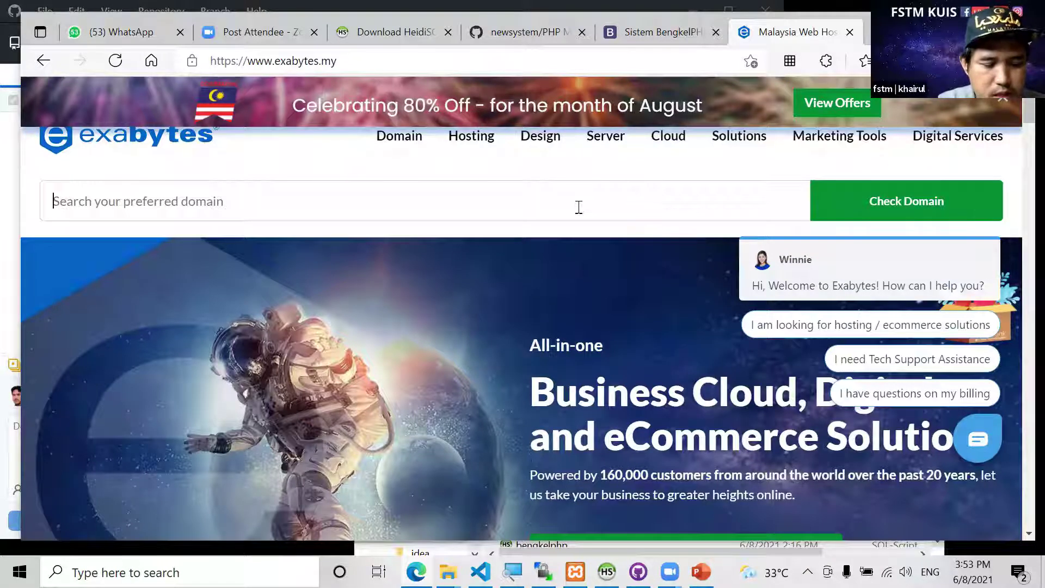
# - Search Exabytes for smartsolat.my and confirm it is available at 5 years for RM399.00
pyautogui.write('smartsola')
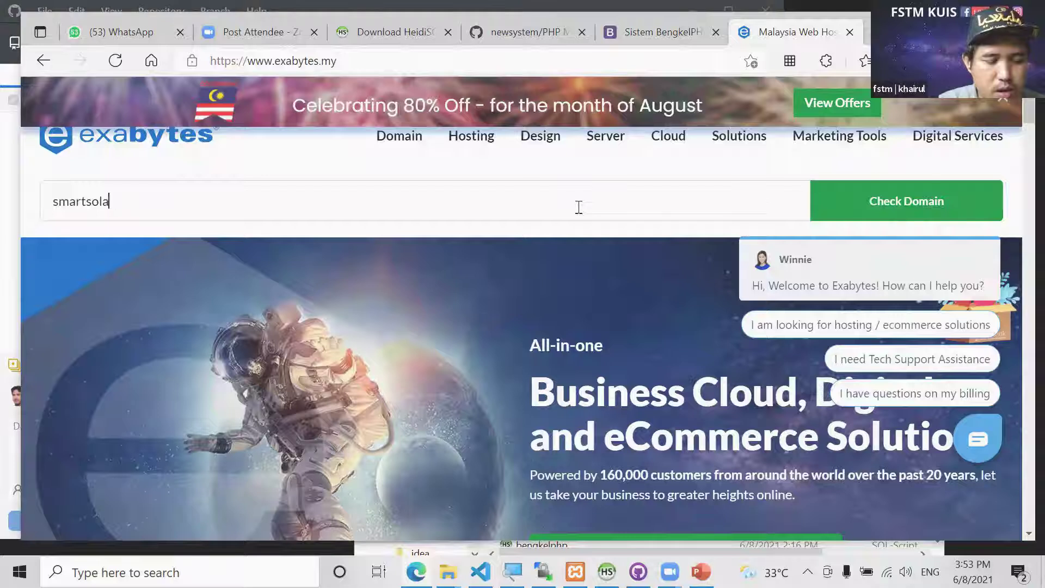
pyautogui.write('t.my')
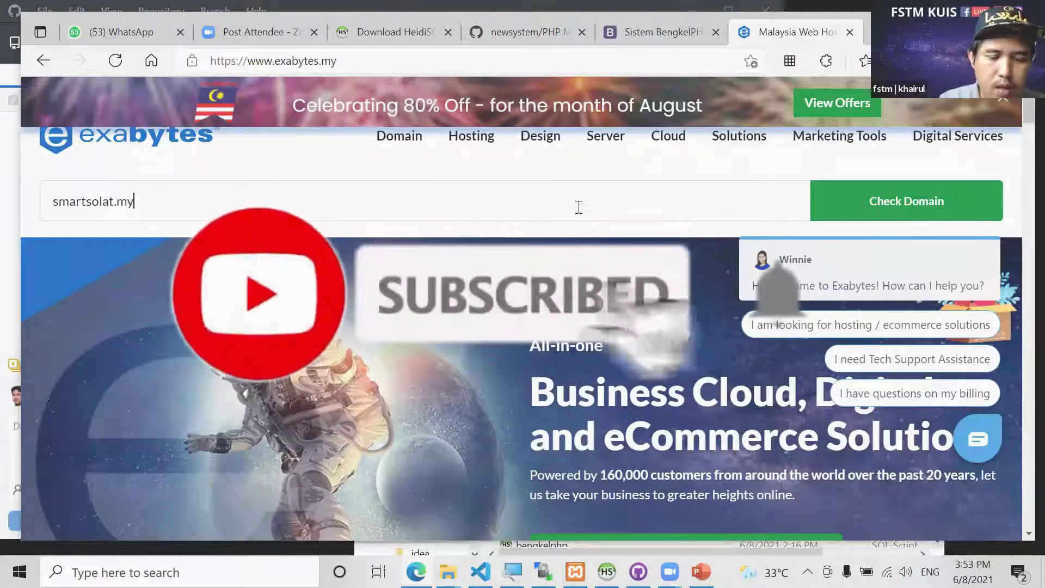
pyautogui.press('Return')
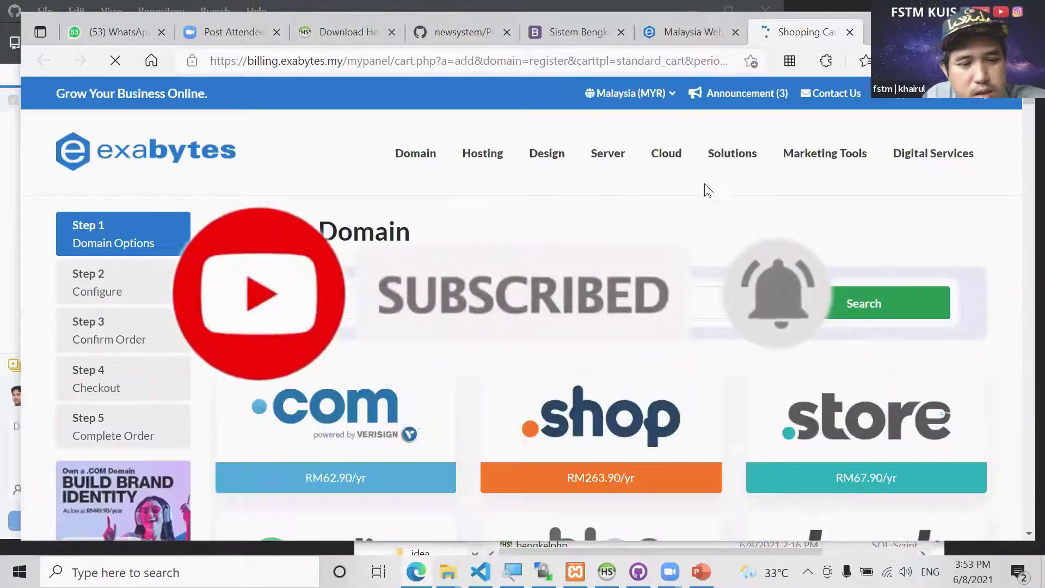
pyautogui.scroll(-6, 691, 201)
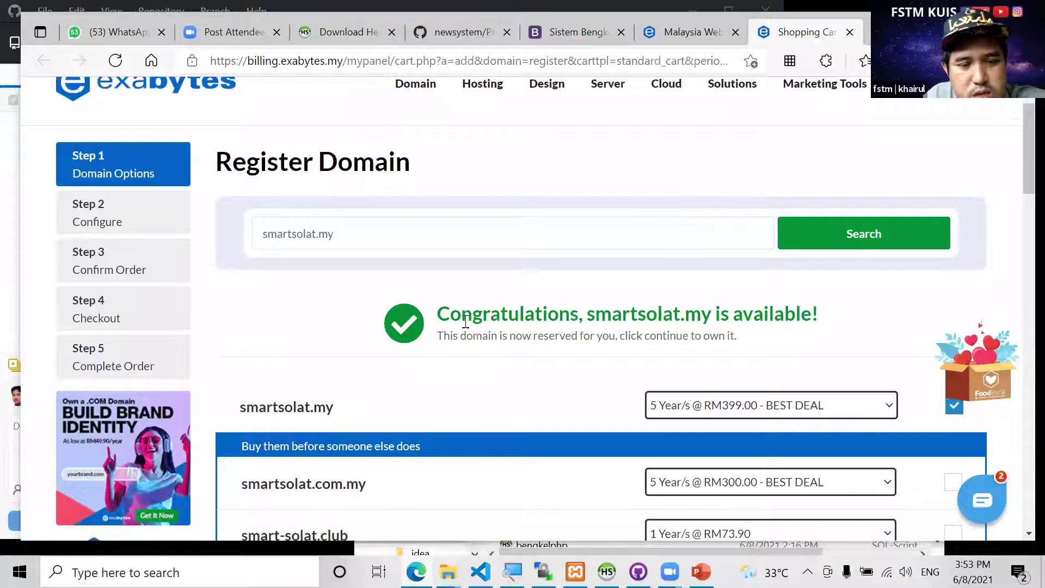
pyautogui.scroll(-3, 423, 325)
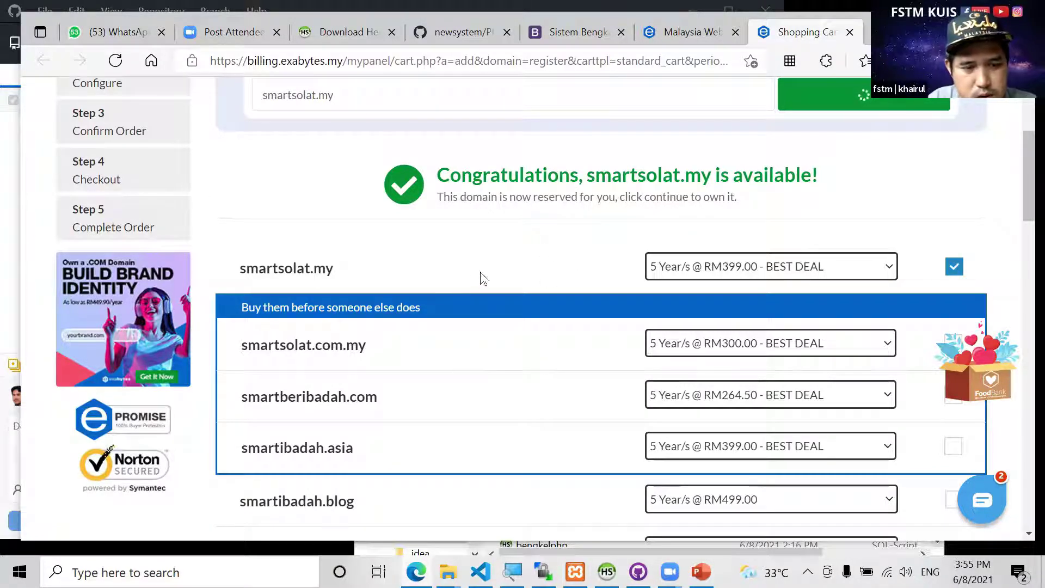
pyautogui.scroll(1, 472, 282)
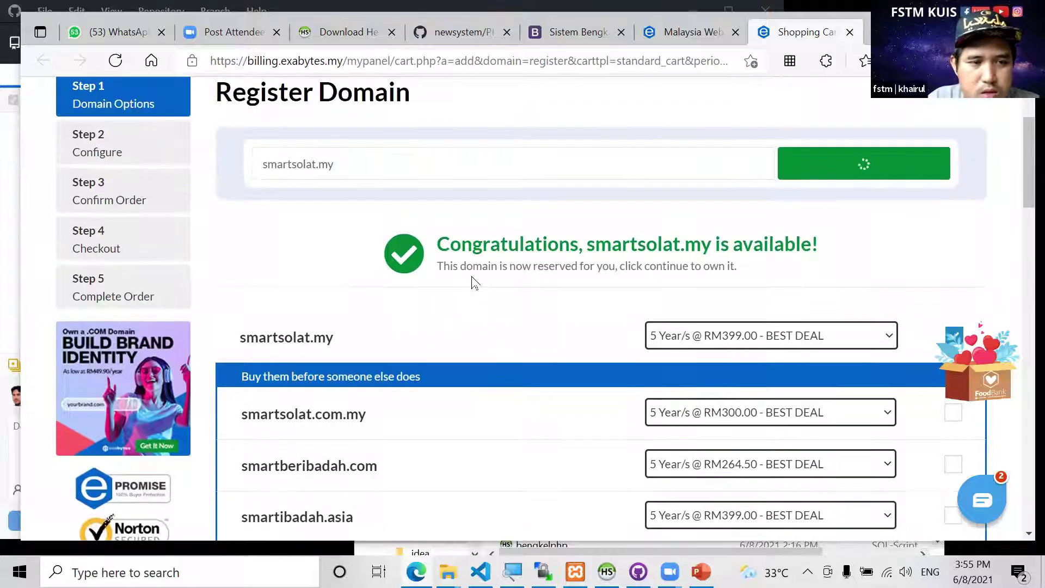
pyautogui.scroll(-1, 473, 282)
pyautogui.scroll(3, 472, 282)
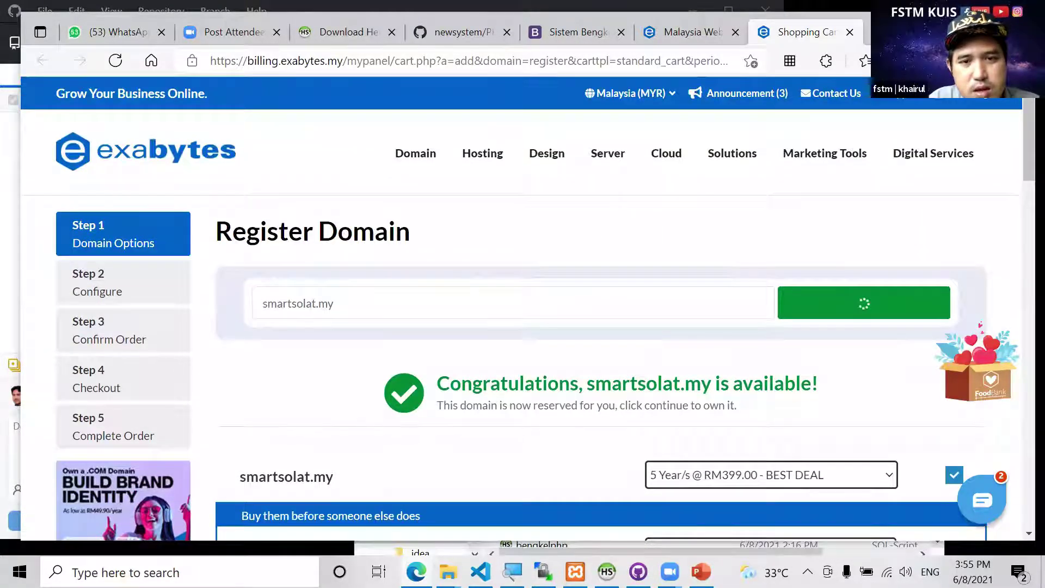
pyautogui.moveTo(837, 58)
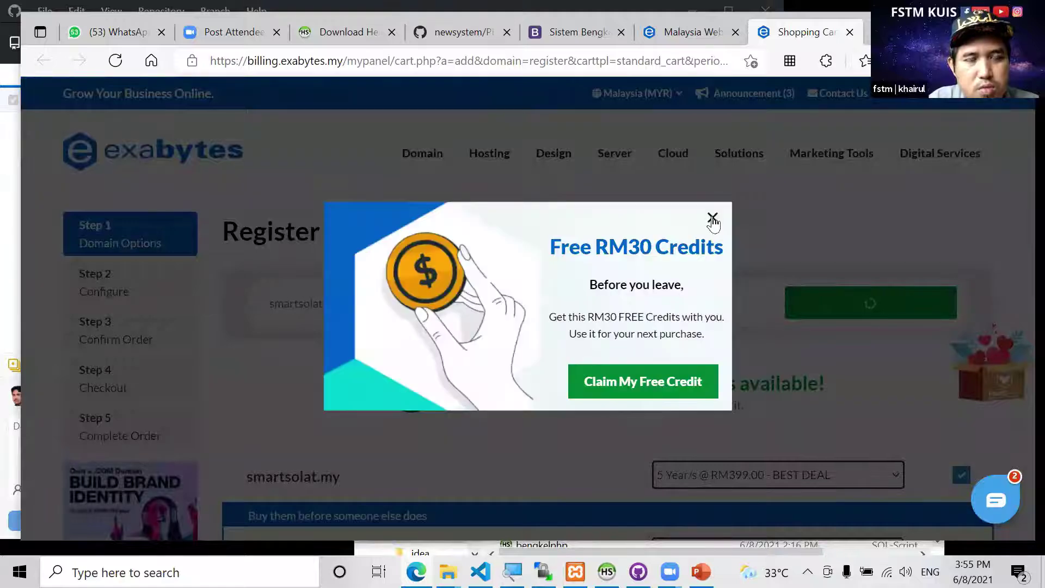
pyautogui.click(713, 218)
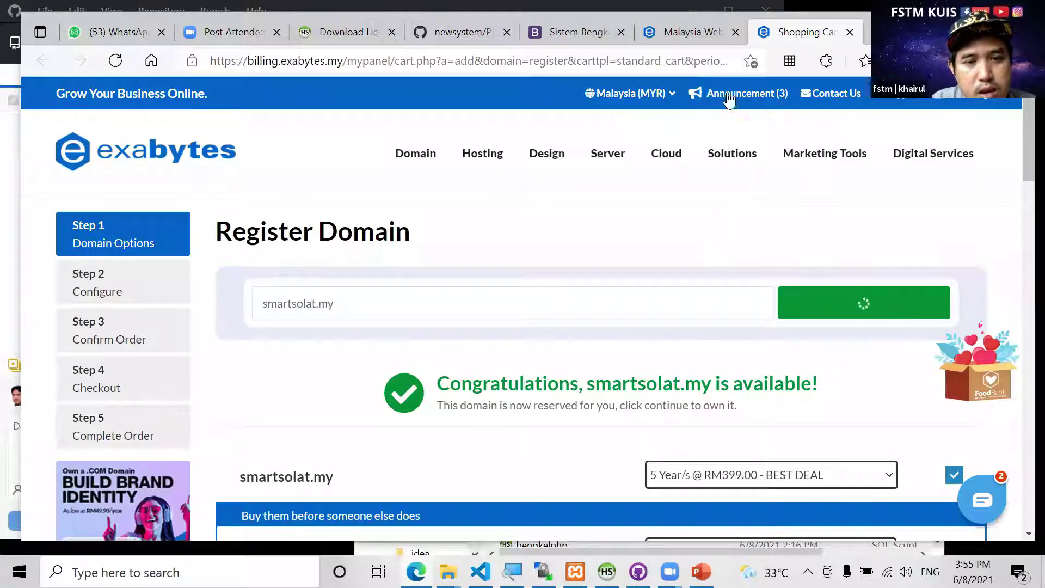
pyautogui.click(670, 61)
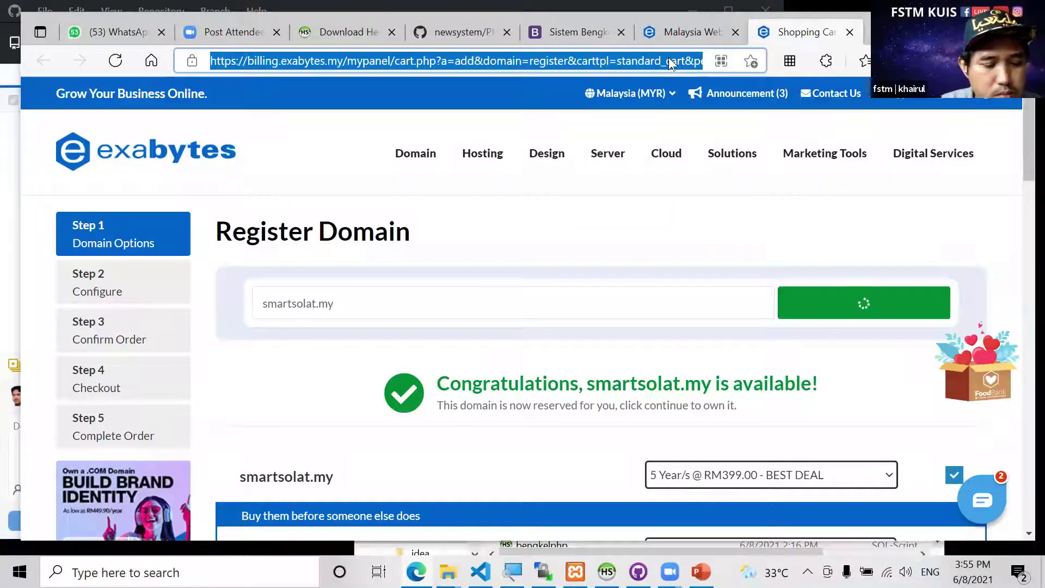
pyautogui.press('BackSpace')
pyautogui.write('sma')
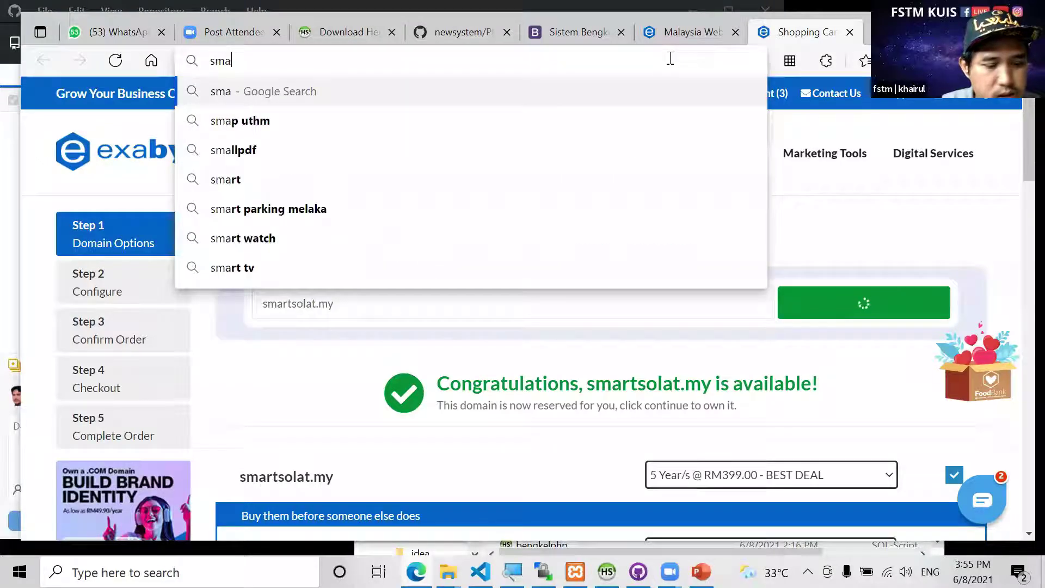
pyautogui.write('rtsola')
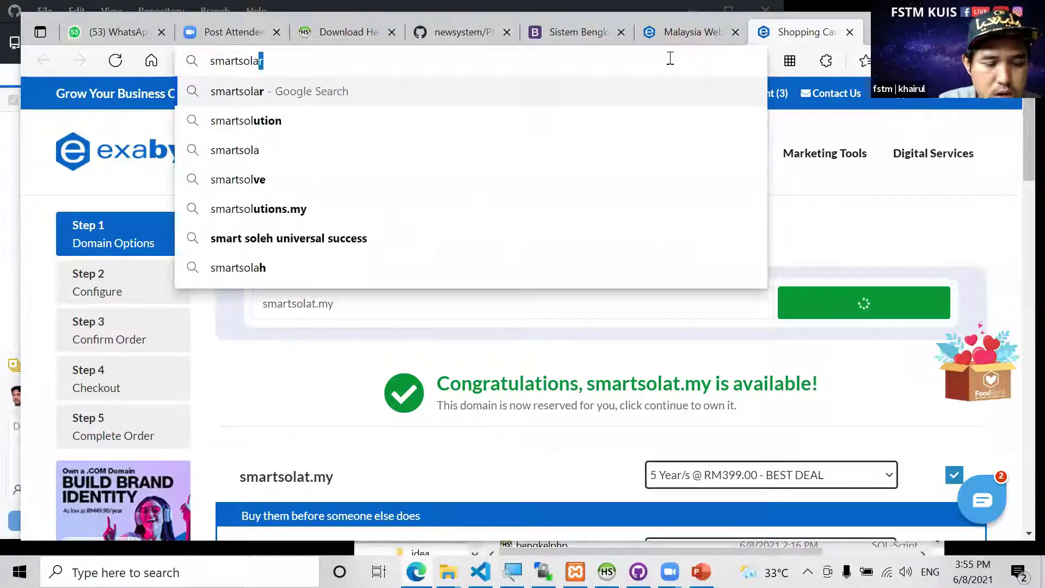
pyautogui.write('t.my')
pyautogui.press('Return')
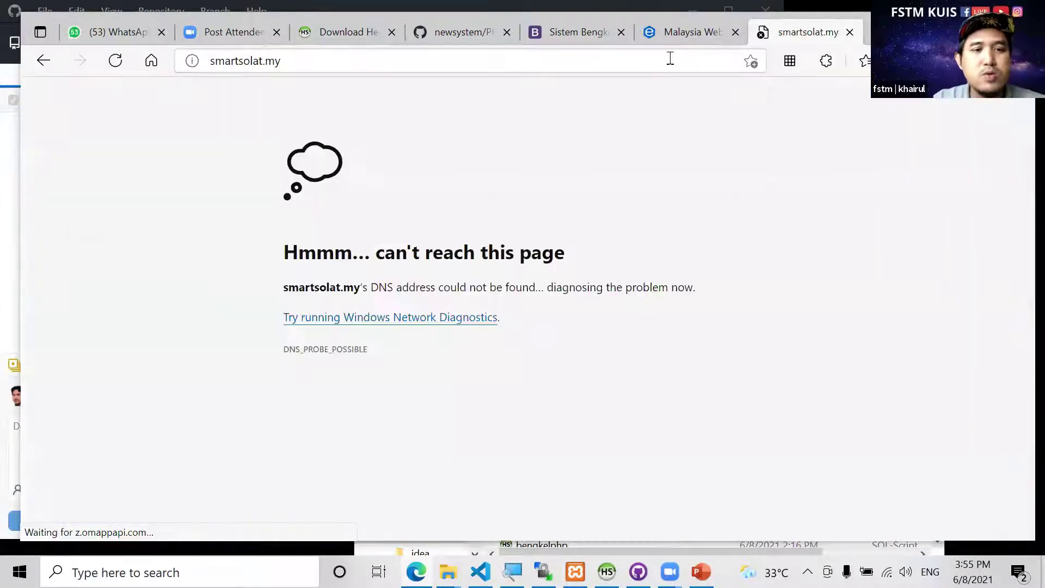
pyautogui.click(314, 64)
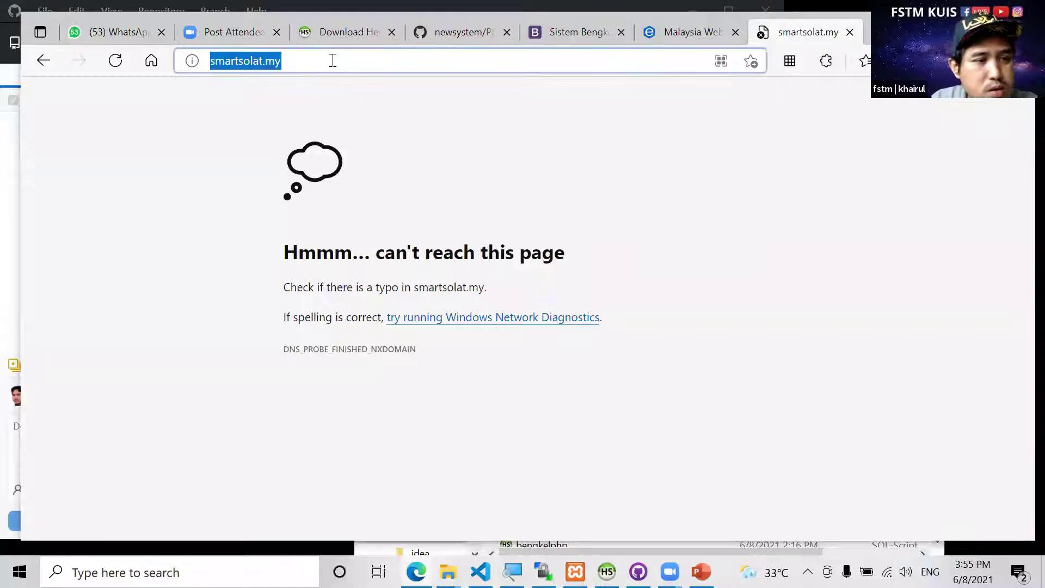
pyautogui.click(333, 60)
pyautogui.press('Return')
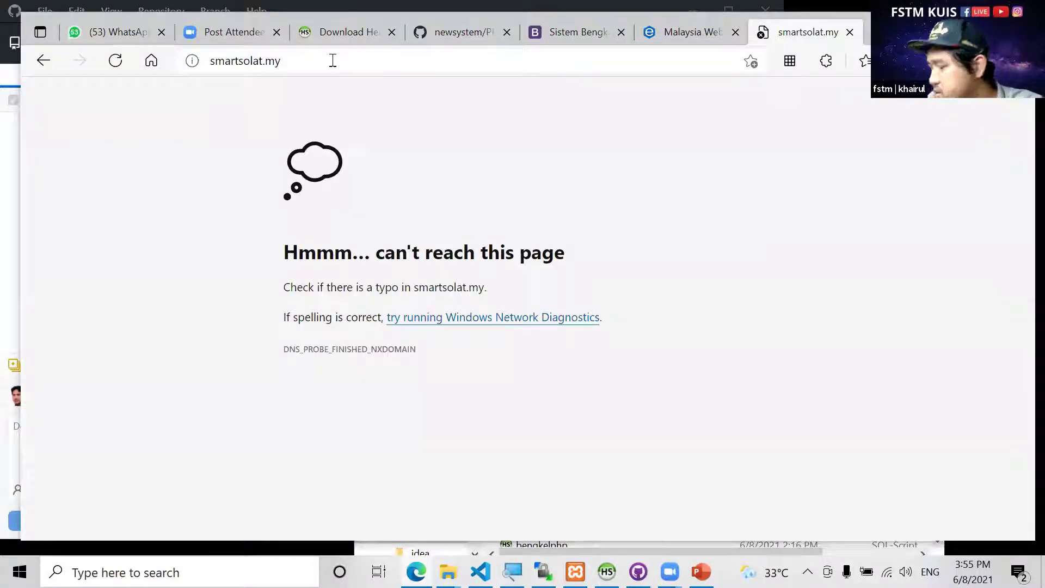
pyautogui.click(208, 63)
pyautogui.press('Return')
pyautogui.click(216, 62)
pyautogui.press('Left')
pyautogui.write('http://')
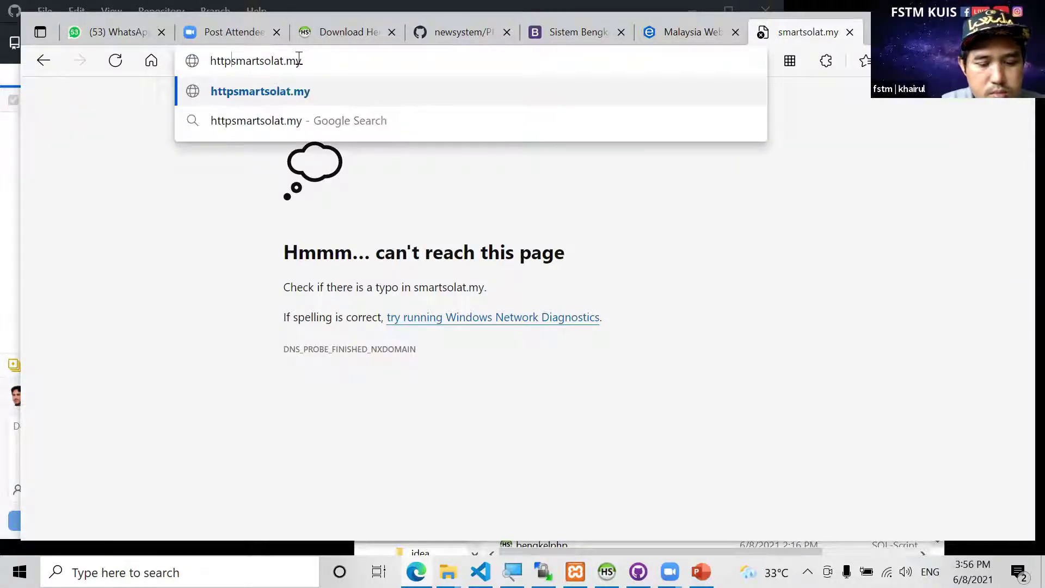
pyautogui.press('Return')
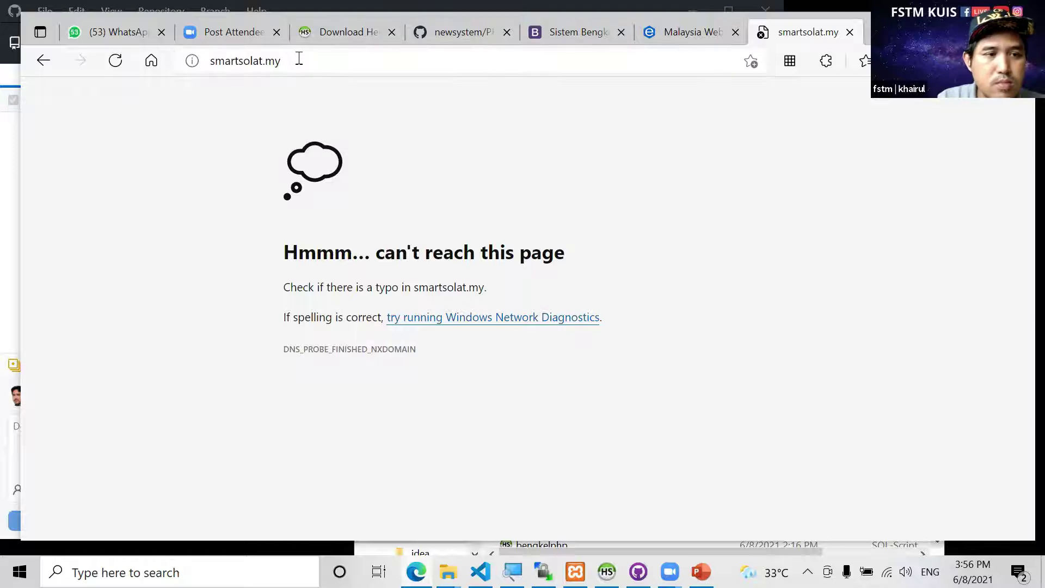
# - Change the address to smartsolat.com and load the SmartSolat site
pyautogui.click(299, 58)
pyautogui.click(318, 58)
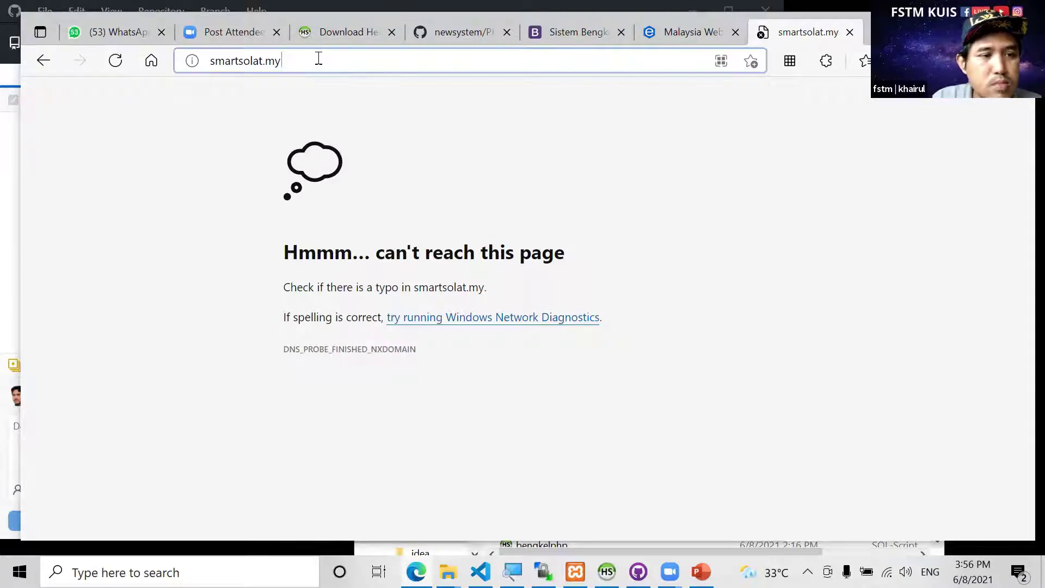
pyautogui.press('BackSpace')
pyautogui.press('BackSpace')
pyautogui.write('com')
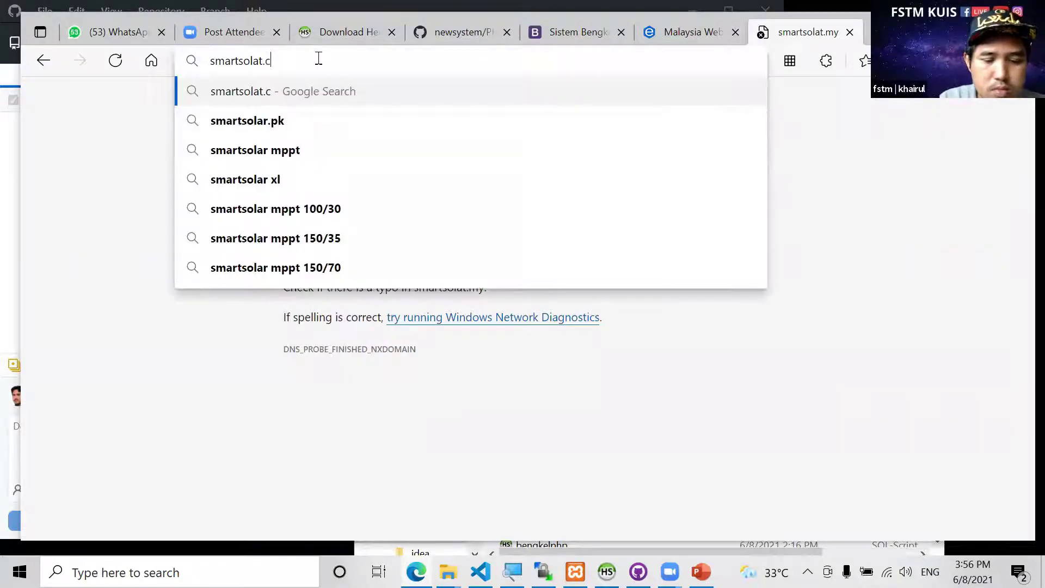
pyautogui.press('Return')
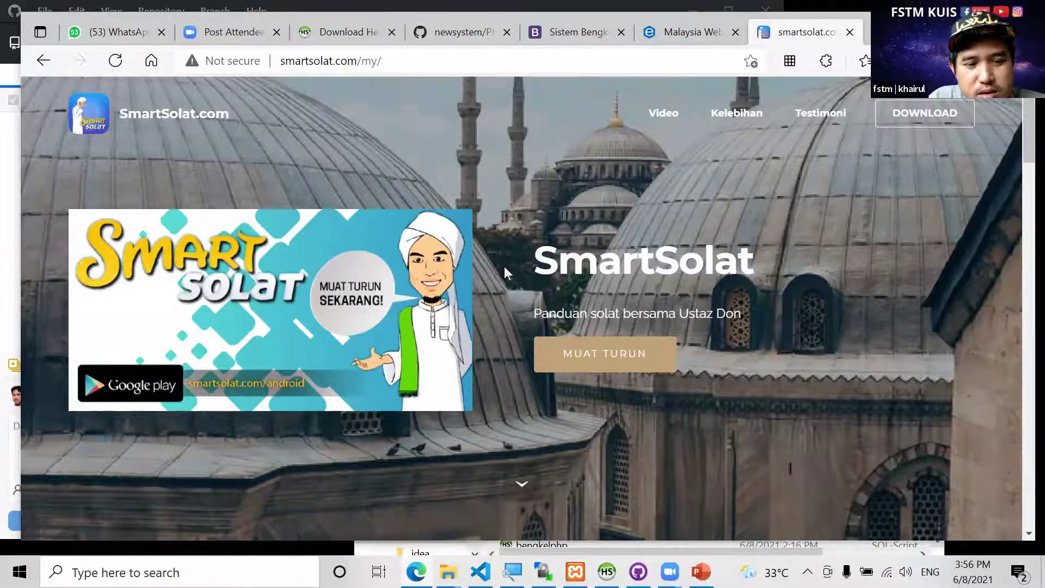
pyautogui.scroll(-1, 505, 266)
pyautogui.scroll(-3, 504, 267)
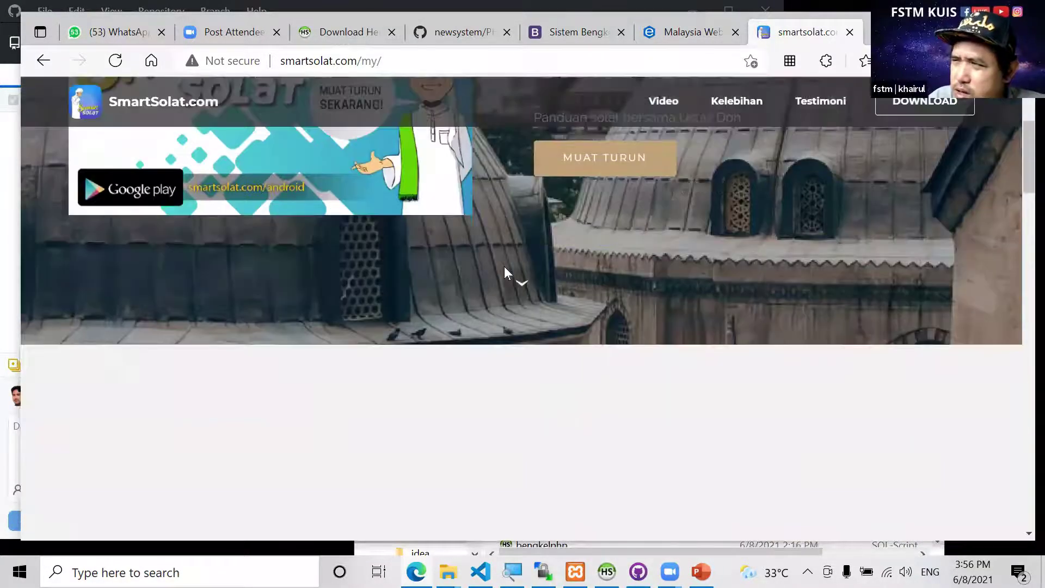
pyautogui.scroll(-1, 504, 266)
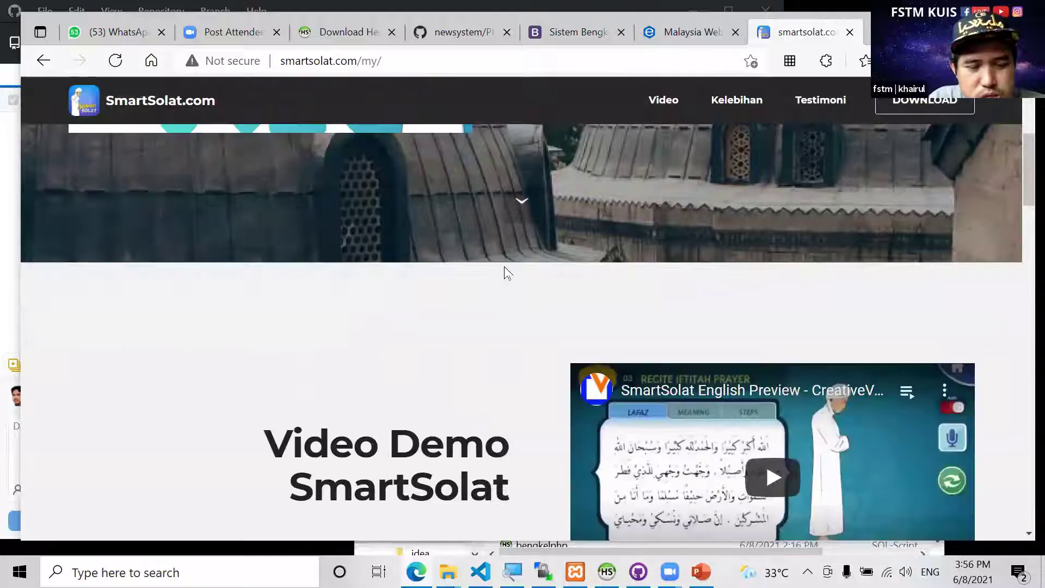
pyautogui.scroll(4, 504, 267)
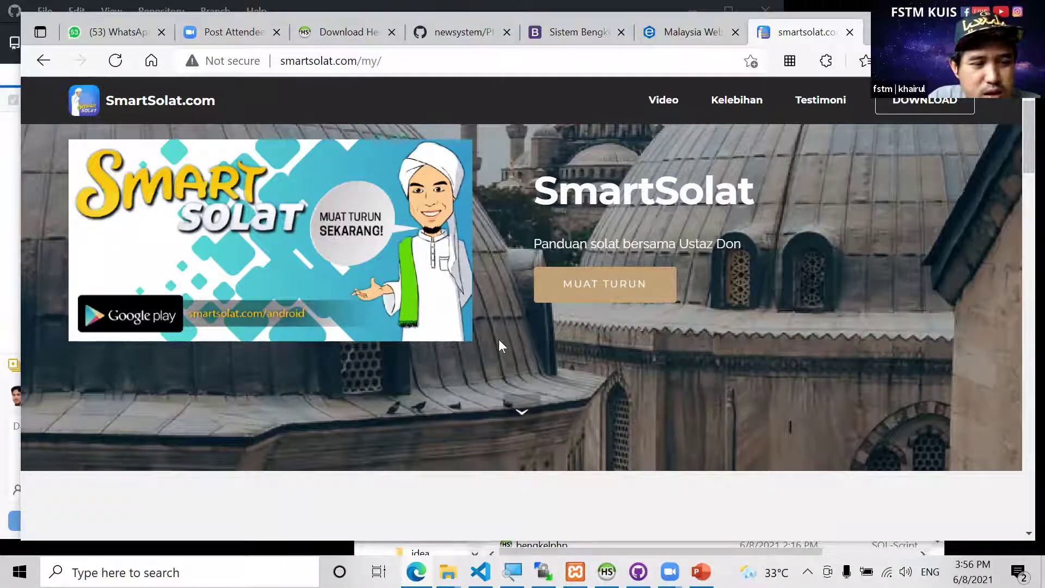
pyautogui.scroll(1, 499, 339)
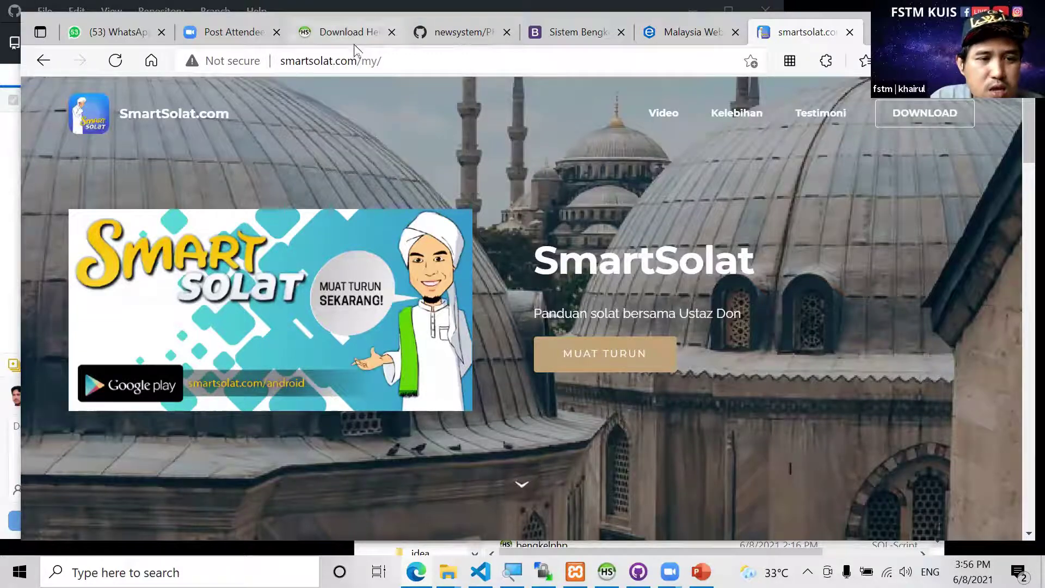
# - Replace the my/ path with cpanel to reach smartsolat.com's cPanel login page
pyautogui.moveTo(361, 60); pyautogui.dragTo(522, 63)
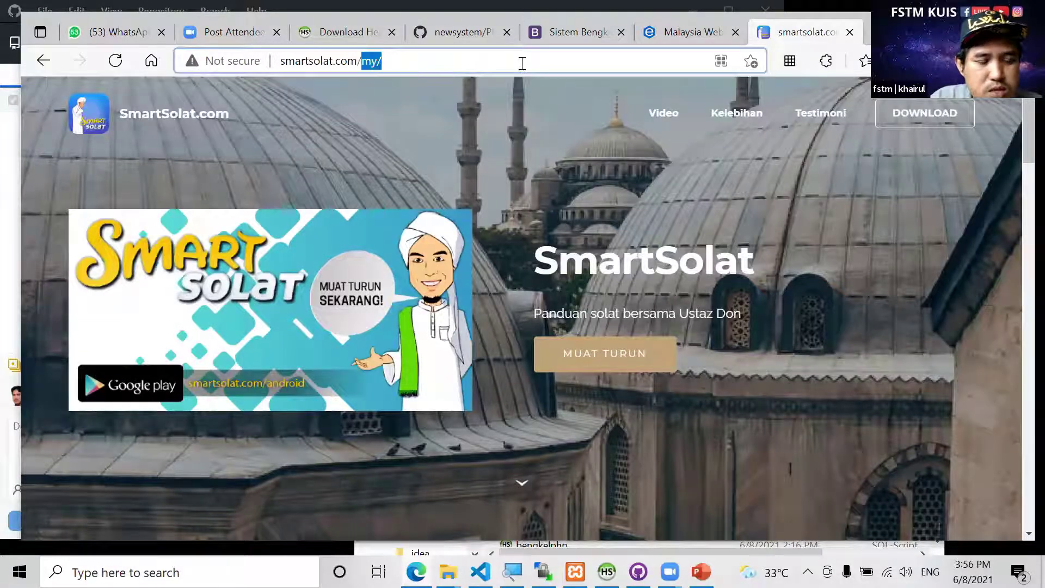
pyautogui.press('BackSpace')
pyautogui.write('cpn')
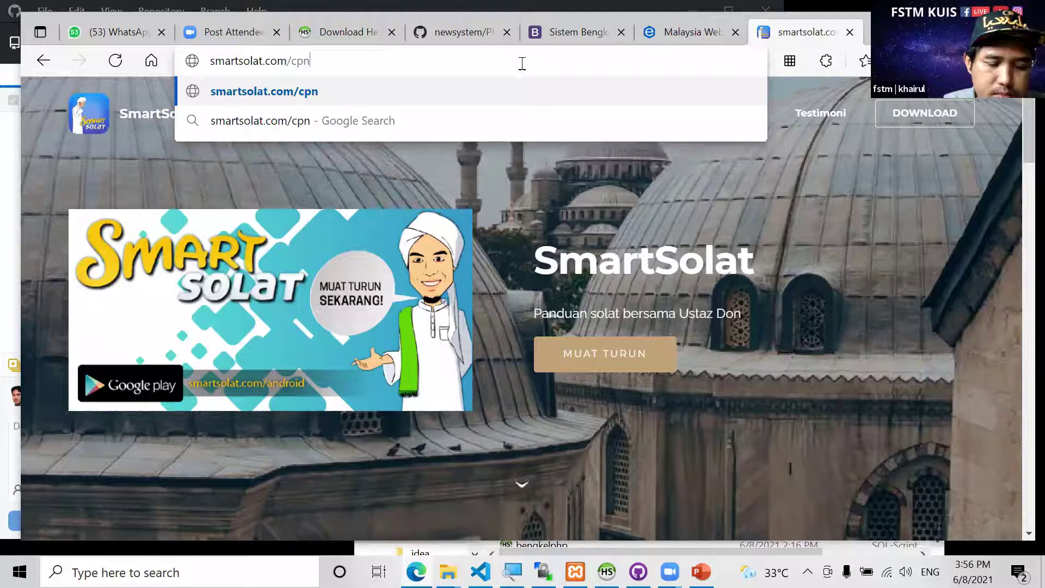
pyautogui.press('BackSpace')
pyautogui.write('anel')
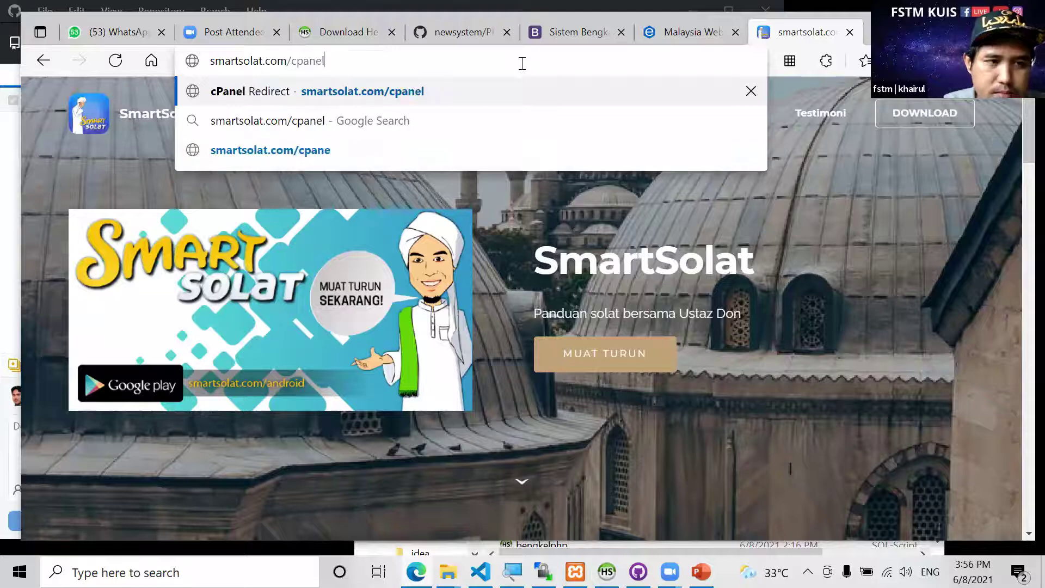
pyautogui.press('Return')
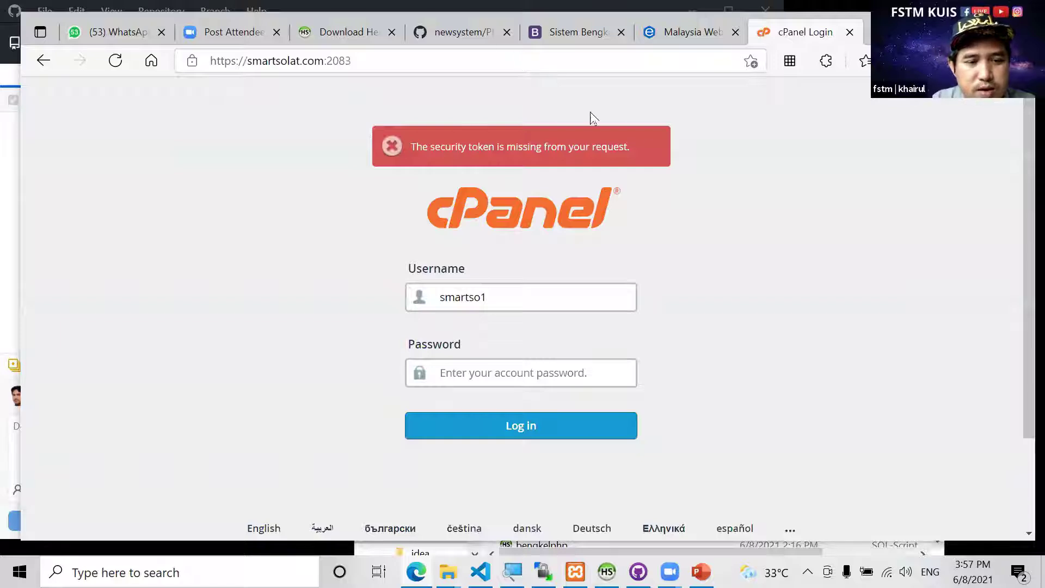
# - Enter the account password and log in to cPanel
pyautogui.click(597, 375)
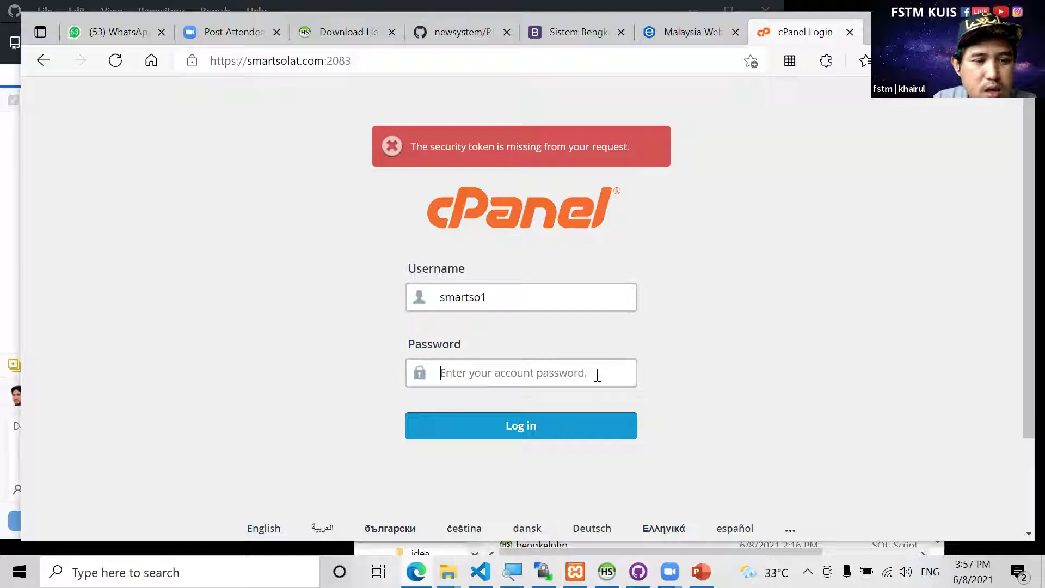
pyautogui.write('•••••')
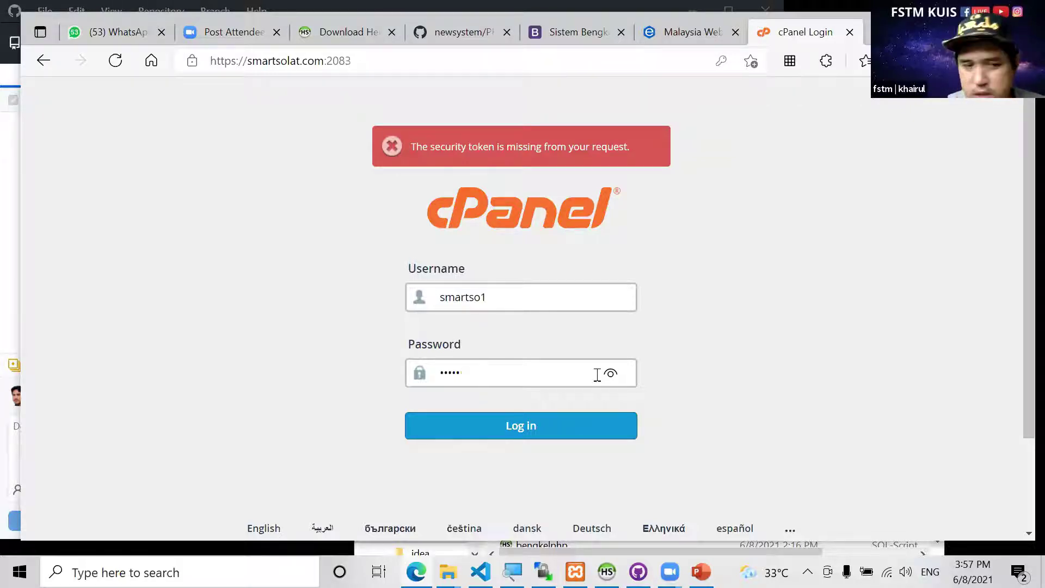
pyautogui.press('BackSpace')
pyautogui.press('BackSpace')
pyautogui.press('BackSpace')
pyautogui.press('BackSpace')
pyautogui.press('BackSpace')
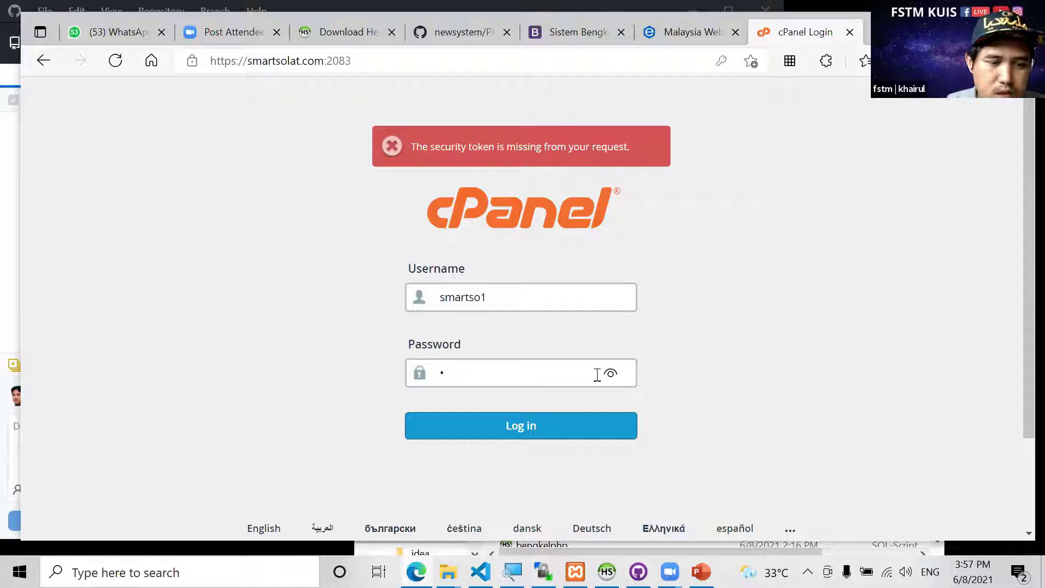
pyautogui.write('•••')
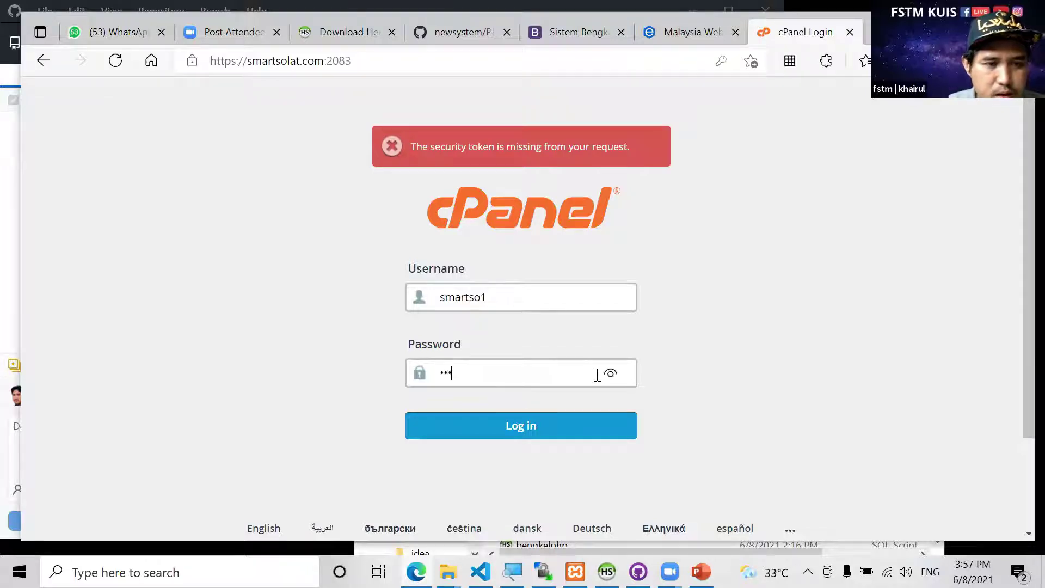
pyautogui.press('BackSpace')
pyautogui.press('BackSpace')
pyautogui.press('BackSpace')
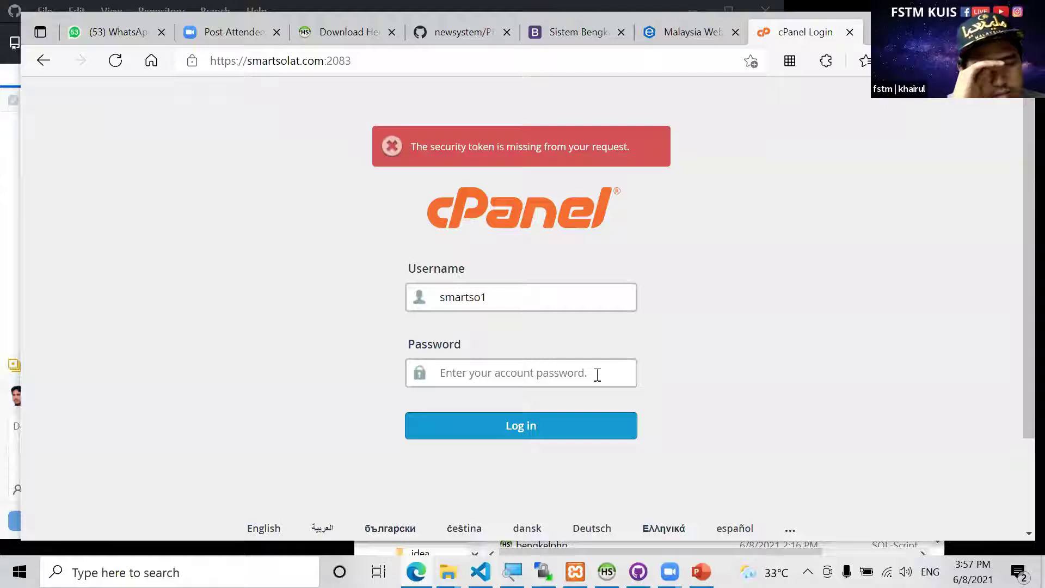
pyautogui.write('•••••')
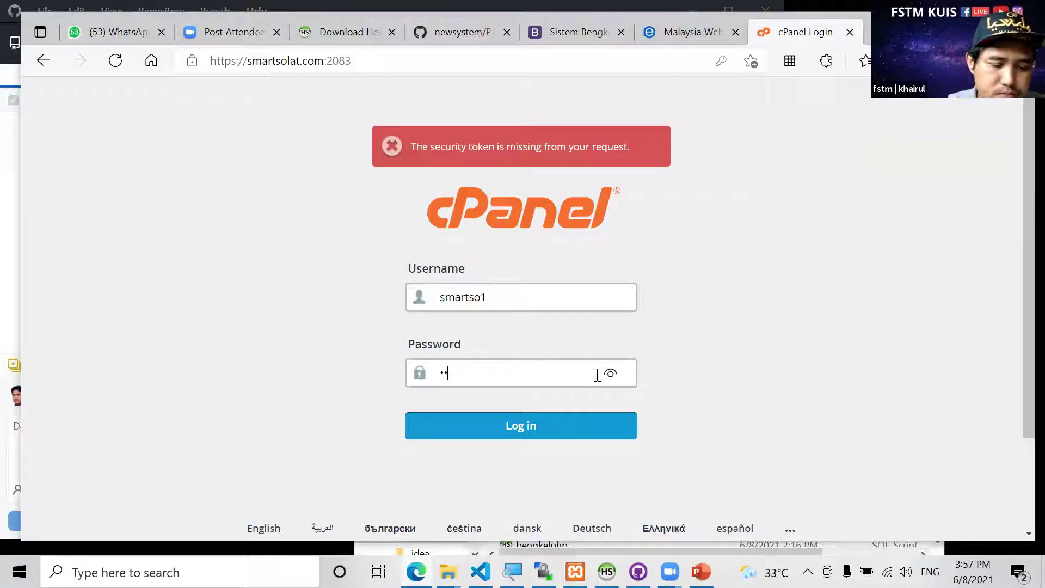
pyautogui.write('•••••')
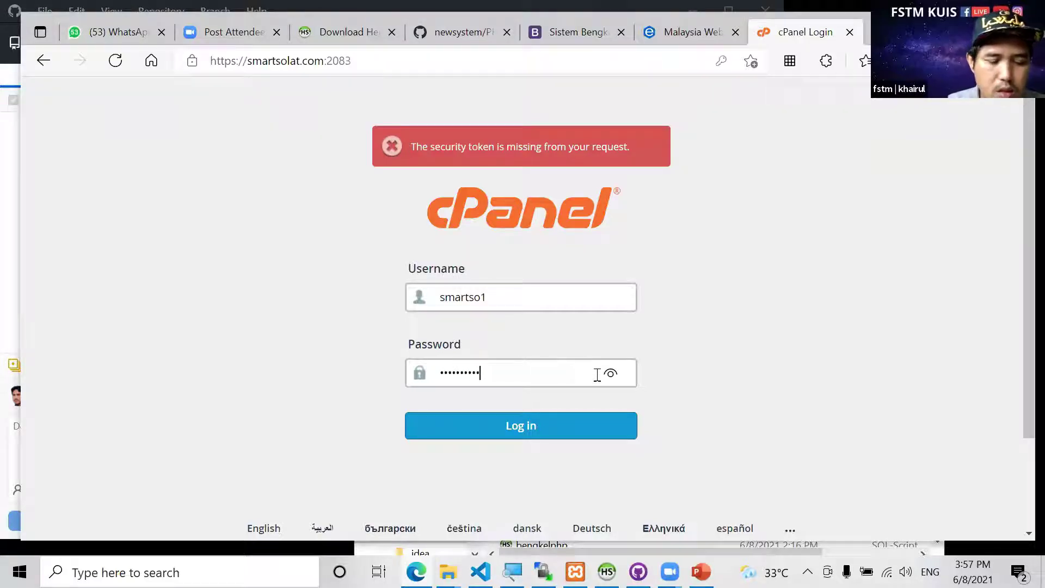
pyautogui.write('•••')
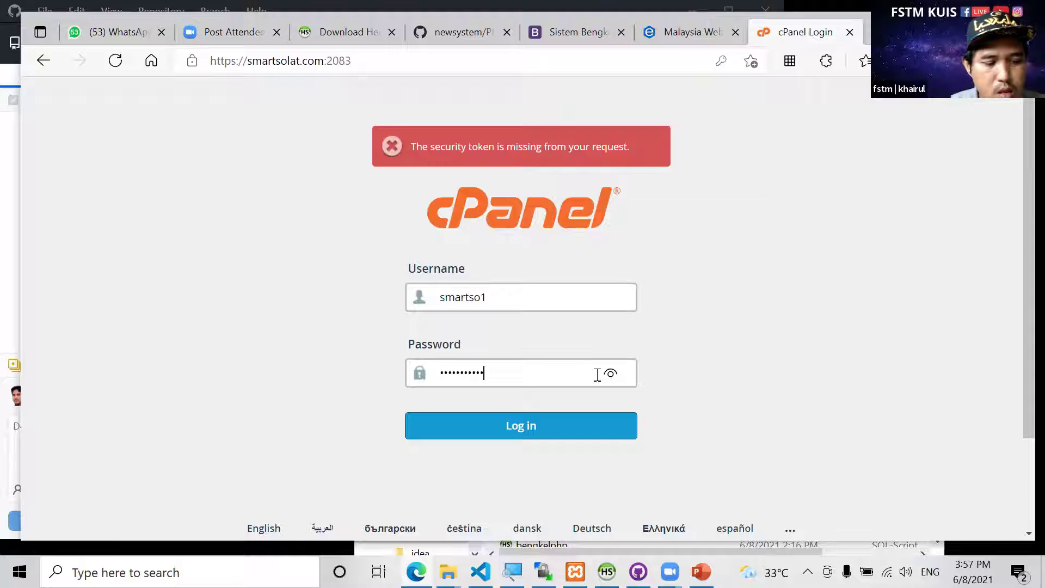
pyautogui.press('Return')
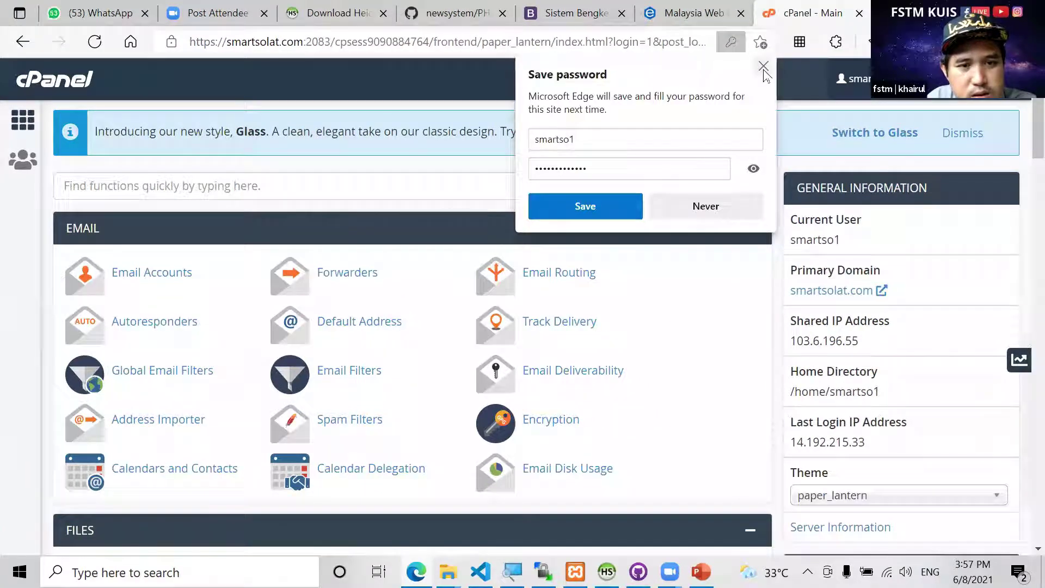
# - Save the login password in Edge and open MySQL Databases from the Databases section
pyautogui.click(603, 205)
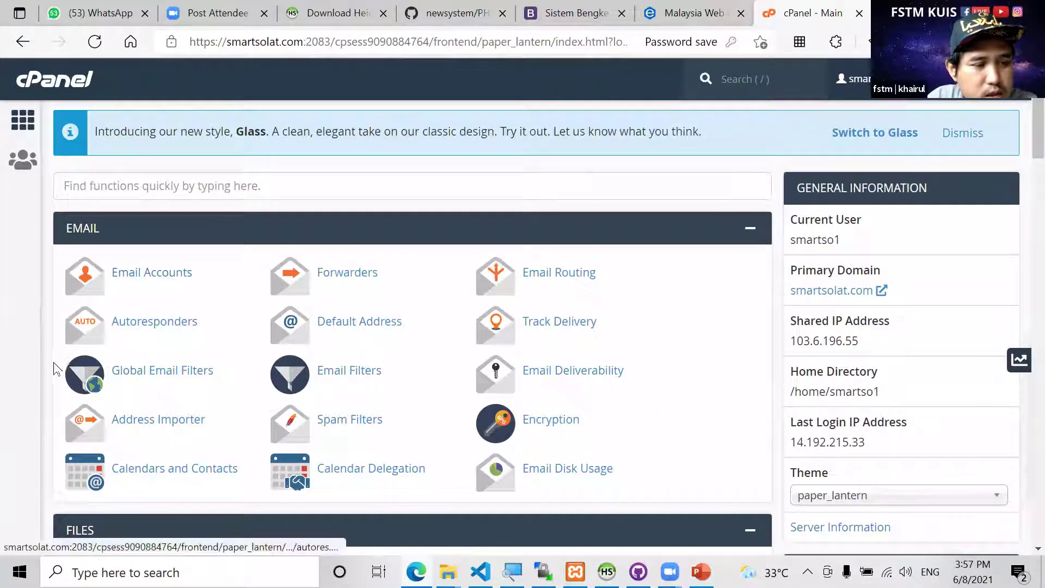
pyautogui.scroll(-2, 81, 293)
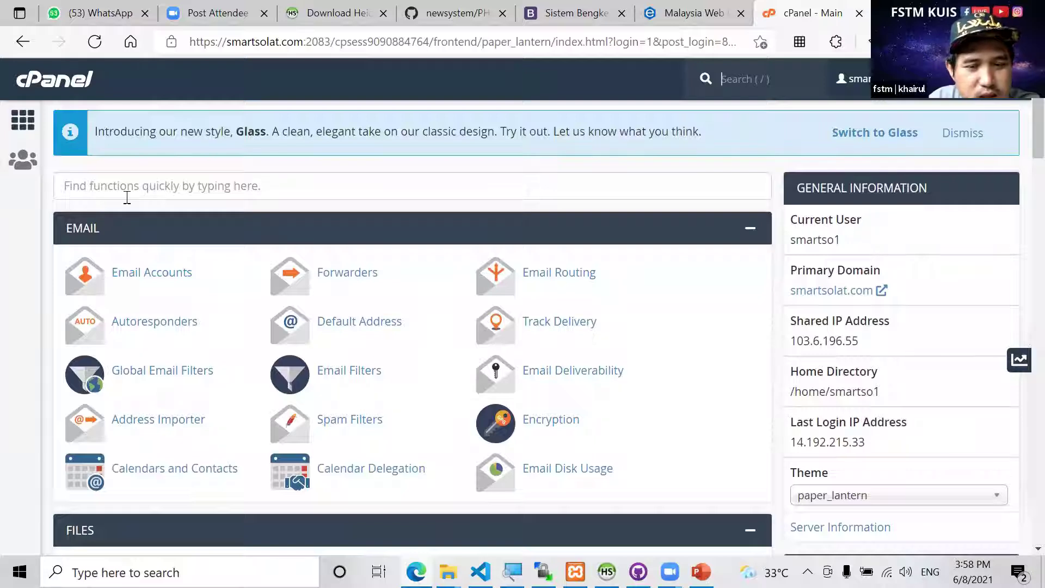
pyautogui.scroll(-1, 126, 198)
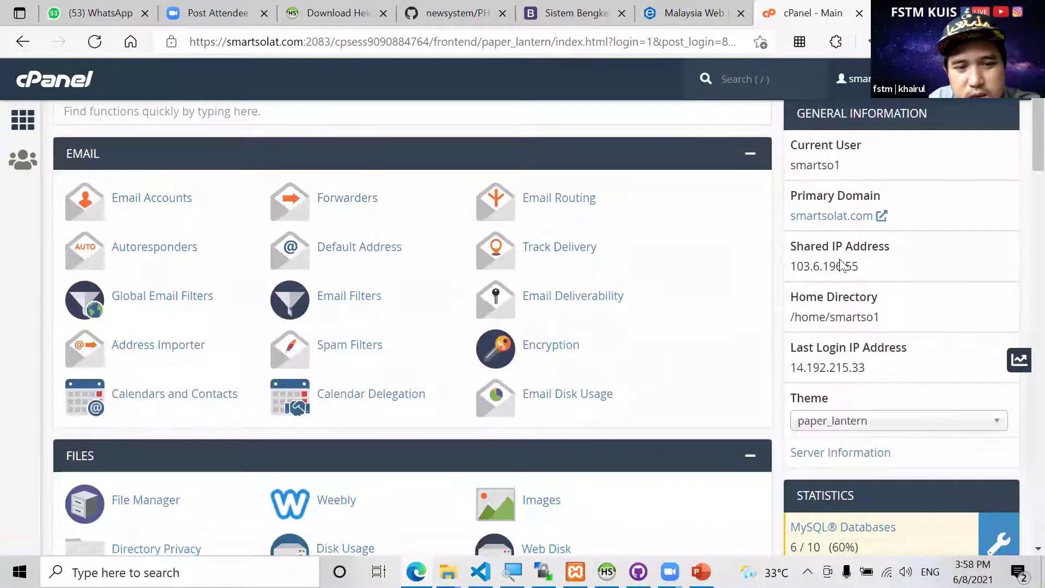
pyautogui.scroll(-3, 853, 269)
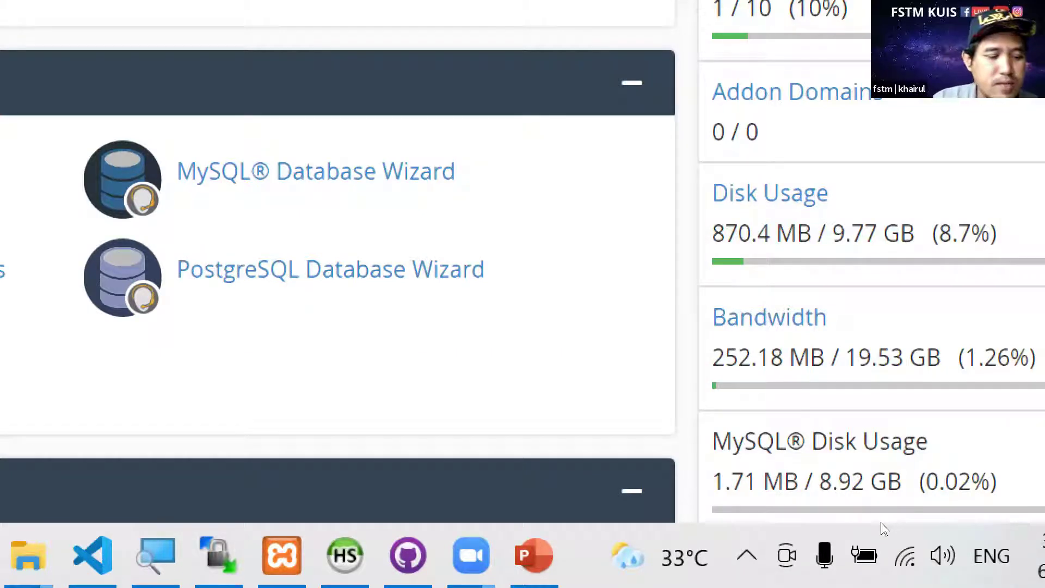
pyautogui.scroll(-1, 881, 521)
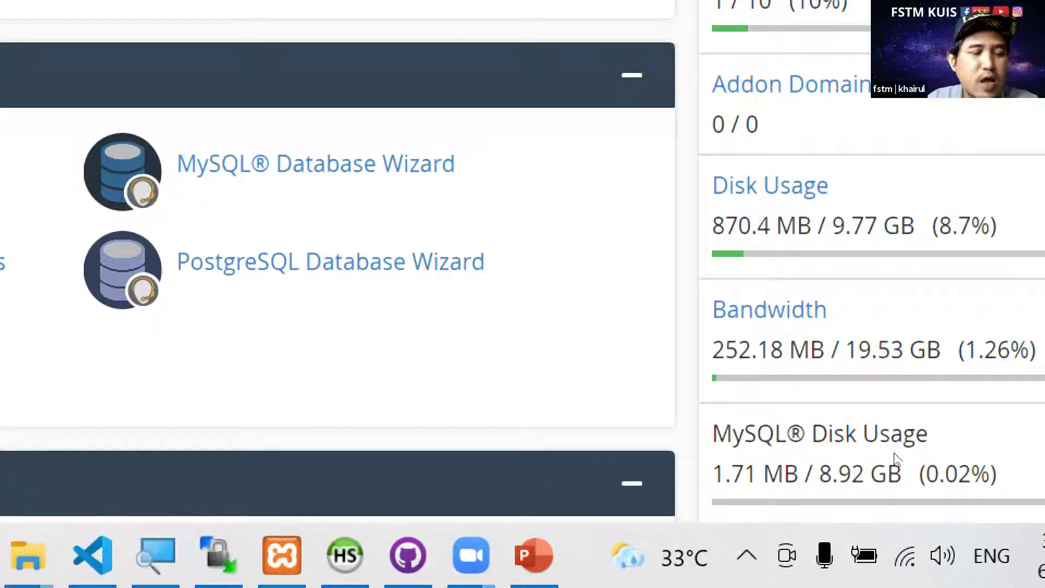
pyautogui.scroll(-2, 896, 459)
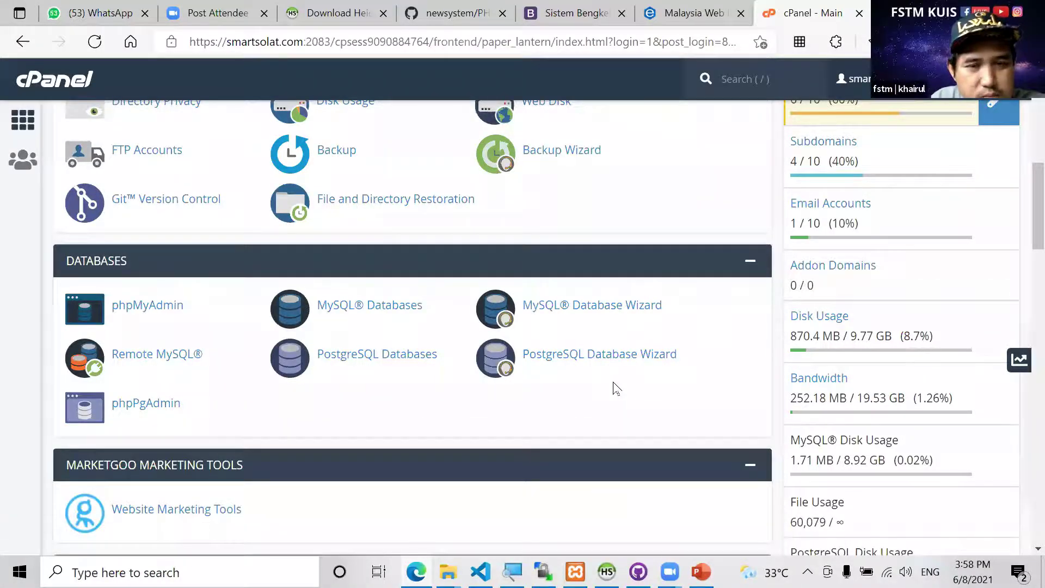
pyautogui.scroll(-3, 616, 388)
pyautogui.press('/')
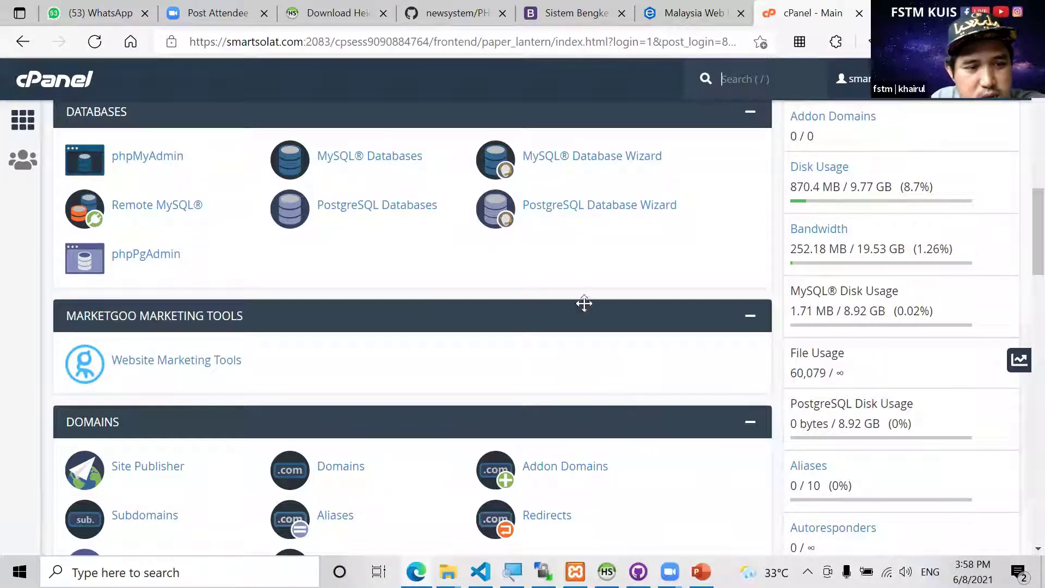
pyautogui.scroll(1, 474, 206)
pyautogui.scroll(2, 475, 206)
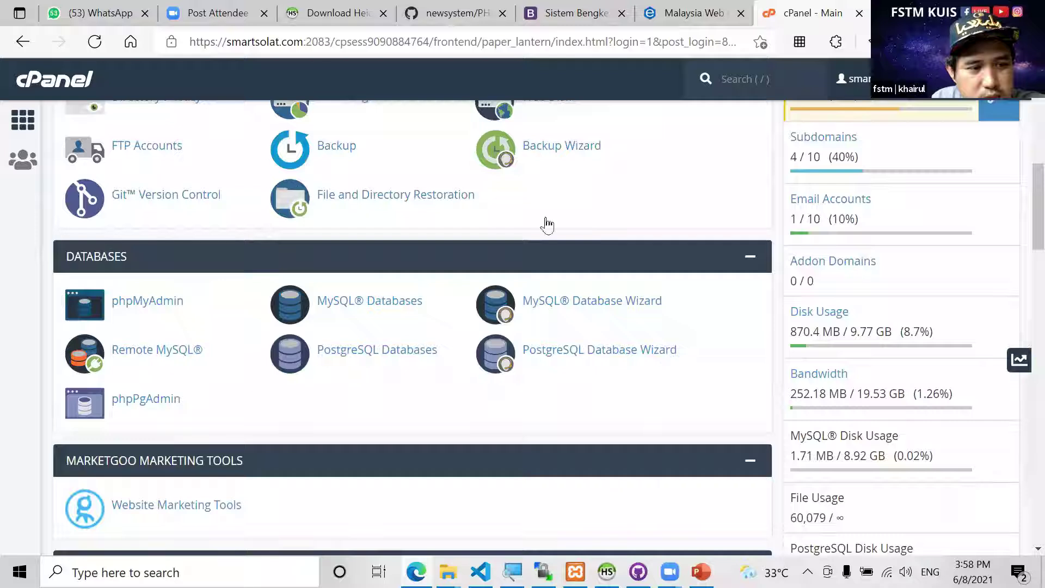
pyautogui.scroll(2, 604, 323)
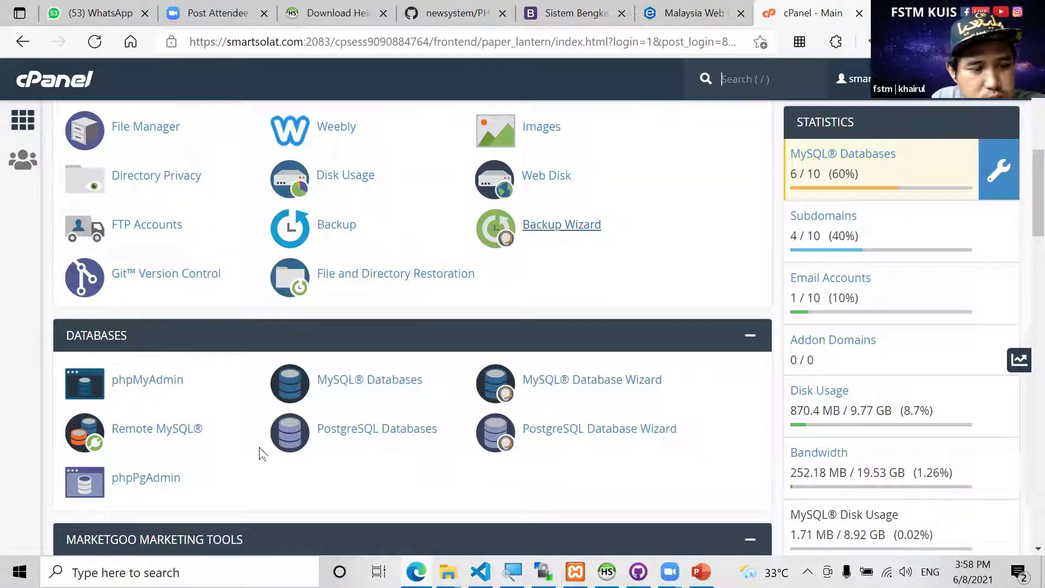
pyautogui.scroll(-1, 262, 455)
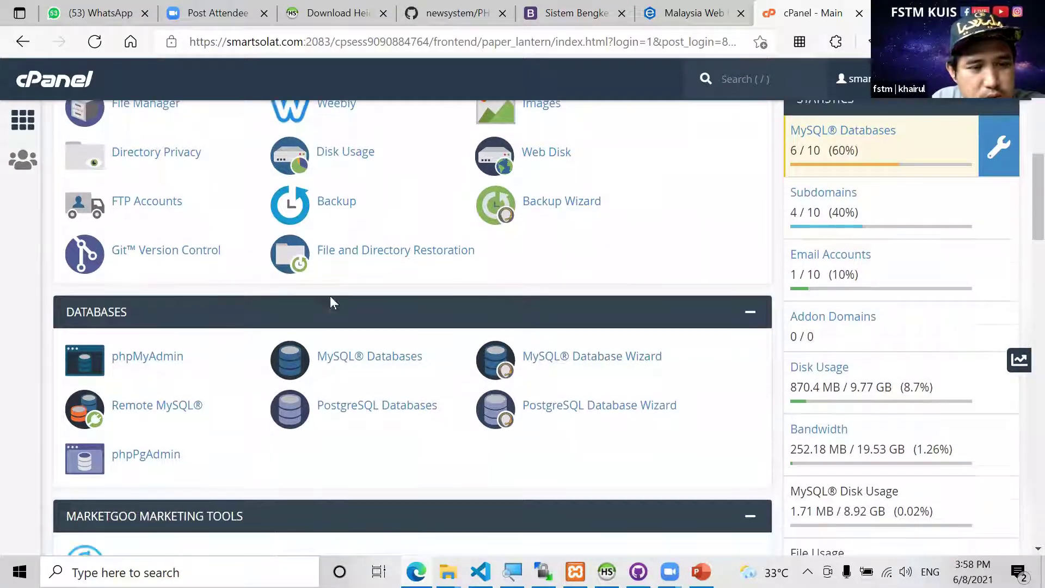
pyautogui.scroll(-3, 349, 231)
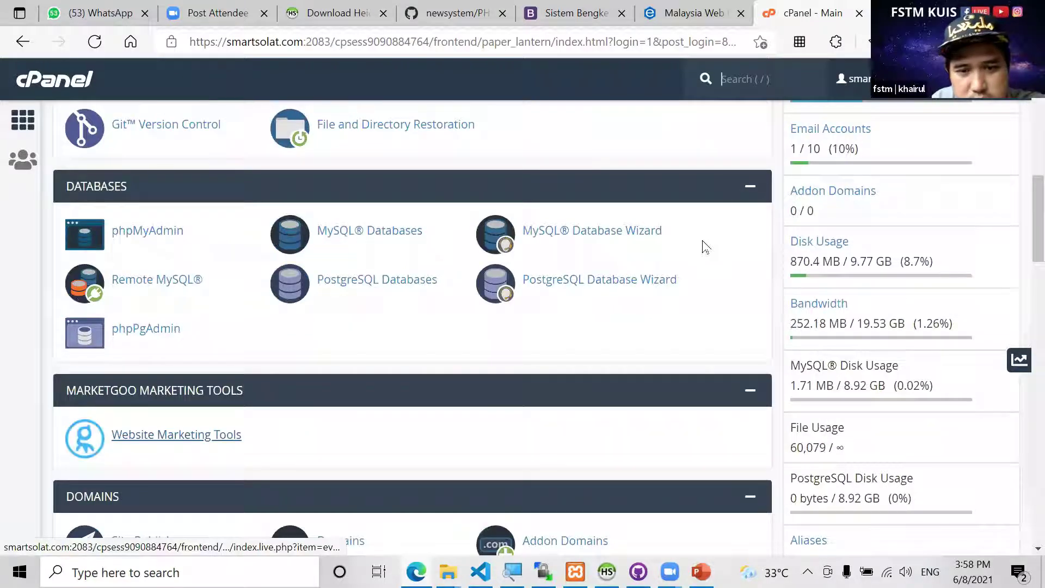
pyautogui.scroll(1, 751, 224)
pyautogui.scroll(1, 835, 176)
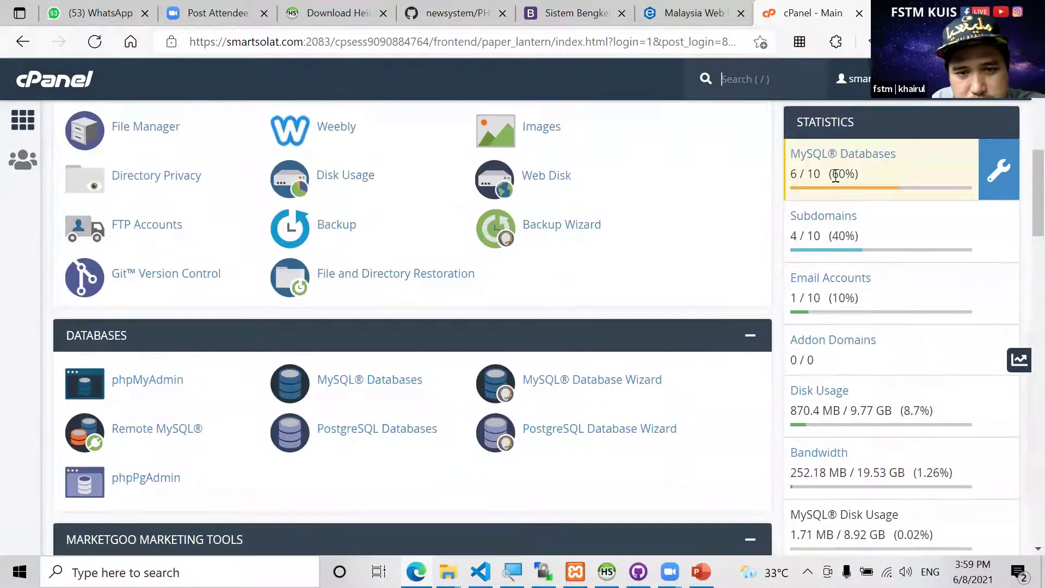
pyautogui.scroll(-2, 379, 403)
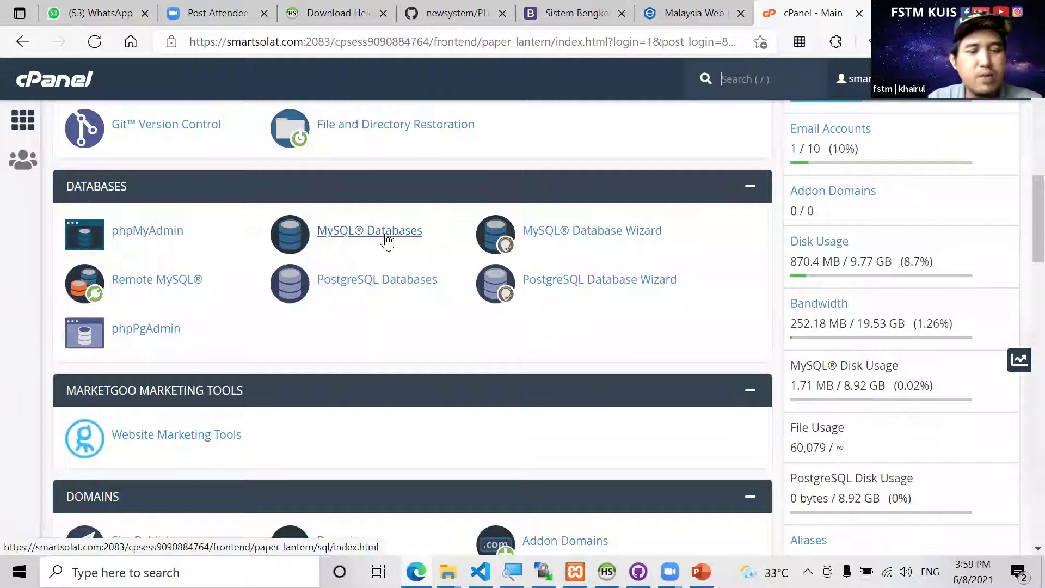
pyautogui.click(387, 240)
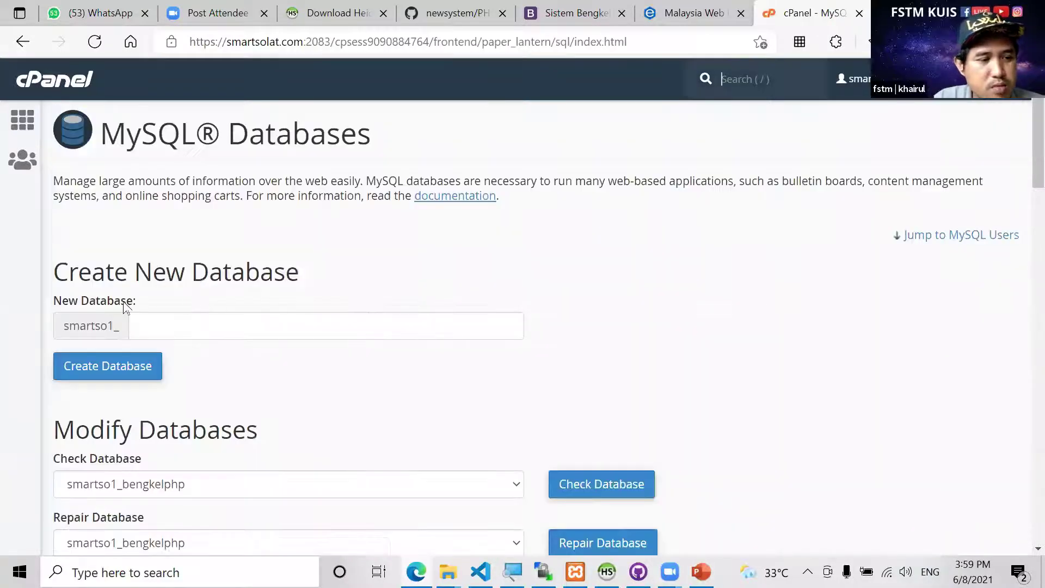
# - Create the MySQL database bengkelphpogos, which becomes smartso1_bengkelphpogos
pyautogui.scroll(-1, 171, 264)
pyautogui.scroll(1, 171, 257)
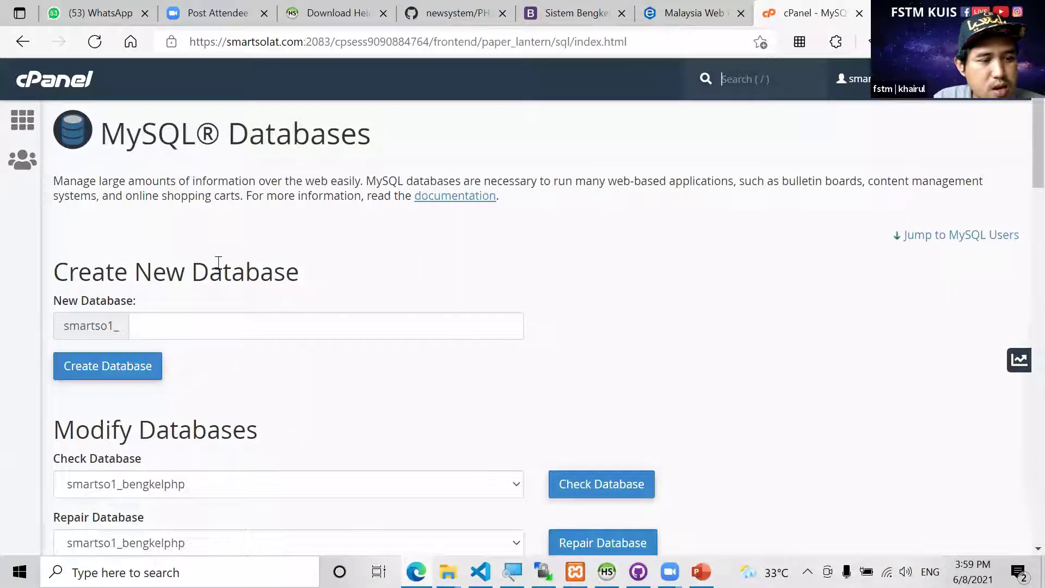
pyautogui.click(263, 331)
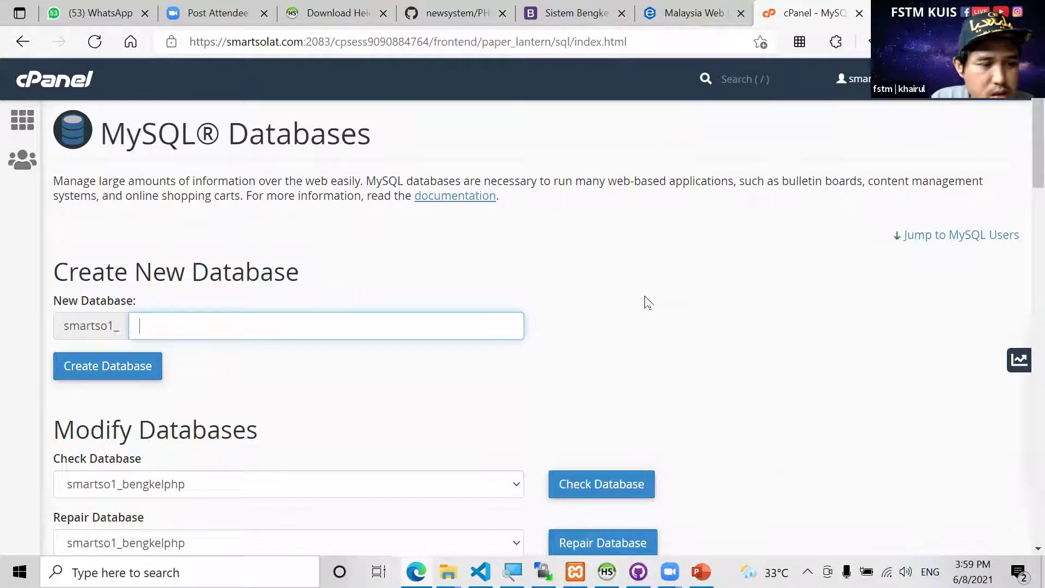
pyautogui.write('bengkel')
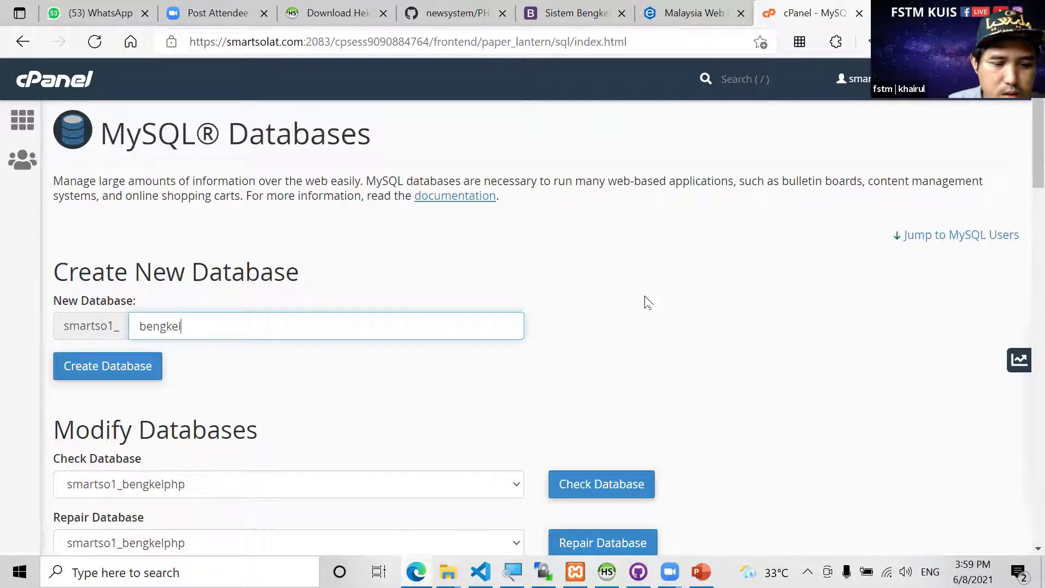
pyautogui.write('phpilp')
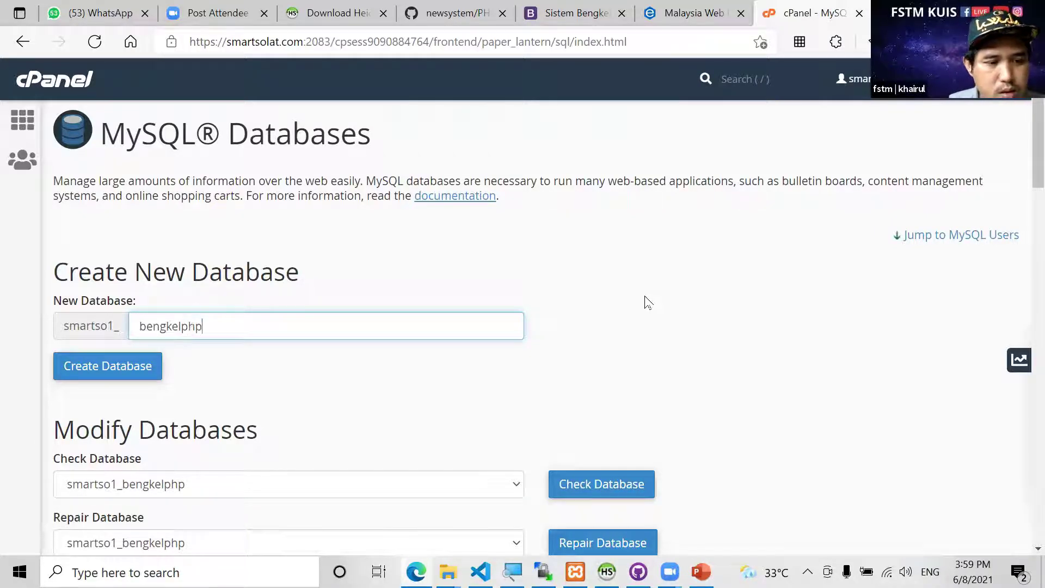
pyautogui.press('BackSpace')
pyautogui.press('BackSpace')
pyautogui.press('BackSpace')
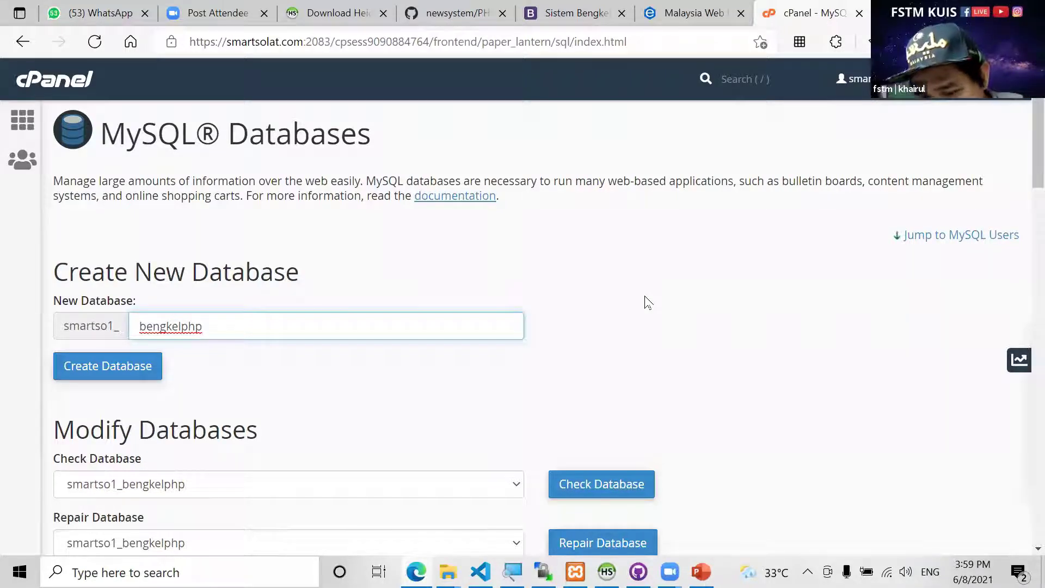
pyautogui.write('ogos')
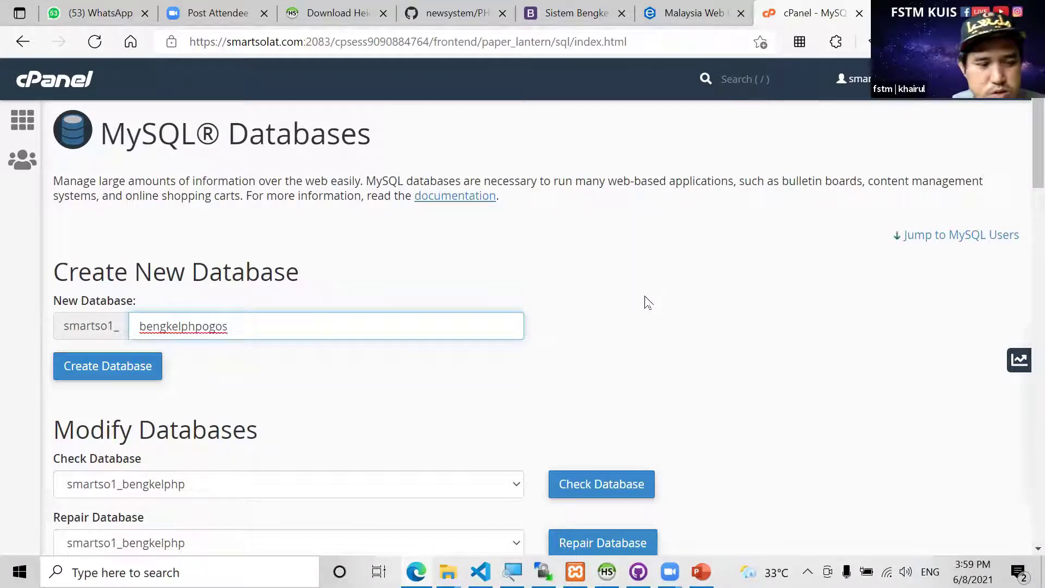
pyautogui.scroll(-3, 532, 341)
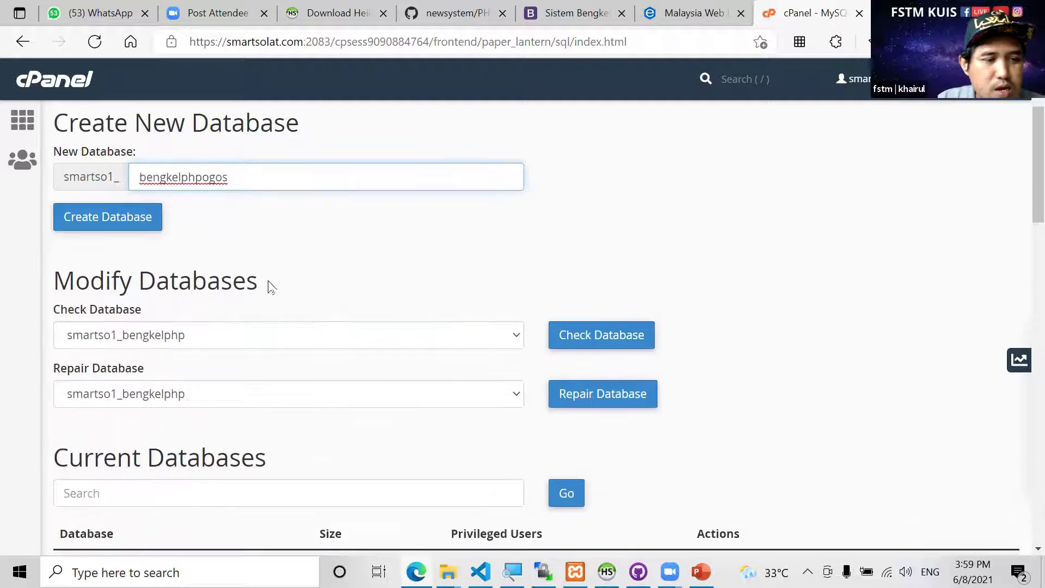
pyautogui.click(127, 228)
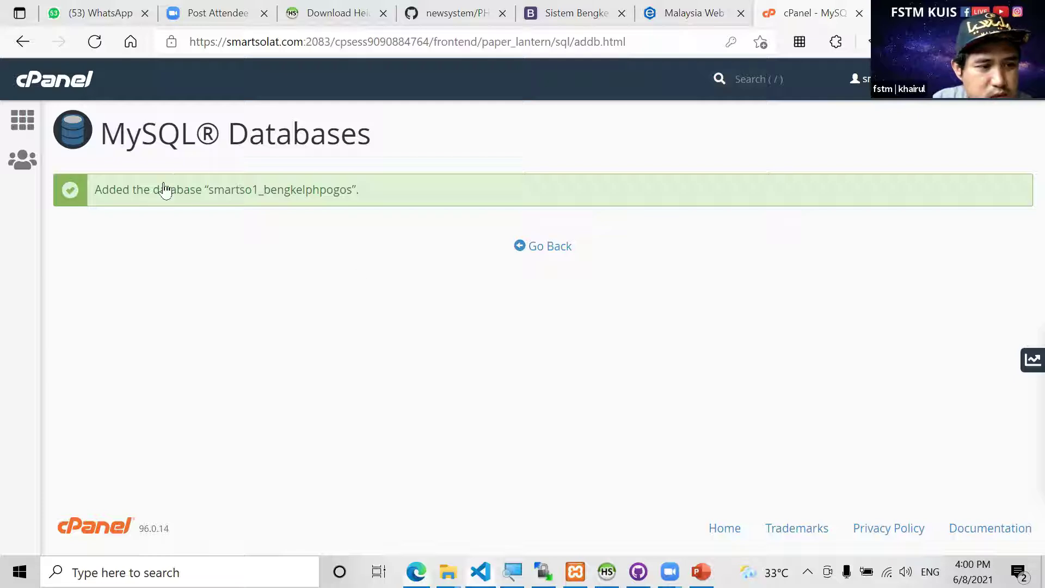
pyautogui.hotkey('alt', 'Tab')
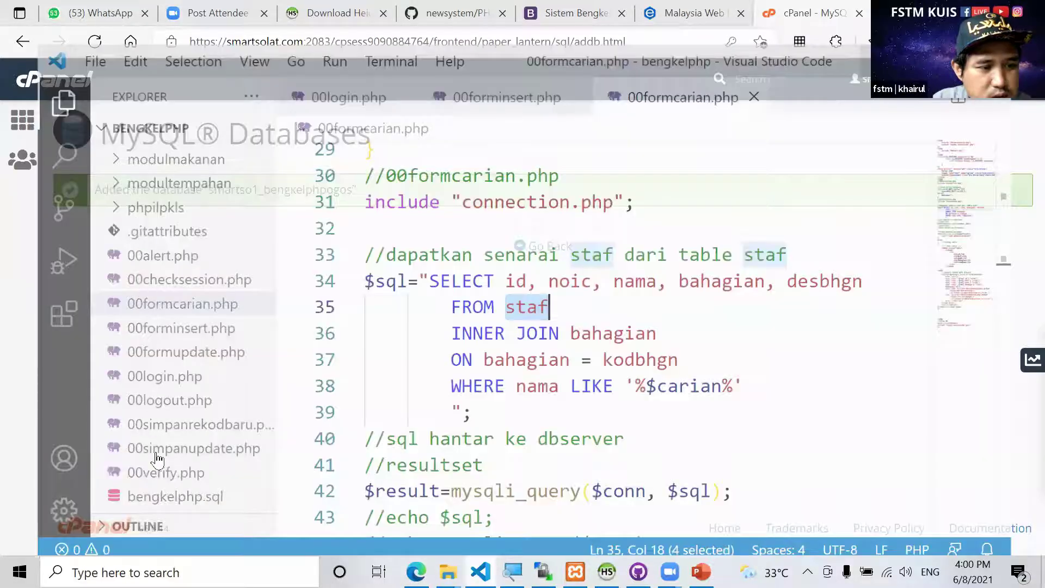
# - Review connection.php's settings: localhost server, root user, empty password, bengkelphp database
pyautogui.scroll(-4, 159, 426)
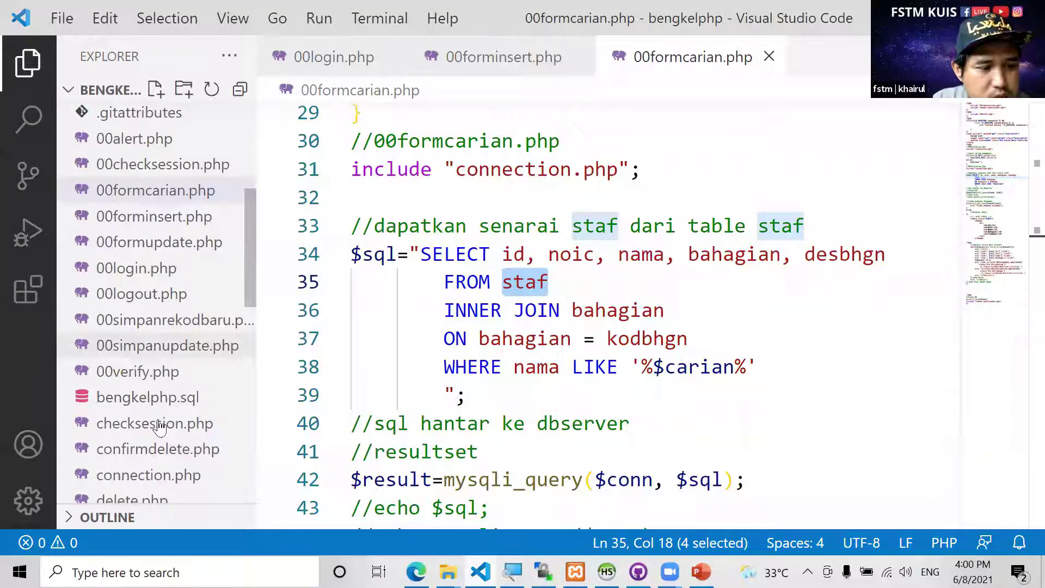
pyautogui.scroll(4, 159, 414)
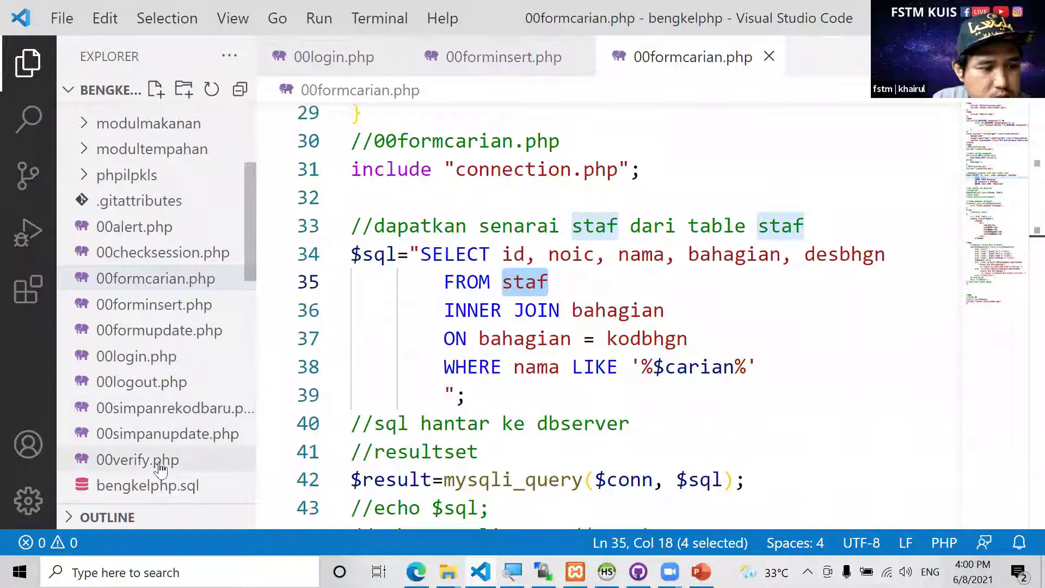
pyautogui.scroll(-1, 164, 333)
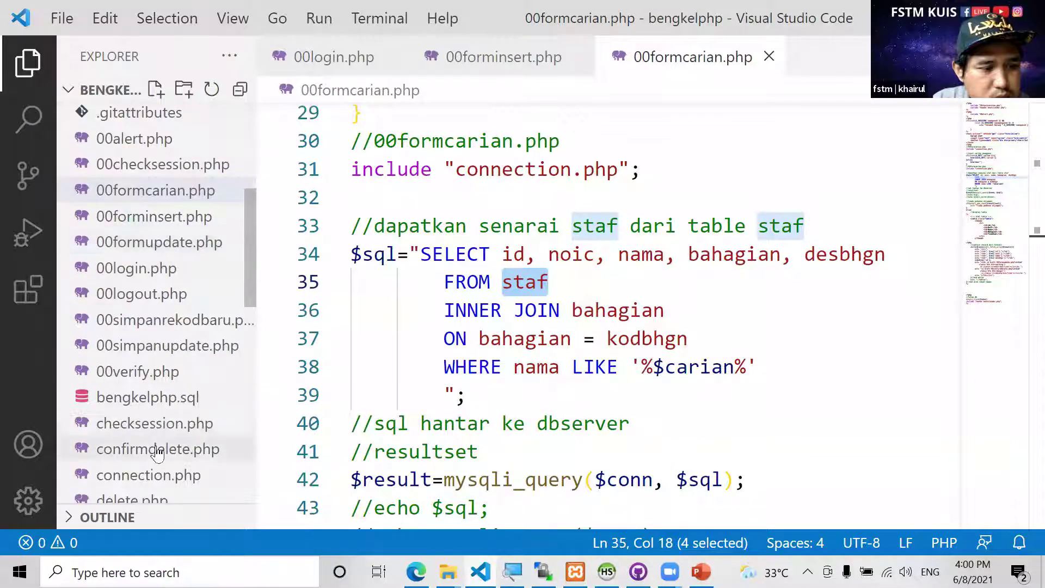
pyautogui.click(155, 475)
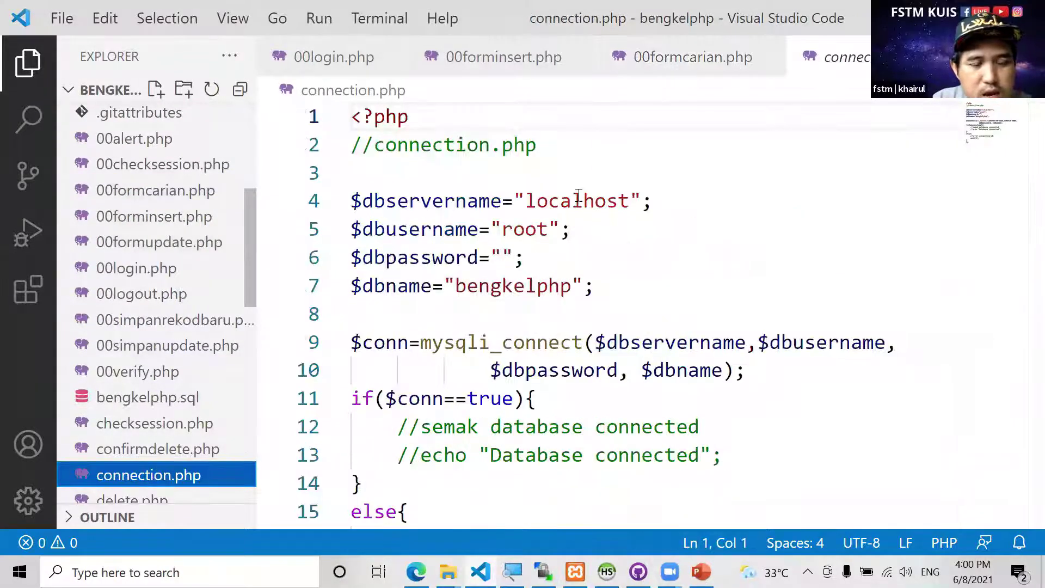
pyautogui.doubleClick(578, 199)
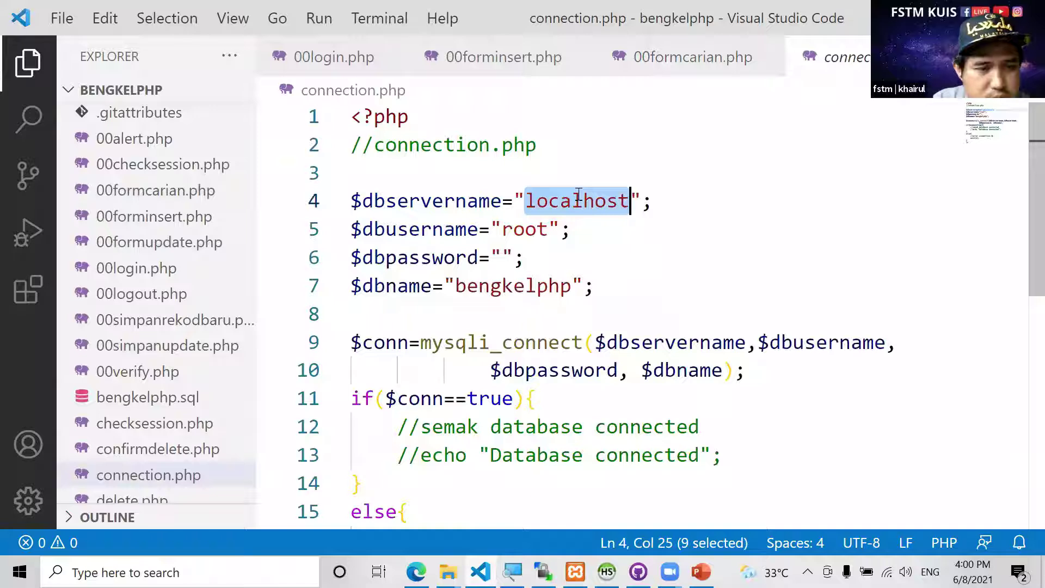
pyautogui.doubleClick(541, 229)
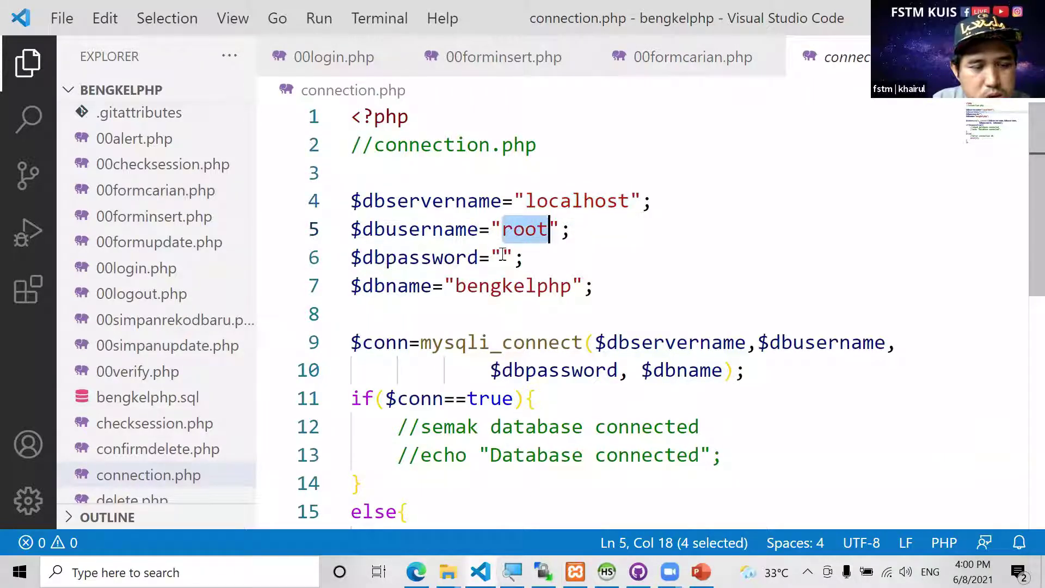
pyautogui.moveTo(524, 257); pyautogui.dragTo(479, 257)
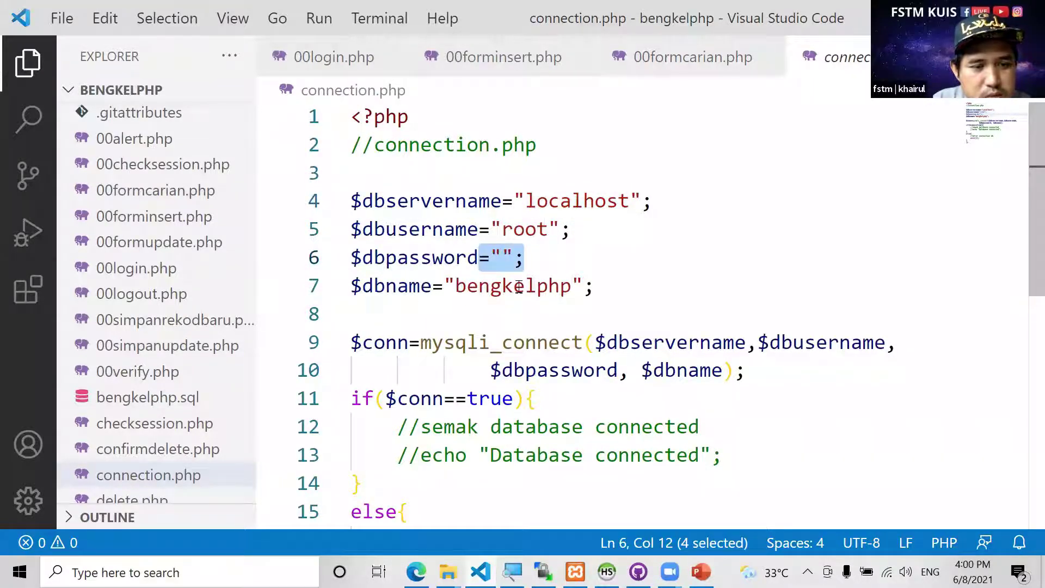
pyautogui.doubleClick(511, 286)
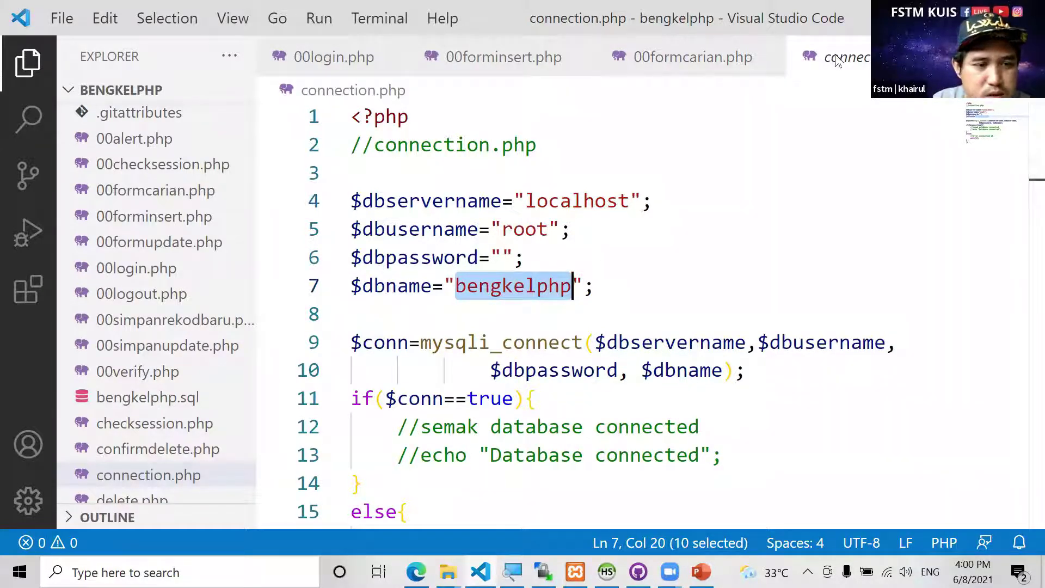
pyautogui.hotkey('alt', 'Tab')
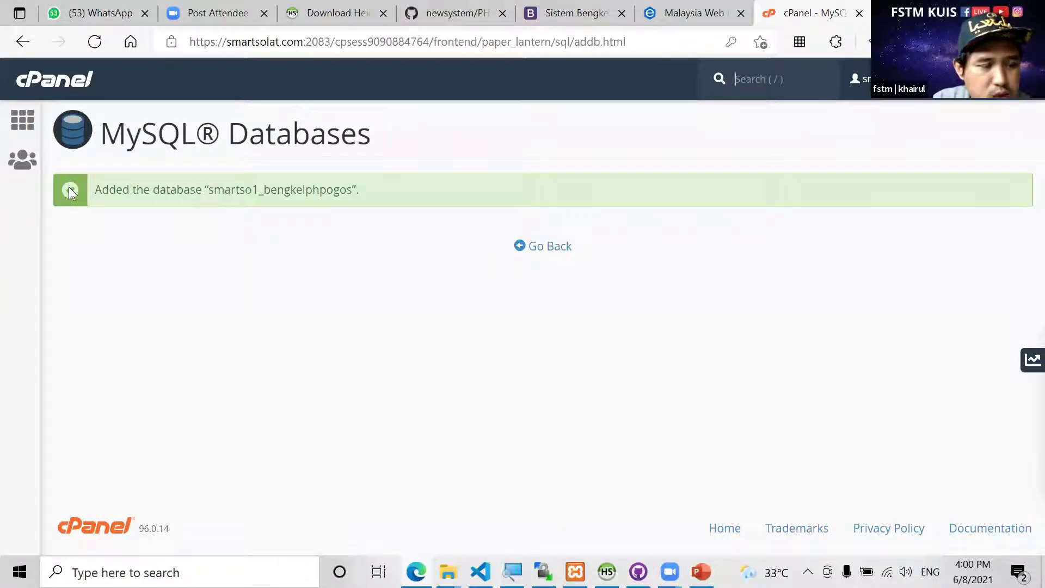
# - Return to MySQL Databases and scroll past Current Databases to the Add New User form
pyautogui.click(61, 132)
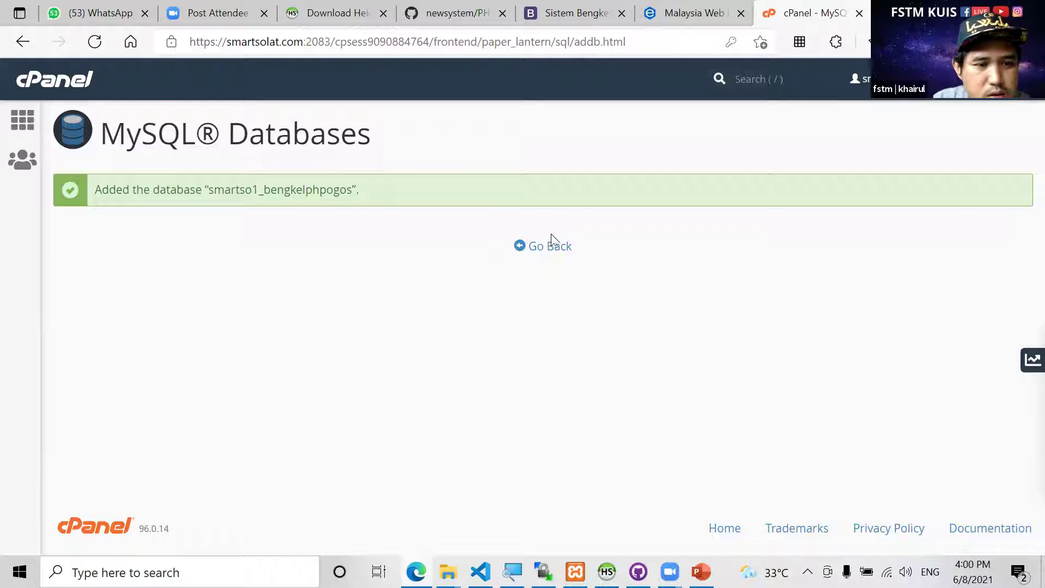
pyautogui.click(551, 248)
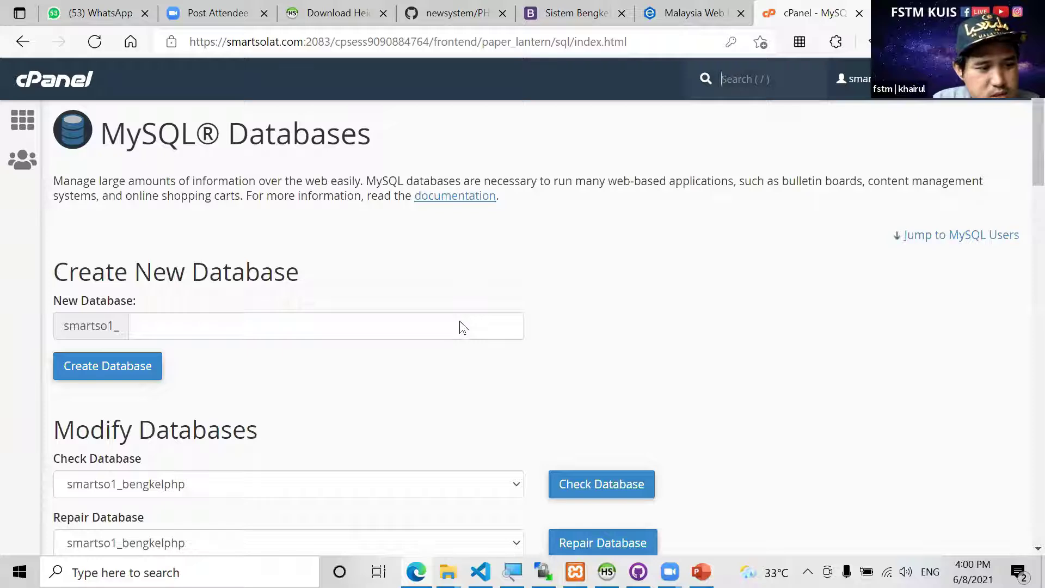
pyautogui.scroll(-3, 718, 329)
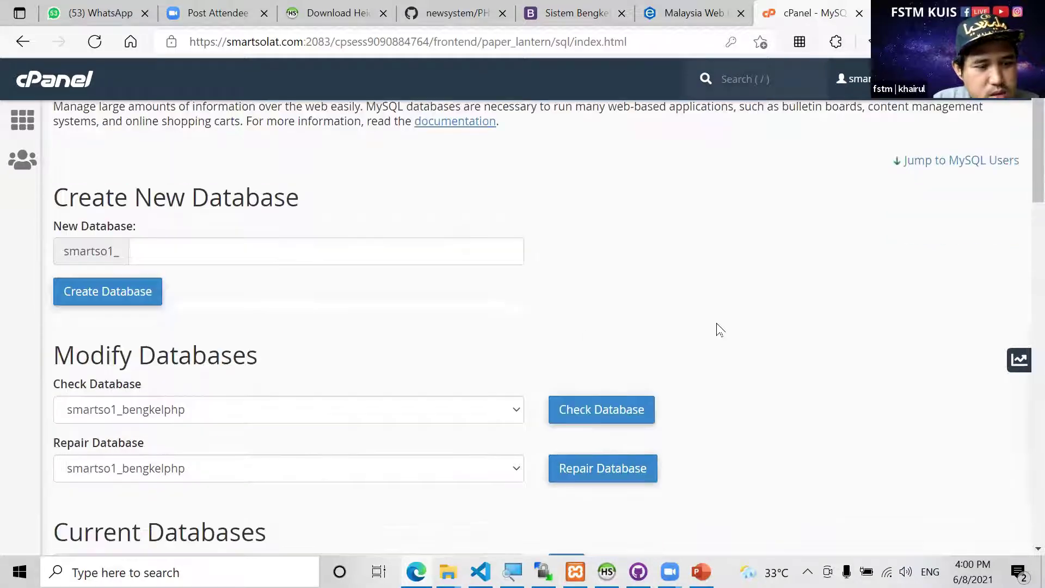
pyautogui.scroll(-3, 718, 330)
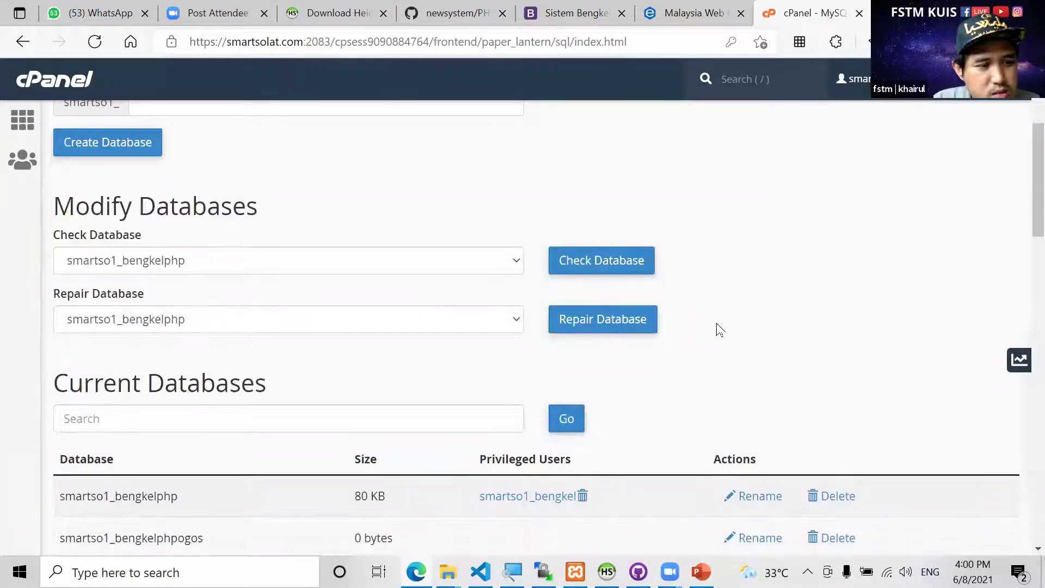
pyautogui.scroll(3, 718, 329)
pyautogui.scroll(-3, 718, 329)
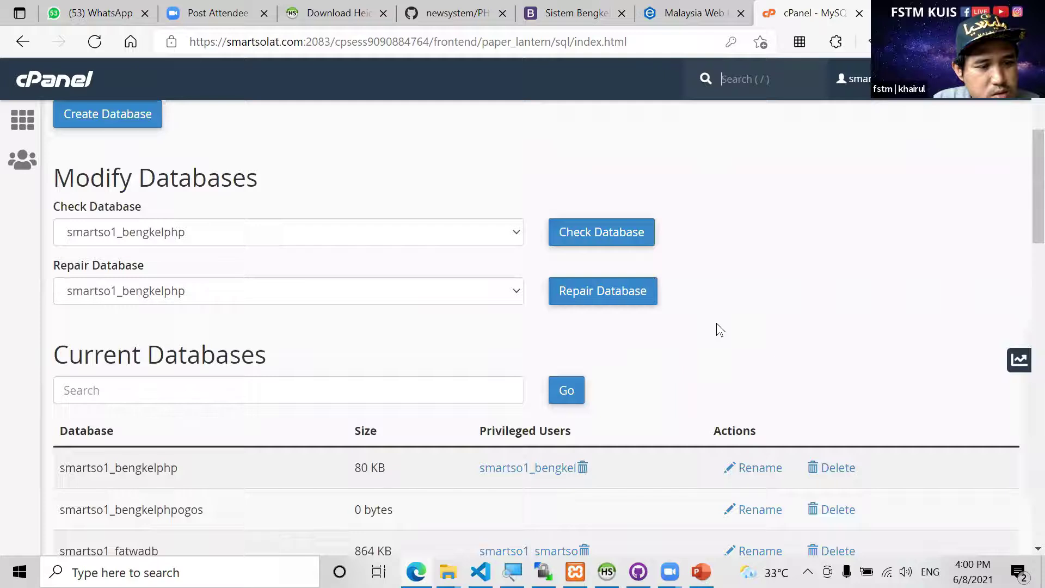
pyautogui.scroll(-10, 718, 330)
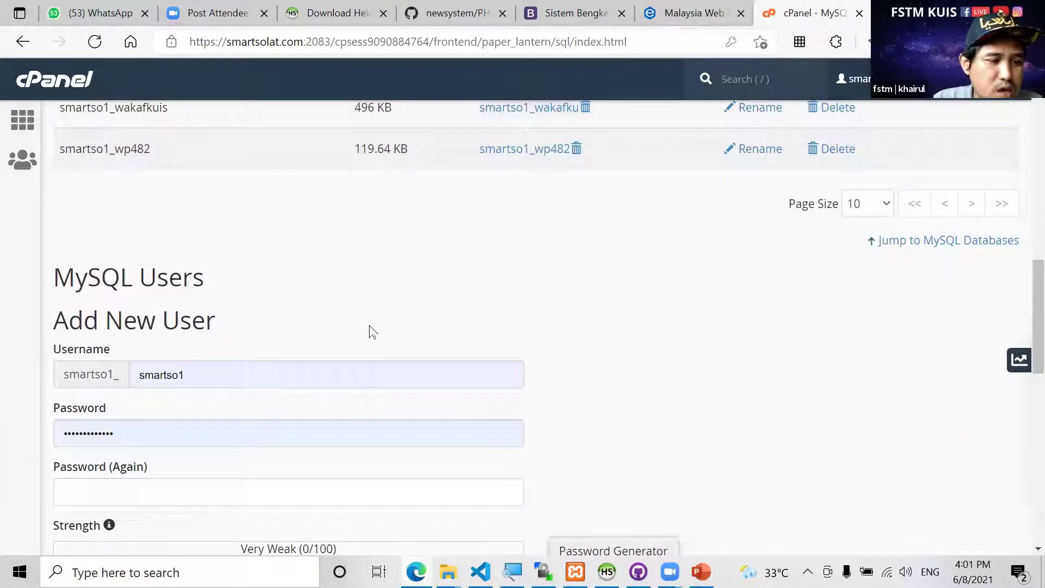
pyautogui.scroll(-3, 217, 316)
# - Set the new MySQL user's username to bengkelphpogos
pyautogui.scroll(1, 217, 316)
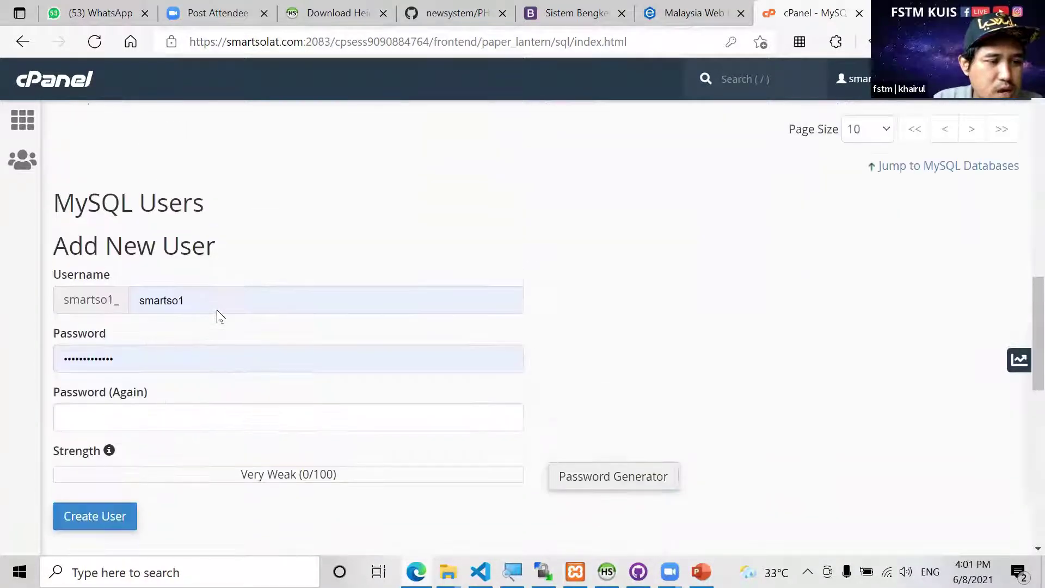
pyautogui.click(236, 298)
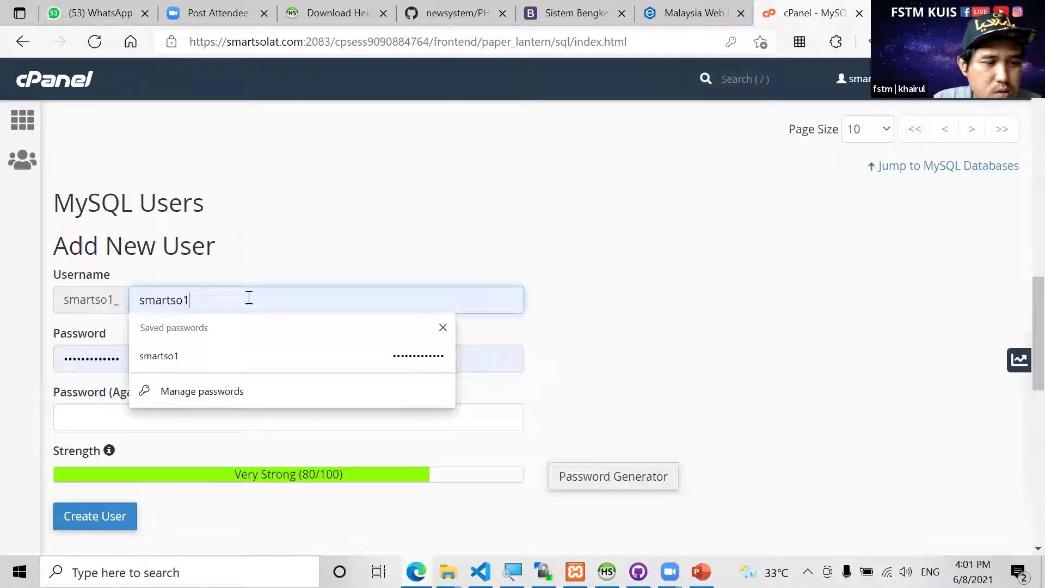
pyautogui.doubleClick(145, 300)
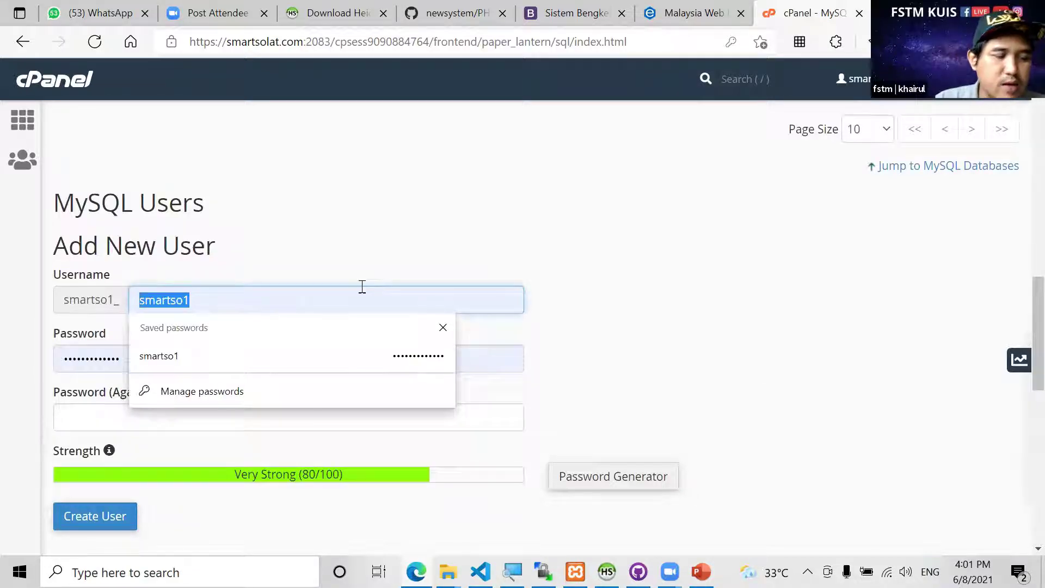
pyautogui.write('beng')
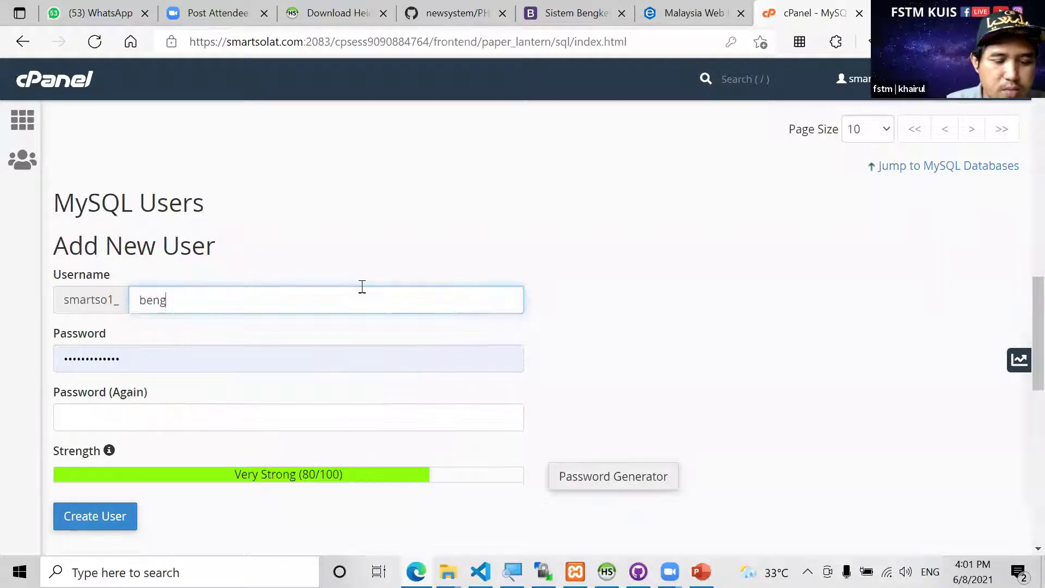
pyautogui.write('kelphpogos')
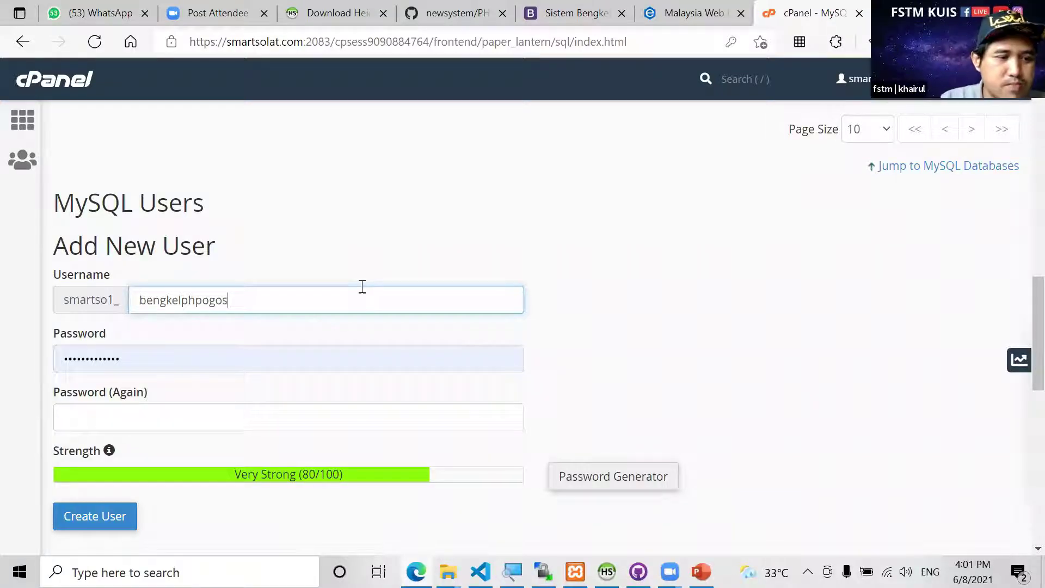
pyautogui.press('Tab')
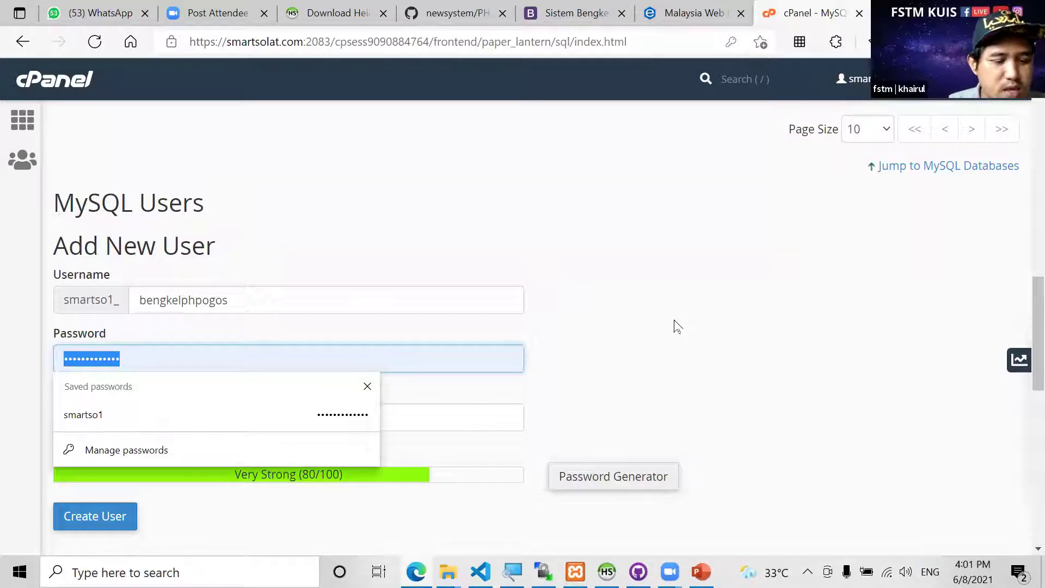
# - Enter the new user's password, re-entering it in the first Password field
pyautogui.write('••••')
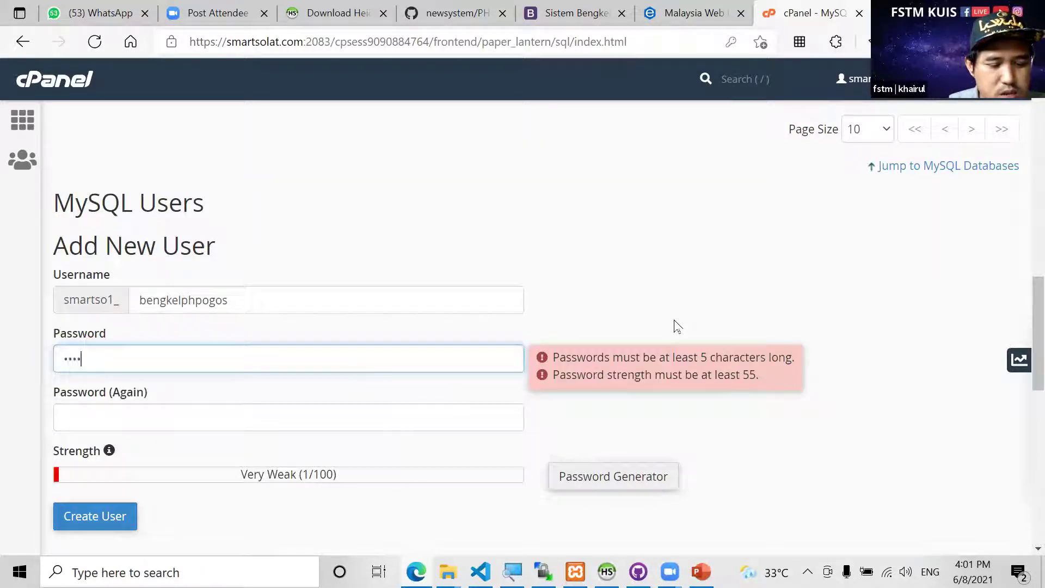
pyautogui.write('••••')
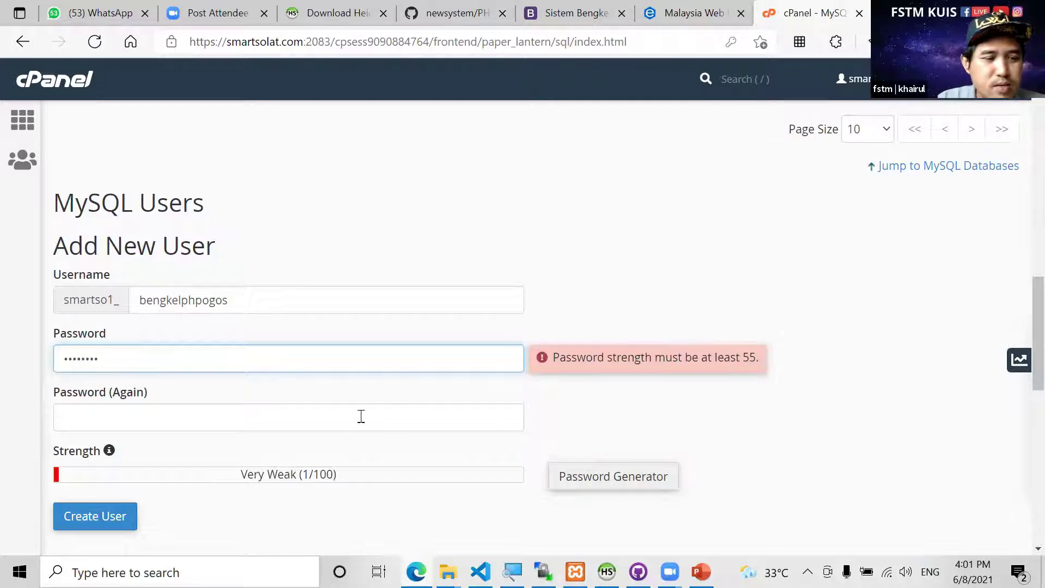
pyautogui.moveTo(158, 360); pyautogui.dragTo(44, 370)
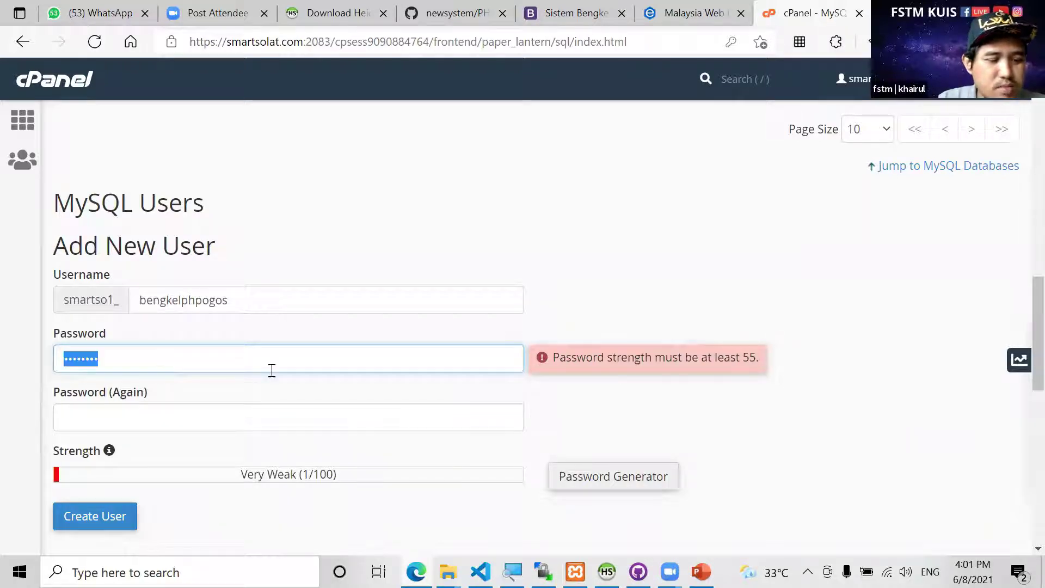
pyautogui.write('••••••')
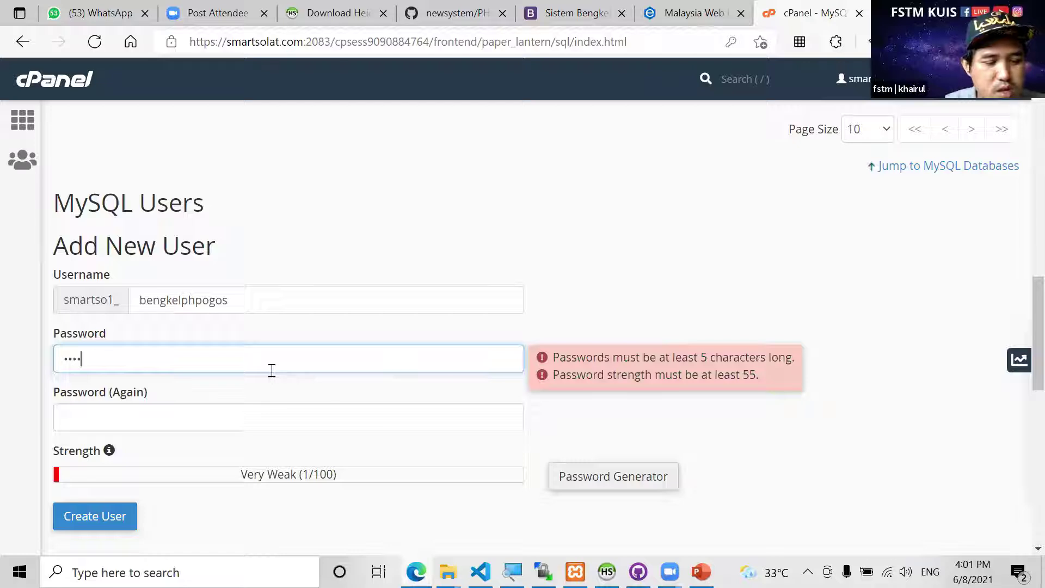
pyautogui.write('•')
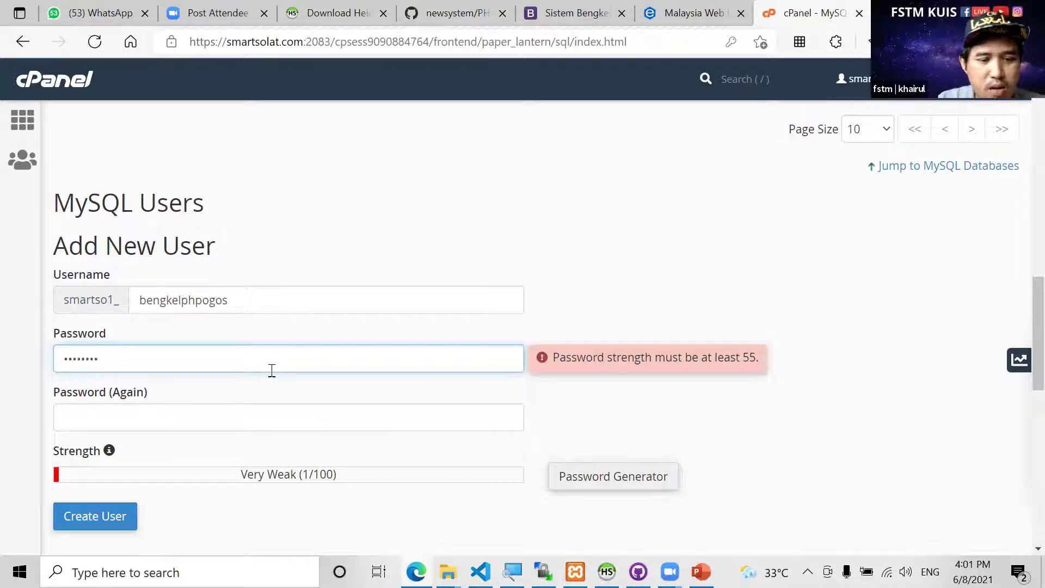
pyautogui.click(234, 424)
pyautogui.write('••••••••')
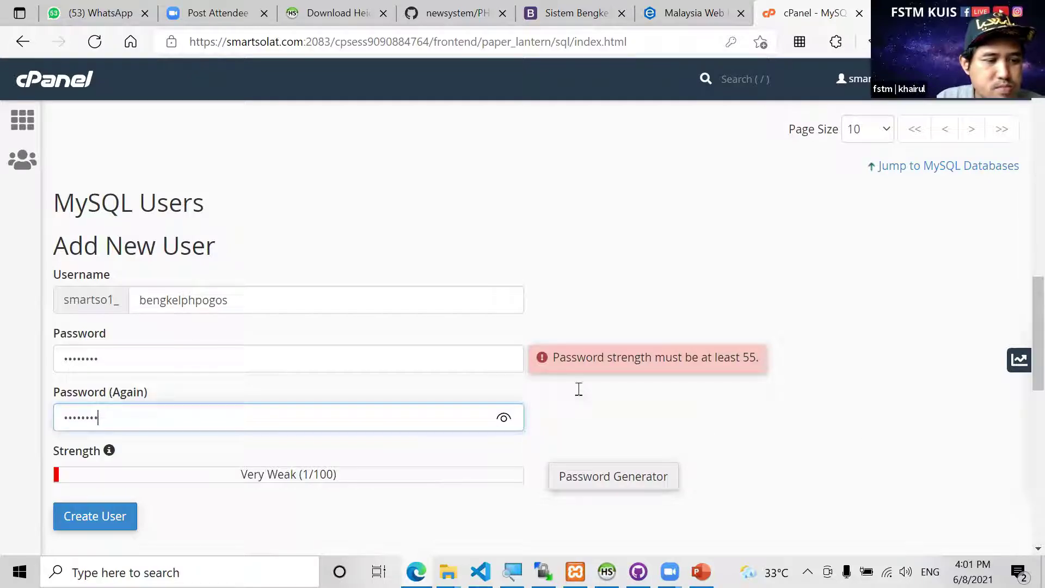
pyautogui.click(117, 354)
pyautogui.doubleClick(288, 358)
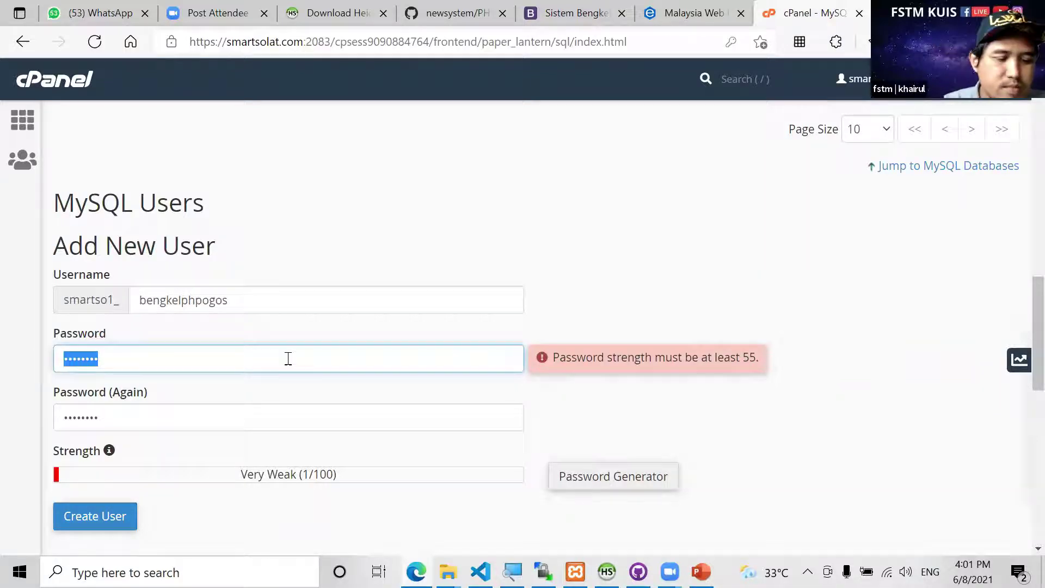
pyautogui.write('••')
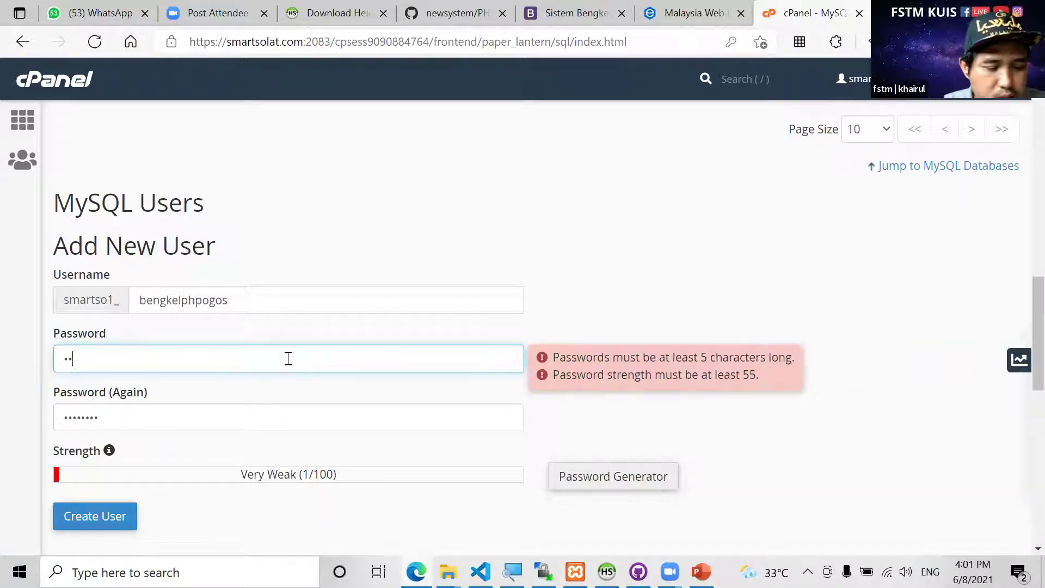
pyautogui.write('•••••••')
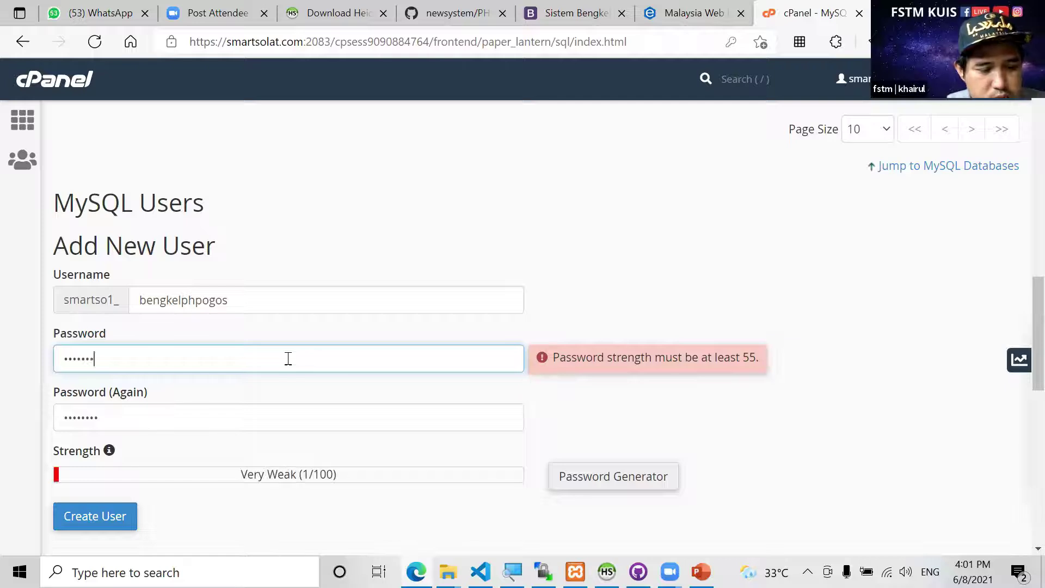
pyautogui.write('•')
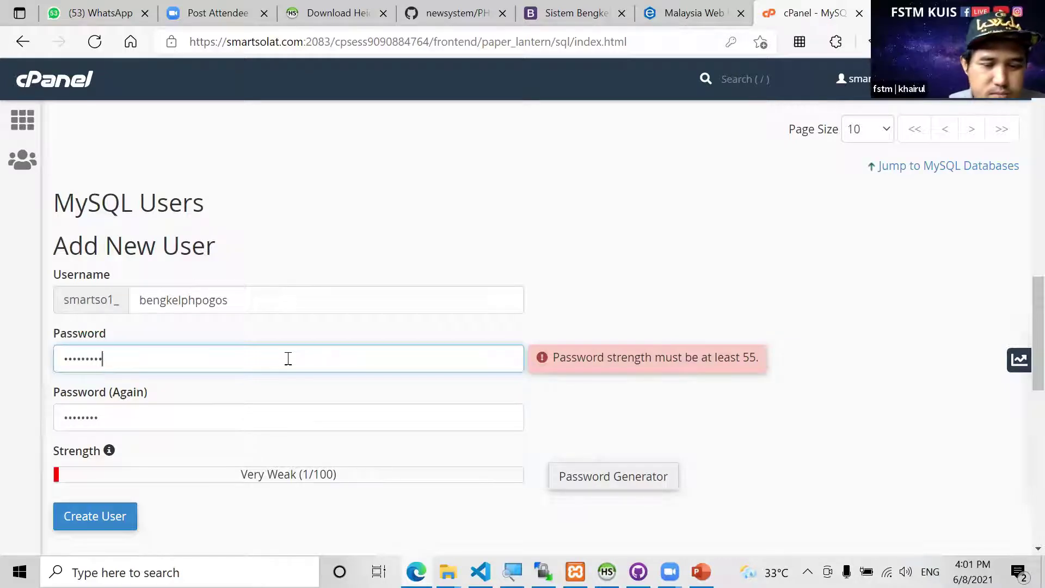
pyautogui.press('BackSpace')
pyautogui.press('BackSpace')
pyautogui.press('BackSpace')
pyautogui.press('BackSpace')
pyautogui.press('BackSpace')
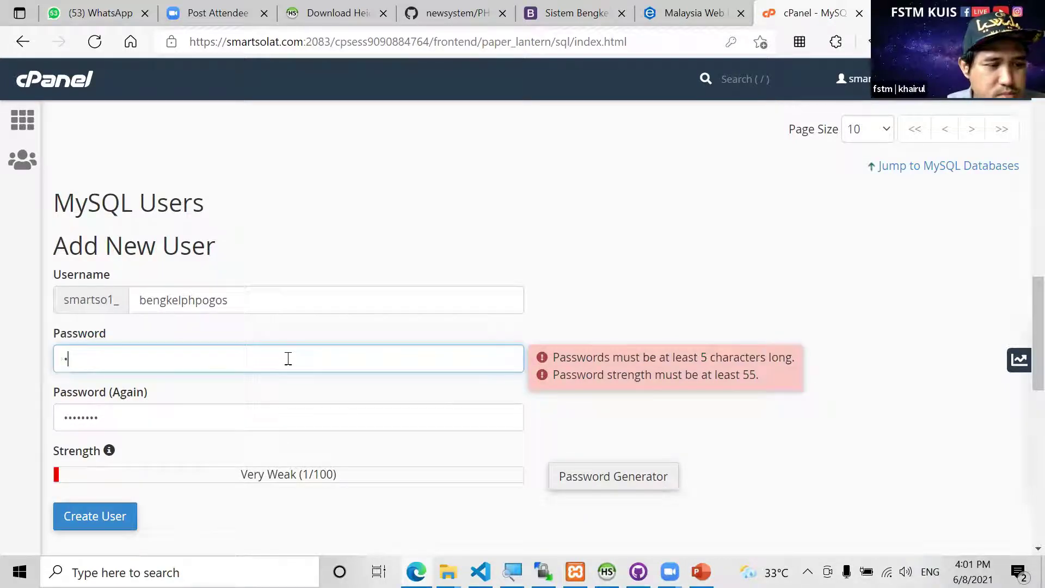
pyautogui.press('BackSpace')
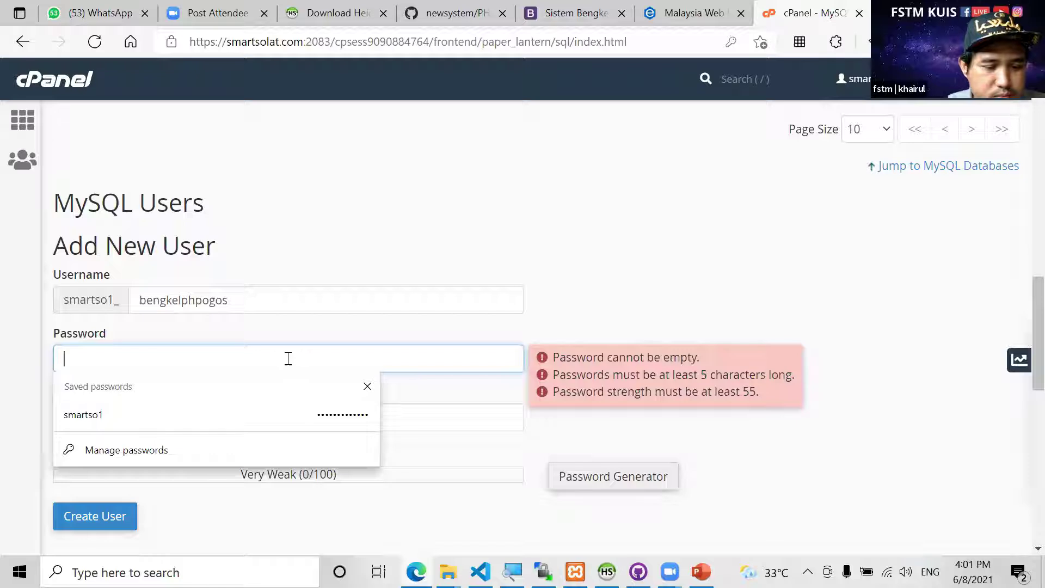
pyautogui.write('••')
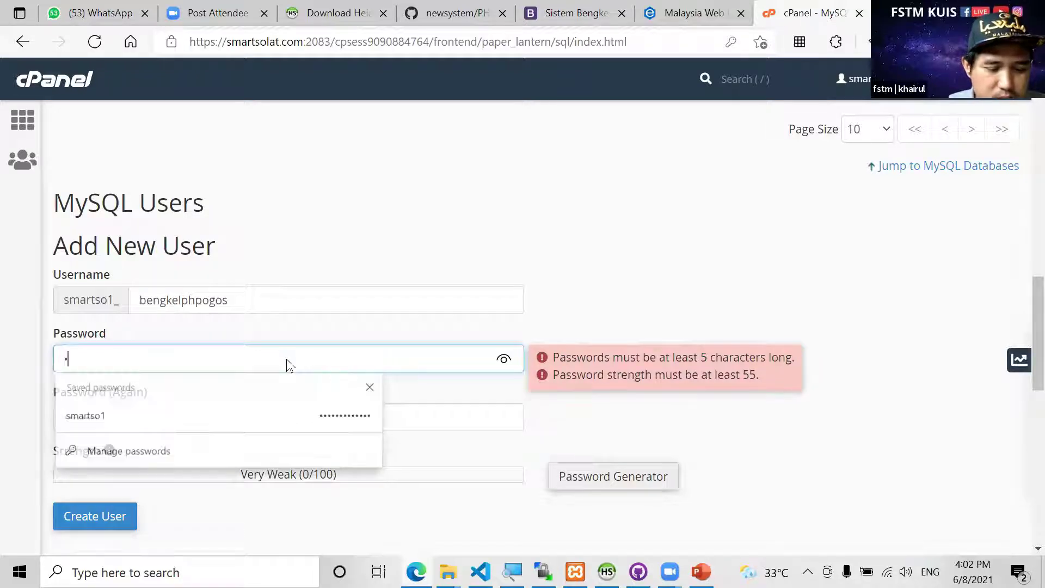
pyautogui.press('BackSpace')
pyautogui.press('BackSpace')
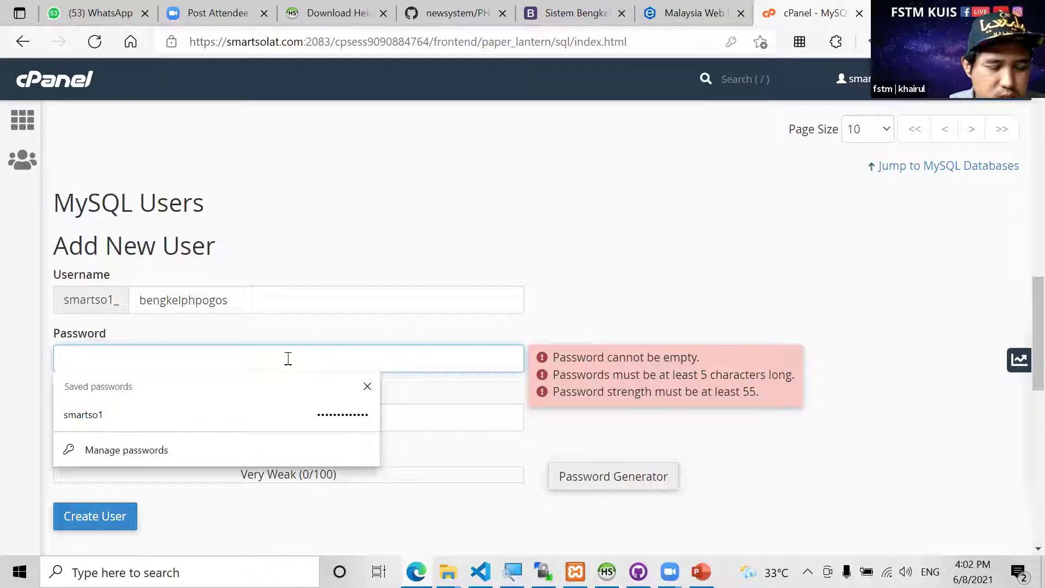
pyautogui.write('•••••••••')
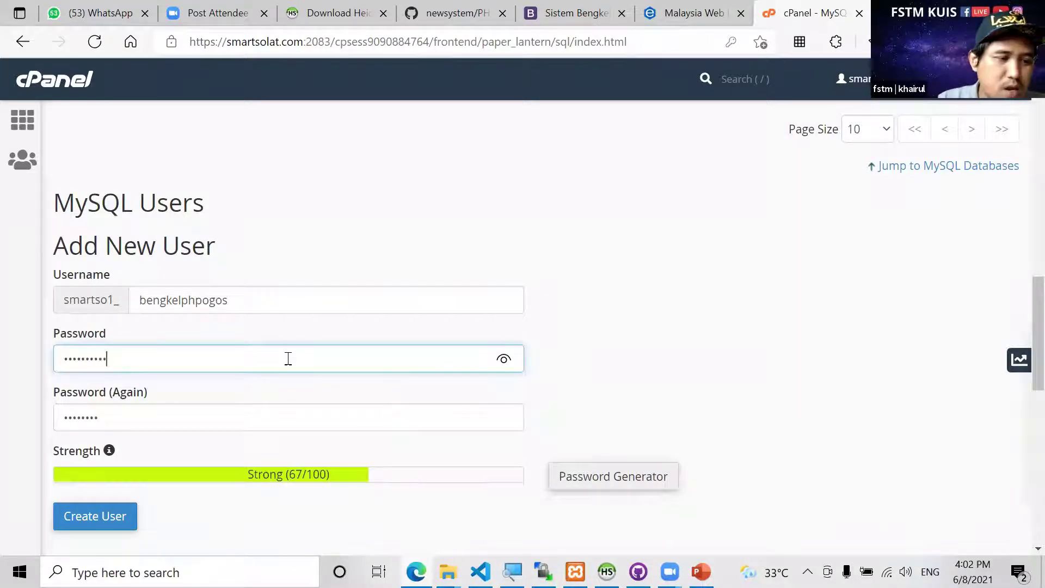
# - Retype the matching confirmation password (Strong, 67/100) and create user smartso1_bengkelphpogos
pyautogui.doubleClick(125, 413)
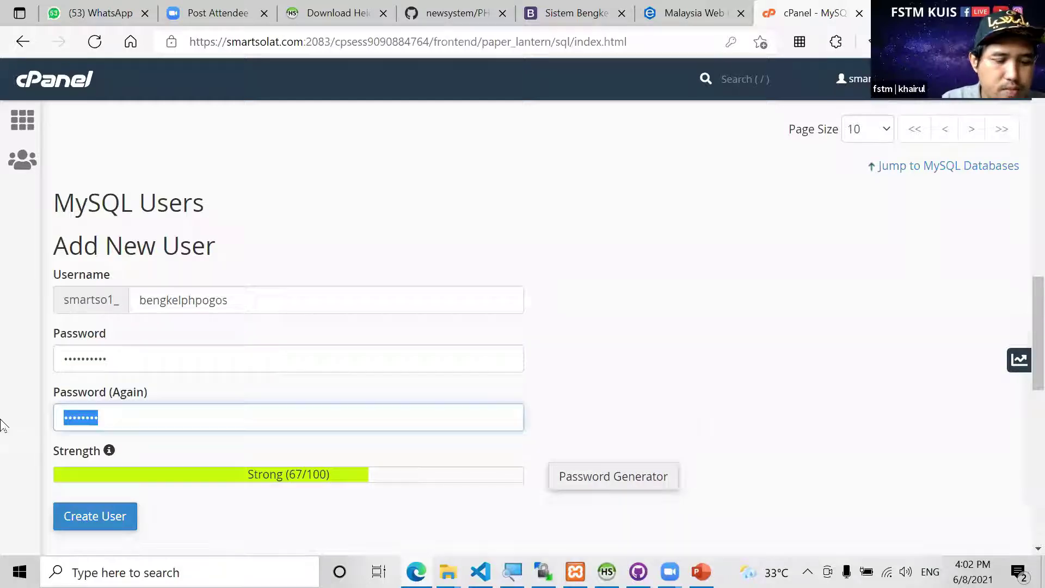
pyautogui.write('••••••')
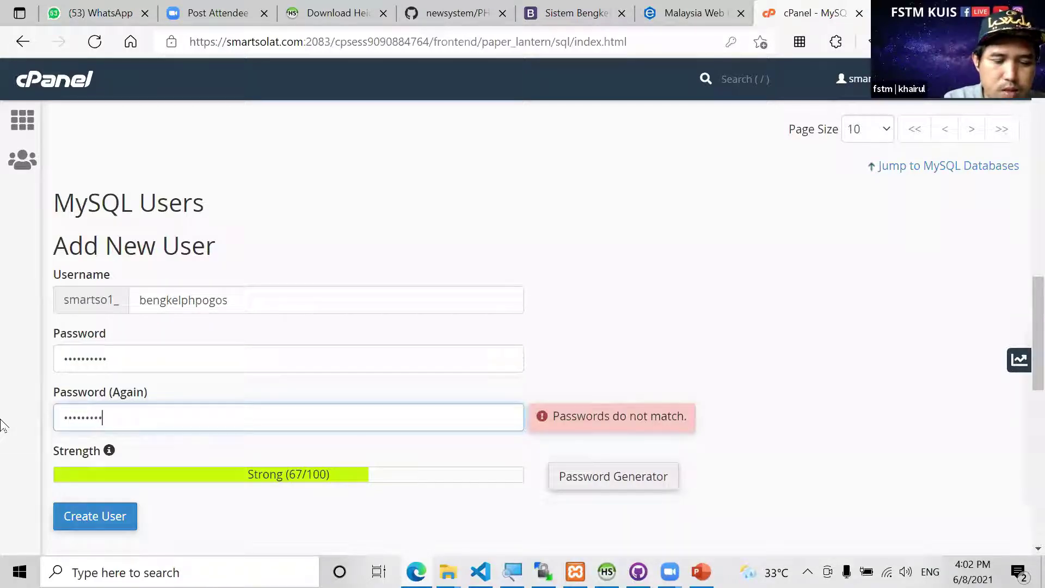
pyautogui.write('•')
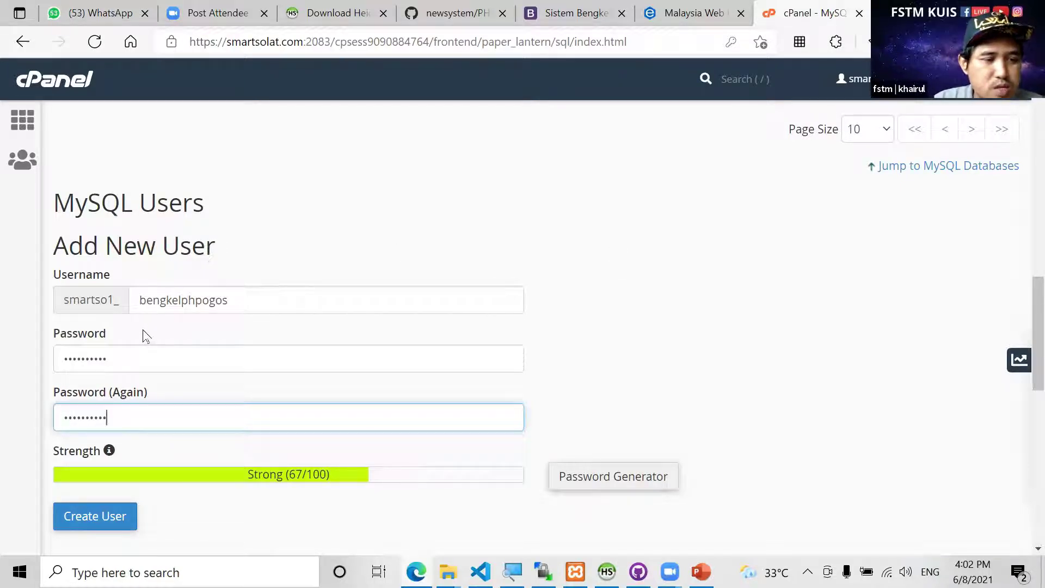
pyautogui.scroll(-3, 142, 337)
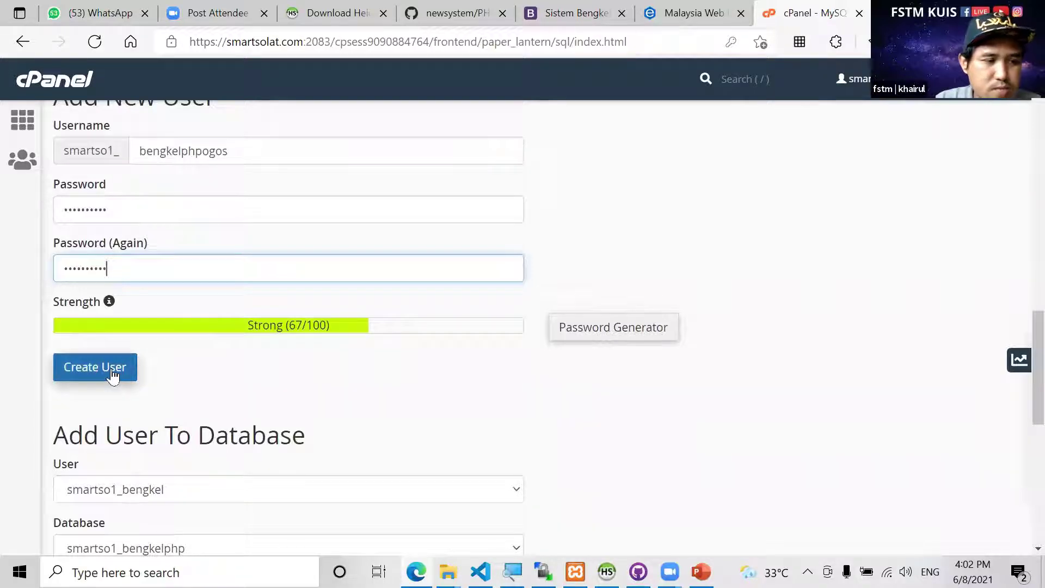
pyautogui.scroll(1, 224, 161)
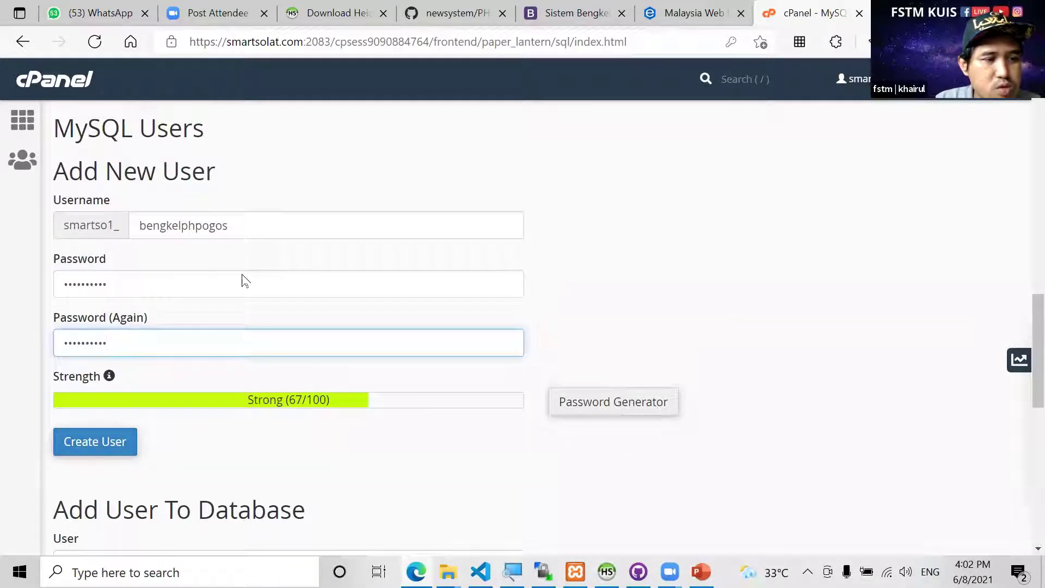
pyautogui.click(124, 441)
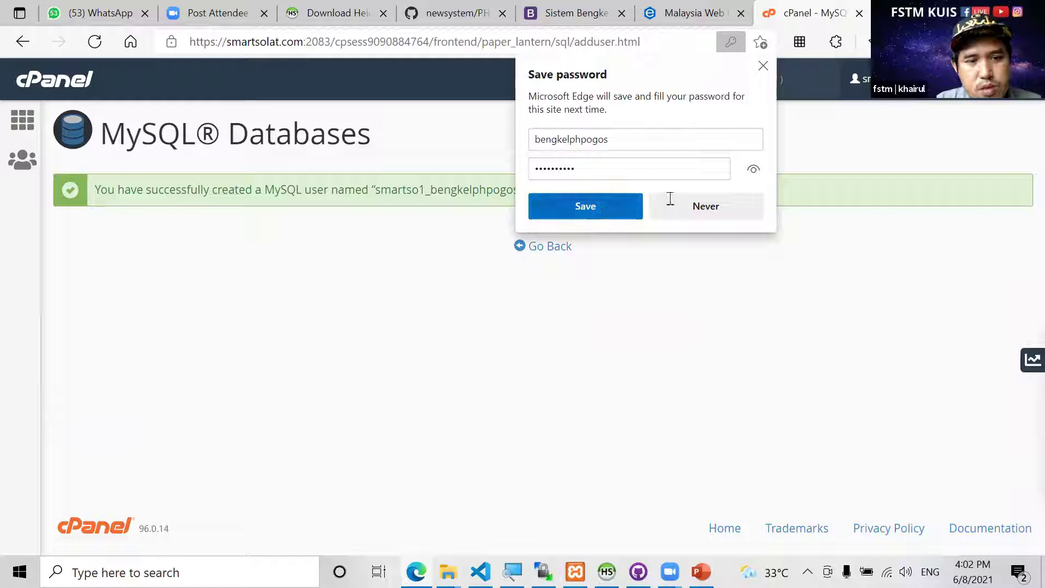
# - Decline saving the password and return to the MySQL Databases page
pyautogui.click(764, 68)
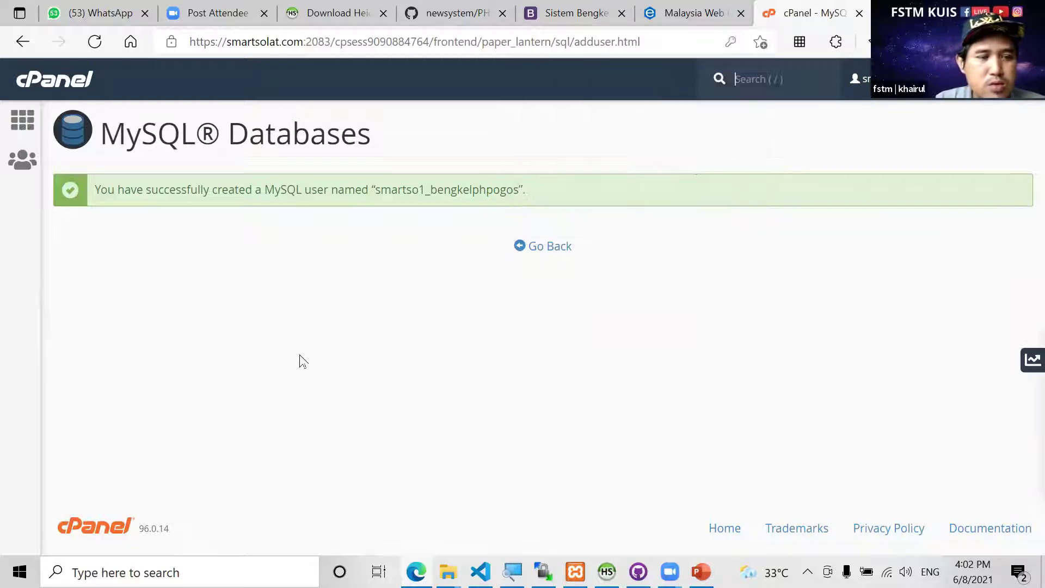
pyautogui.click(551, 245)
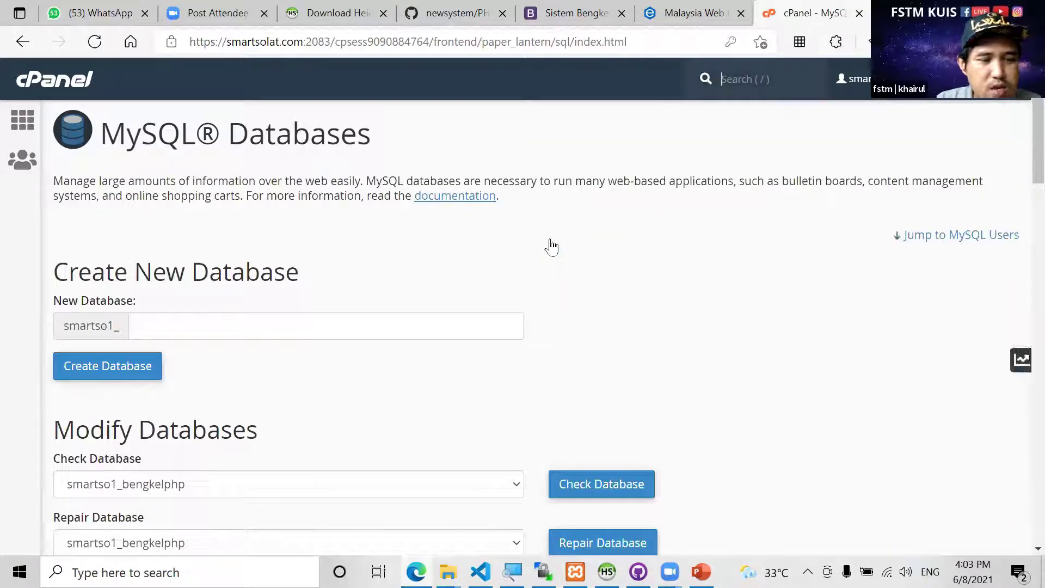
pyautogui.scroll(-1, 652, 294)
pyautogui.scroll(-6, 653, 294)
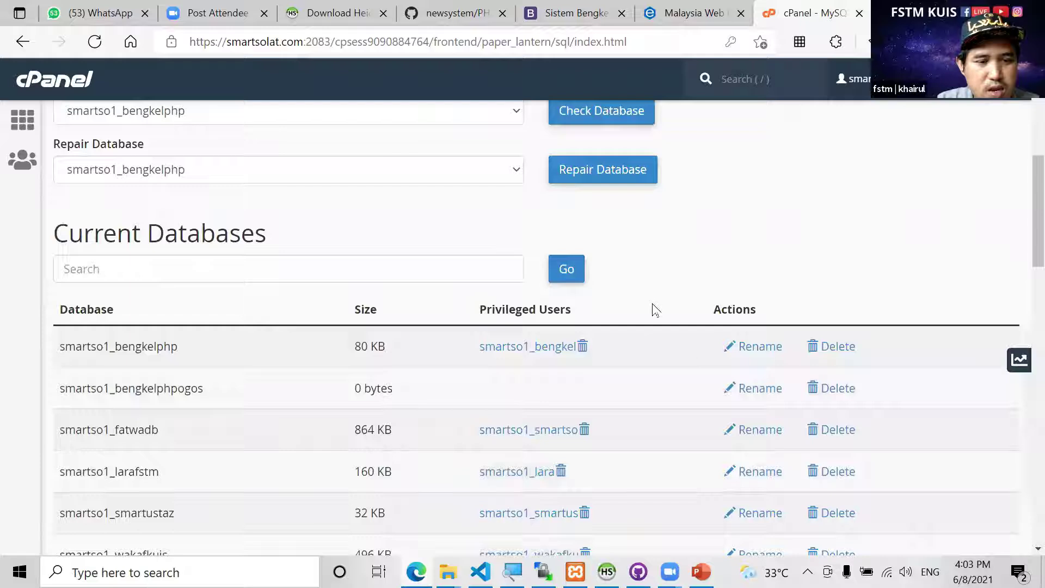
pyautogui.scroll(3, 653, 306)
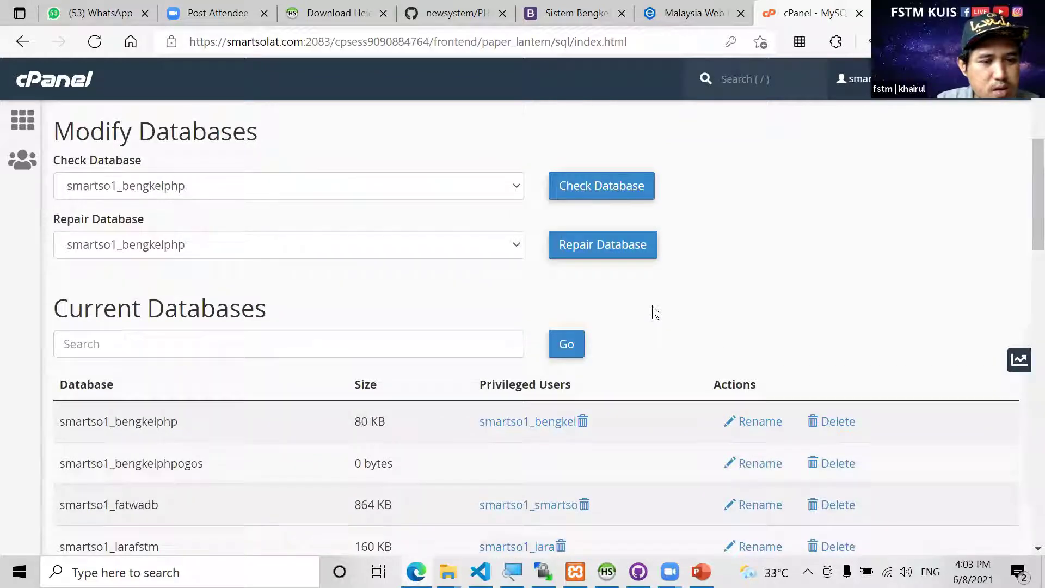
pyautogui.scroll(3, 654, 313)
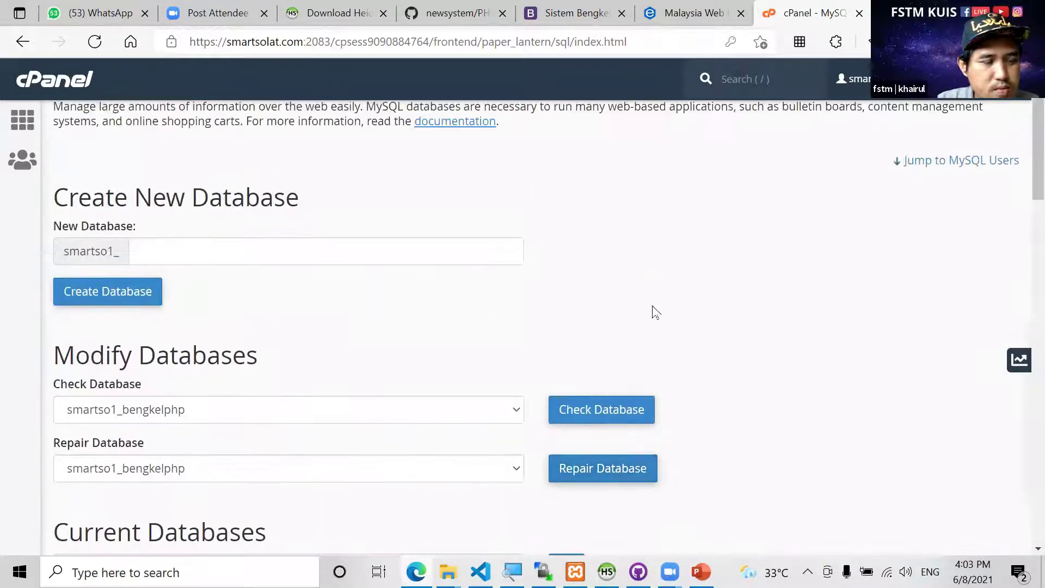
pyautogui.scroll(-15, 655, 312)
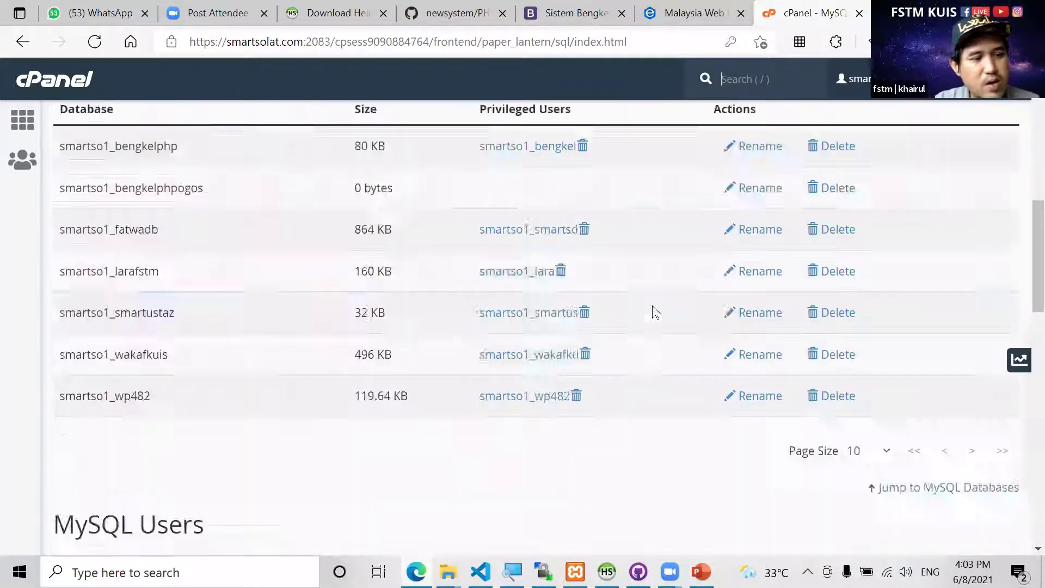
pyautogui.scroll(-4, 402, 366)
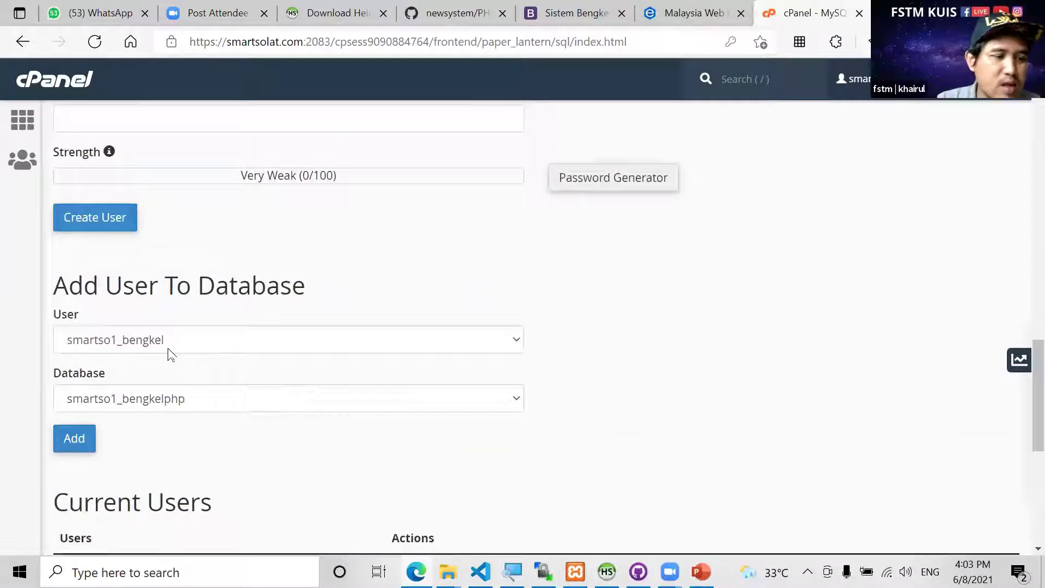
# - Pick smartso1_bengkelphpogos as both User and Database under Add User To Database
pyautogui.click(189, 342)
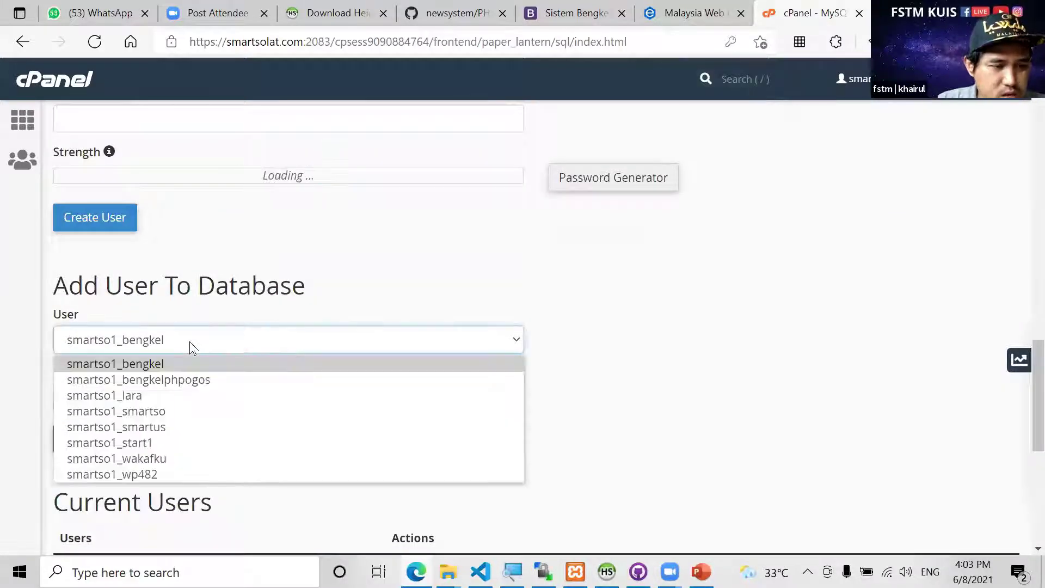
pyautogui.click(187, 381)
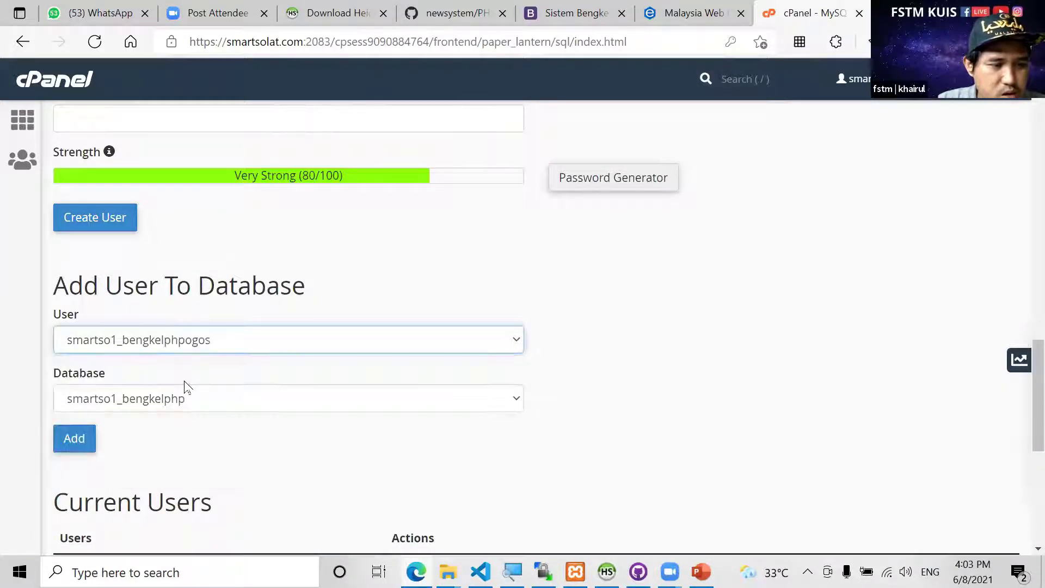
pyautogui.click(189, 399)
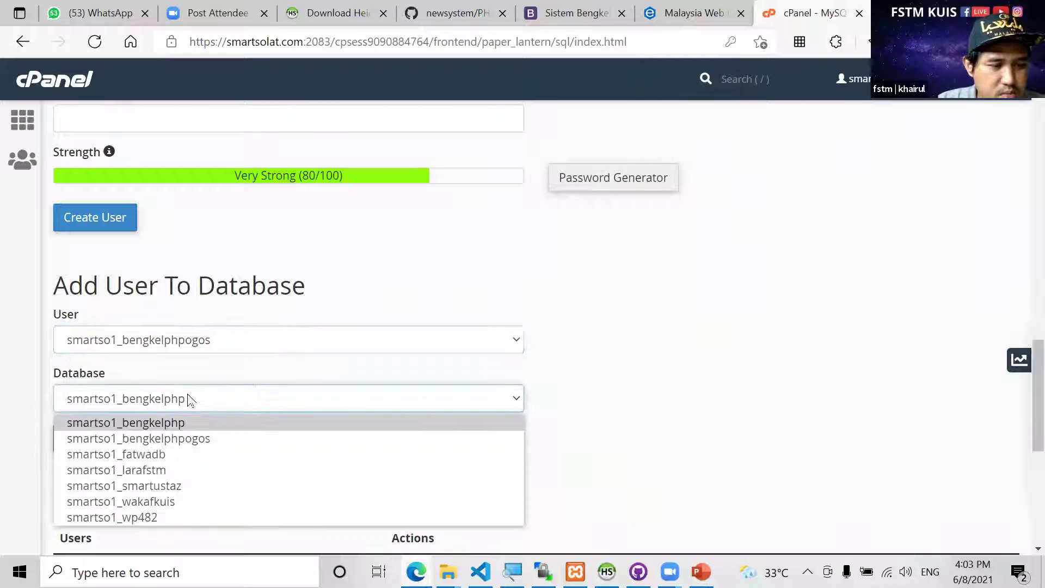
pyautogui.click(192, 439)
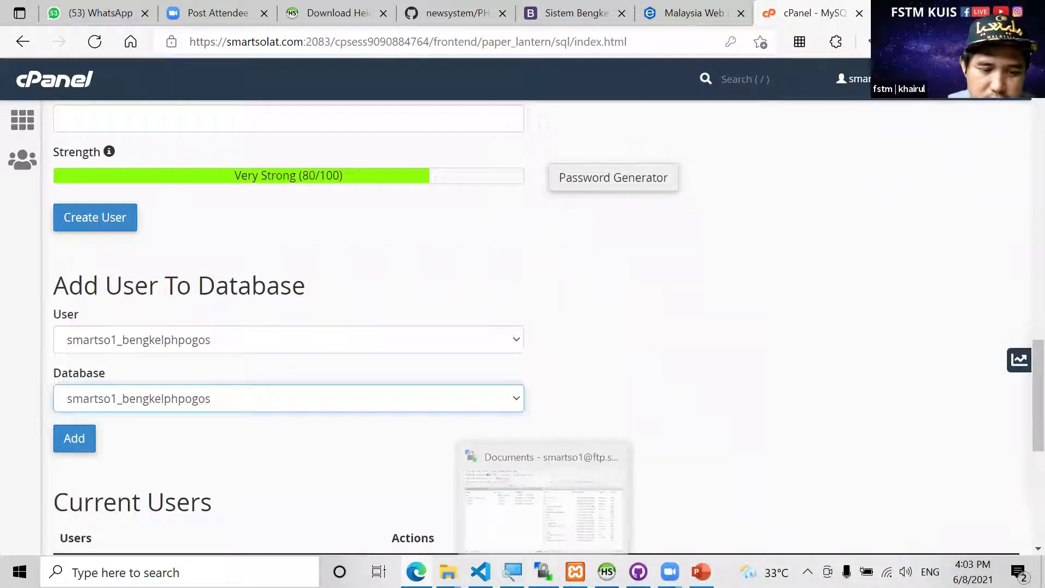
pyautogui.moveTo(671, 571)
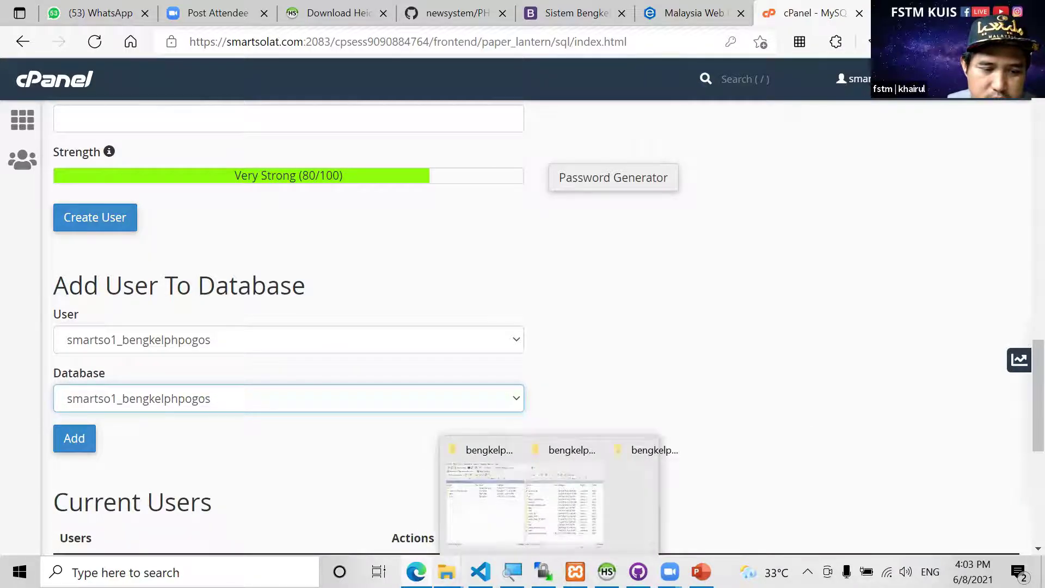
pyautogui.moveTo(480, 572)
pyautogui.click(518, 522)
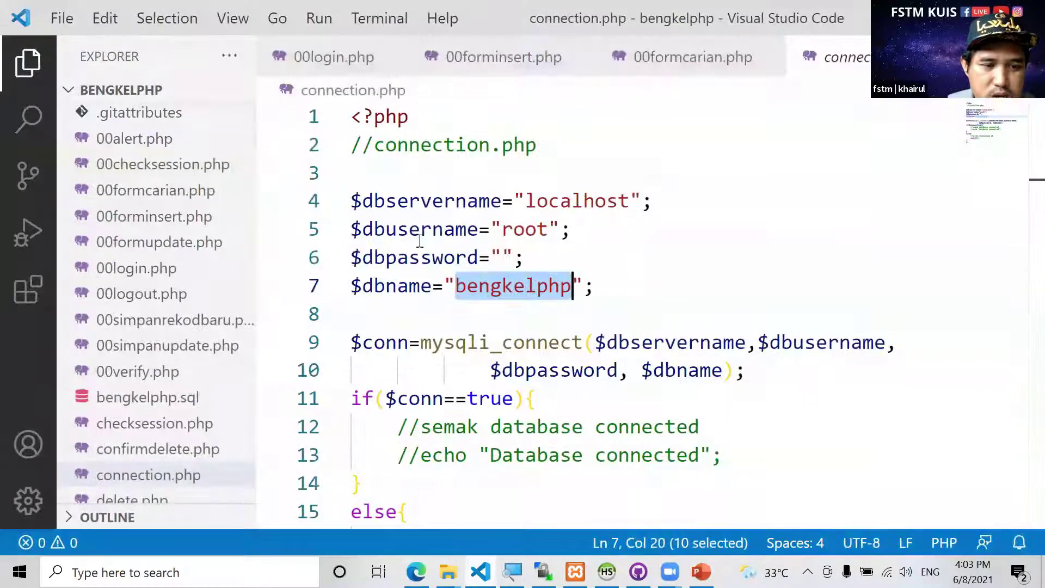
# - Check the dbusername value root on line 5 of connection.php, then return to cPanel
pyautogui.doubleClick(436, 229)
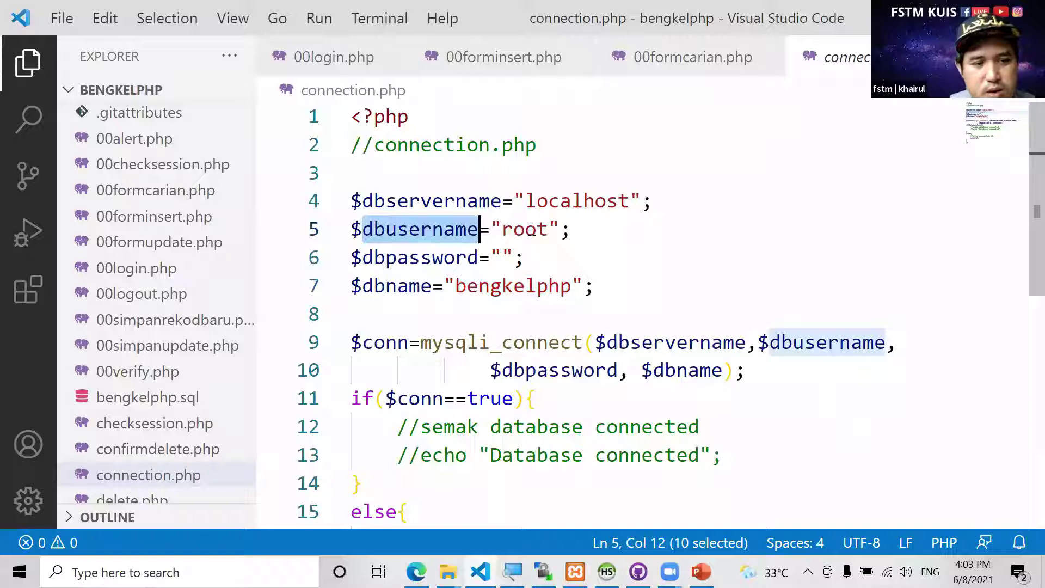
pyautogui.doubleClick(530, 229)
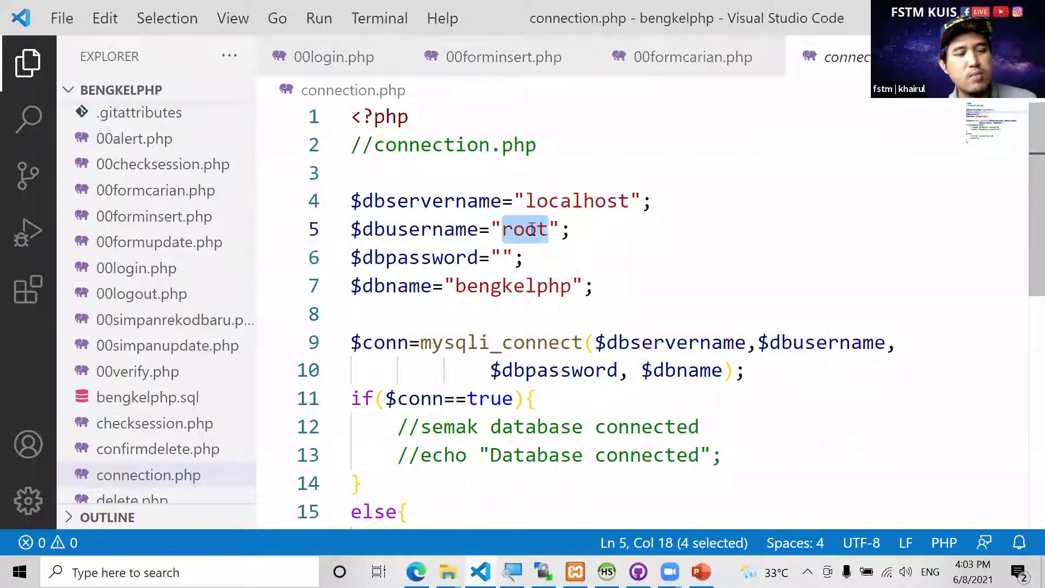
pyautogui.hotkey('alt', 'Tab')
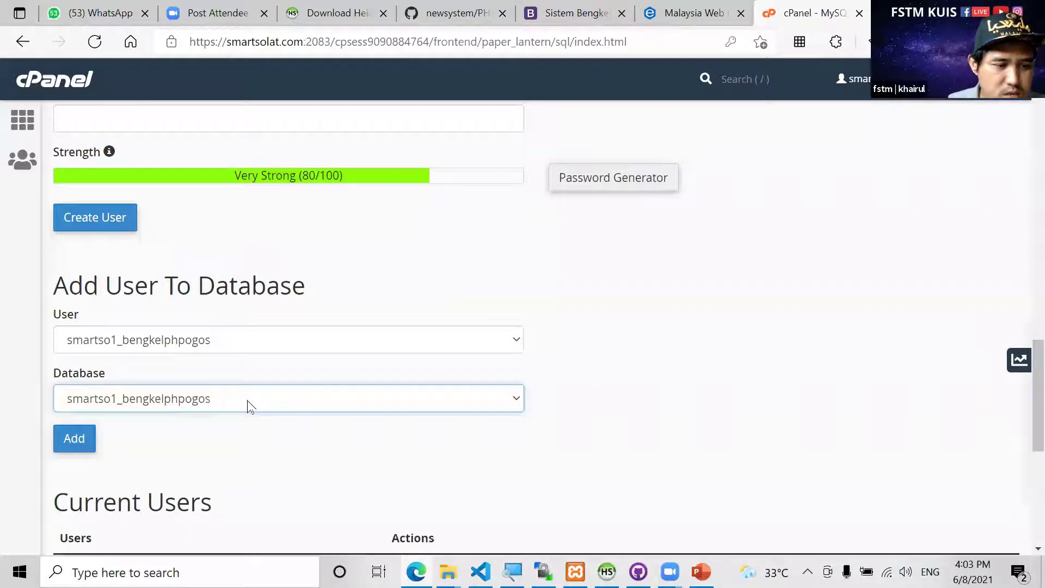
# - Grant user smartso1_bengkelphpogos ALL PRIVILEGES on its database, then select 'root' on connection.php line 5
pyautogui.click(80, 442)
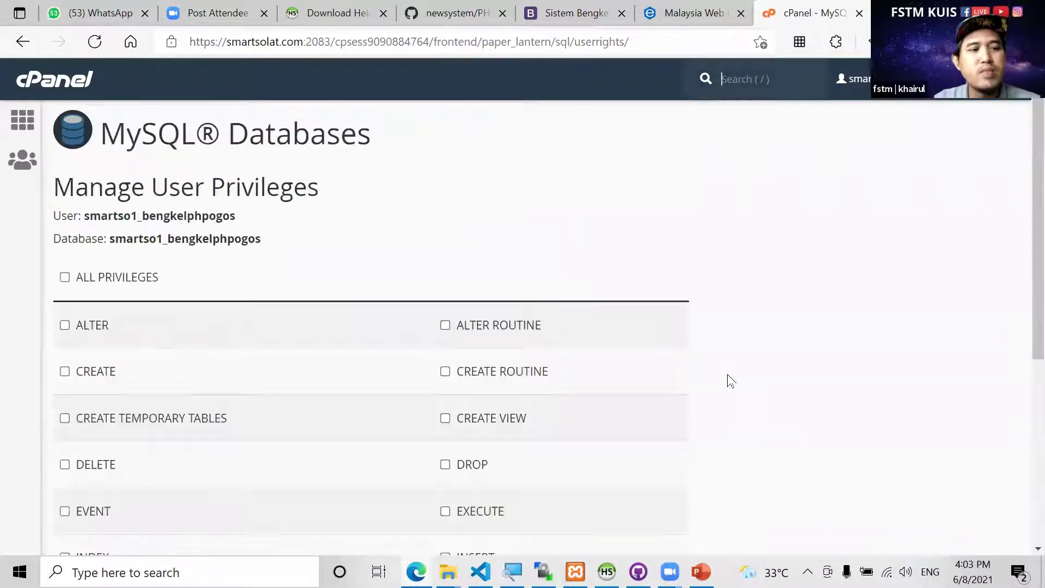
pyautogui.click(65, 277)
pyautogui.scroll(-5, 812, 317)
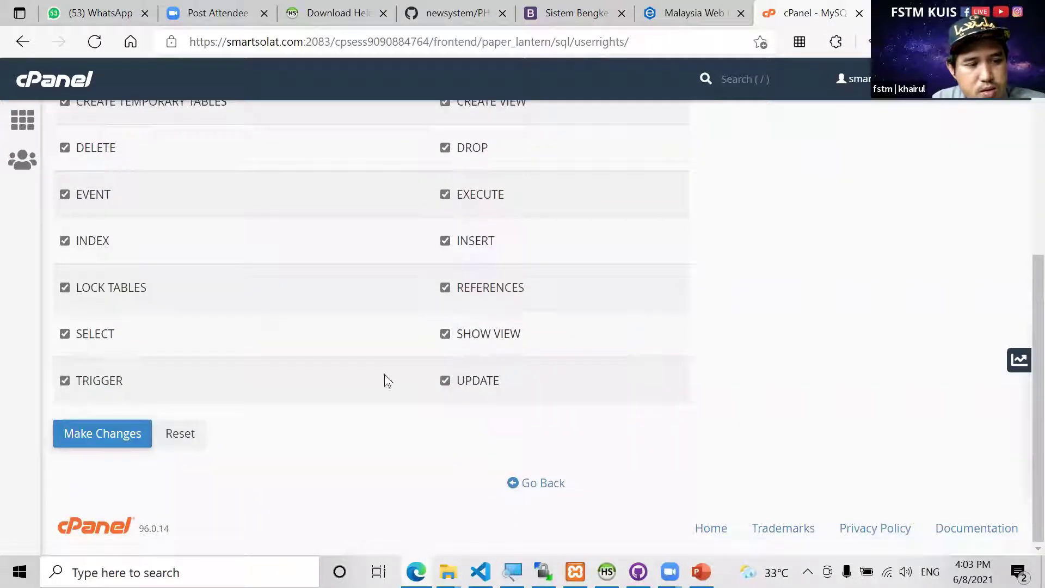
pyautogui.click(126, 443)
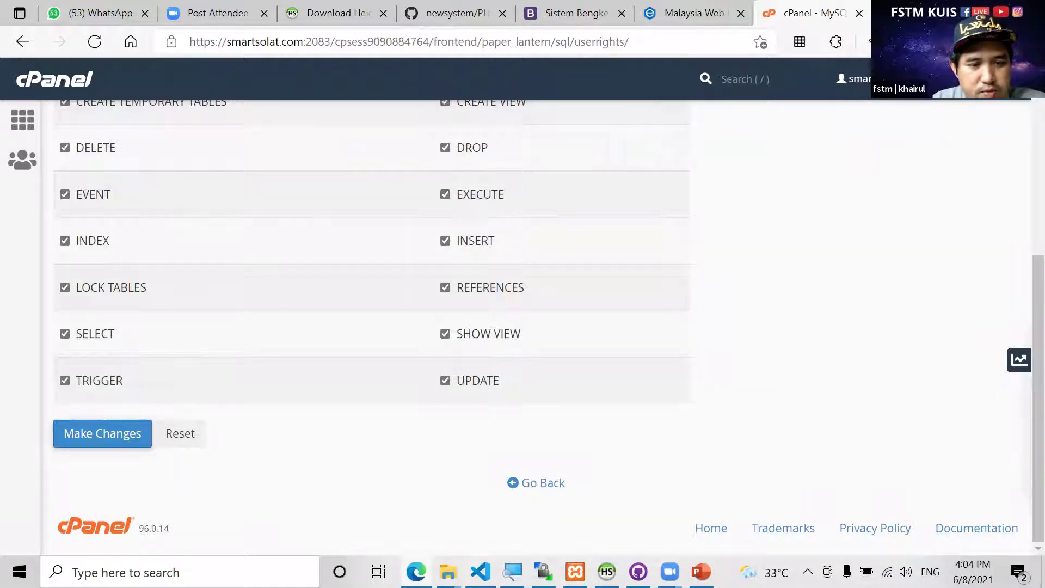
pyautogui.click(490, 564)
pyautogui.doubleClick(526, 231)
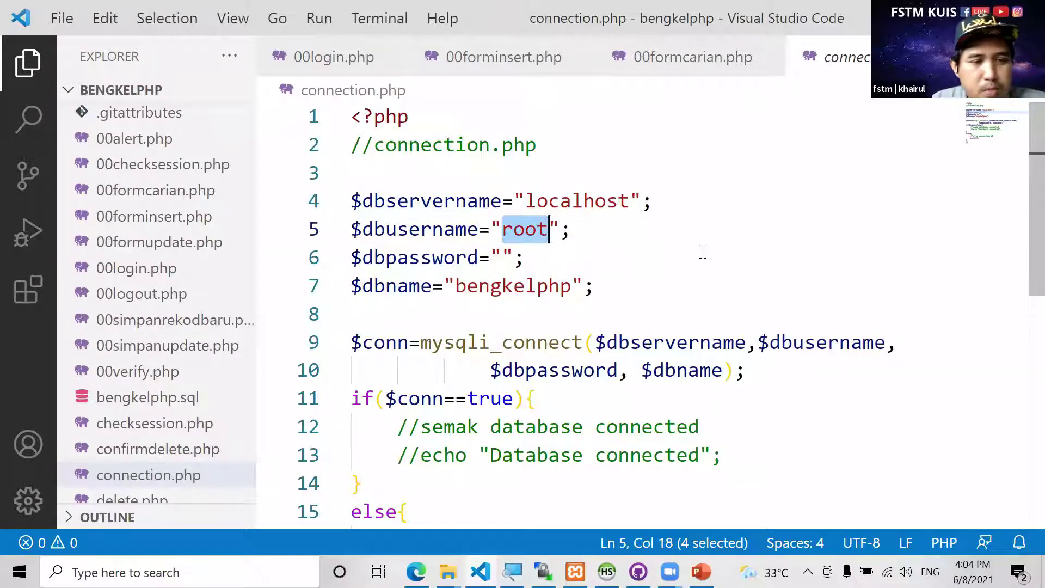
# - Place the cursor in the empty password quotes on line 6, leaving connection.php unchanged, and return to cPanel
pyautogui.click(500, 256)
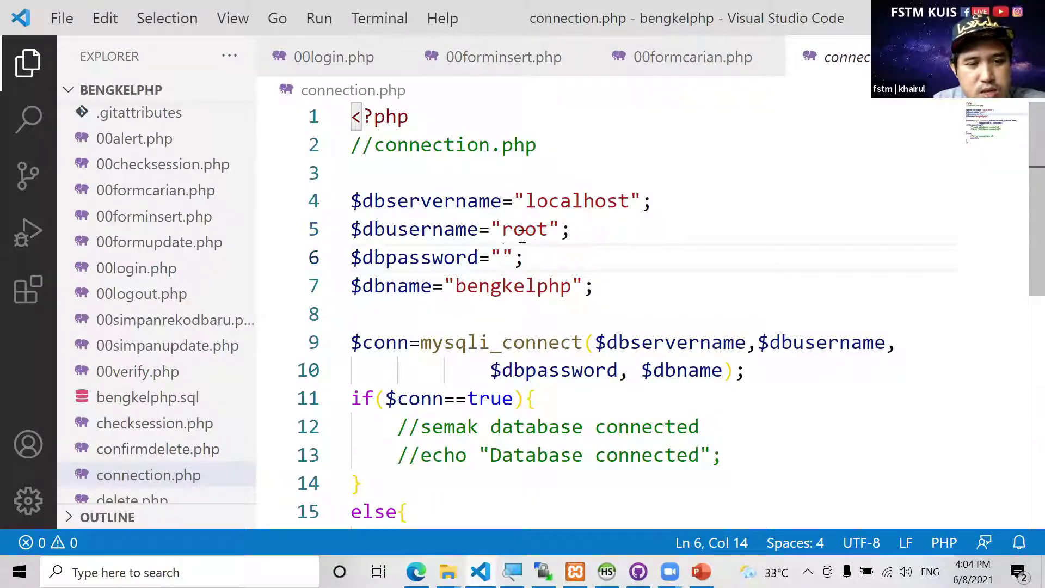
pyautogui.hotkey('alt', 'Tab')
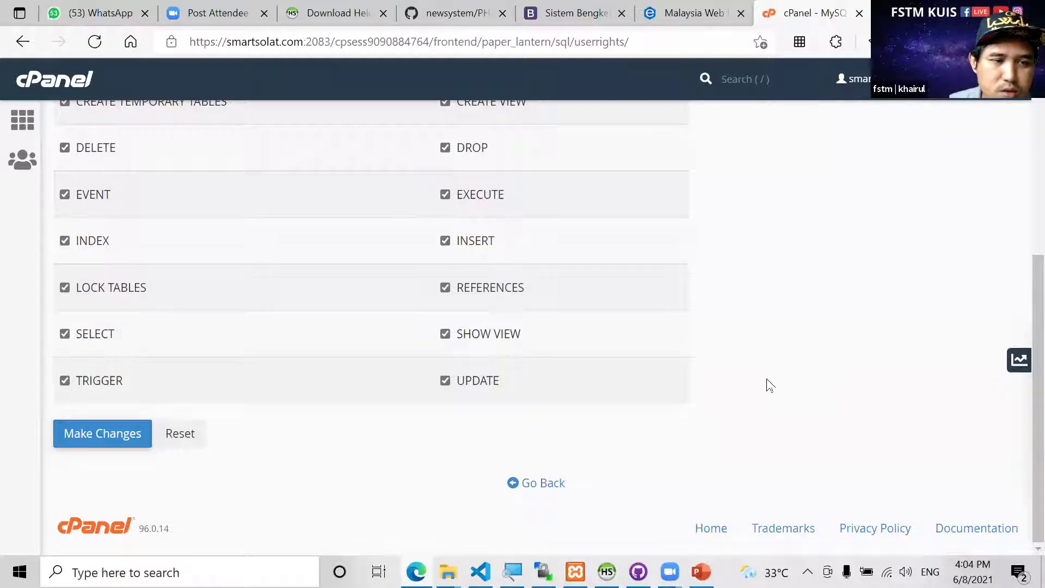
# - Leave the privileges page via the MySQL databases overview and return to the cPanel home page
pyautogui.scroll(5, 770, 385)
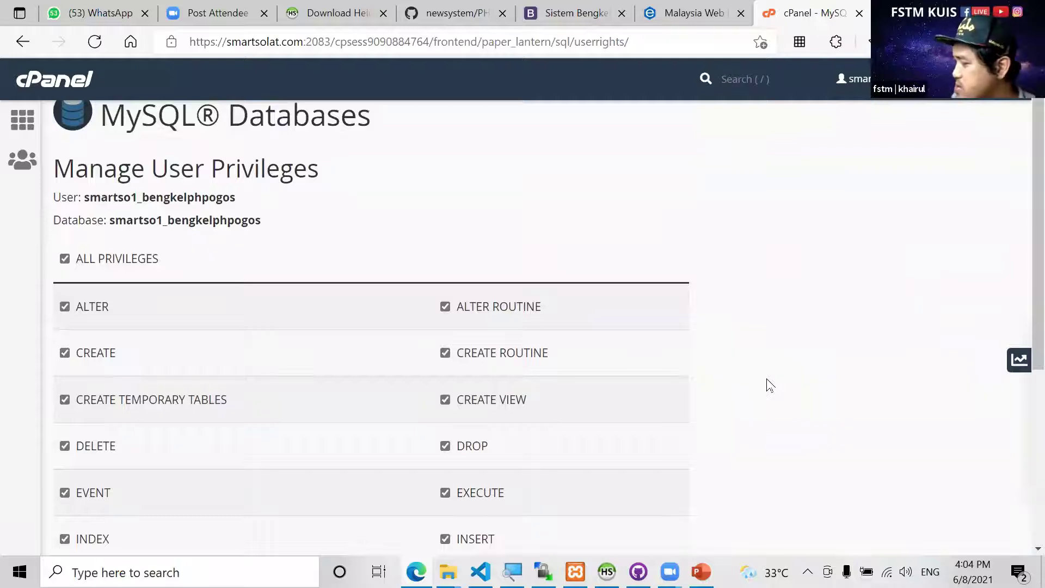
pyautogui.scroll(-5, 762, 380)
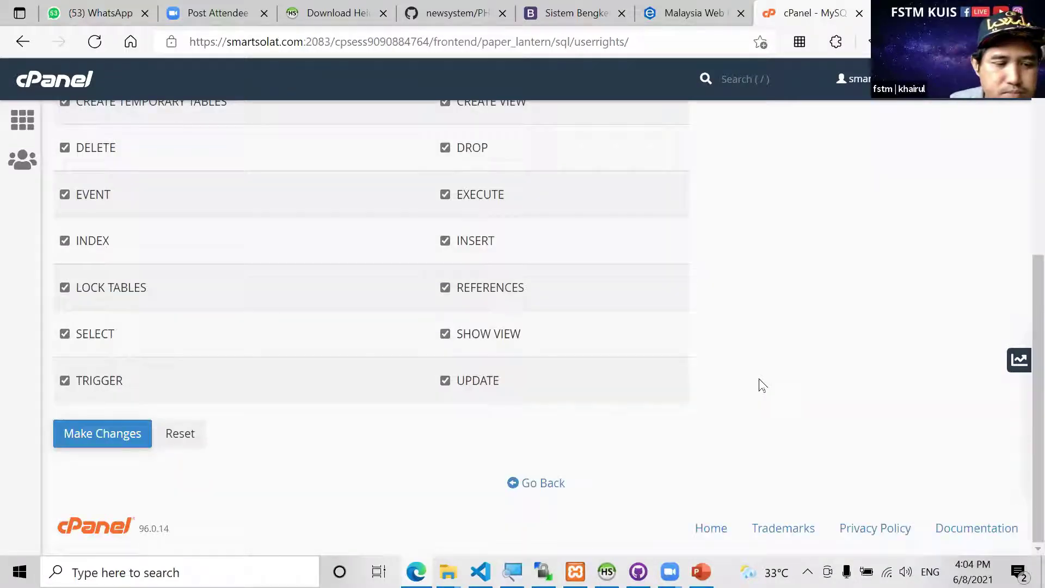
pyautogui.click(535, 491)
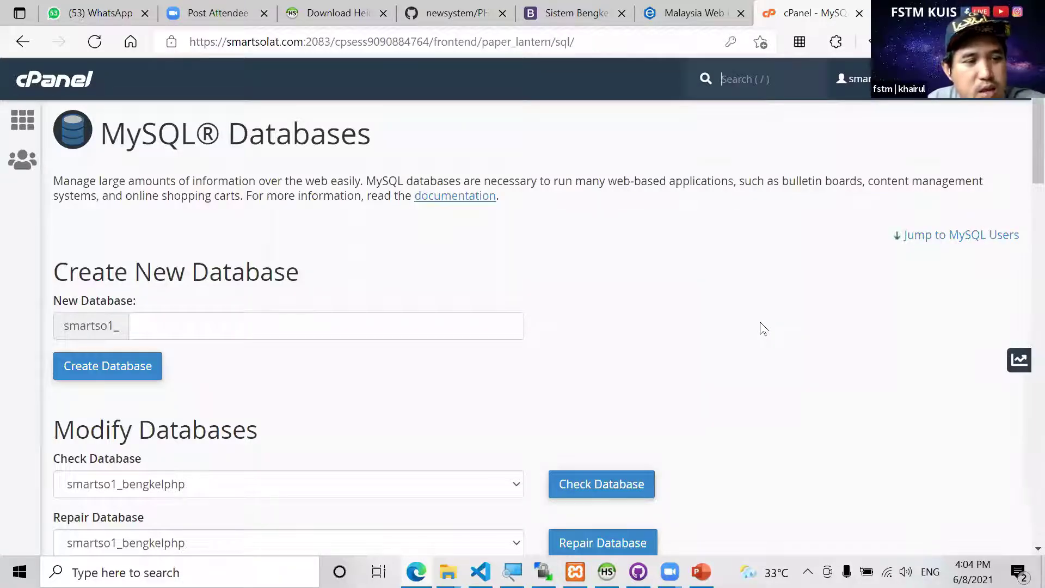
pyautogui.click(16, 112)
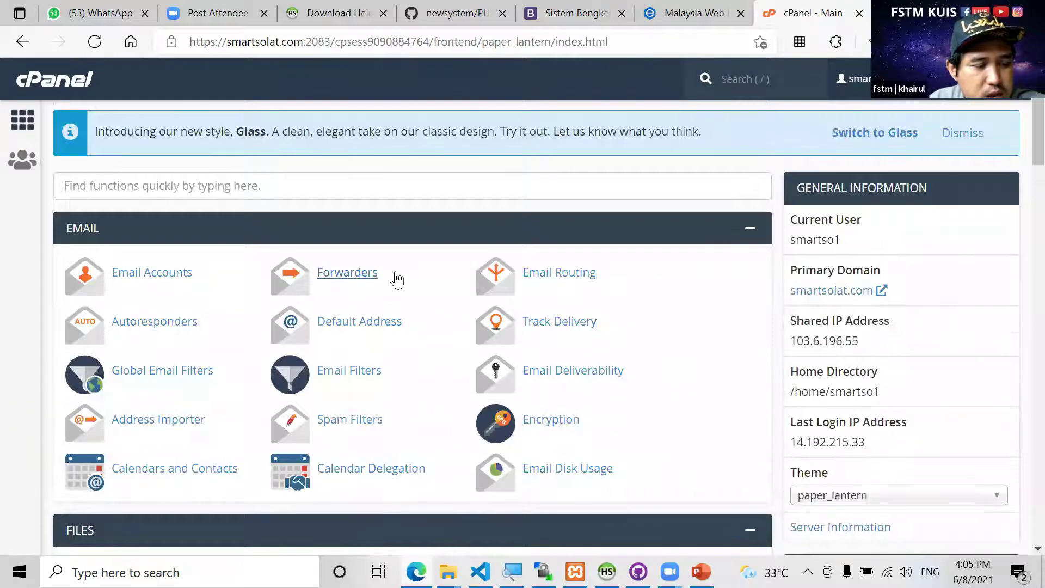
# - Launch phpMyAdmin from the Databases section of the cPanel home page
pyautogui.scroll(-5, 396, 279)
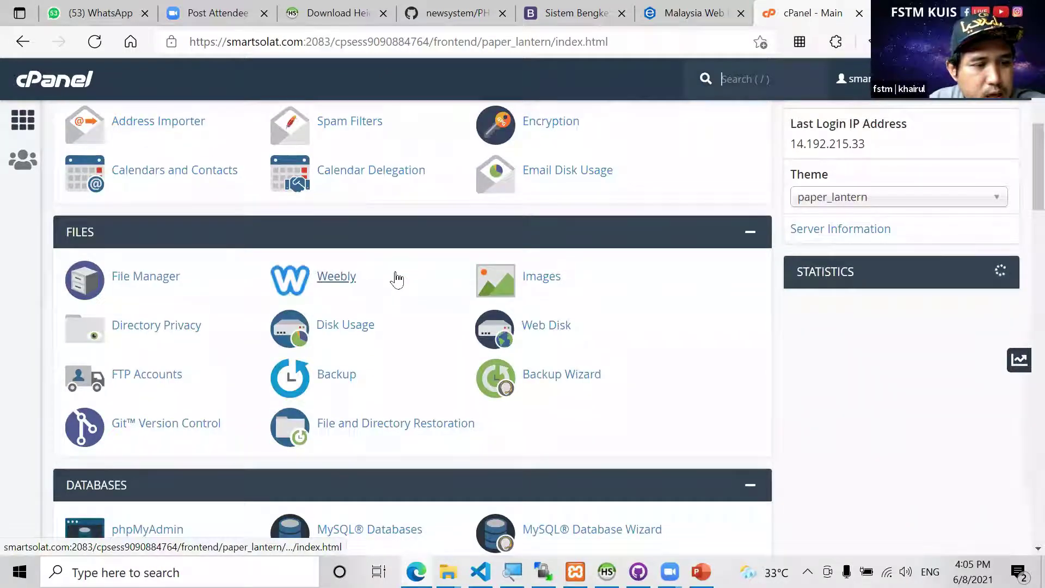
pyautogui.scroll(1, 396, 279)
pyautogui.scroll(-2, 397, 279)
pyautogui.scroll(-4, 397, 279)
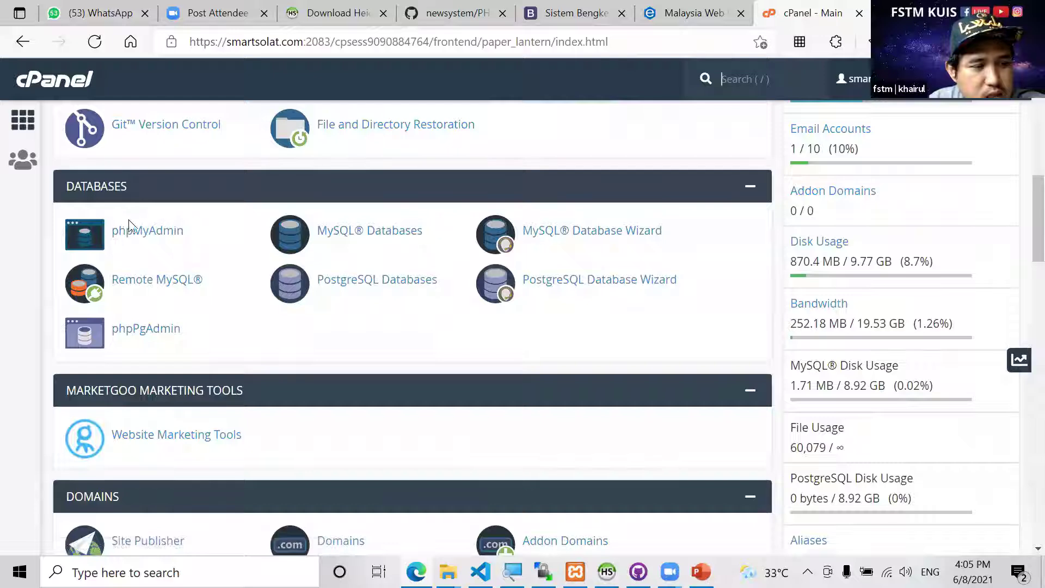
pyautogui.click(146, 230)
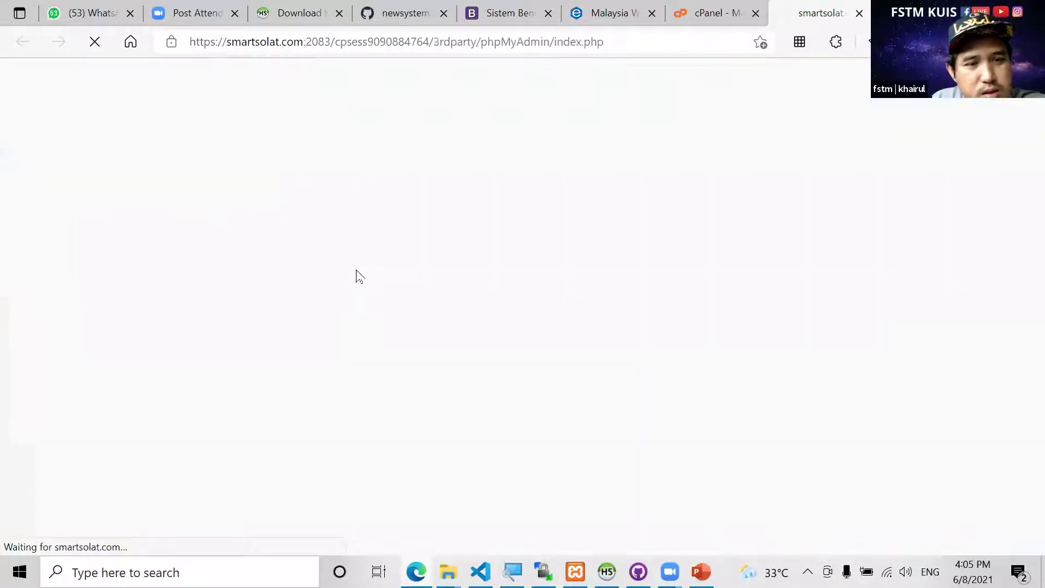
# - Open smartso1_bengkelphpogos in phpMyAdmin's tree, showing it has no tables yet
pyautogui.scroll(-1, 358, 275)
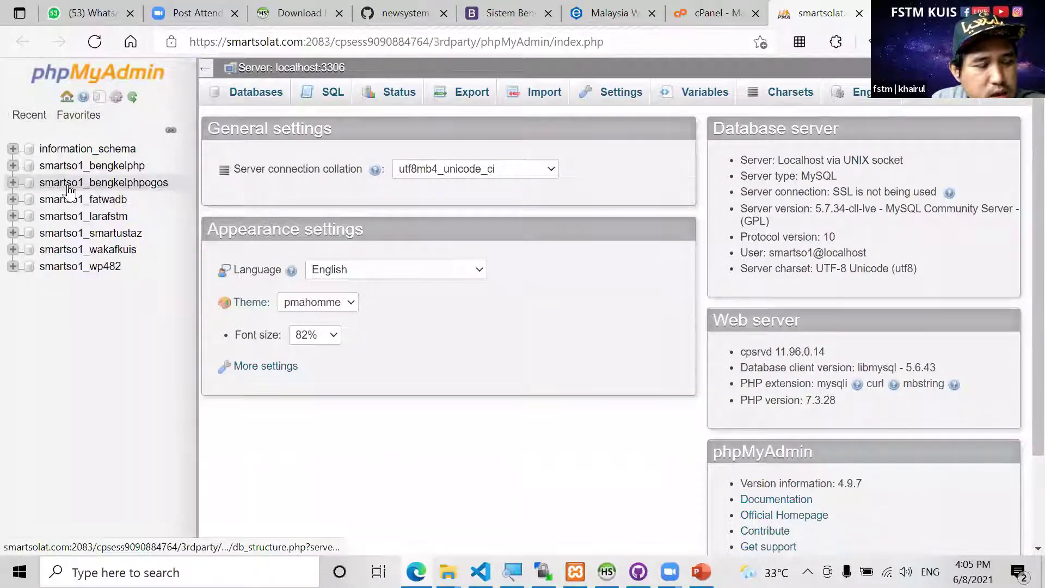
pyautogui.click(130, 185)
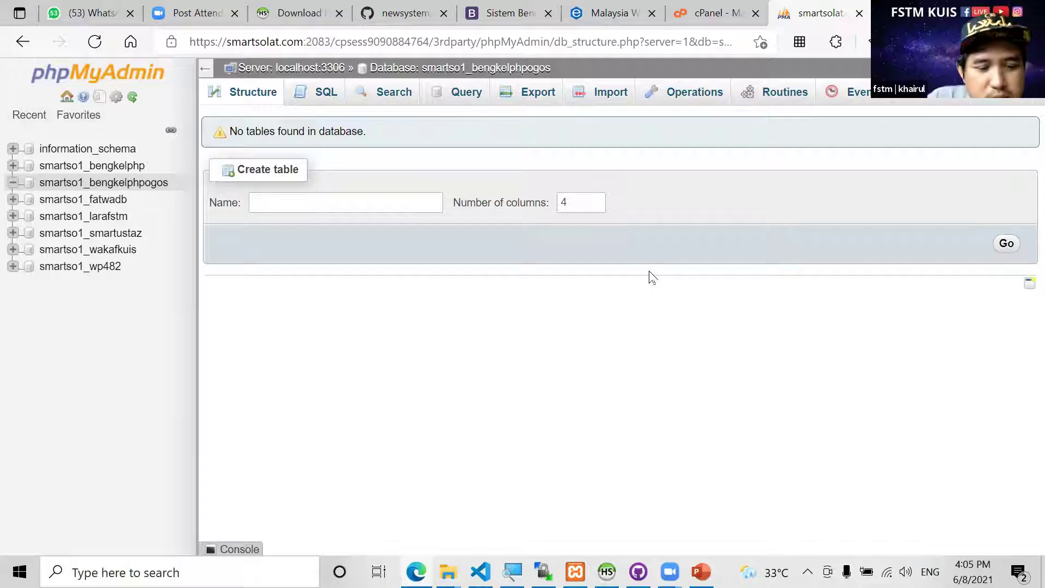
# - Bring HeidiSQL forward and list the local bengkelphp database's six tables, moving the window aside
pyautogui.moveTo(607, 572)
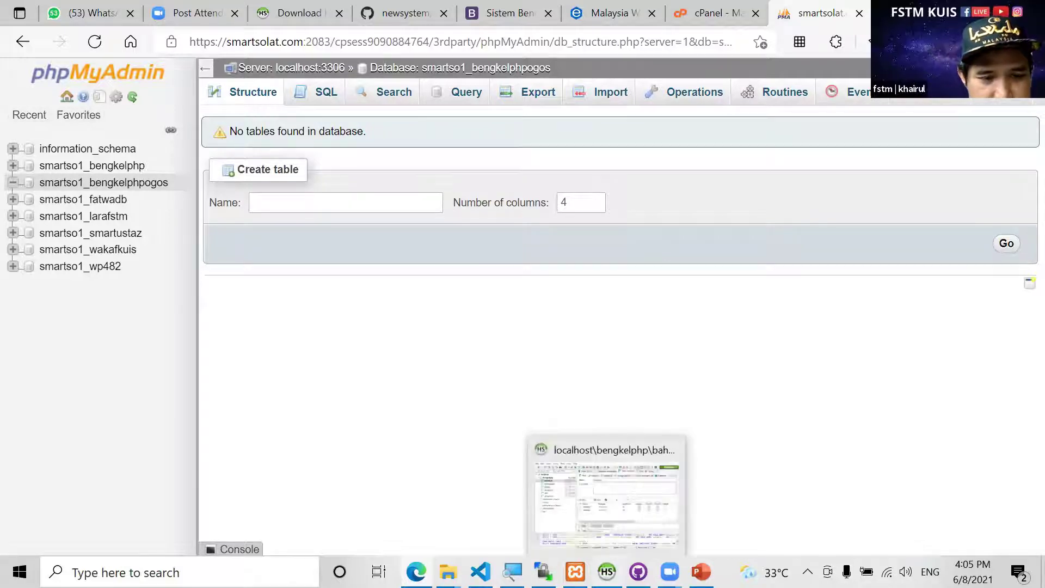
pyautogui.click(607, 490)
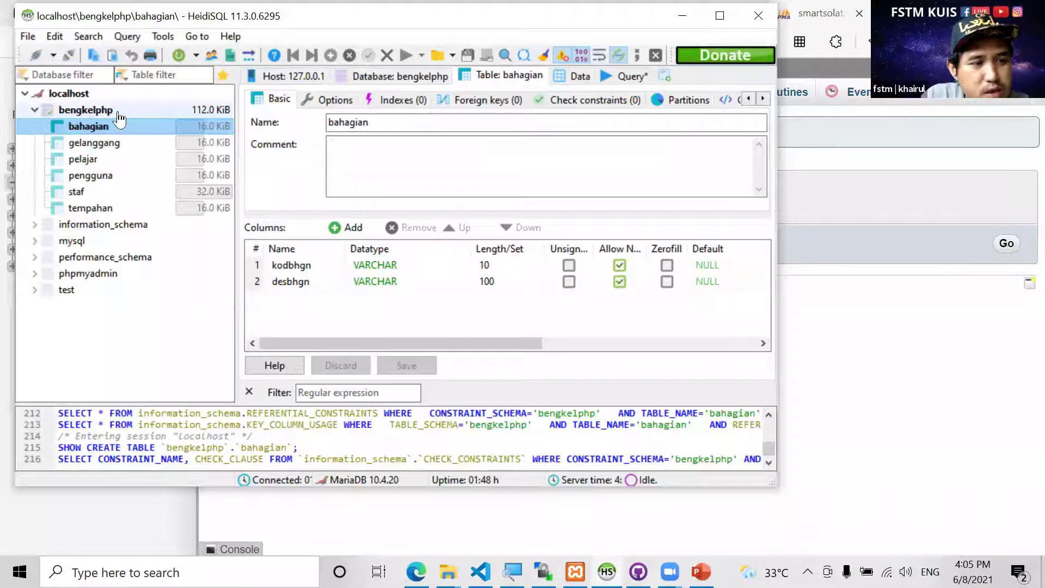
pyautogui.click(86, 110)
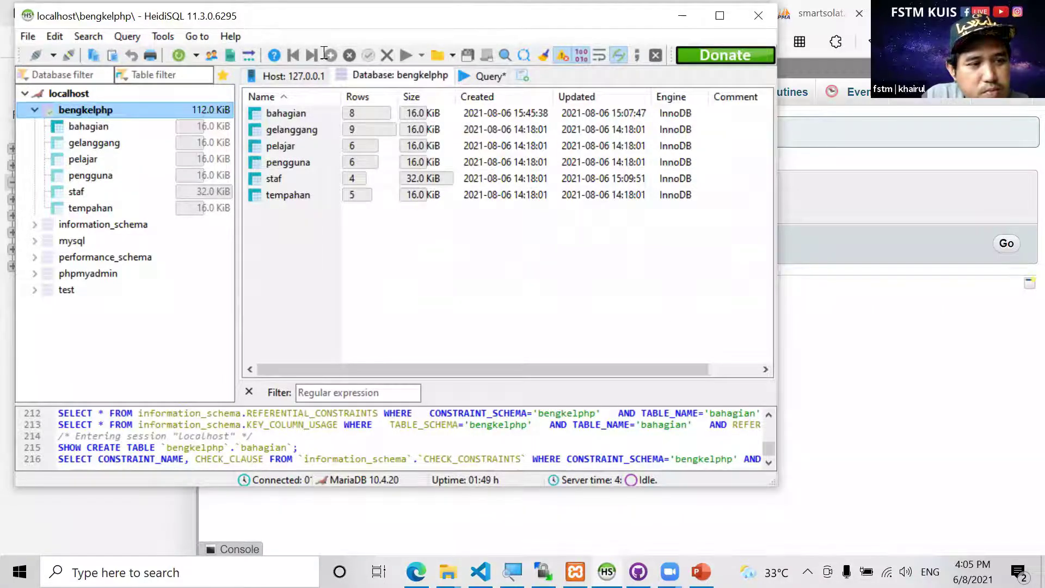
pyautogui.moveTo(326, 15); pyautogui.dragTo(579, 64)
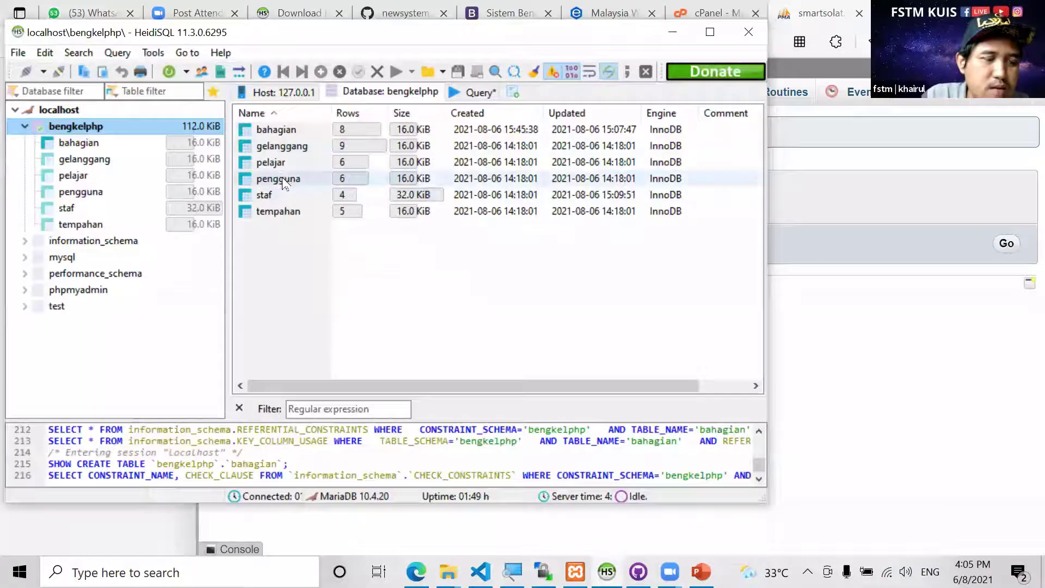
pyautogui.rightClick(132, 125)
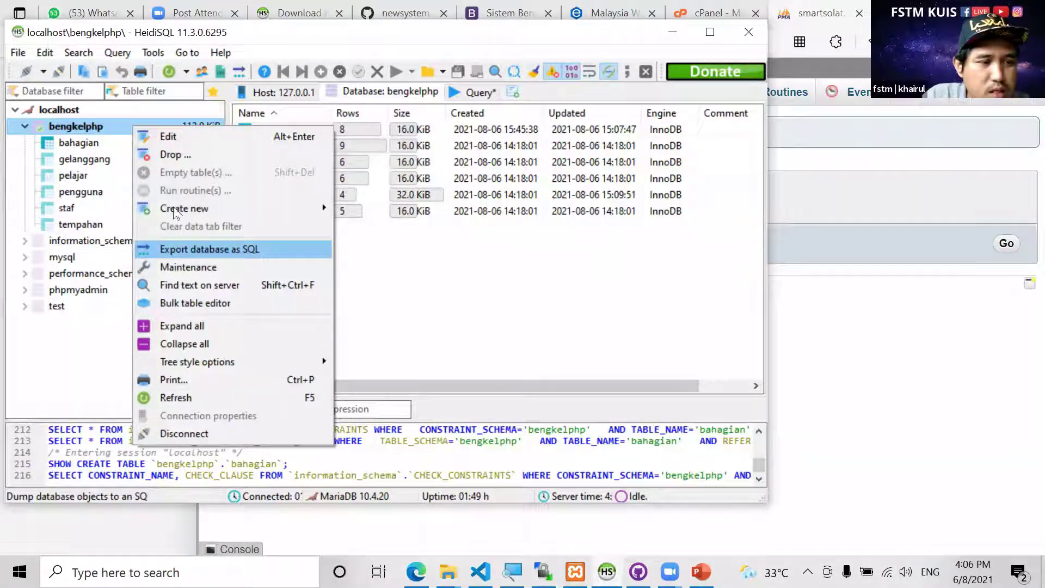
# - Open the Export database as SQL settings for bengkelphp, targeting C:\xampp\htdocs\bengkelphp\bengkelphp.sql
pyautogui.click(126, 134)
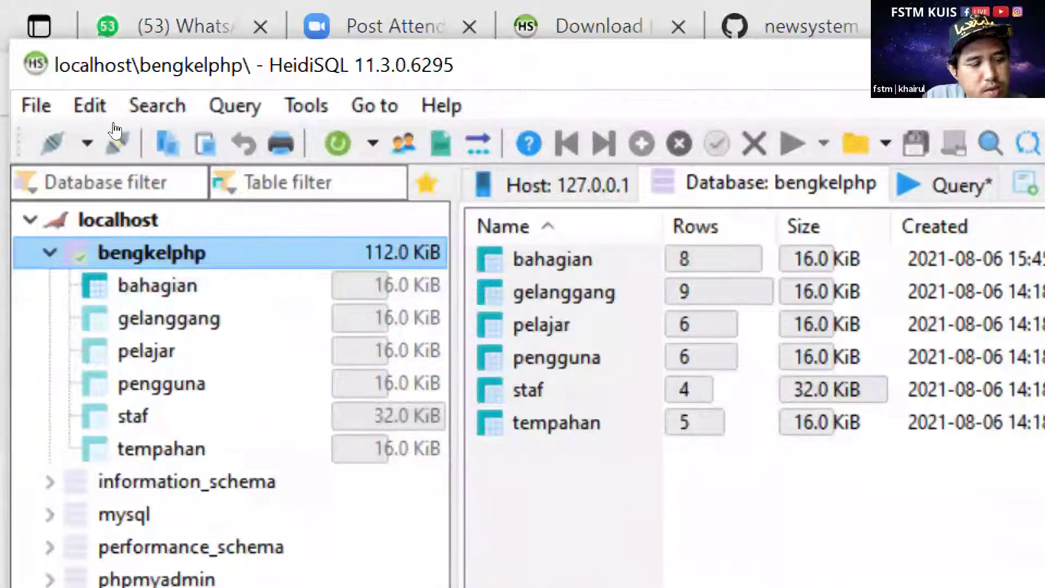
pyautogui.press('Menu')
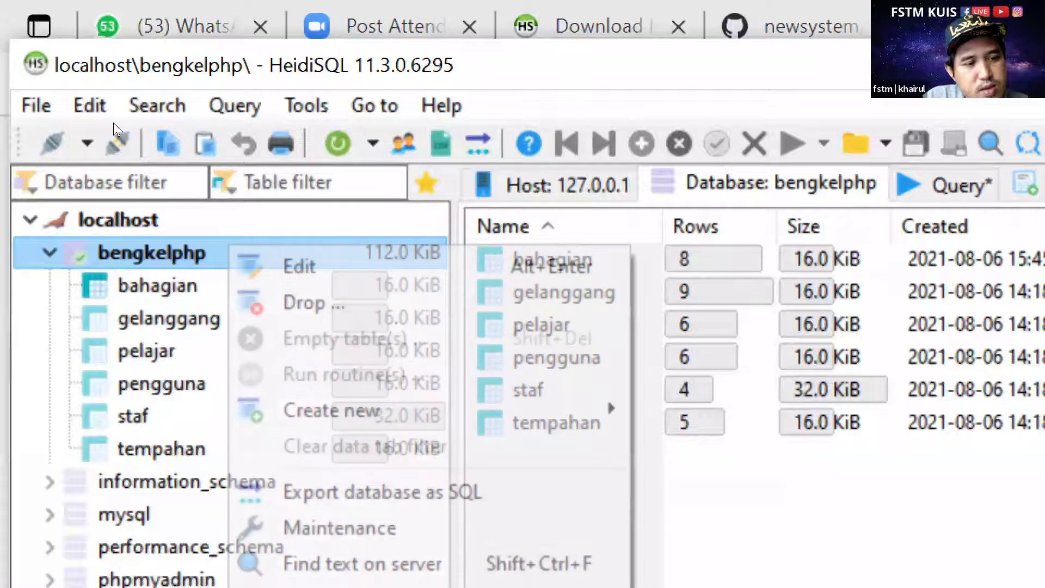
pyautogui.press('Down')
pyautogui.press('Down')
pyautogui.press('Down')
pyautogui.press('Down')
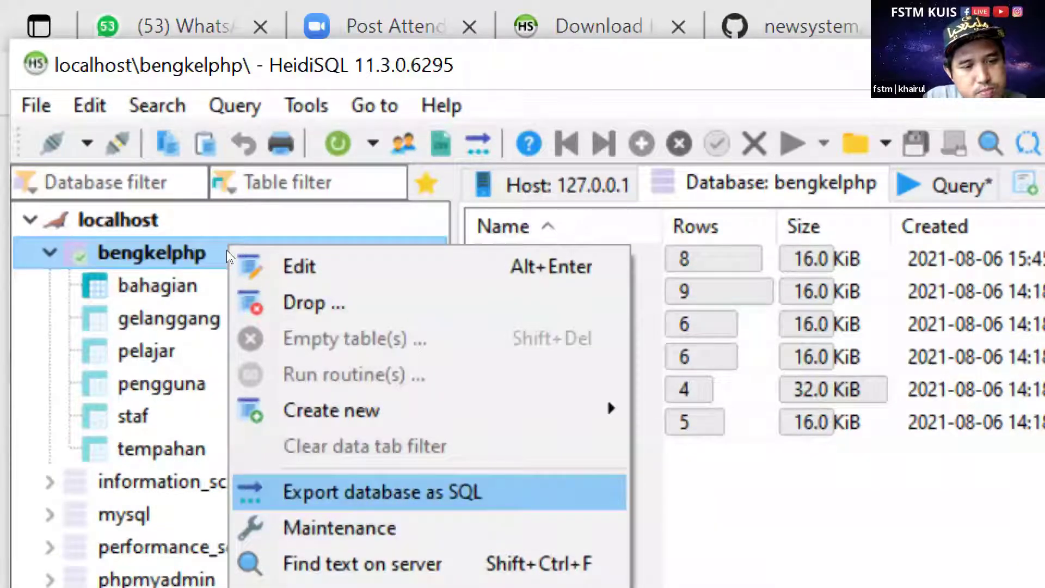
pyautogui.press('Return')
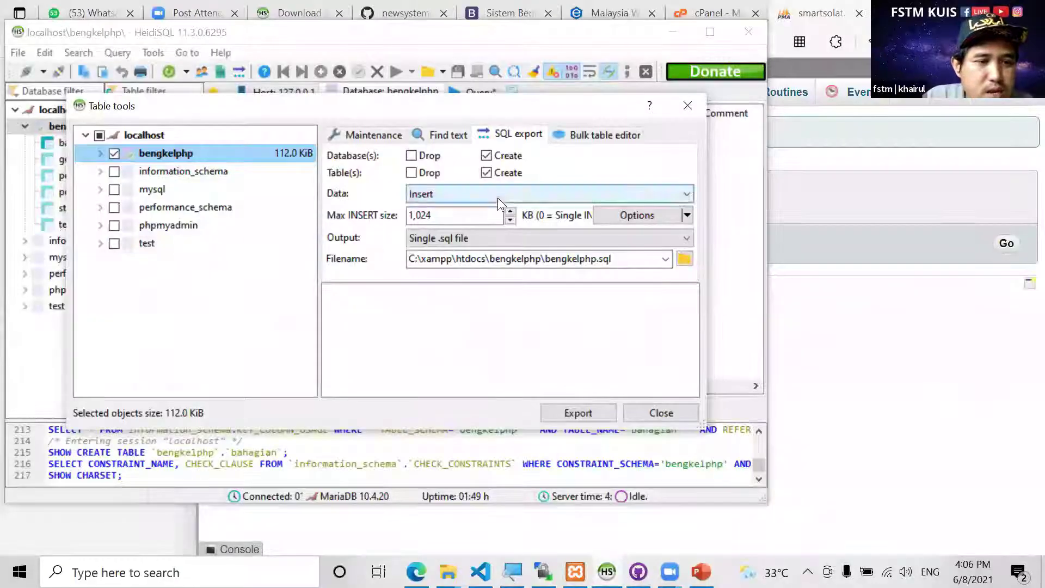
# - Try the export options: untick table creation and keep Insert as the data export mode
pyautogui.doubleClick(485, 156)
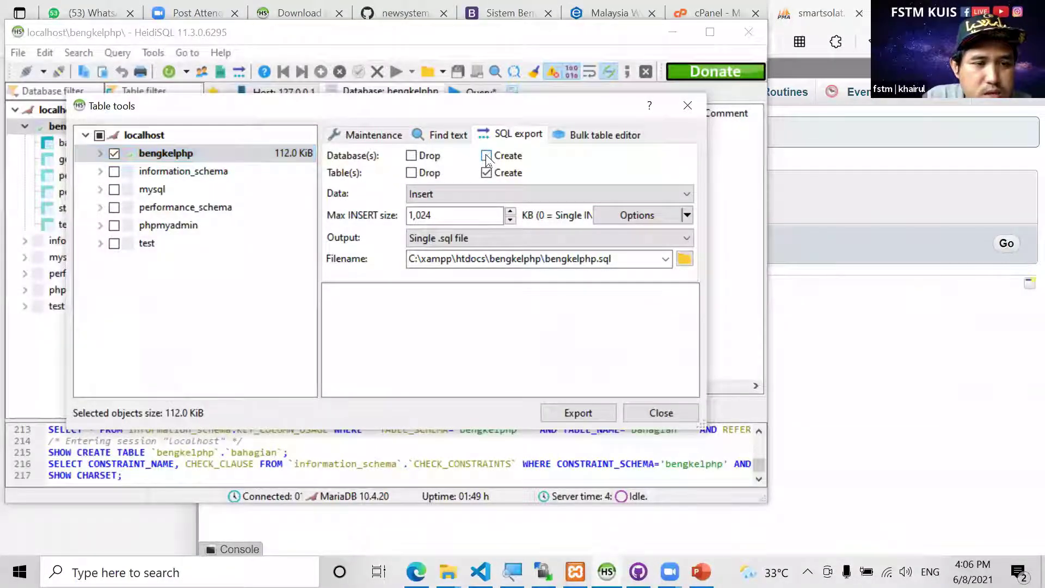
pyautogui.click(474, 194)
pyautogui.click(471, 231)
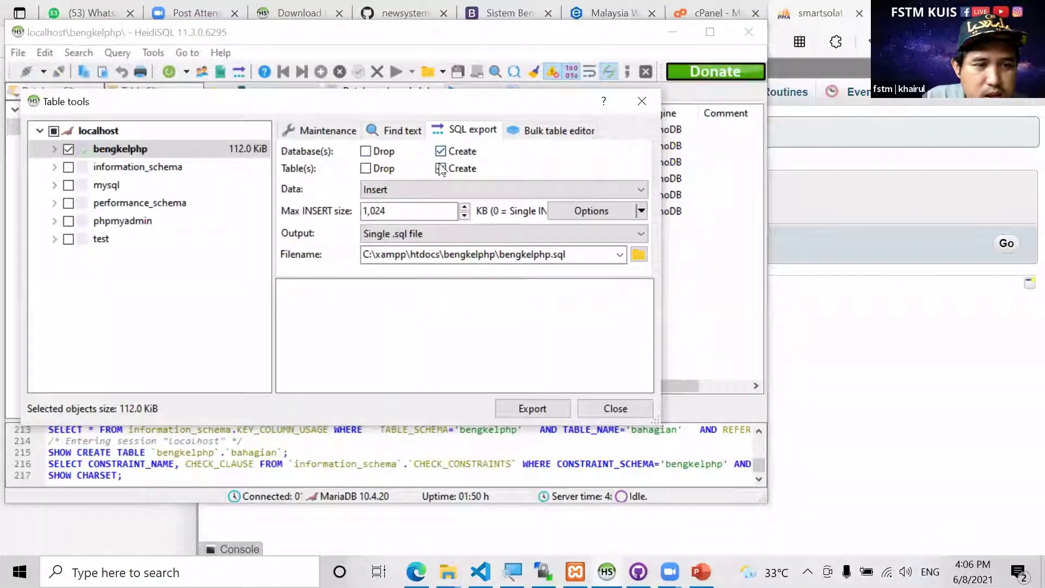
pyautogui.click(441, 170)
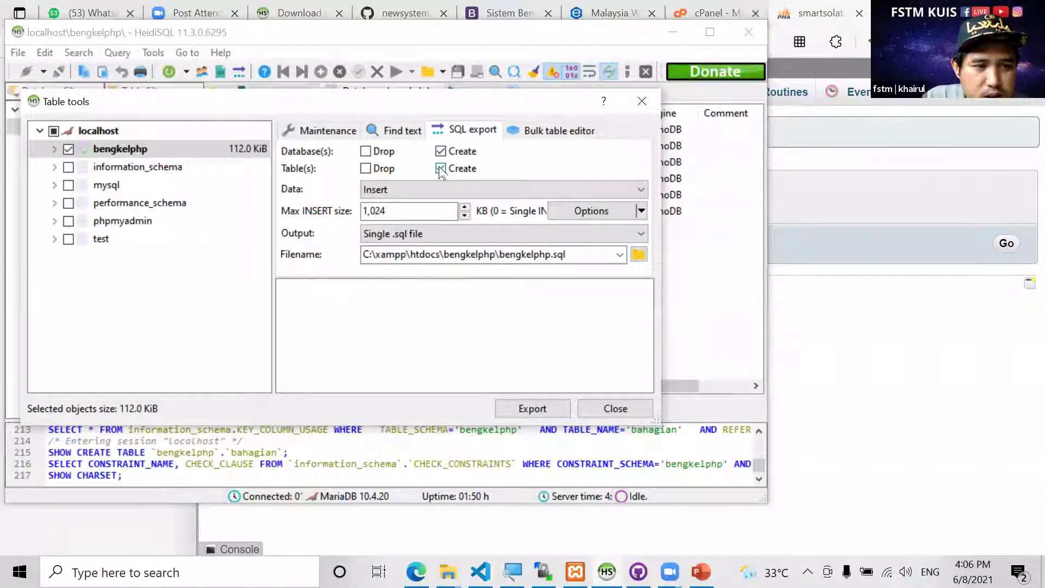
pyautogui.click(438, 196)
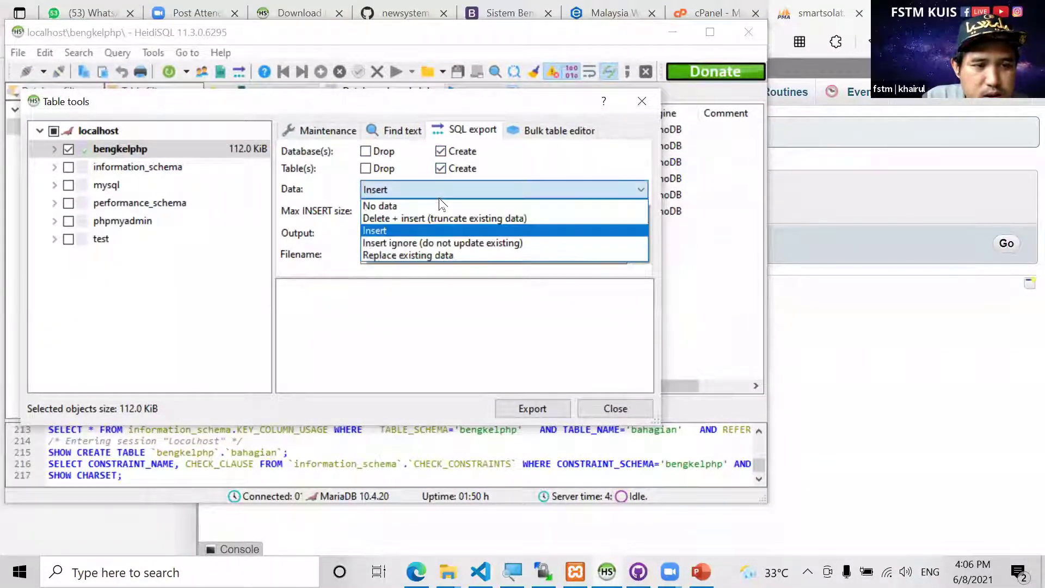
pyautogui.click(437, 226)
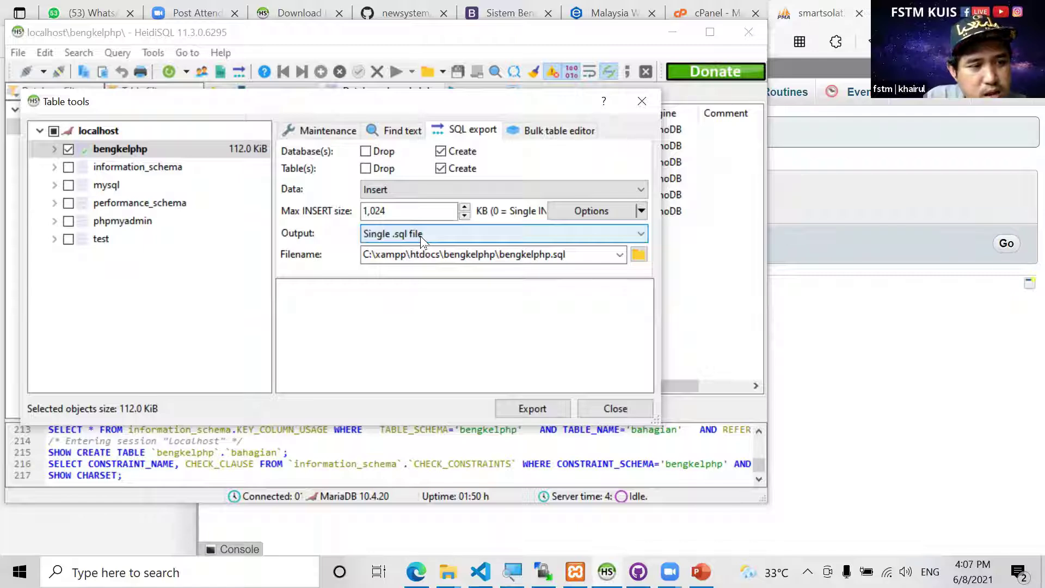
# - Toggle the bengkelphp table selection, then close the export dialog without exporting
pyautogui.click(56, 149)
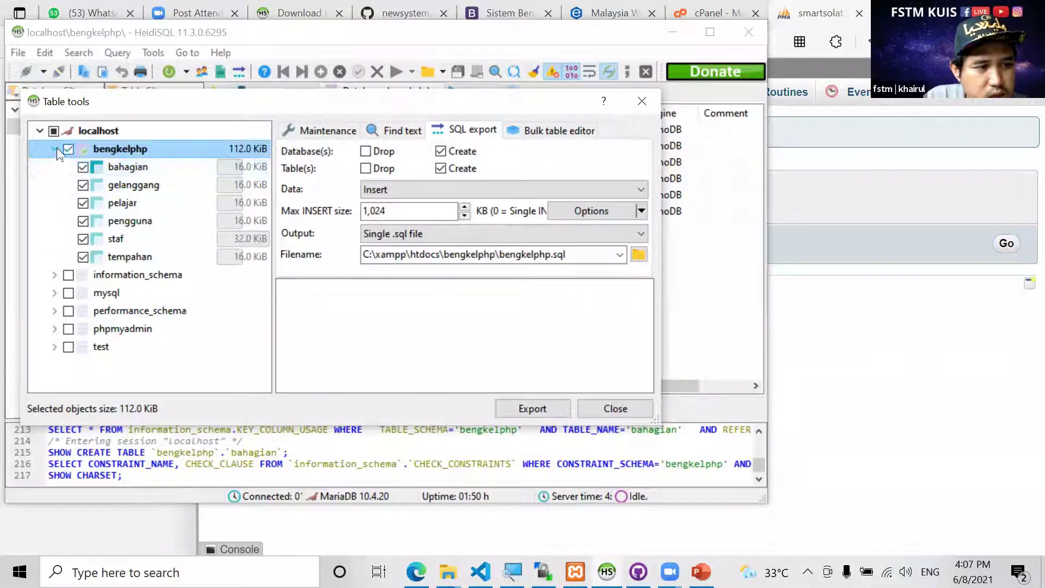
pyautogui.click(72, 148)
pyautogui.click(71, 149)
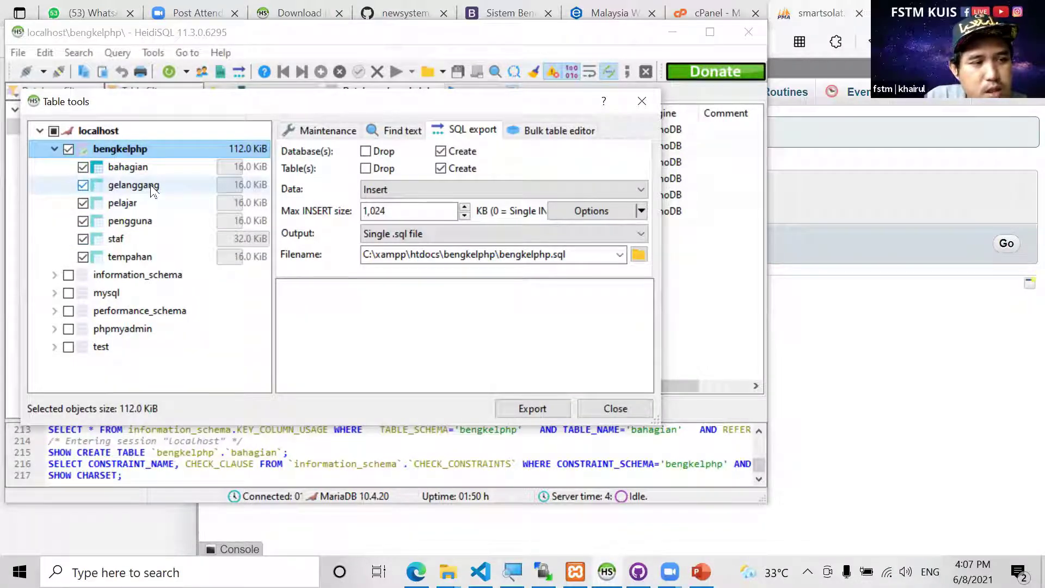
pyautogui.click(640, 106)
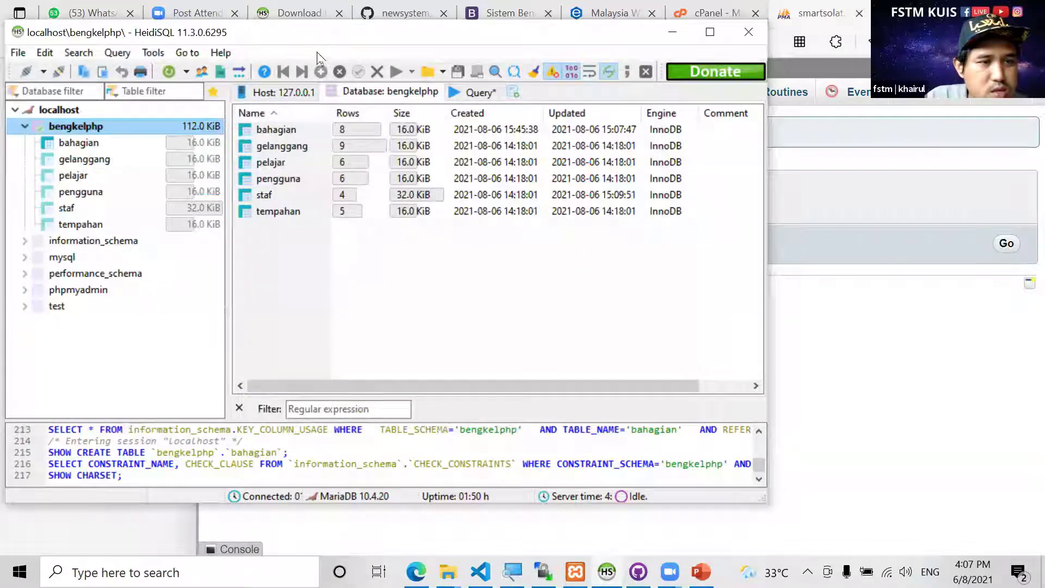
# - Reposition the HeidiSQL window and briefly open the bengkelphp database's actions menu
pyautogui.moveTo(318, 38); pyautogui.dragTo(320, 25)
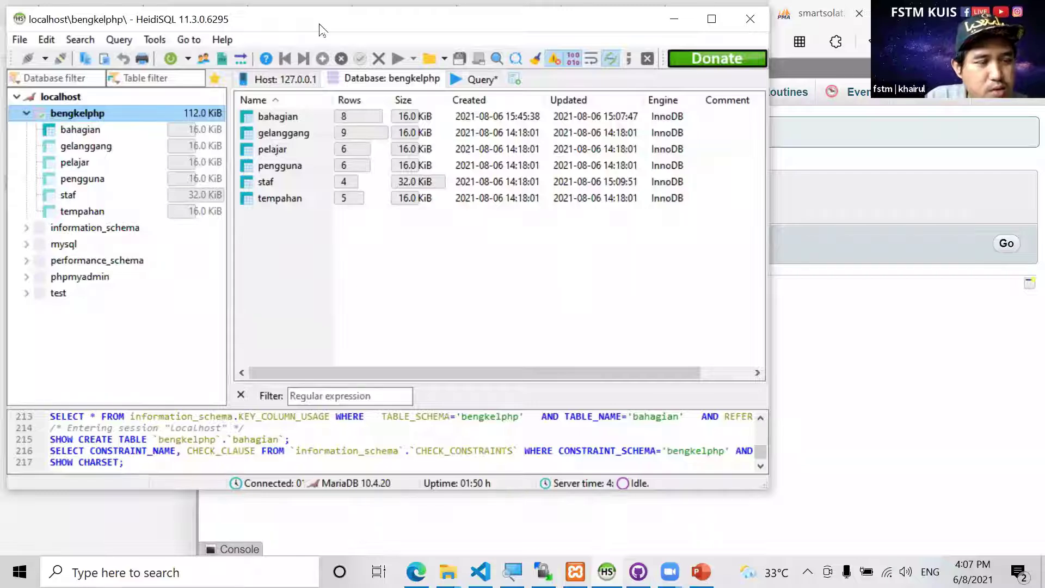
pyautogui.moveTo(334, 33); pyautogui.dragTo(481, 84)
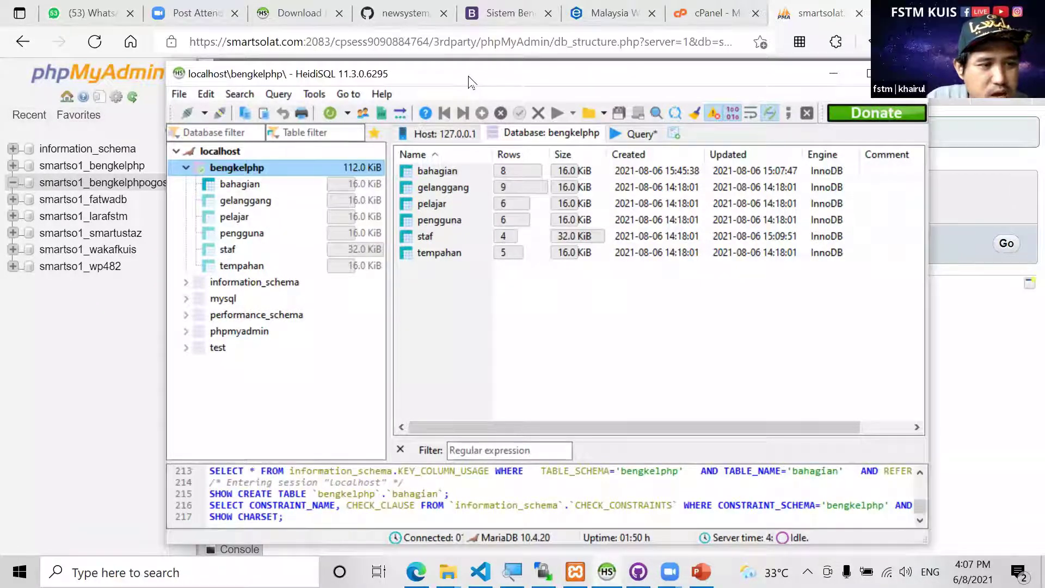
pyautogui.moveTo(471, 81); pyautogui.dragTo(323, 27)
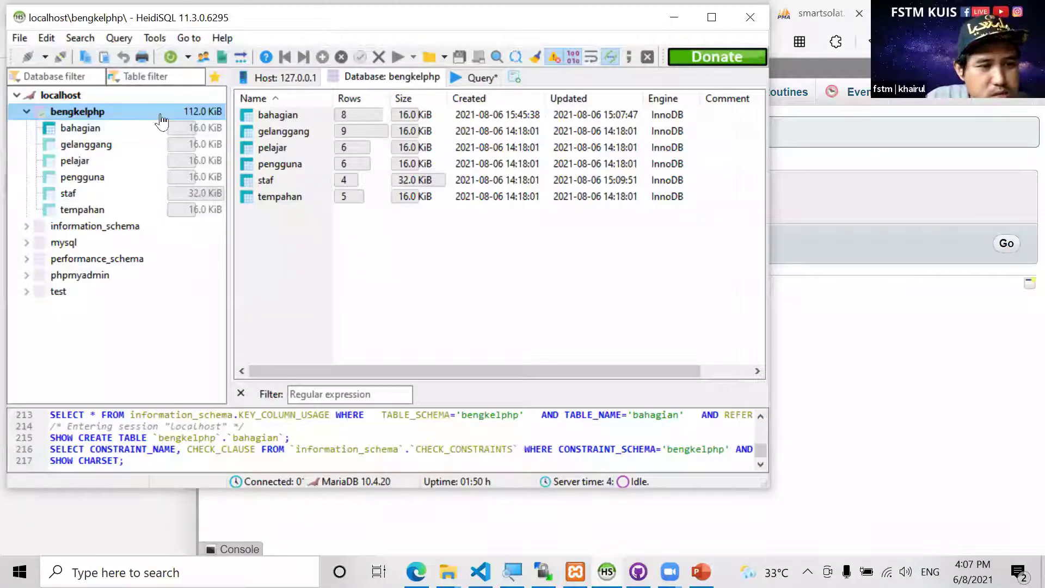
pyautogui.rightClick(112, 112)
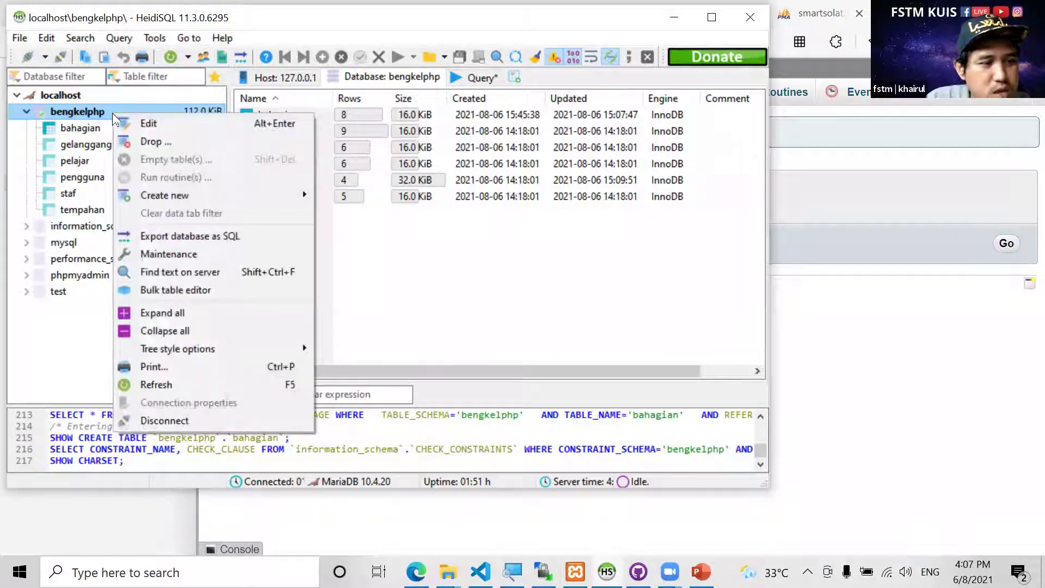
pyautogui.moveTo(175, 194)
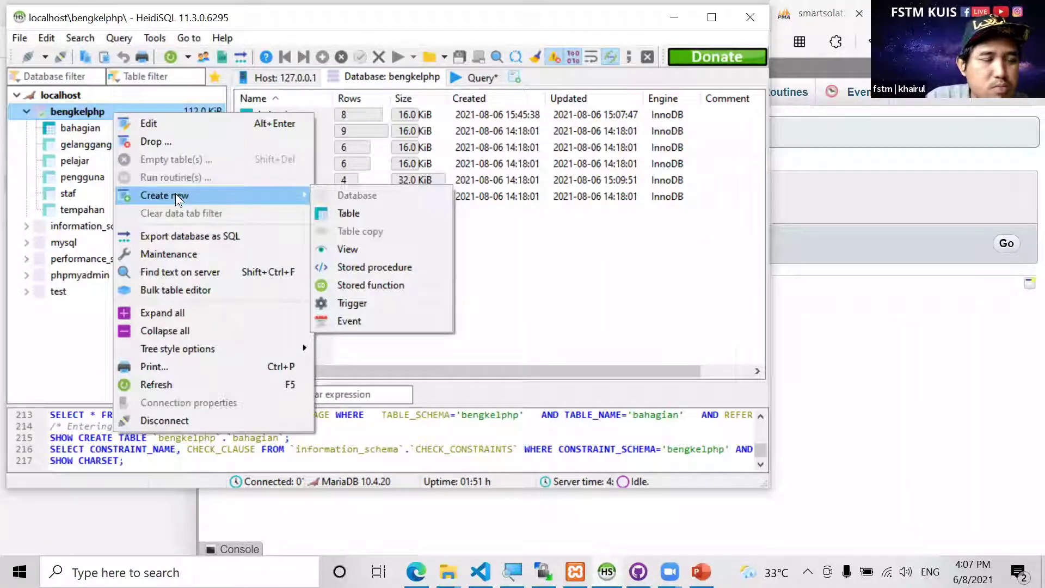
pyautogui.click(267, 22)
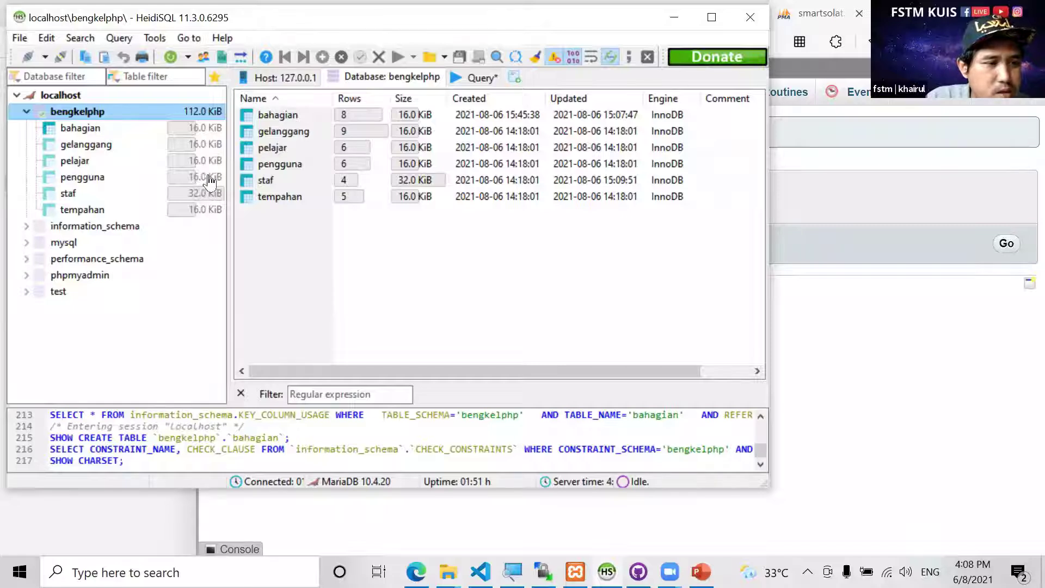
# - Move HeidiSQL right beside phpMyAdmin's database list and reopen bengkelphp's actions menu
pyautogui.moveTo(267, 22); pyautogui.dragTo(433, 25)
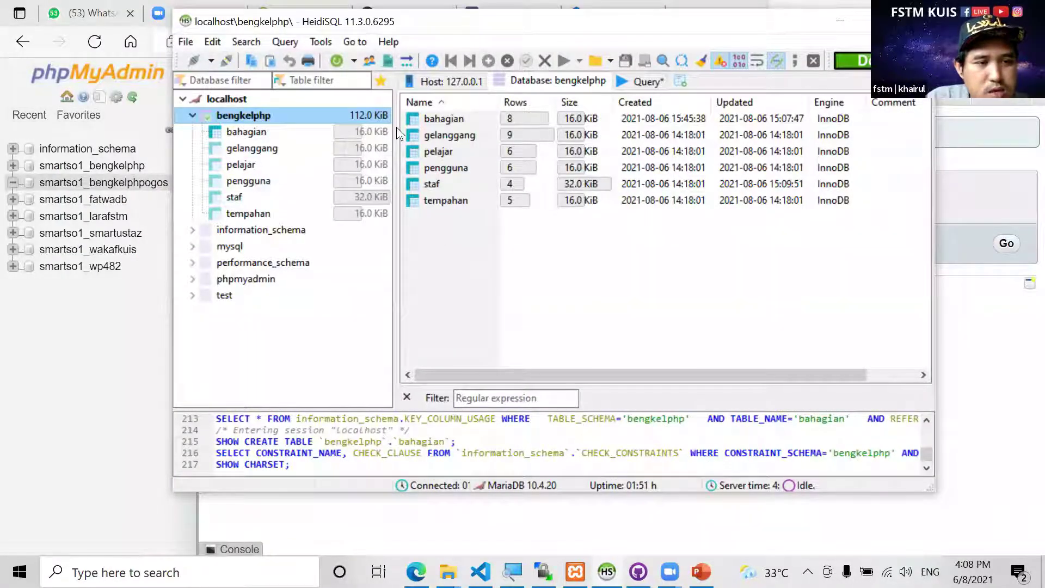
pyautogui.rightClick(302, 116)
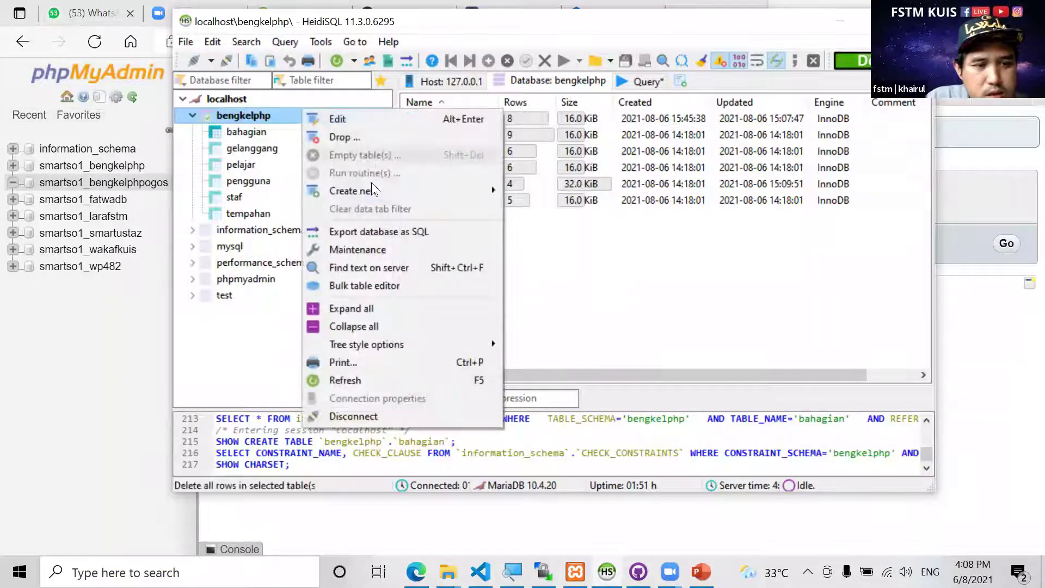
pyautogui.moveTo(373, 190)
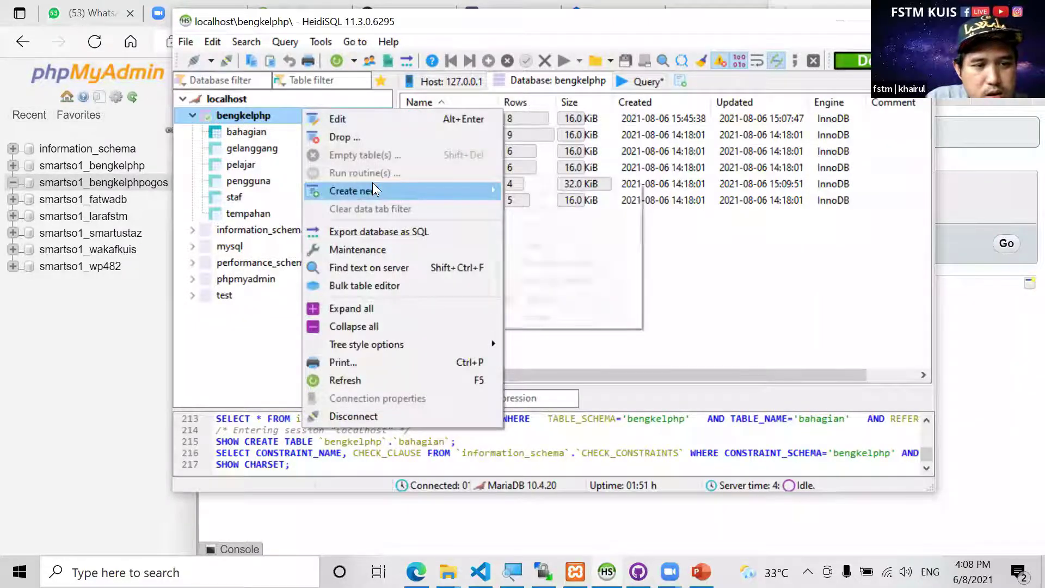
pyautogui.rightClick(282, 116)
pyautogui.rightClick(282, 116)
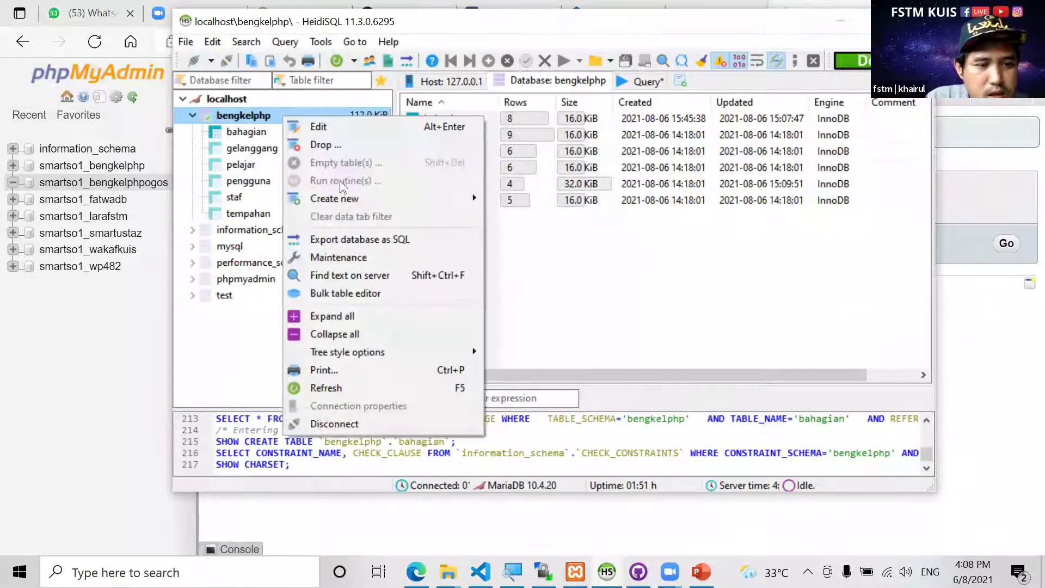
# - Open the SQL export for bengkelphp, leaving out Database Create and keeping Table Create with Insert data
pyautogui.click(362, 233)
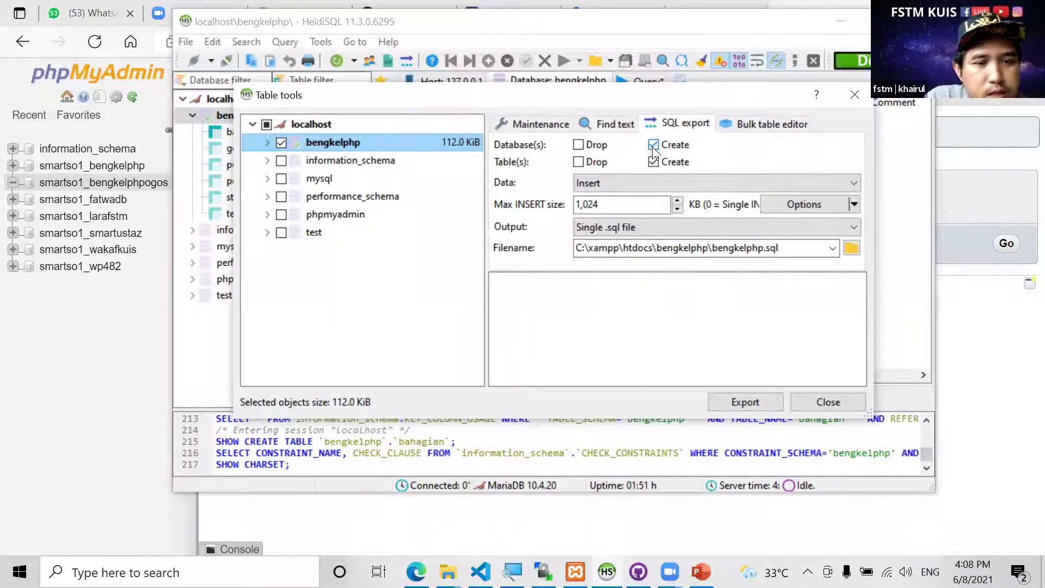
pyautogui.click(654, 145)
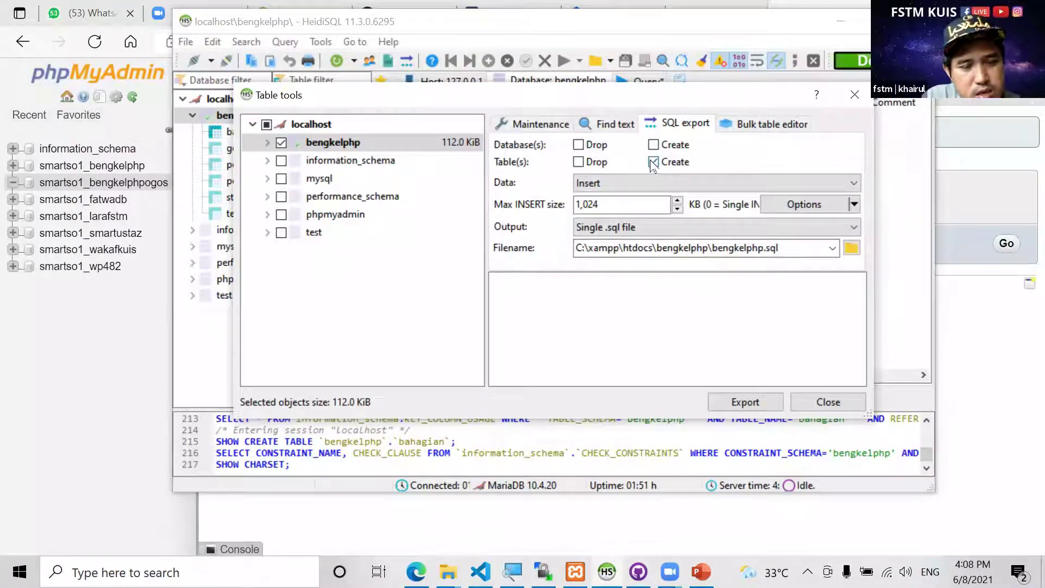
pyautogui.click(668, 181)
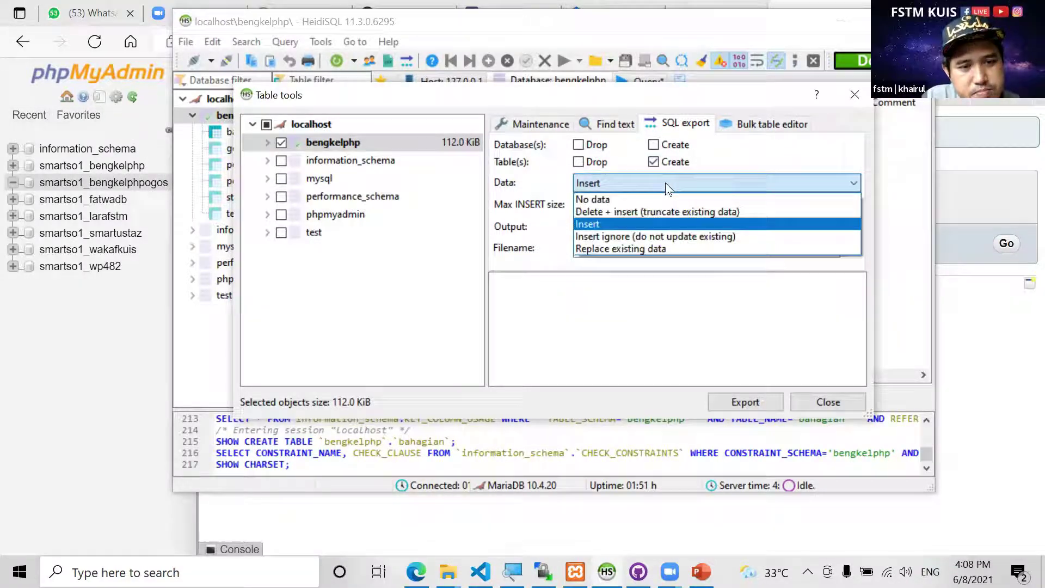
pyautogui.click(656, 224)
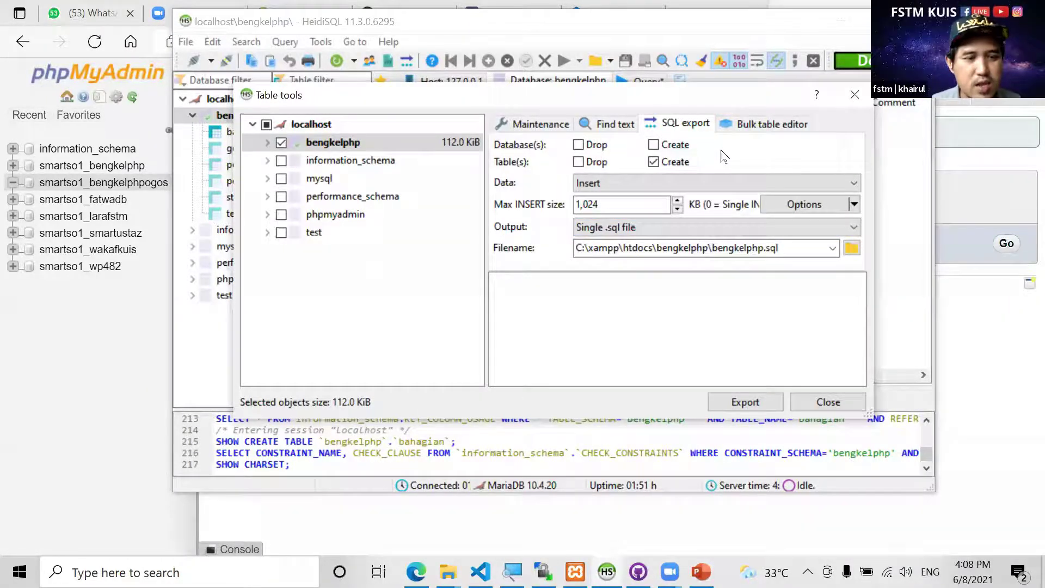
pyautogui.click(656, 146)
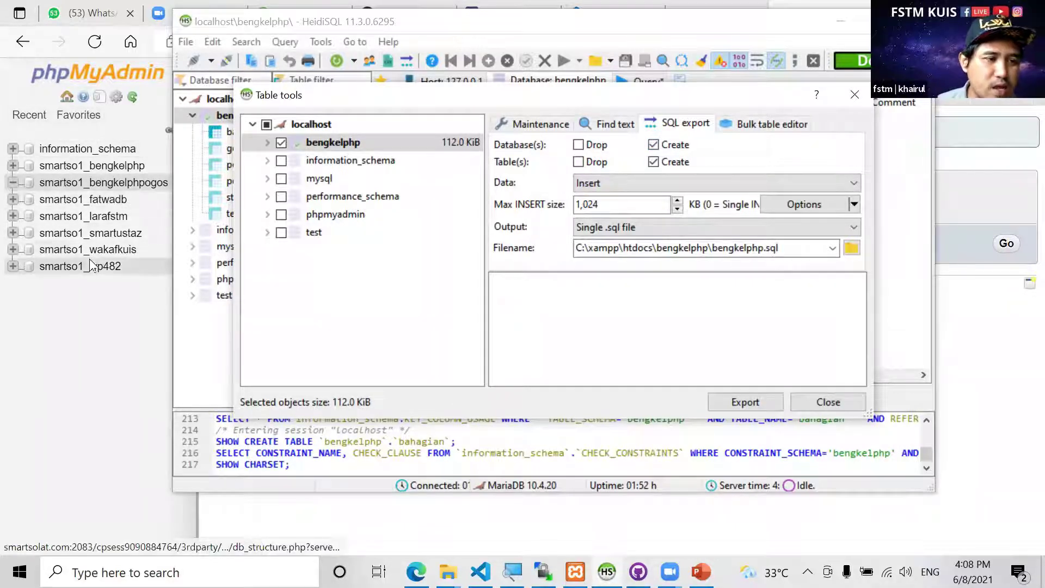
pyautogui.click(98, 185)
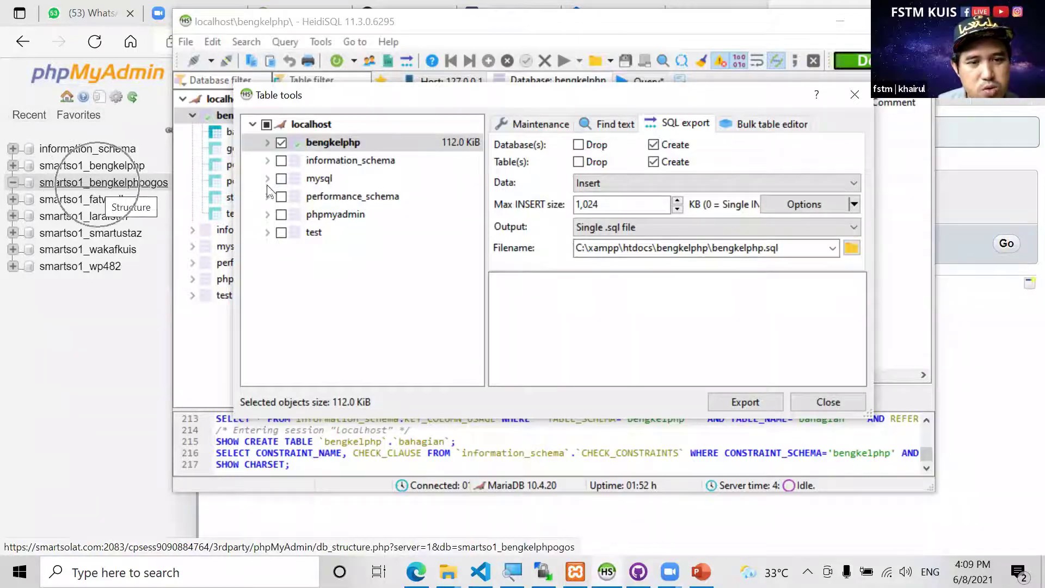
pyautogui.click(655, 145)
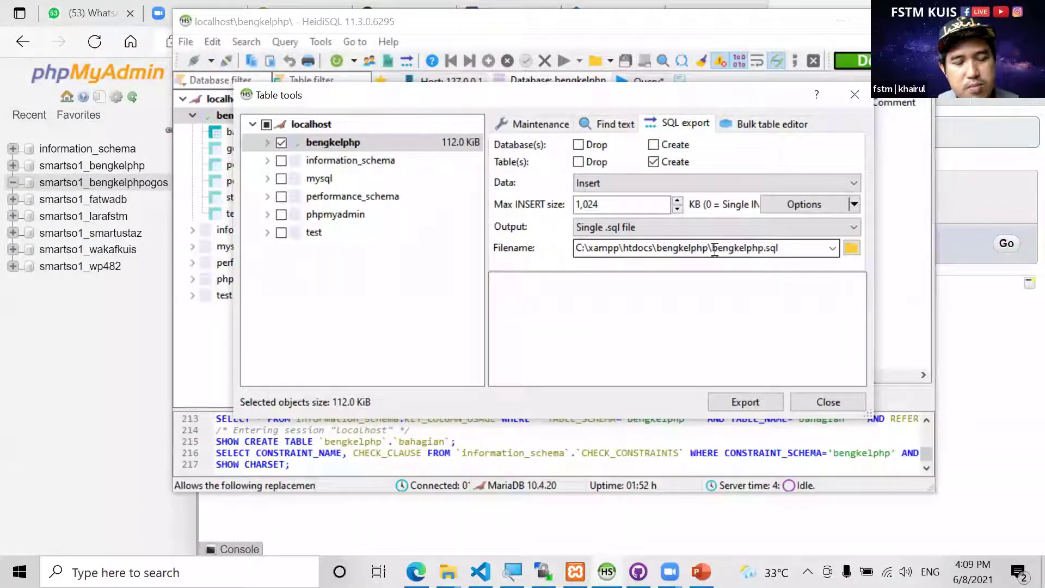
# - Export all six tables to C:\xampp\htdocs\bengkelphp\bengkelphp.sql and close the export tools
pyautogui.doubleClick(789, 248)
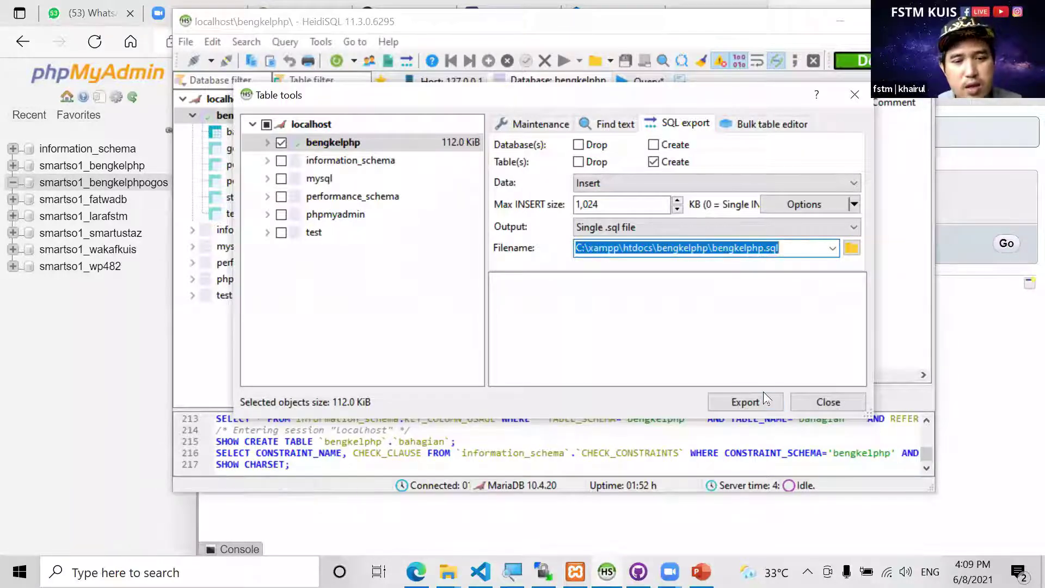
pyautogui.click(745, 401)
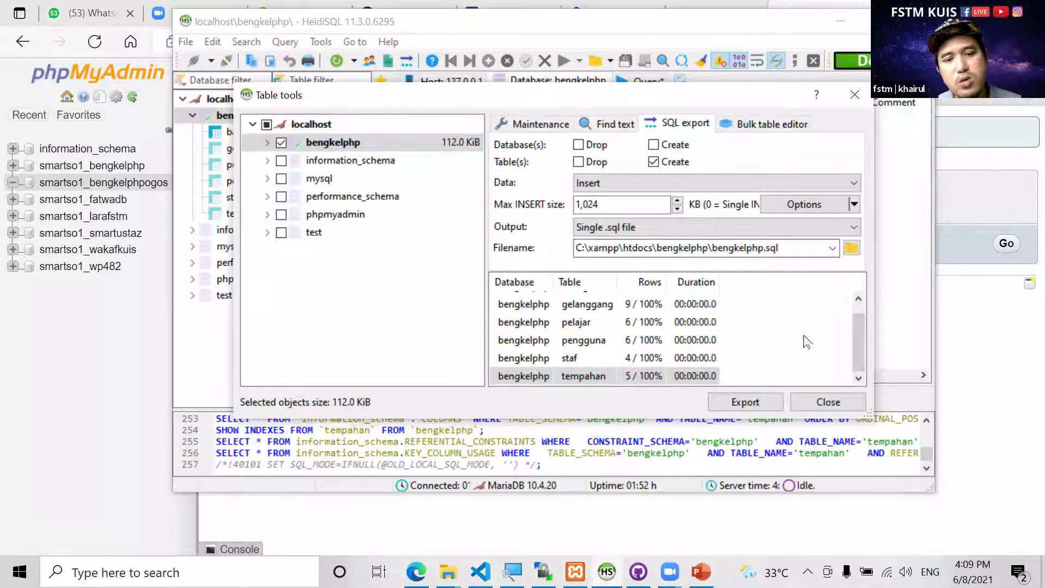
pyautogui.click(830, 404)
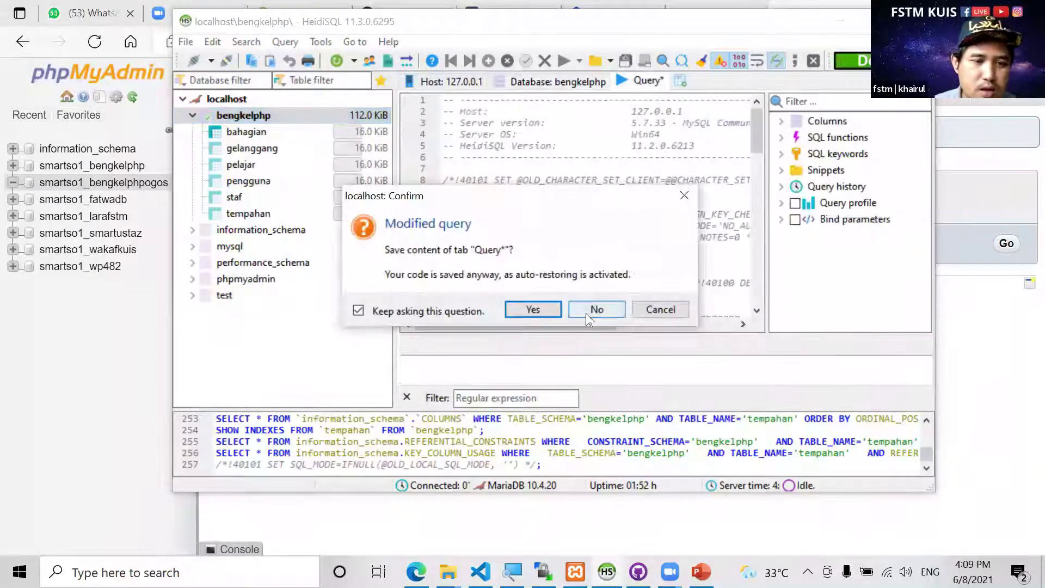
# - Decline saving the HeidiSQL query and open bengkelphp.sql in VS Code to check the bahagian table
pyautogui.click(587, 314)
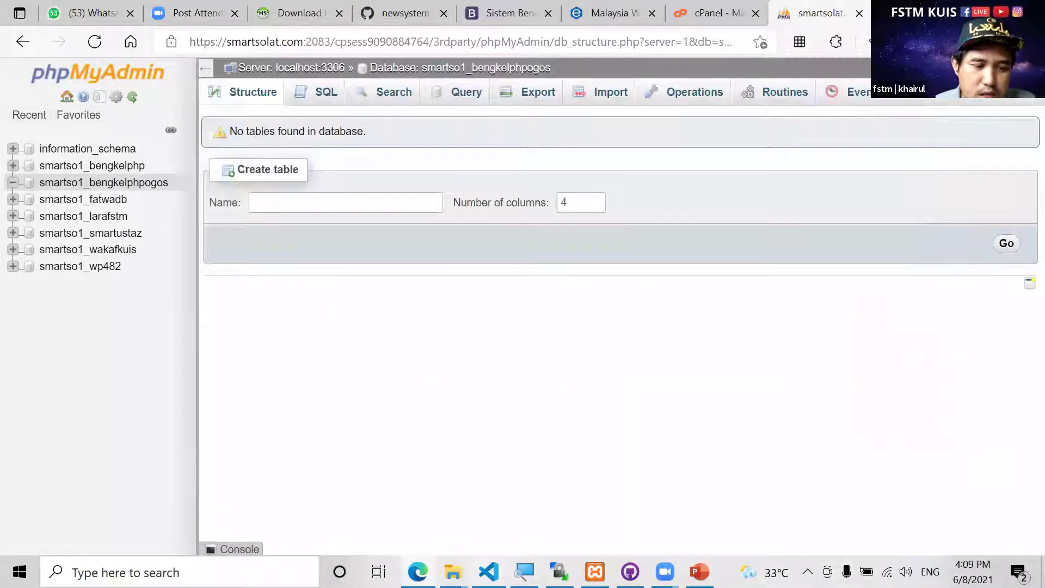
pyautogui.hotkey('alt', 'Tab')
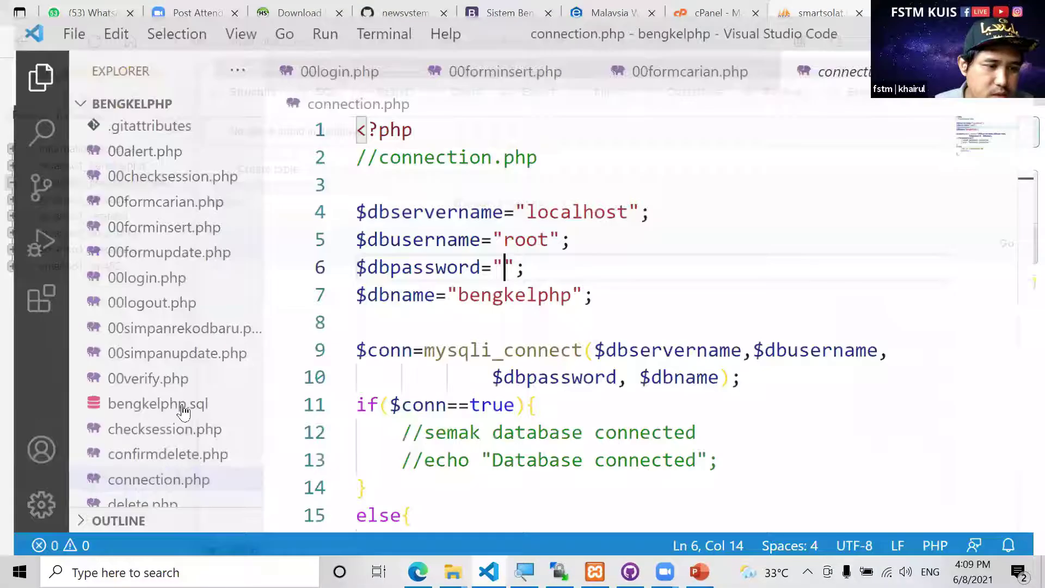
pyautogui.click(184, 403)
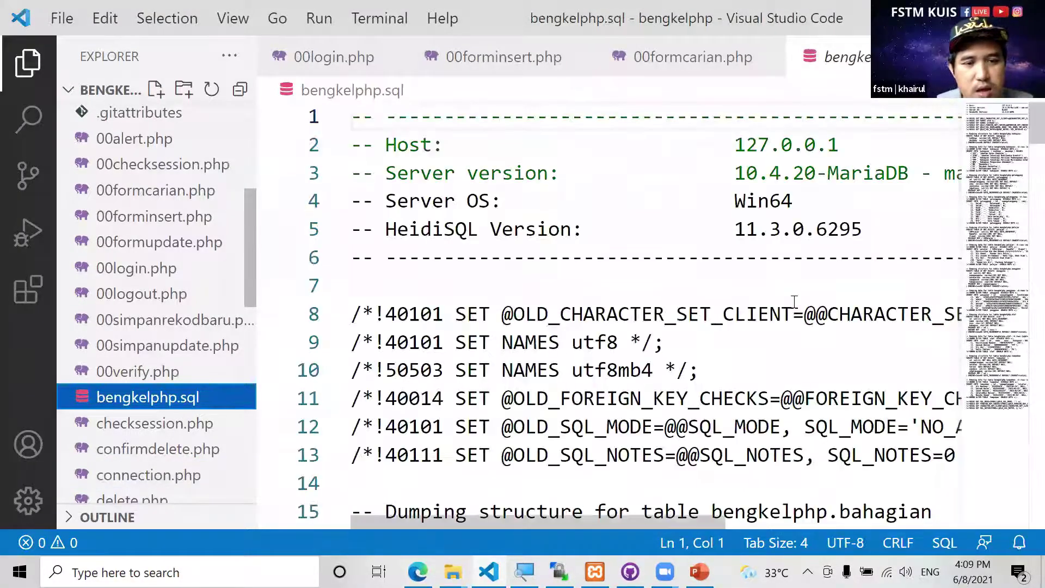
pyautogui.scroll(-5, 762, 299)
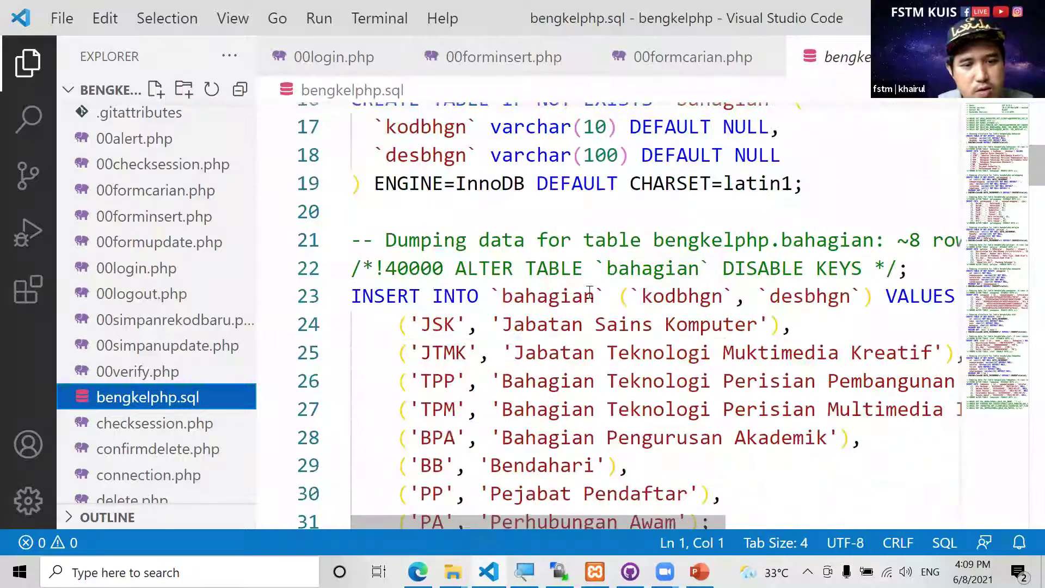
pyautogui.scroll(-1, 590, 292)
pyautogui.doubleClick(525, 207)
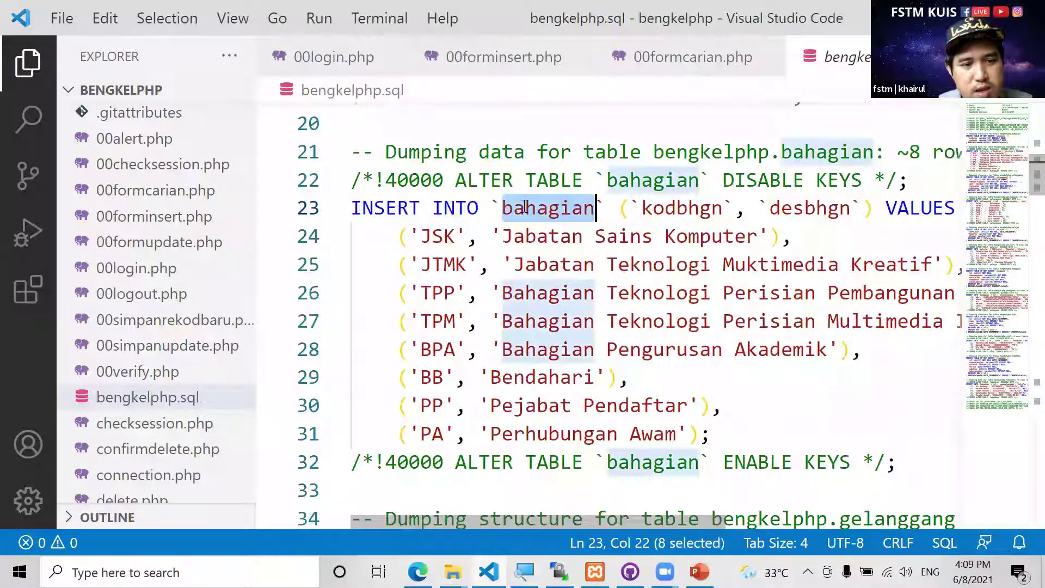
pyautogui.scroll(3, 563, 304)
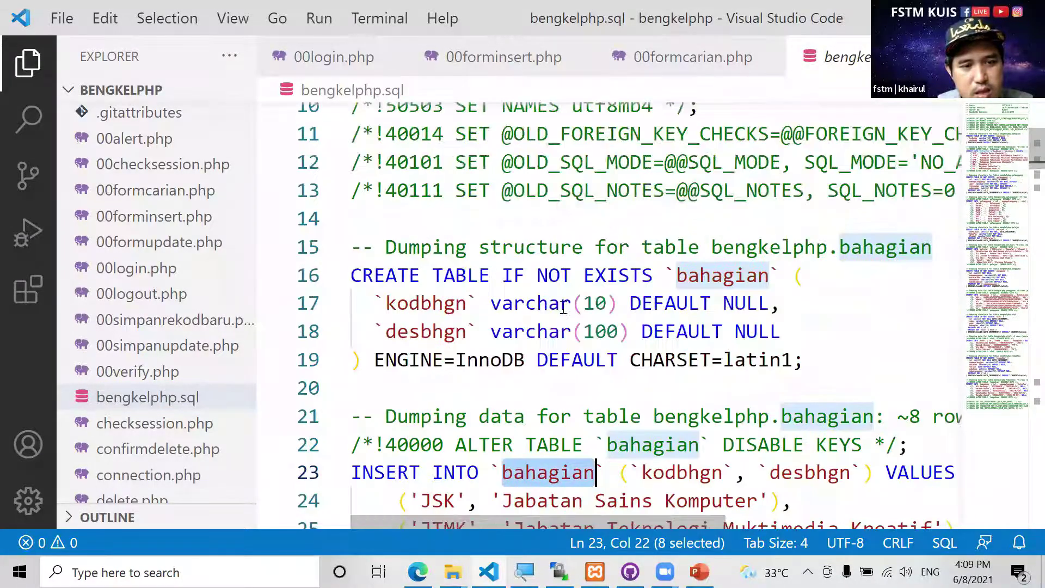
pyautogui.doubleClick(705, 275)
# - Search the dump for 'staf' to review its data inserts, then return to phpMyAdmin
pyautogui.scroll(-4, 544, 280)
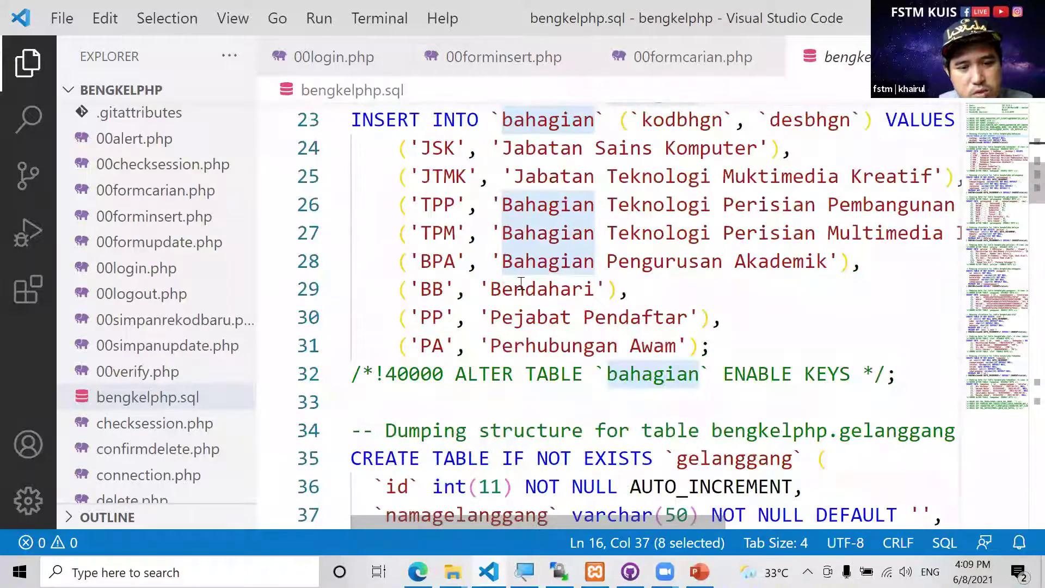
pyautogui.scroll(-2, 521, 282)
pyautogui.scroll(-2, 714, 276)
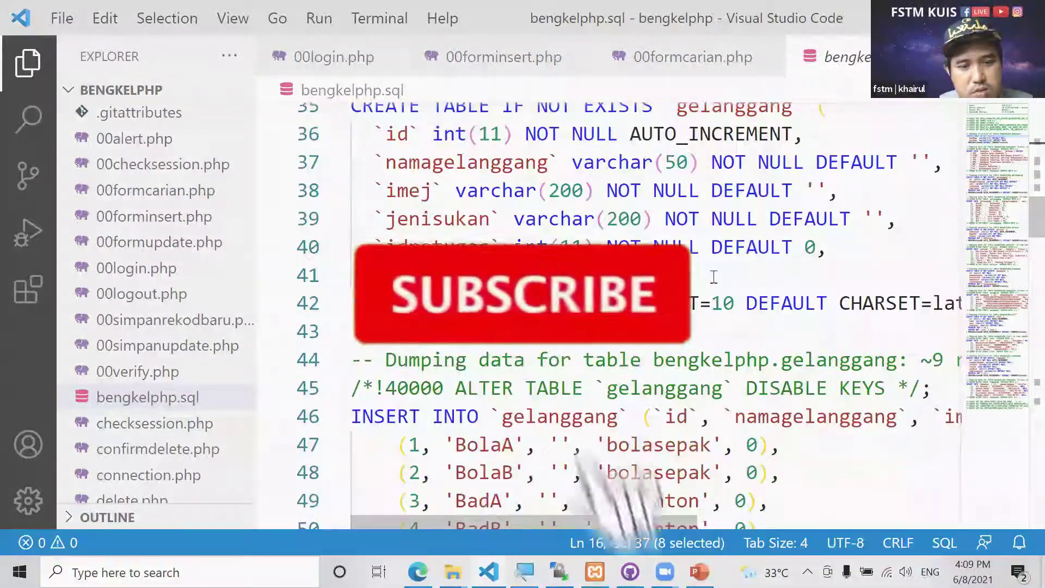
pyautogui.scroll(-8, 714, 277)
pyautogui.scroll(-7, 714, 277)
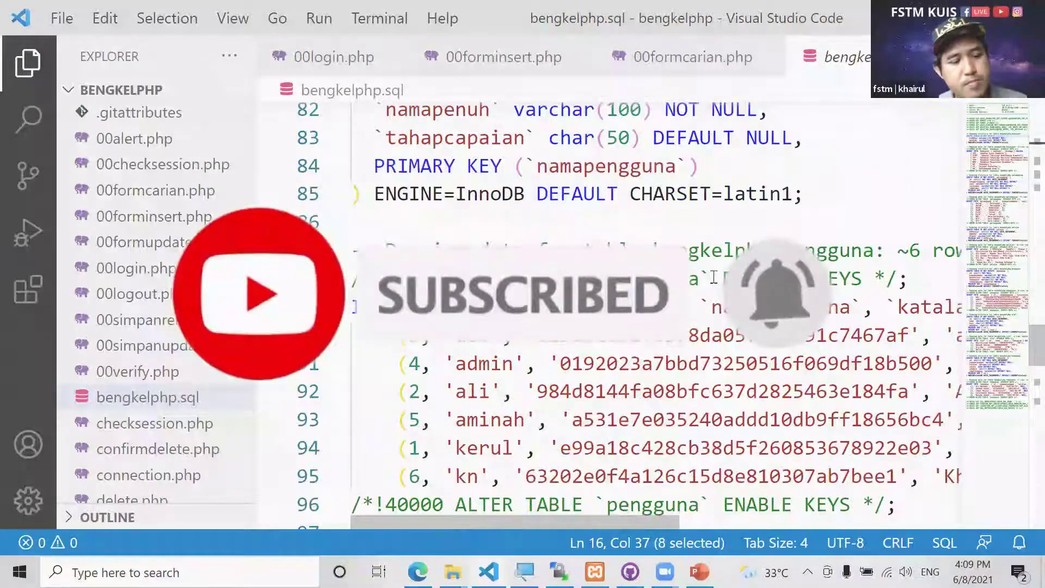
pyautogui.hotkey('ctrl', 'f')
pyautogui.write('s')
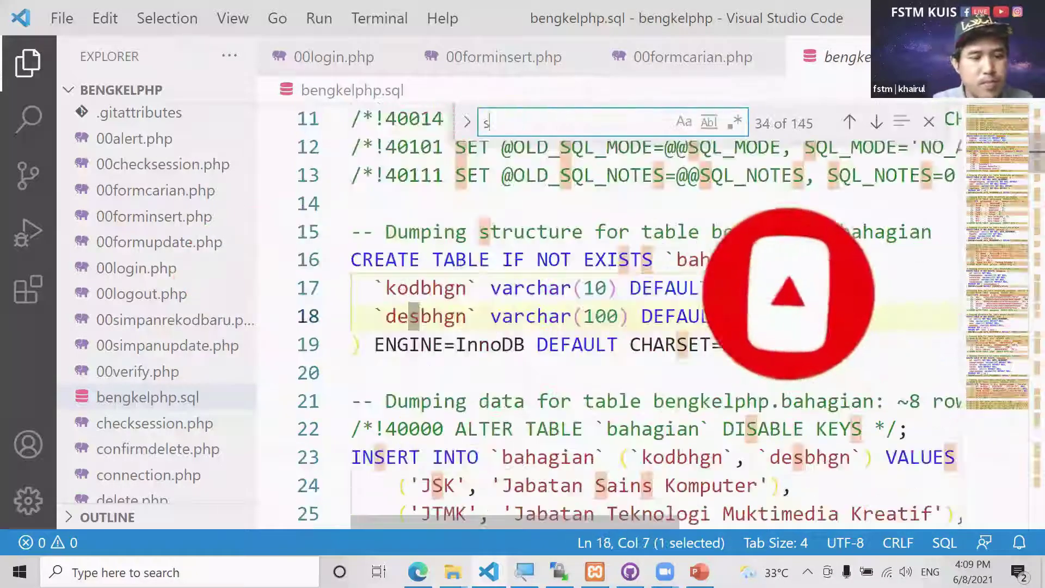
pyautogui.write('taf')
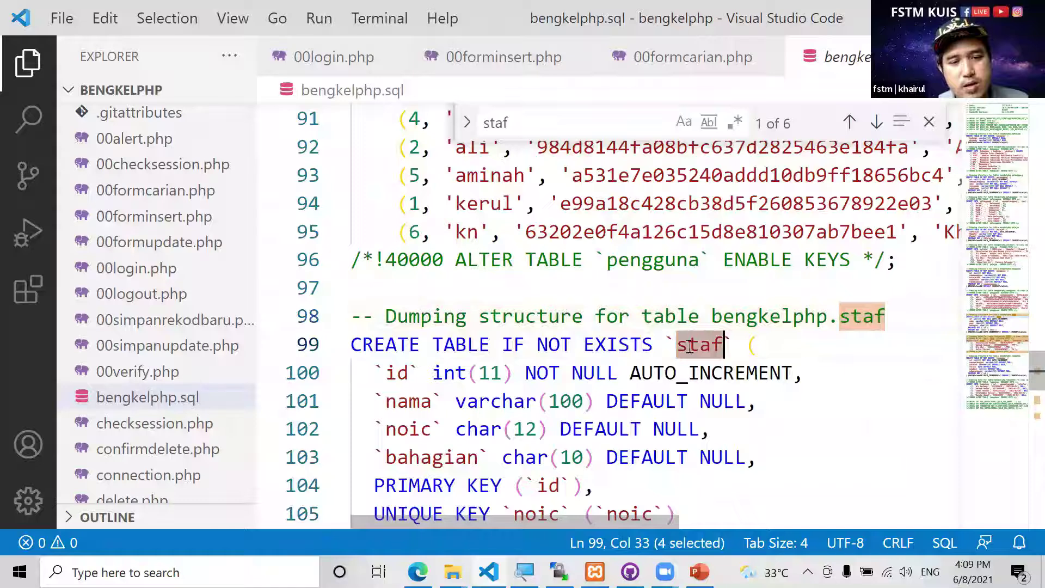
pyautogui.scroll(-4, 688, 347)
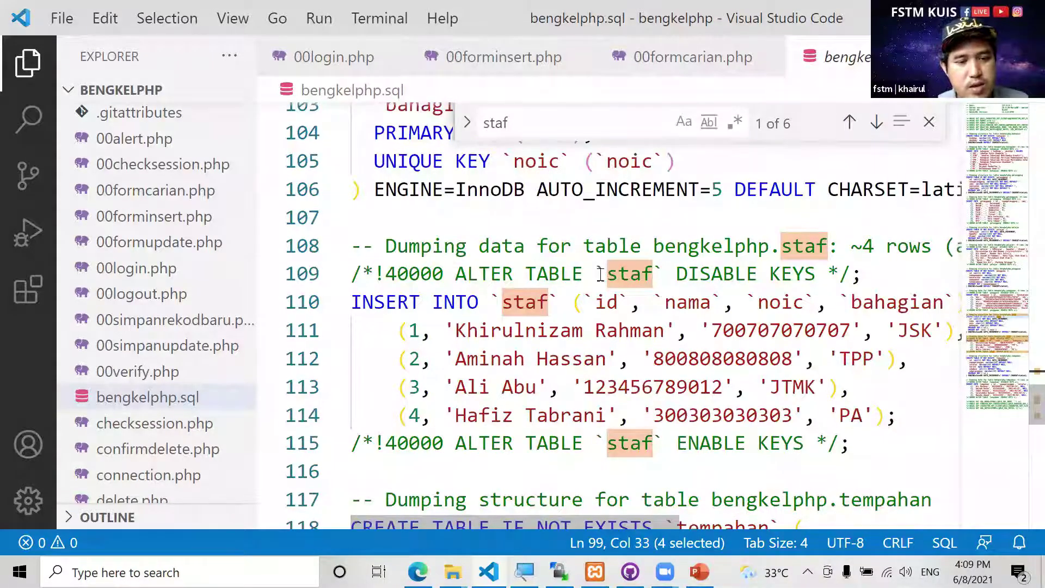
pyautogui.scroll(-1, 599, 273)
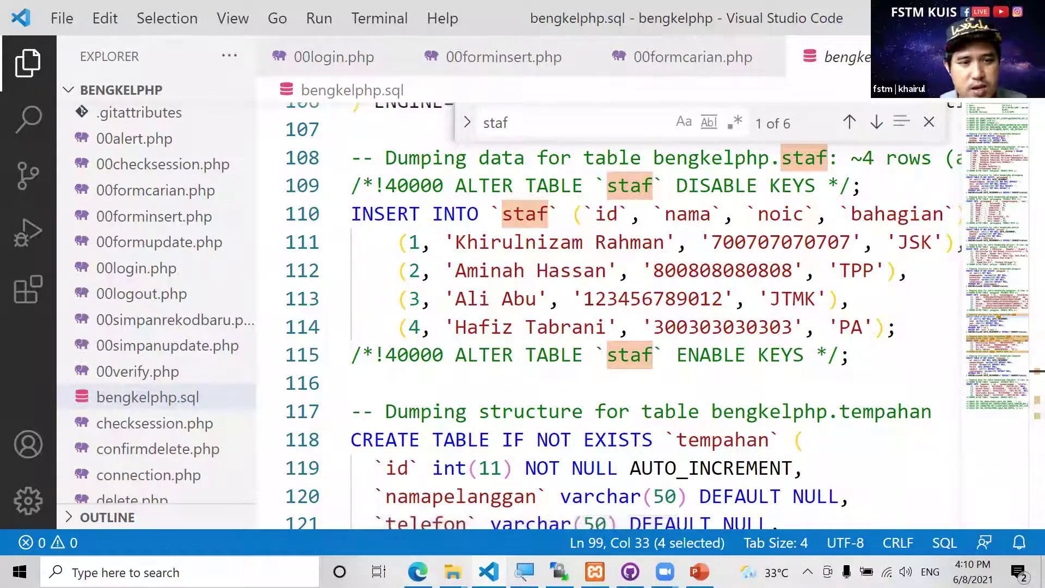
pyautogui.hotkey('alt', 'Tab')
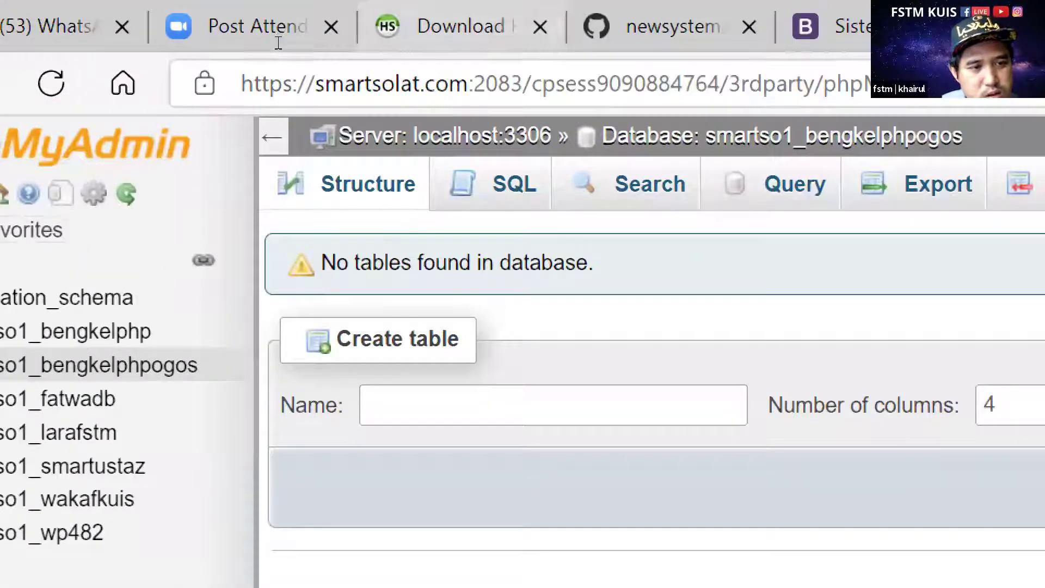
# - Select the domain in the address bar and reload the empty smartso1_bengkelphpogos database page
pyautogui.moveTo(297, 83); pyautogui.dragTo(308, 83)
pyautogui.moveTo(288, 43); pyautogui.dragTo(303, 43)
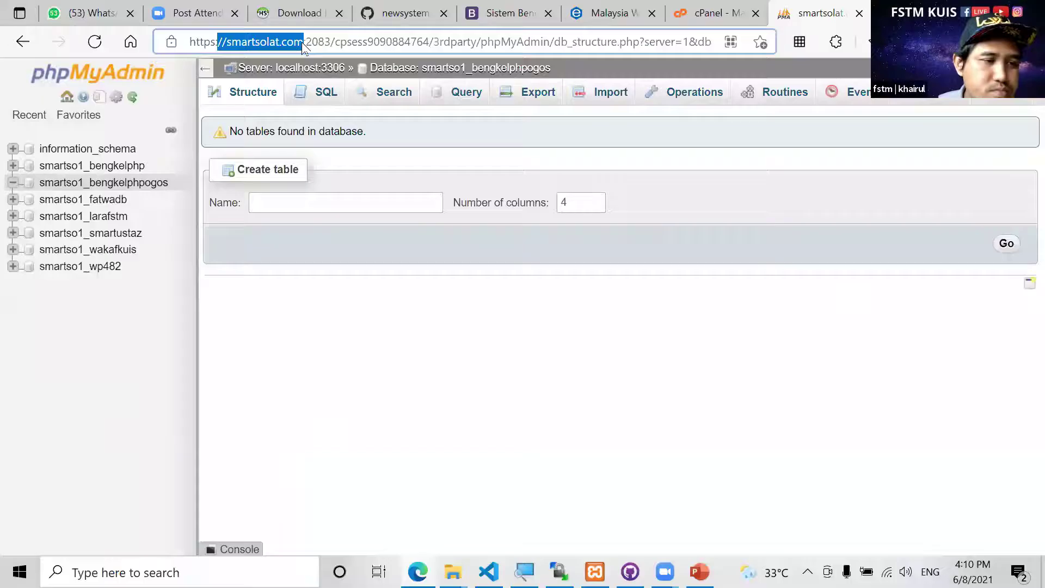
pyautogui.click(160, 182)
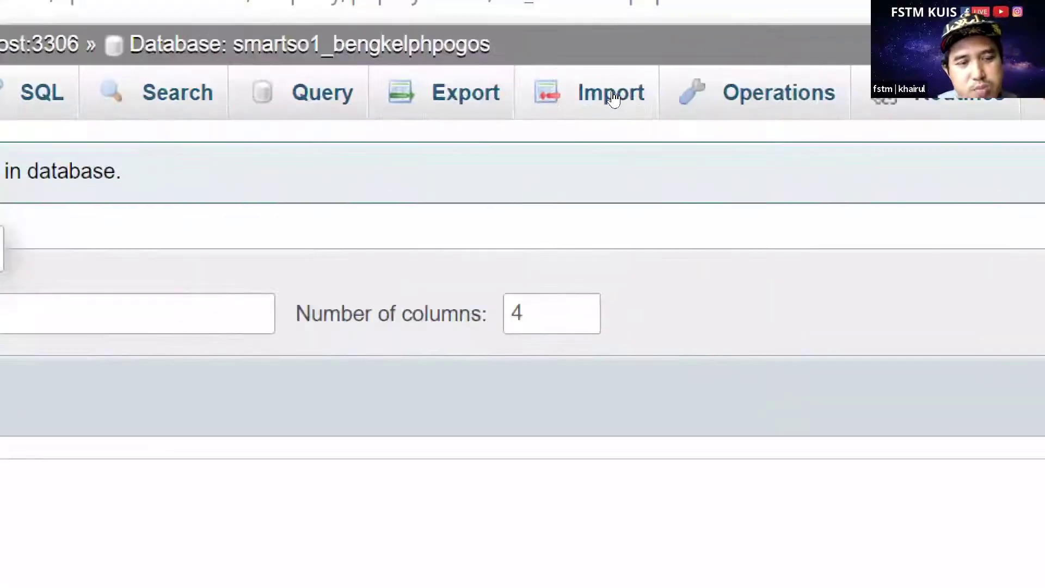
# - Open the database's Import page and browse the file chooser to C:\xampp\htdocs\bengkelphp
pyautogui.click(603, 92)
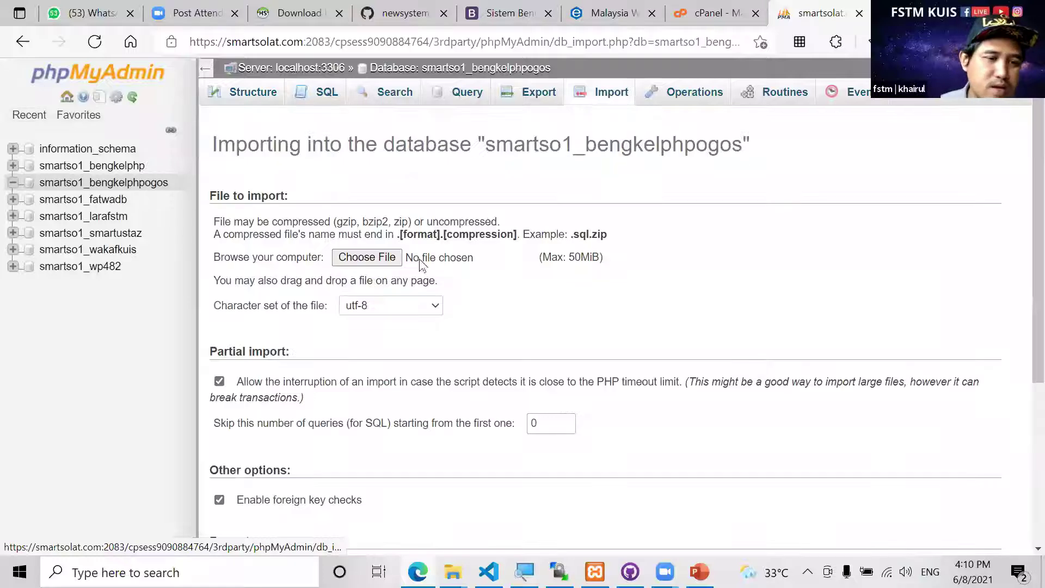
pyautogui.click(391, 266)
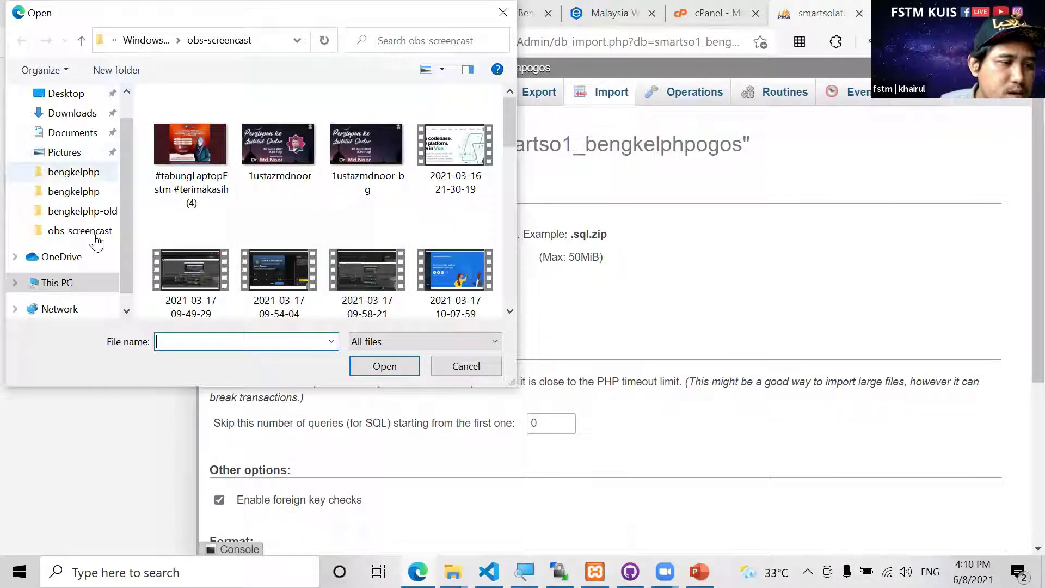
pyautogui.click(58, 285)
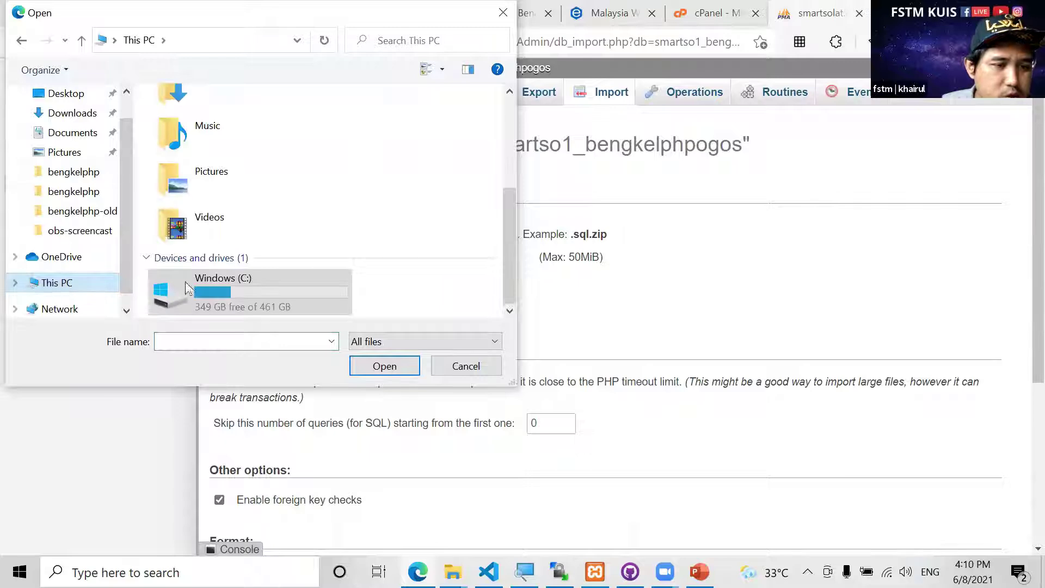
pyautogui.doubleClick(225, 282)
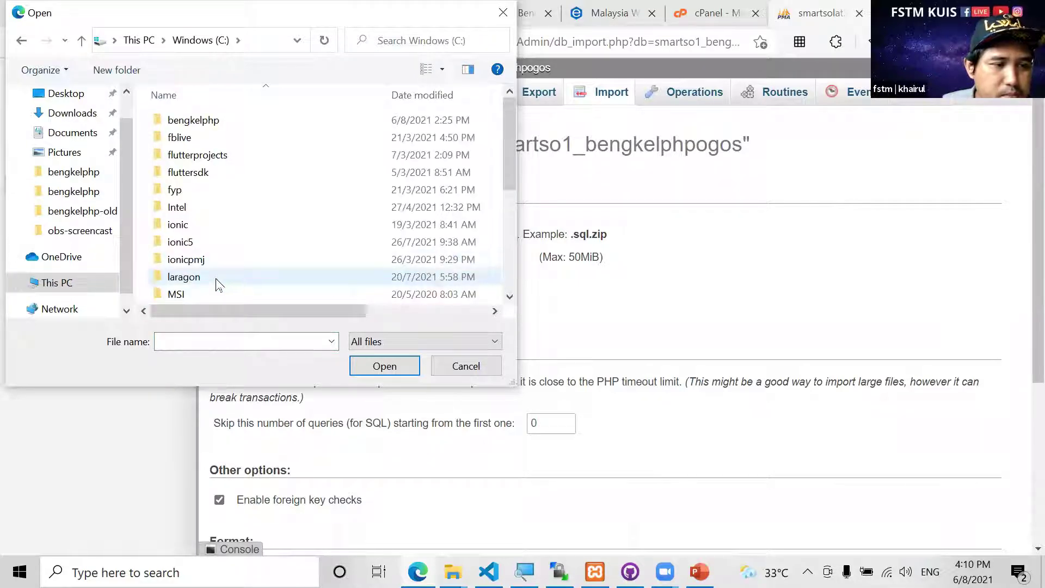
pyautogui.press('x')
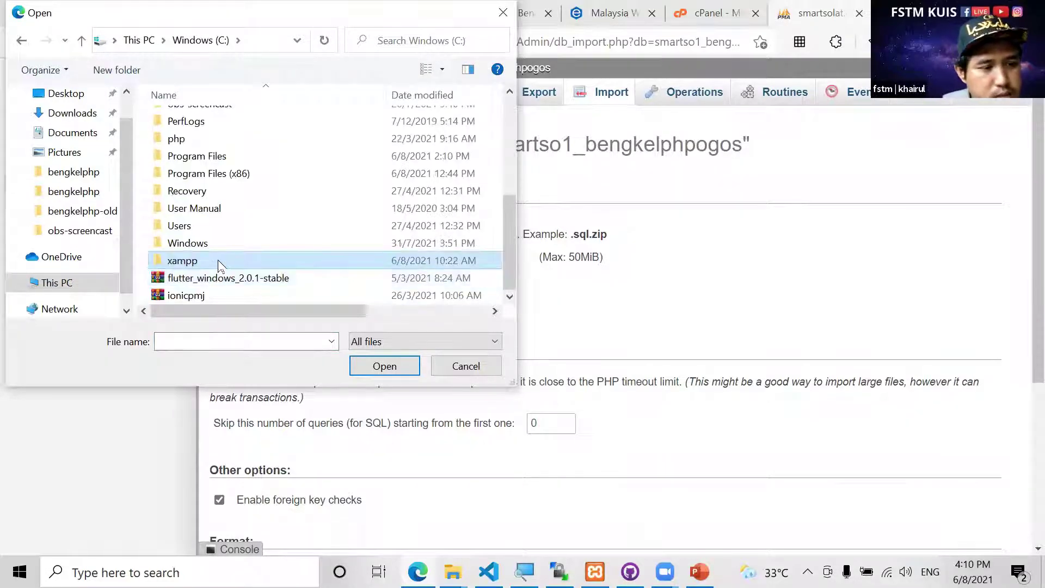
pyautogui.doubleClick(219, 260)
pyautogui.doubleClick(215, 207)
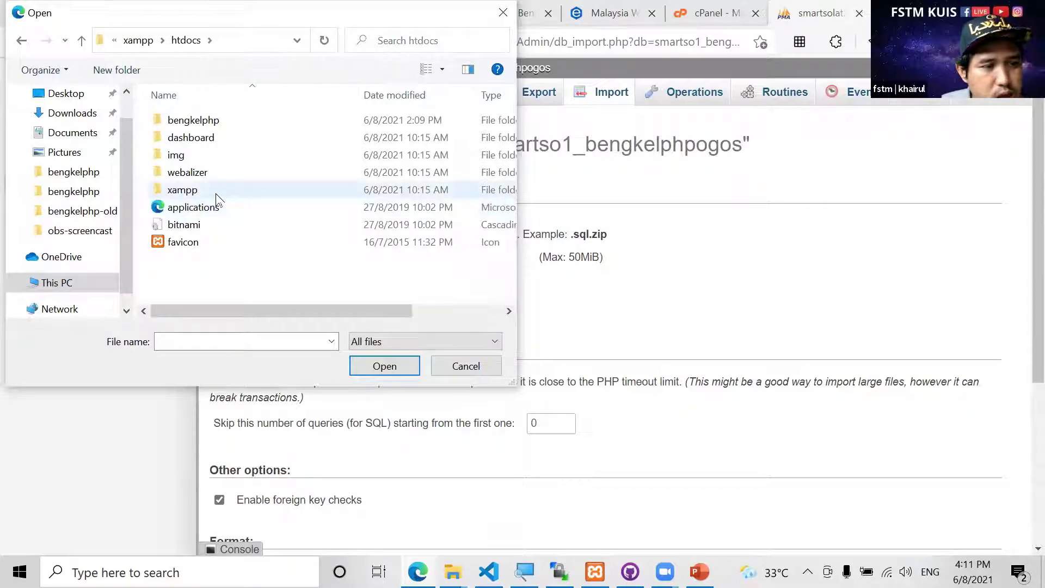
pyautogui.doubleClick(220, 121)
# - Choose bengkelphp.sql as the file to import
pyautogui.scroll(-1, 267, 240)
pyautogui.scroll(-2, 266, 240)
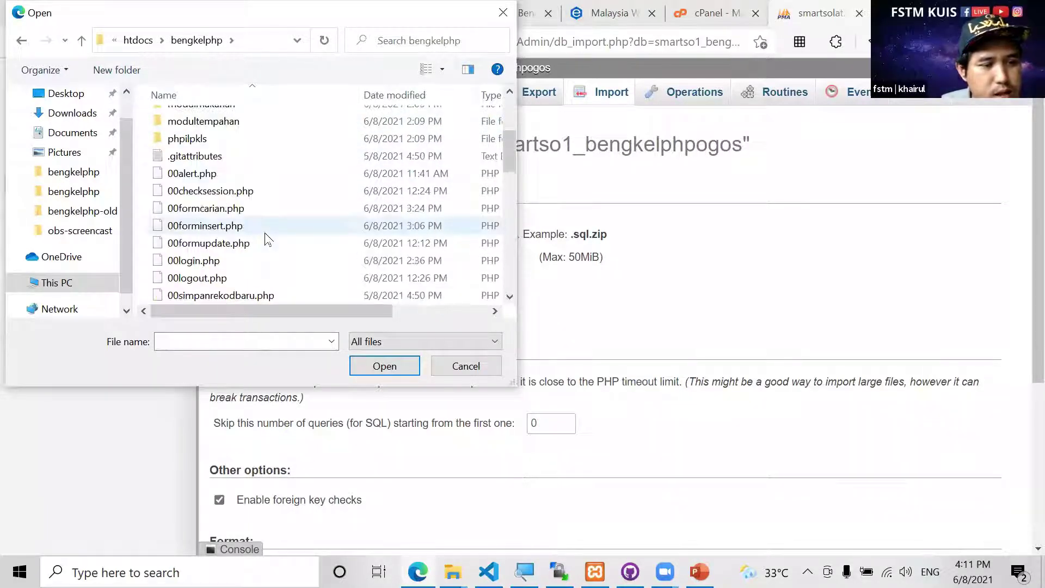
pyautogui.scroll(-2, 267, 240)
pyautogui.scroll(-1, 266, 239)
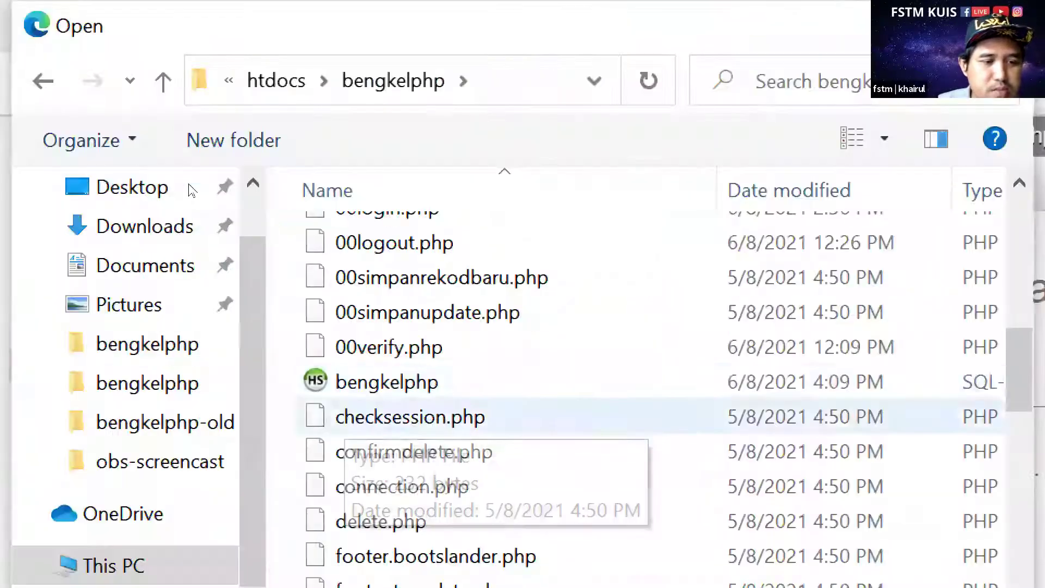
pyautogui.press('Up')
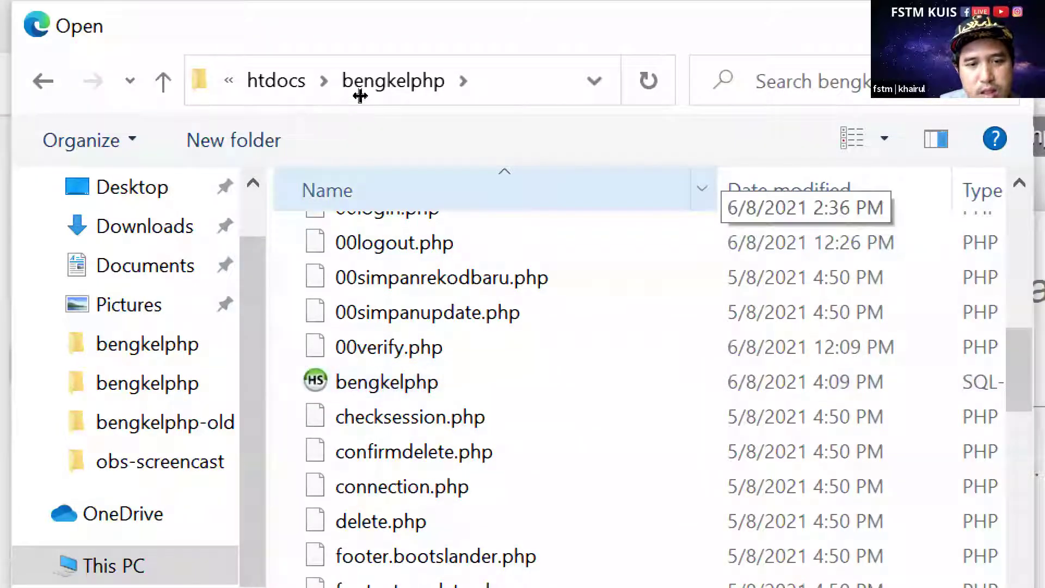
pyautogui.press('Escape')
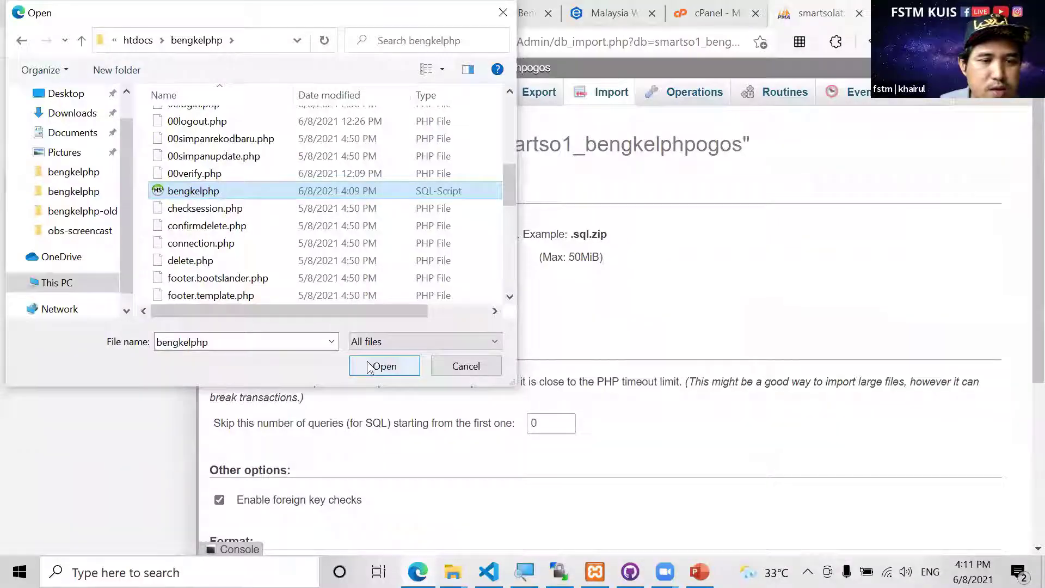
pyautogui.click(368, 366)
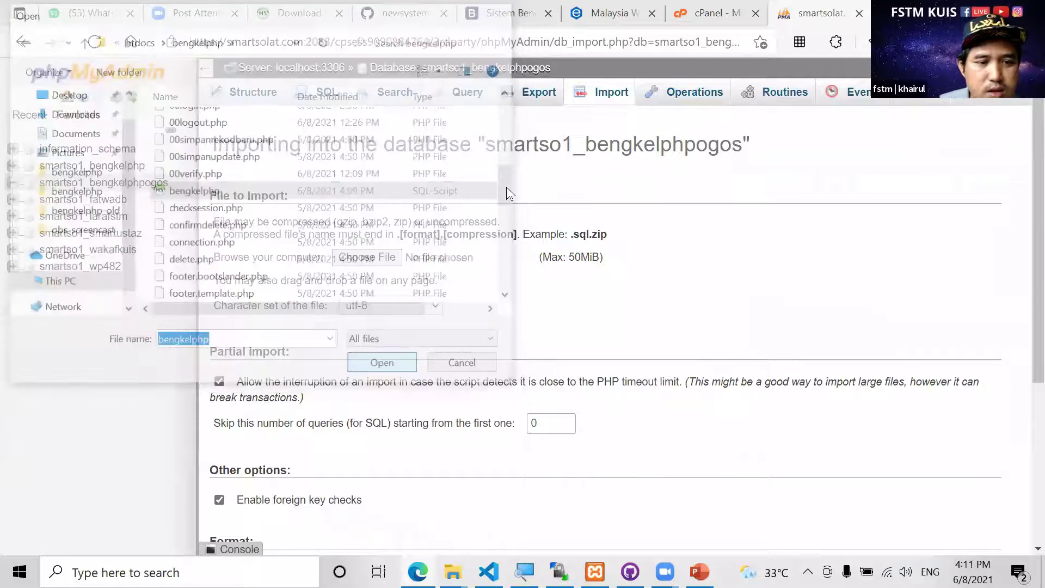
# - Run the bengkelphp.sql import into smartso1_bengkelphpogos, executing 34 queries
pyautogui.scroll(-5, 547, 292)
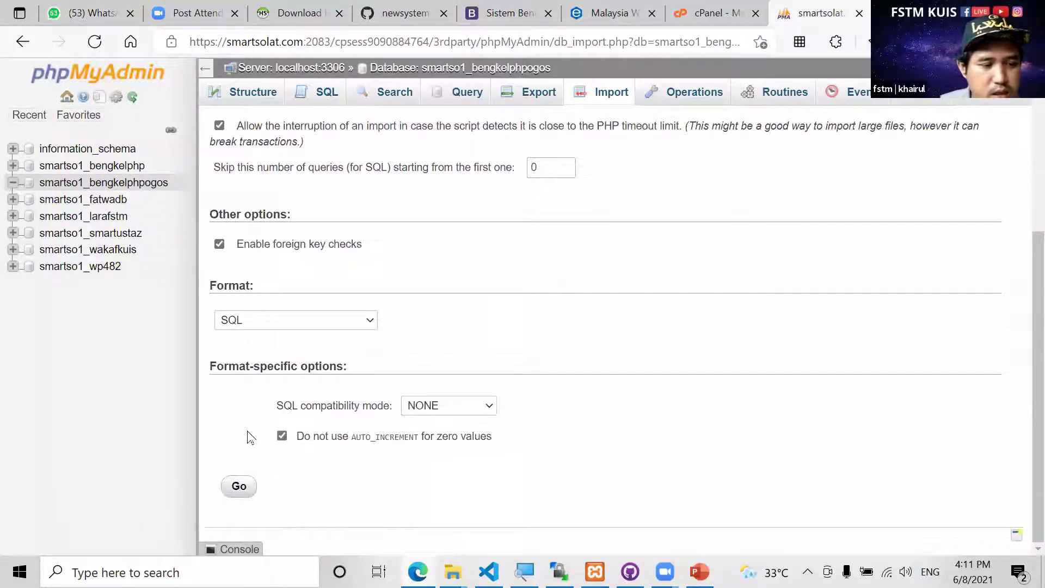
pyautogui.click(239, 486)
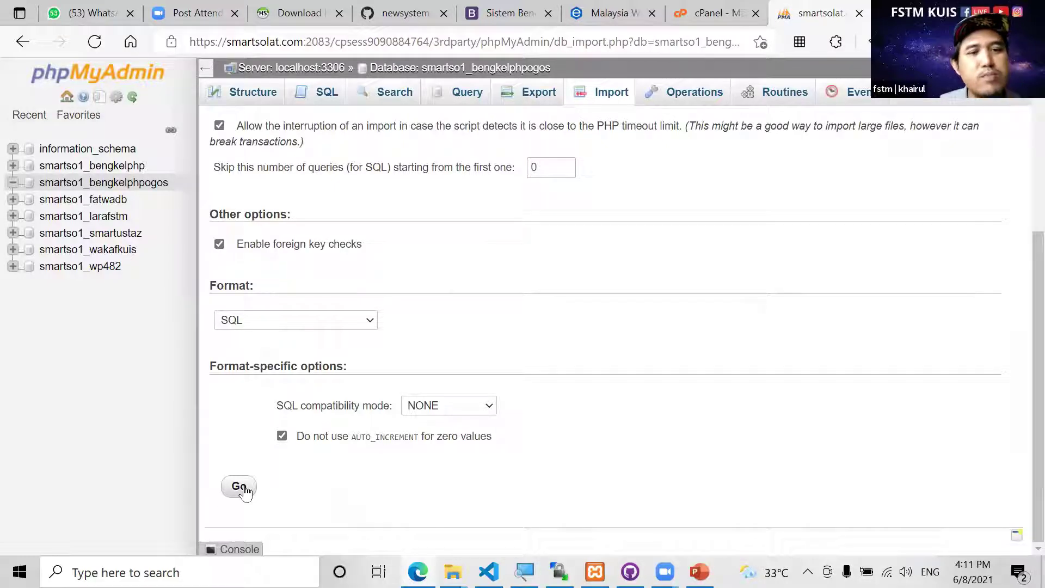
pyautogui.click(239, 487)
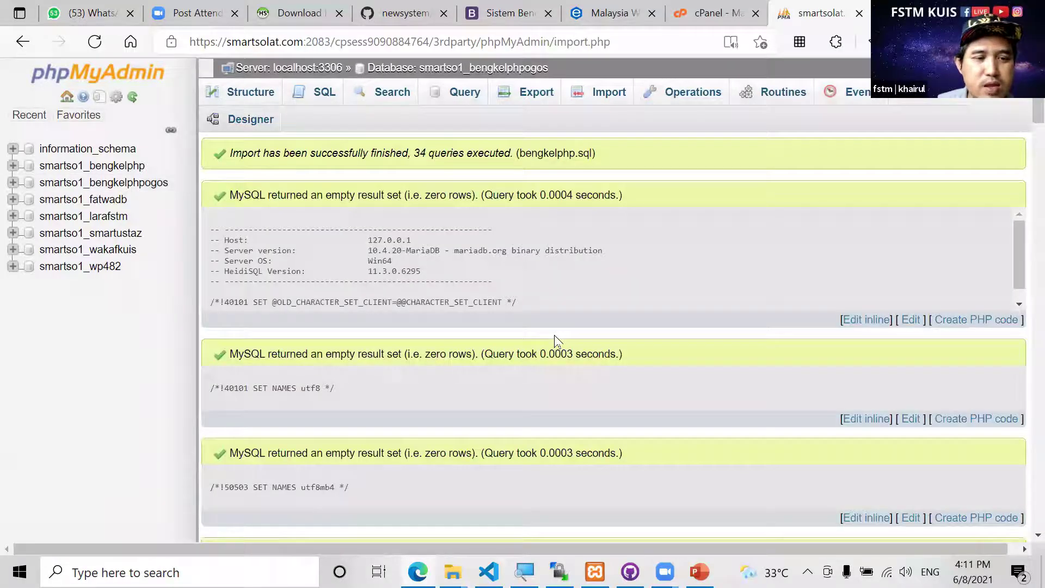
pyautogui.scroll(-2, 305, 151)
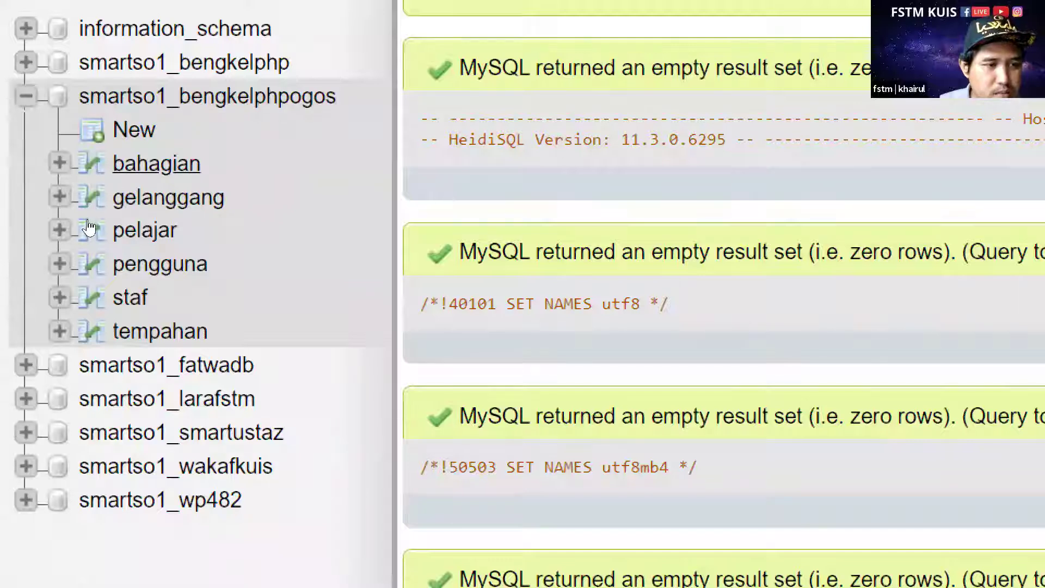
# - Browse the imported bahagian, staf and pengguna tables, confirming pengguna's 6 user rows
pyautogui.click(89, 228)
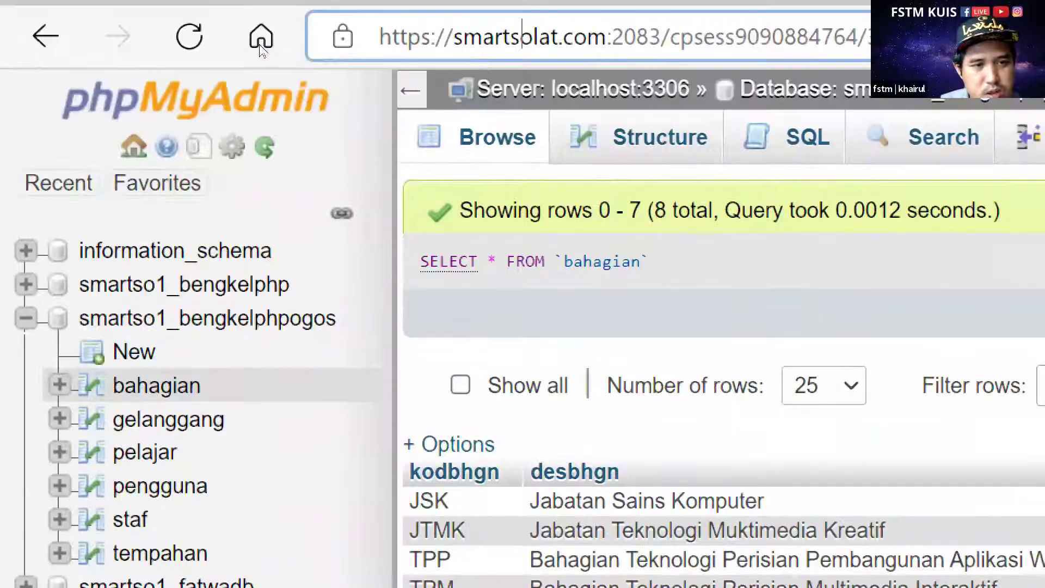
pyautogui.click(495, 35)
pyautogui.doubleClick(495, 35)
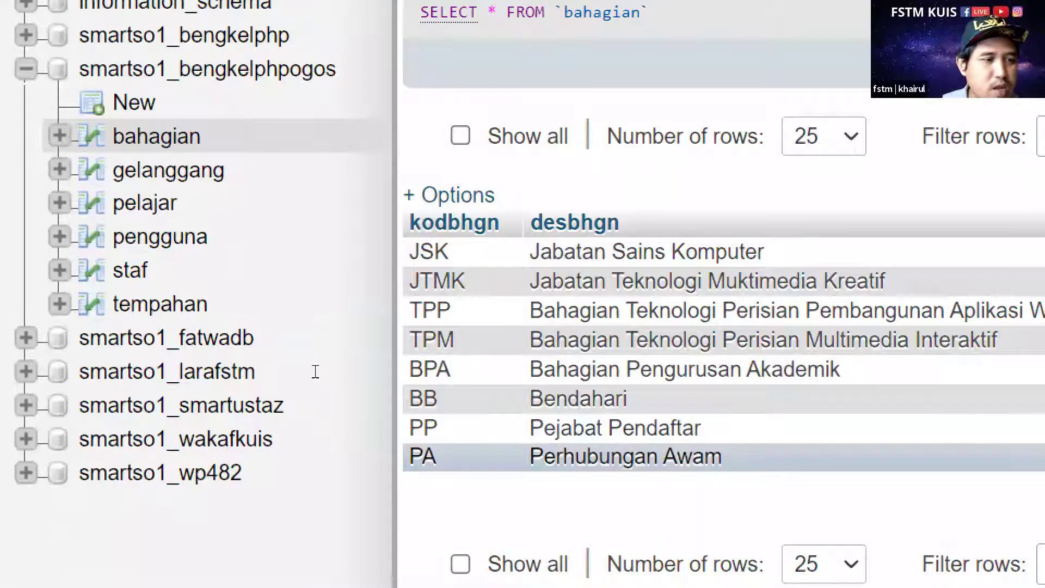
pyautogui.click(130, 270)
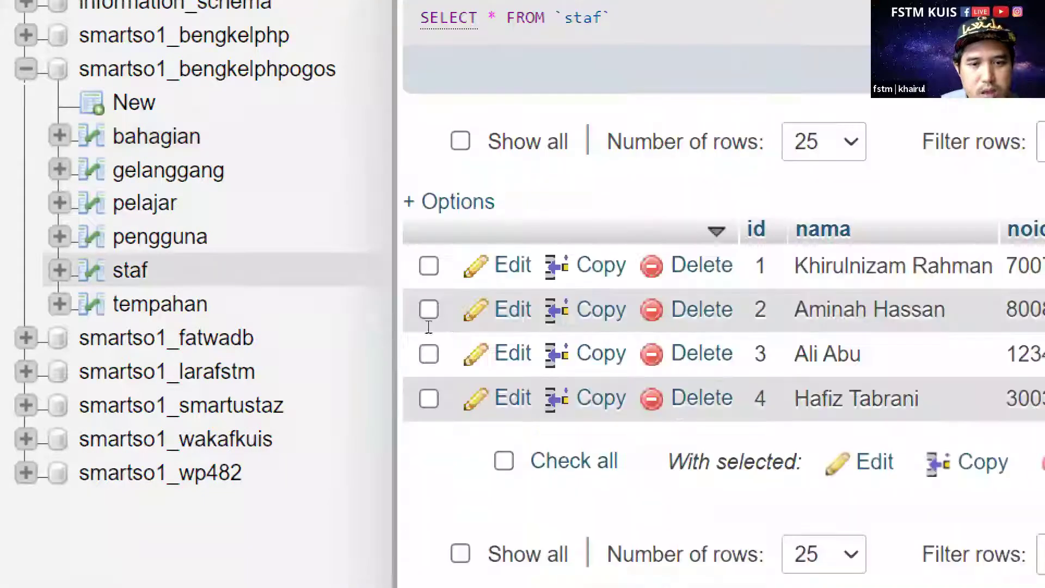
pyautogui.click(83, 269)
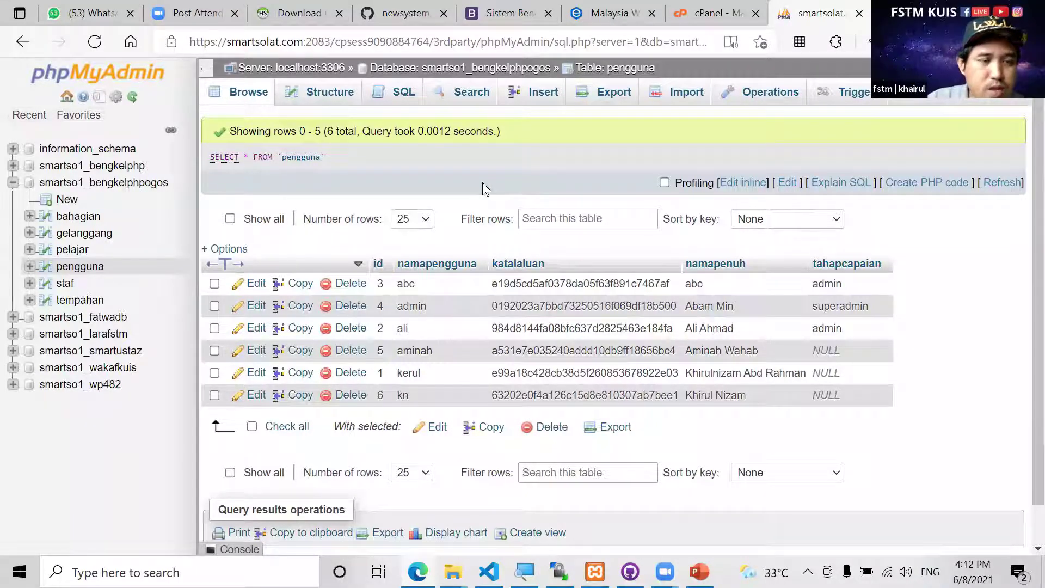
pyautogui.click(718, 12)
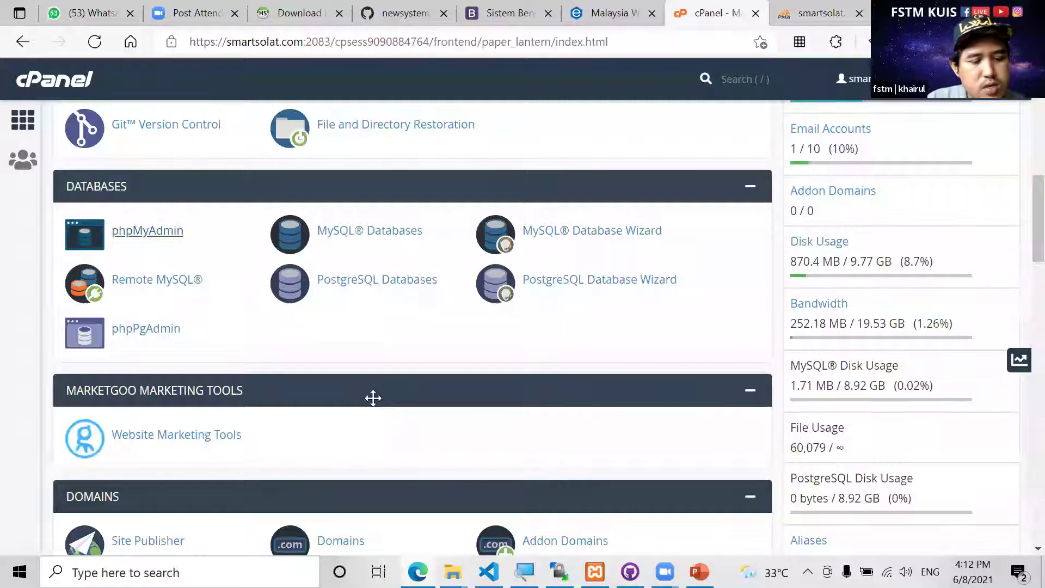
# - Find FTP Accounts via a page search for 'ftp' and review its two special accounts
pyautogui.hotkey('ctrl', 'f')
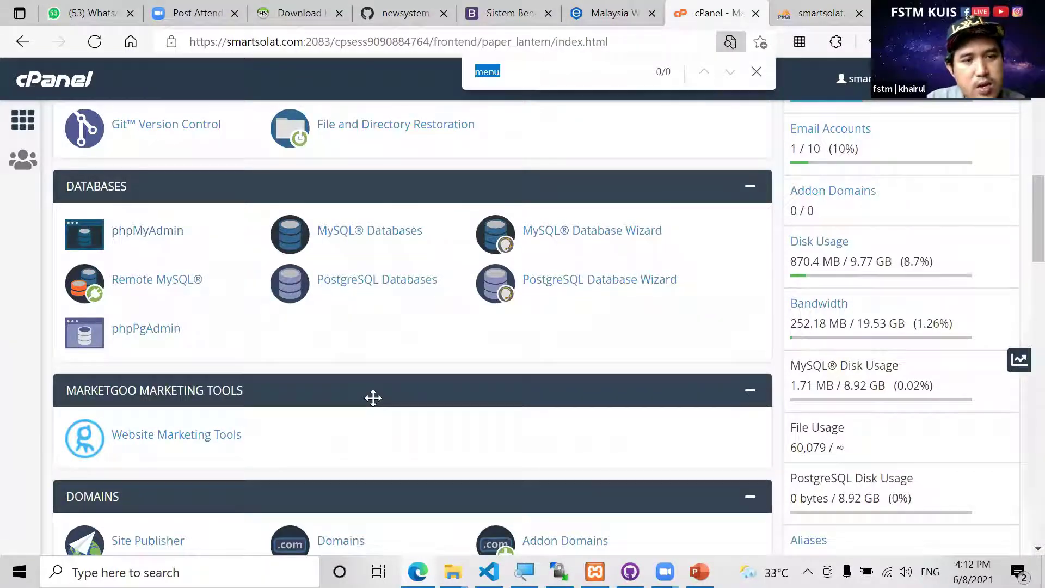
pyautogui.write('ftp')
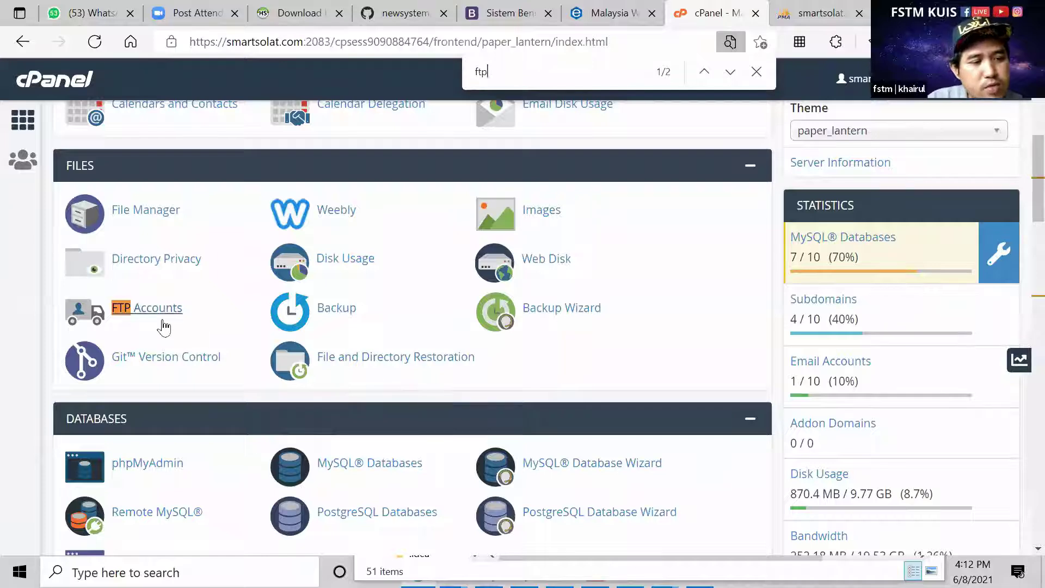
pyautogui.click(163, 320)
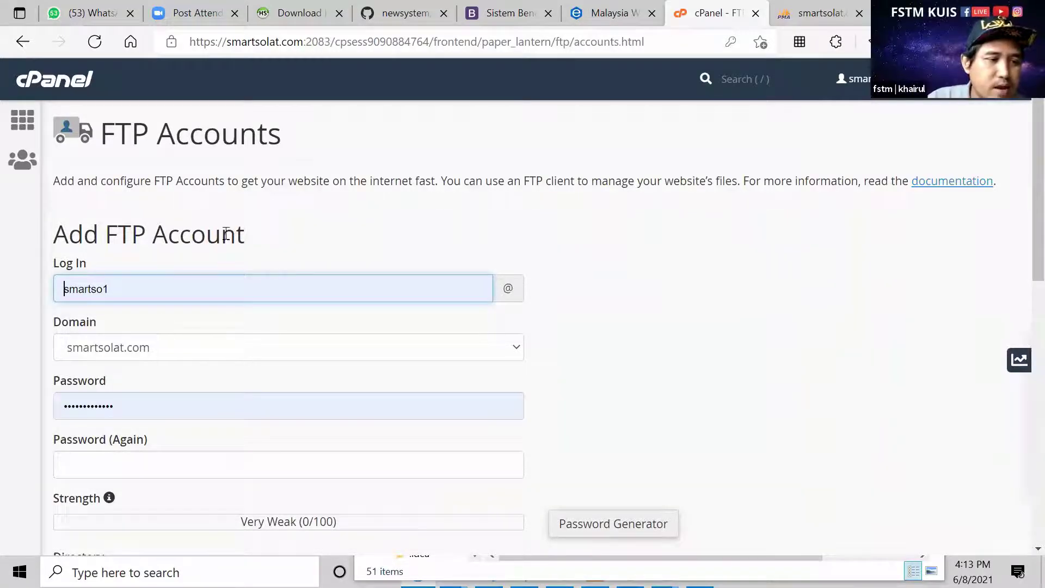
pyautogui.scroll(-5, 682, 308)
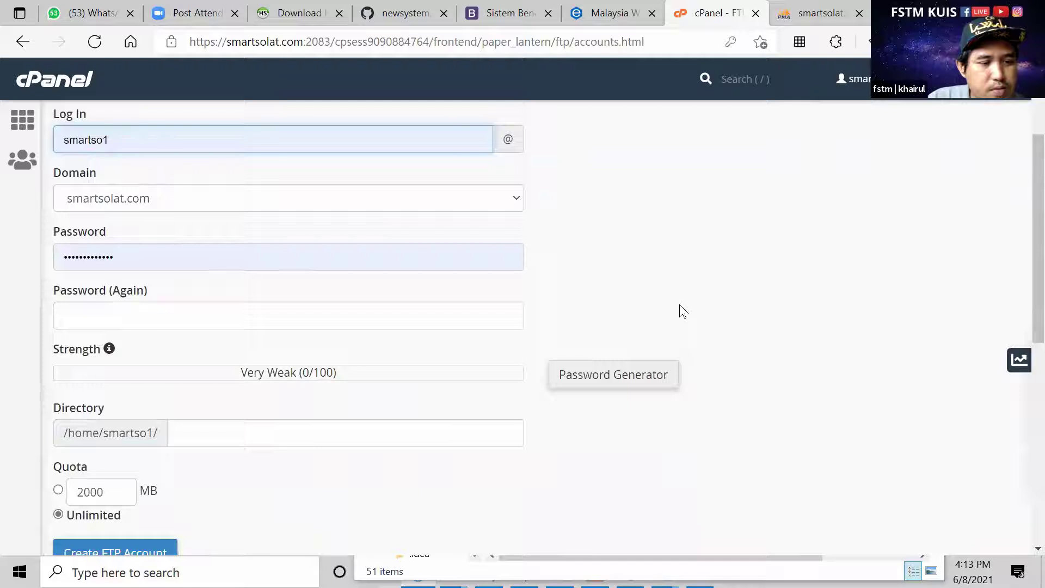
pyautogui.scroll(-4, 682, 308)
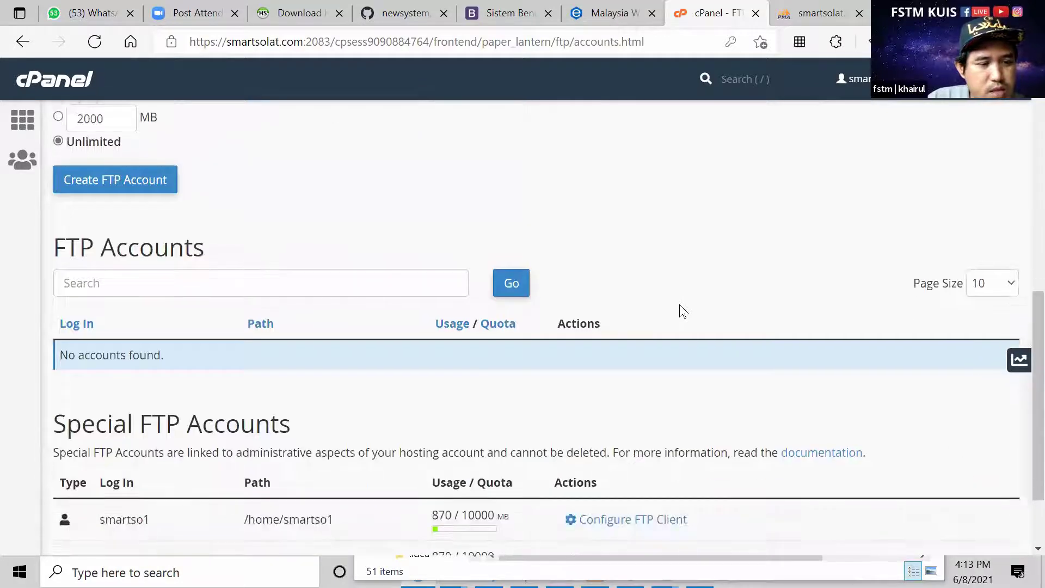
pyautogui.scroll(-2, 683, 310)
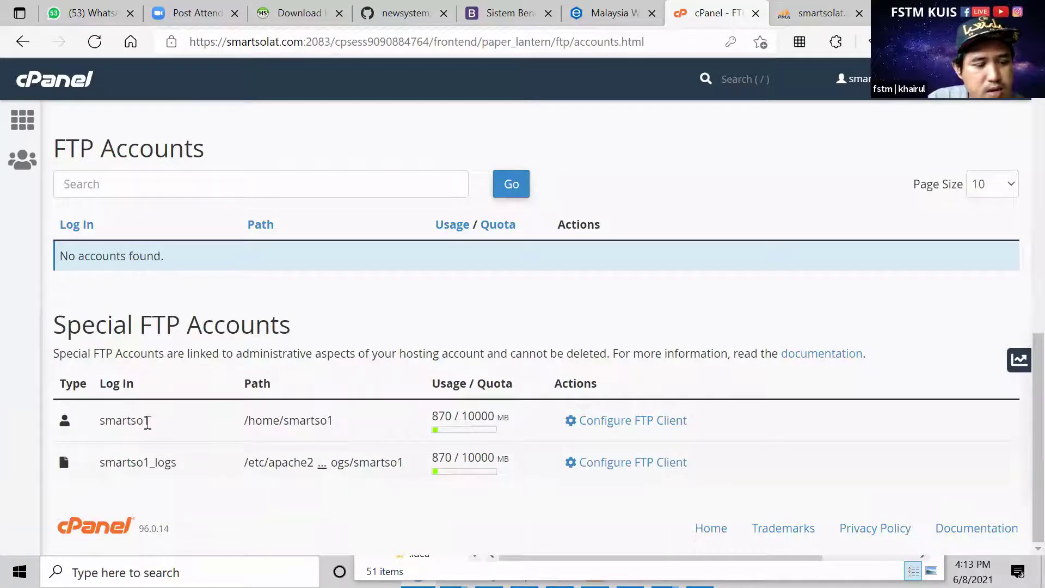
pyautogui.press('ctrl')
pyautogui.press('ctrl')
pyautogui.press('ctrl')
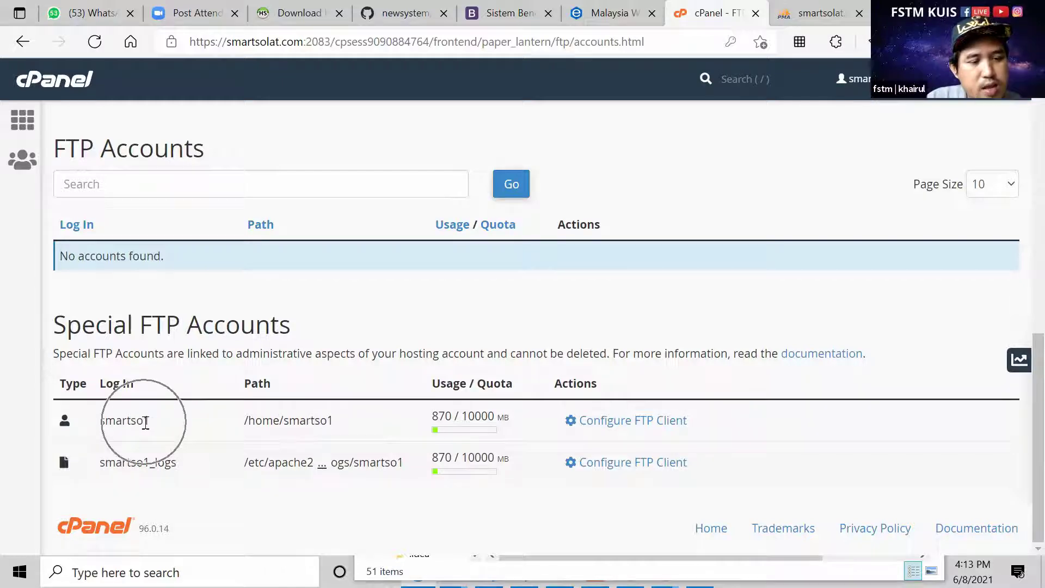
pyautogui.press('ctrl')
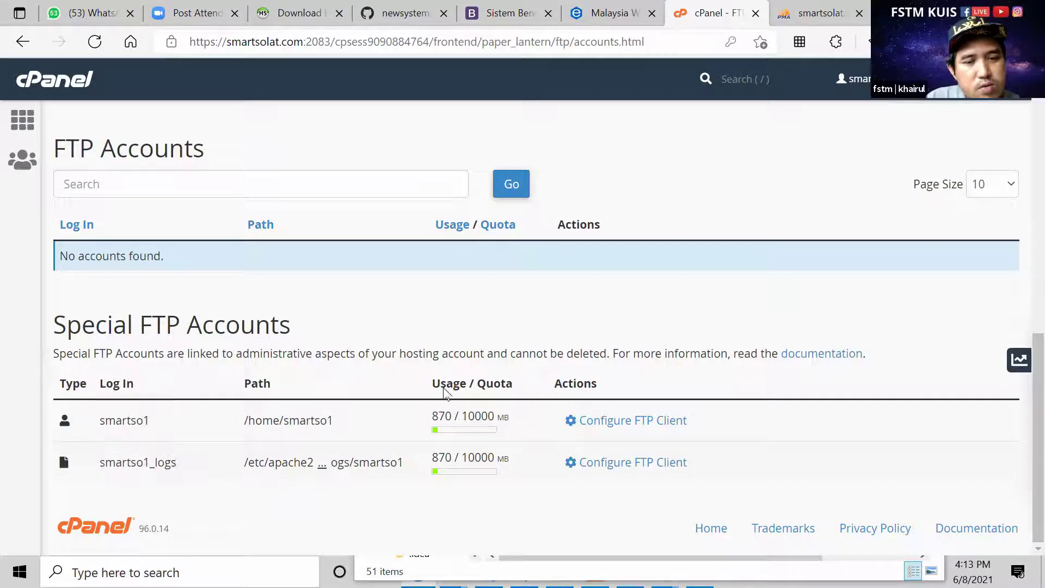
pyautogui.scroll(10, 671, 329)
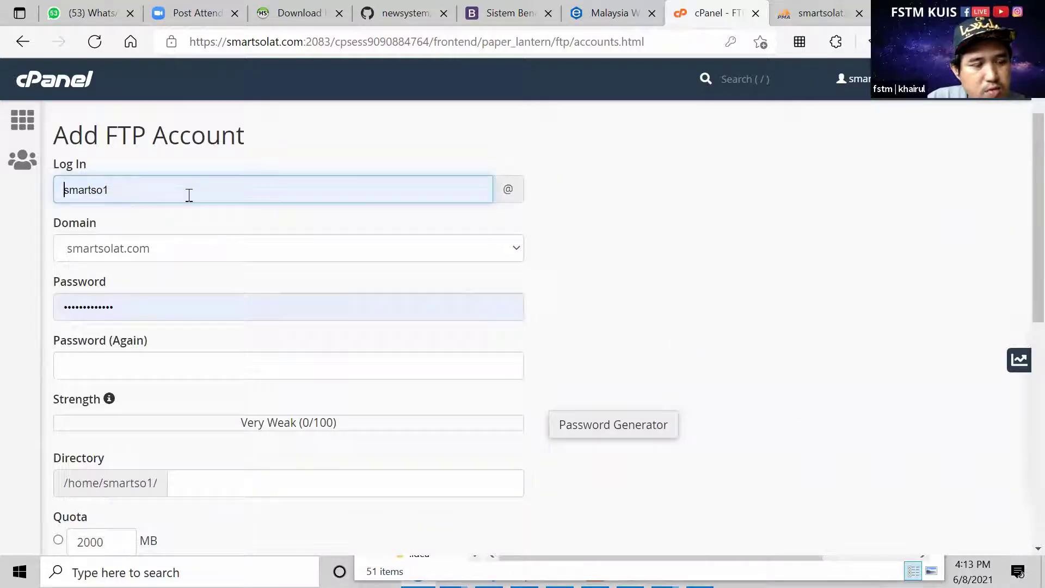
pyautogui.scroll(2, 198, 144)
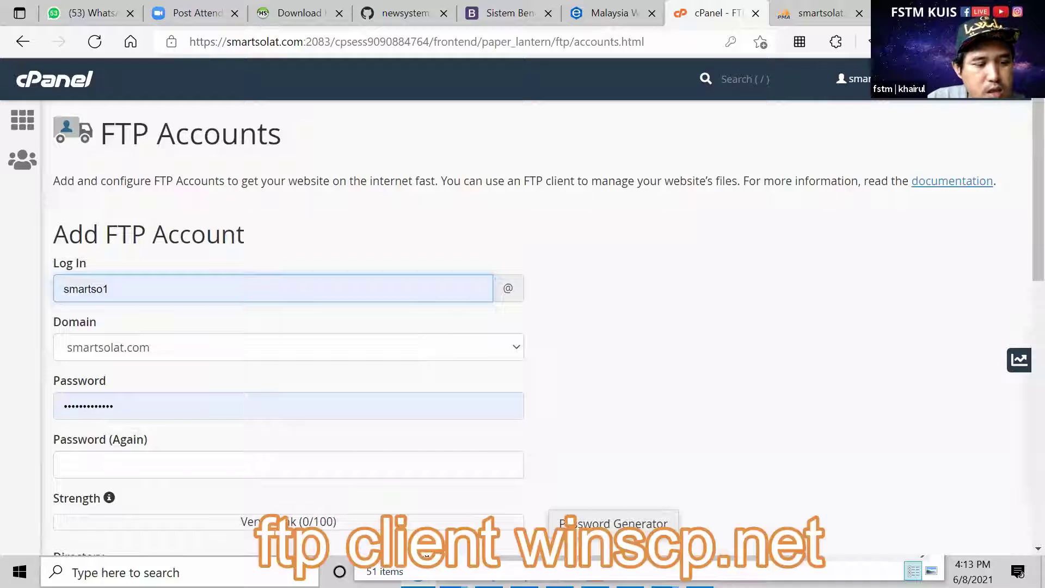
pyautogui.press('super+s')
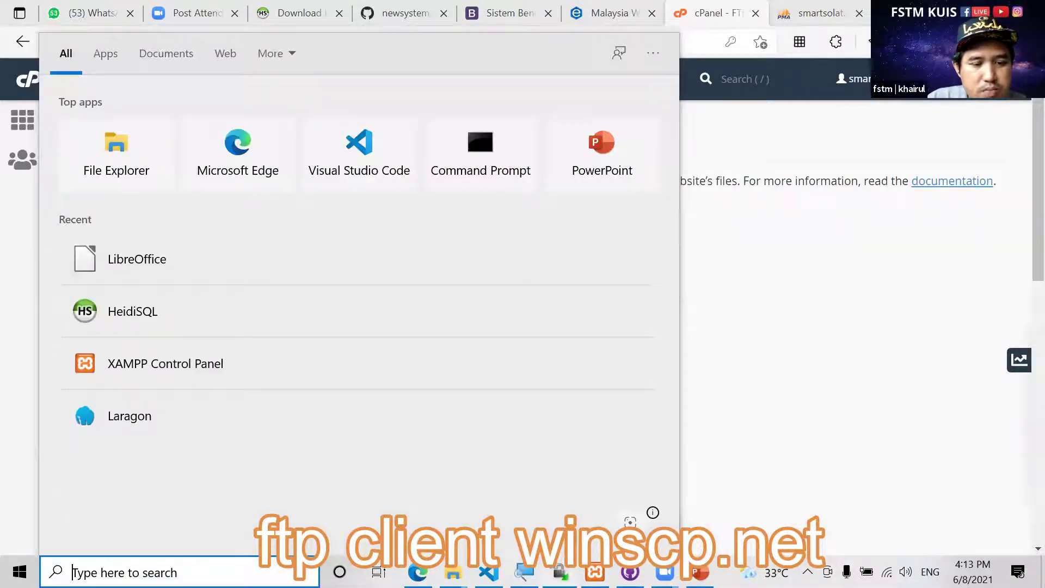
# - Launch WinSCP, connect to the smartsolat.com FTP server and restore the window size
pyautogui.press('Escape')
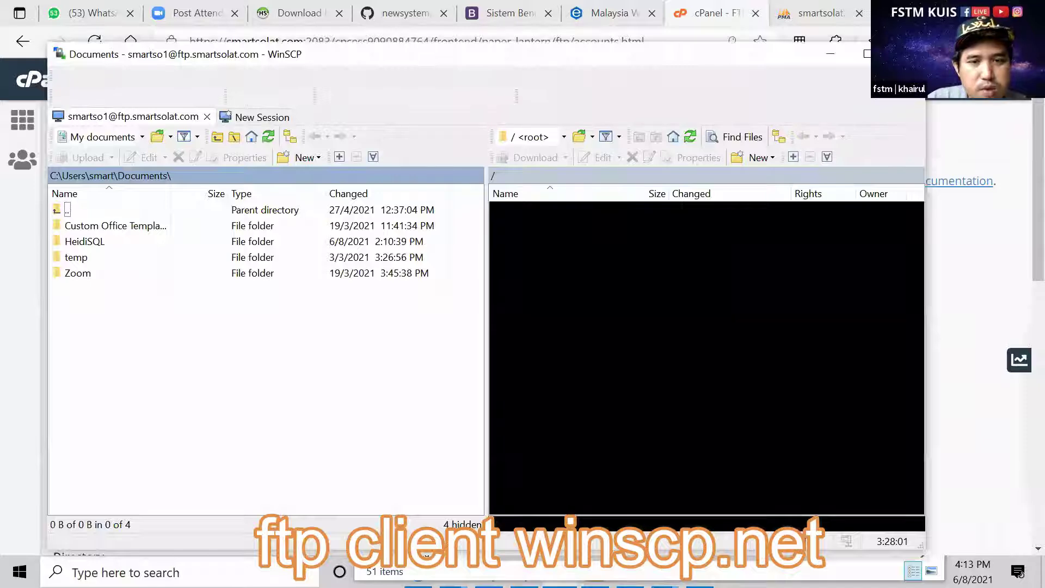
pyautogui.click(867, 54)
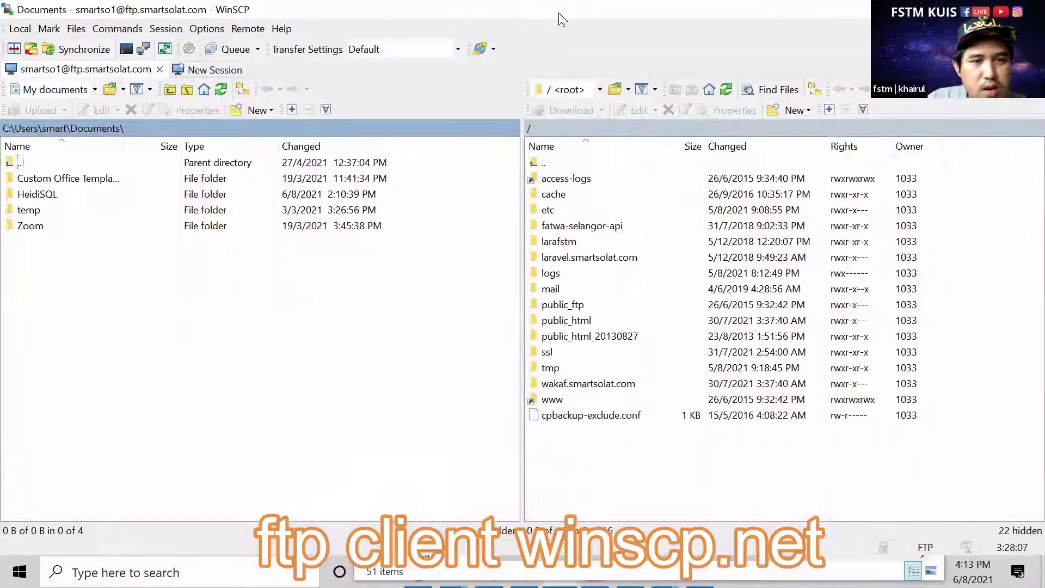
pyautogui.press('super+Down')
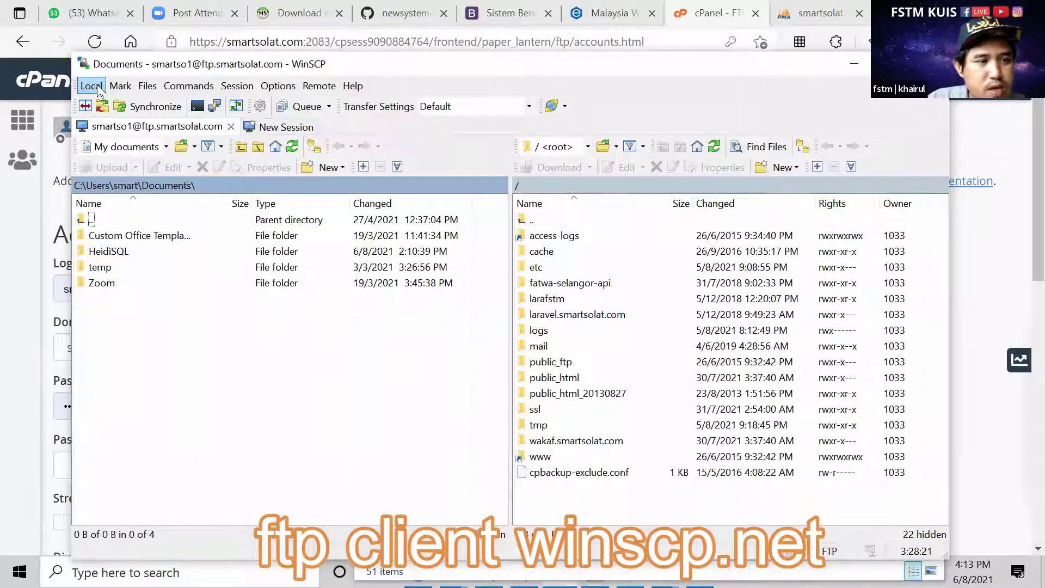
# - Start a new site in WinSCP's Login dialog with FTP as the file protocol
pyautogui.click(284, 126)
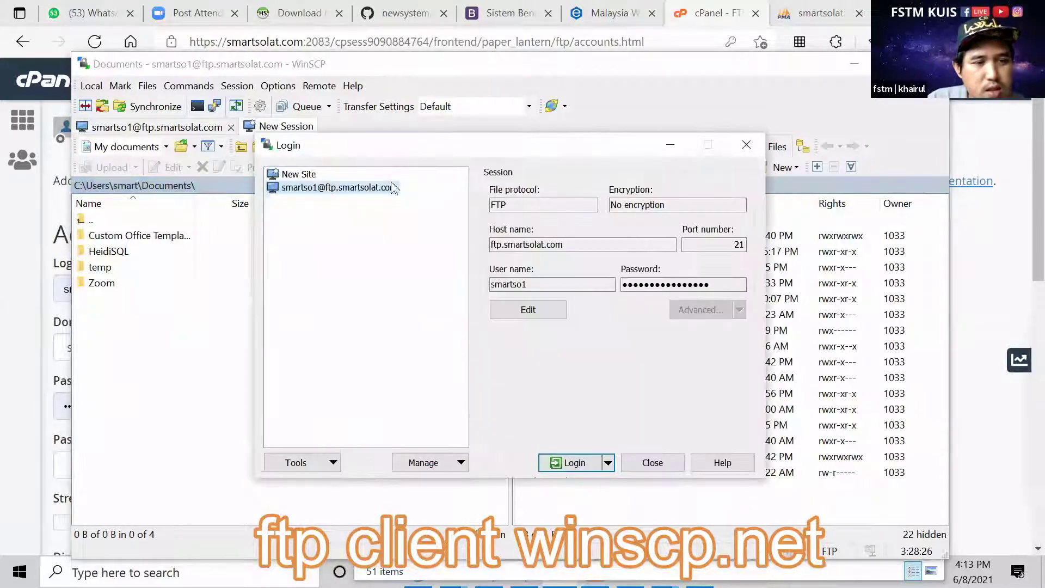
pyautogui.click(307, 177)
pyautogui.click(545, 204)
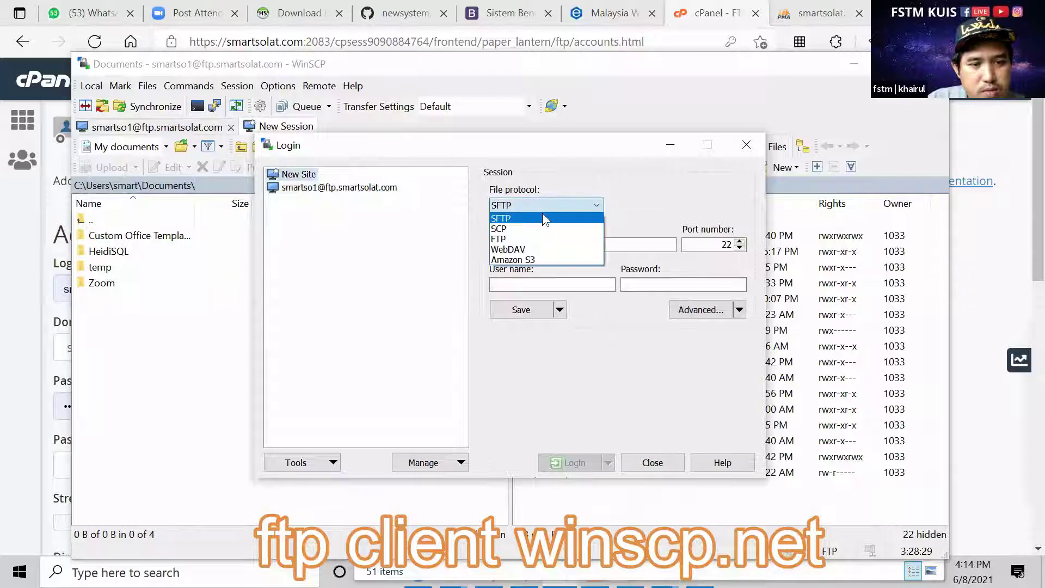
pyautogui.click(535, 239)
pyautogui.click(568, 244)
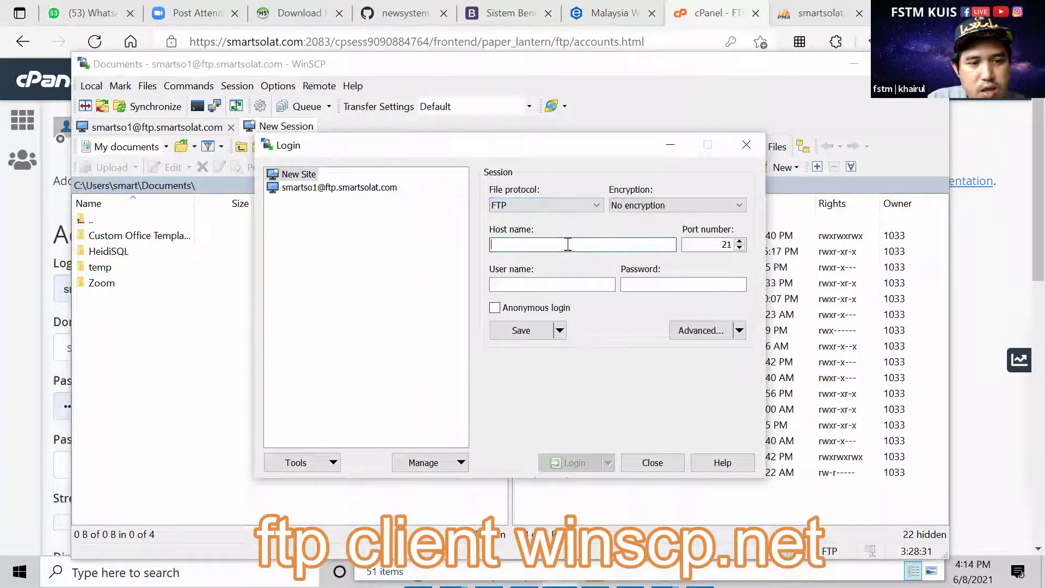
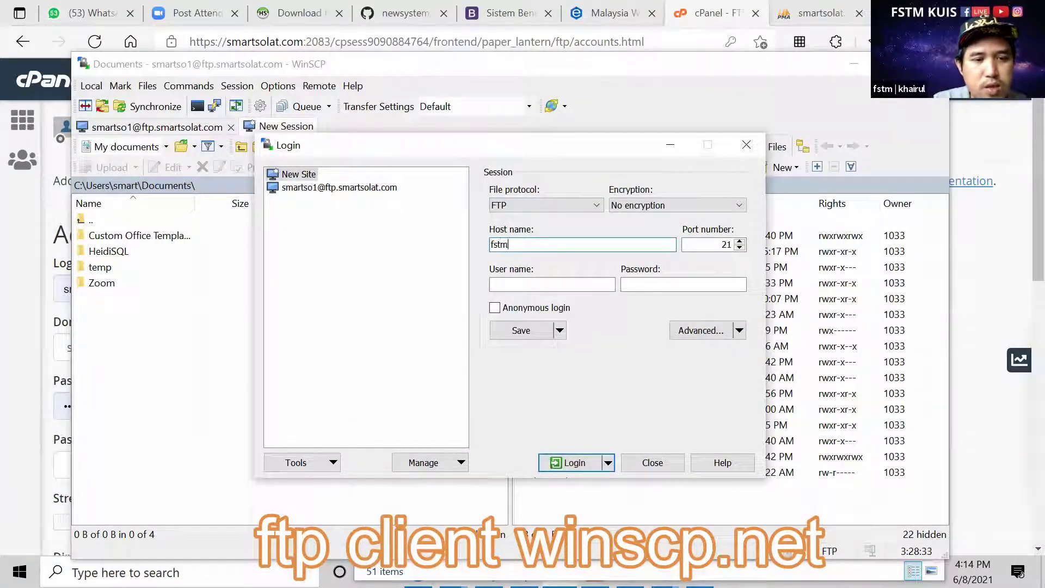
# - Enter host fstp.smartsolat.com, the account user name and password, then save the site
pyautogui.press('BackSpace')
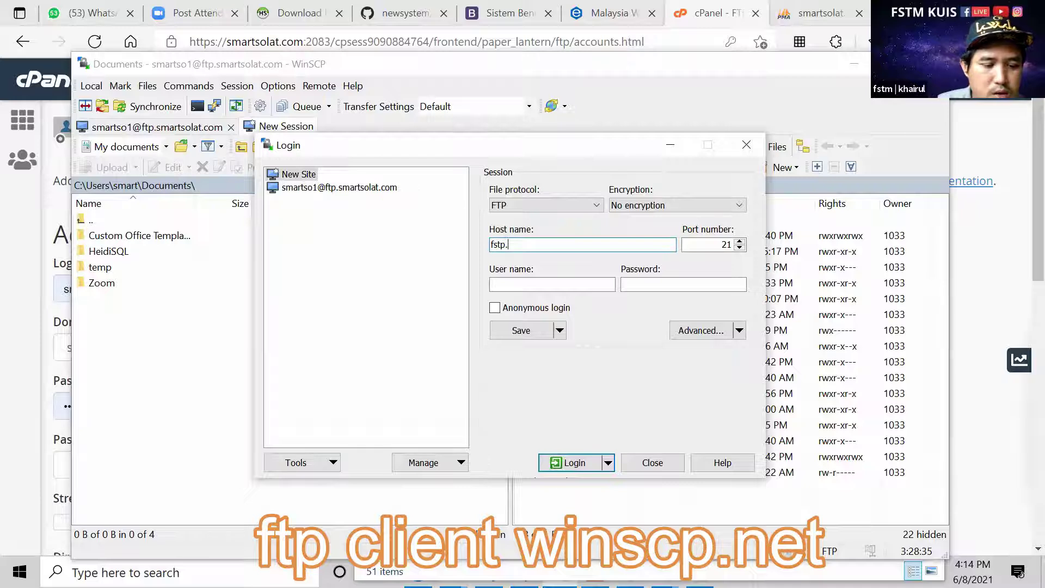
pyautogui.press('BackSpace')
pyautogui.press('BackSpace')
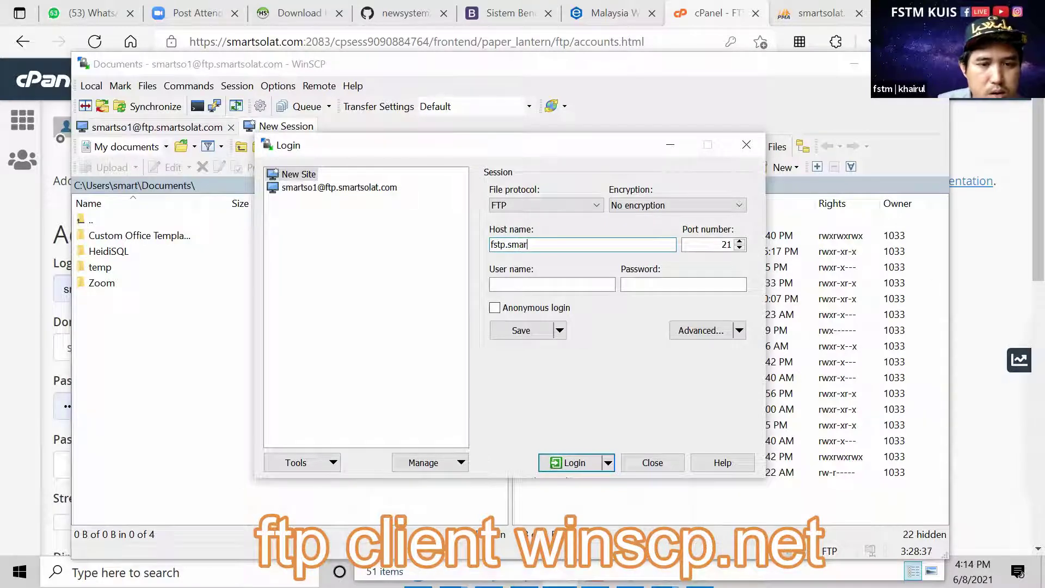
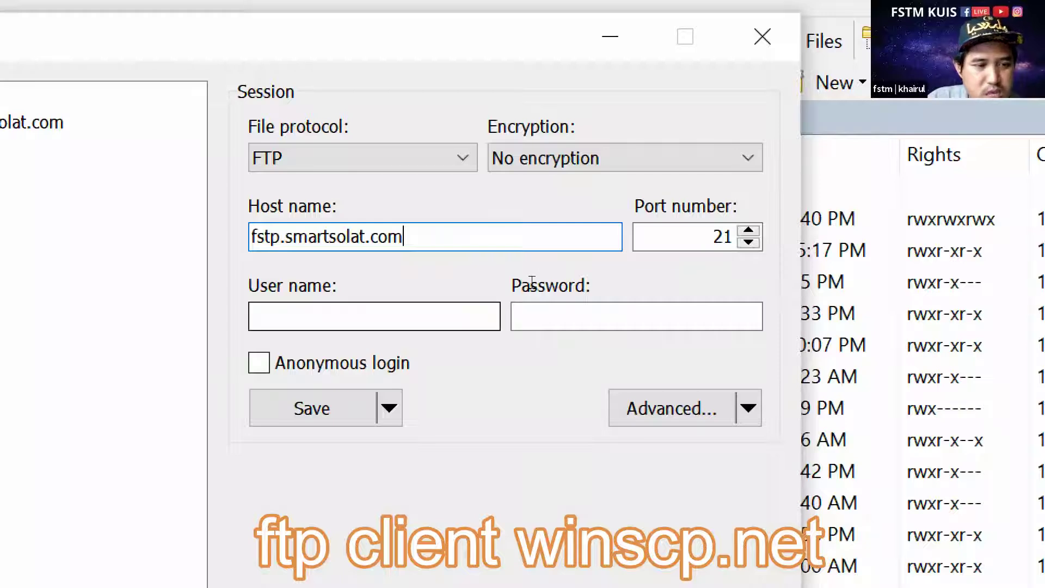
pyautogui.press('Tab')
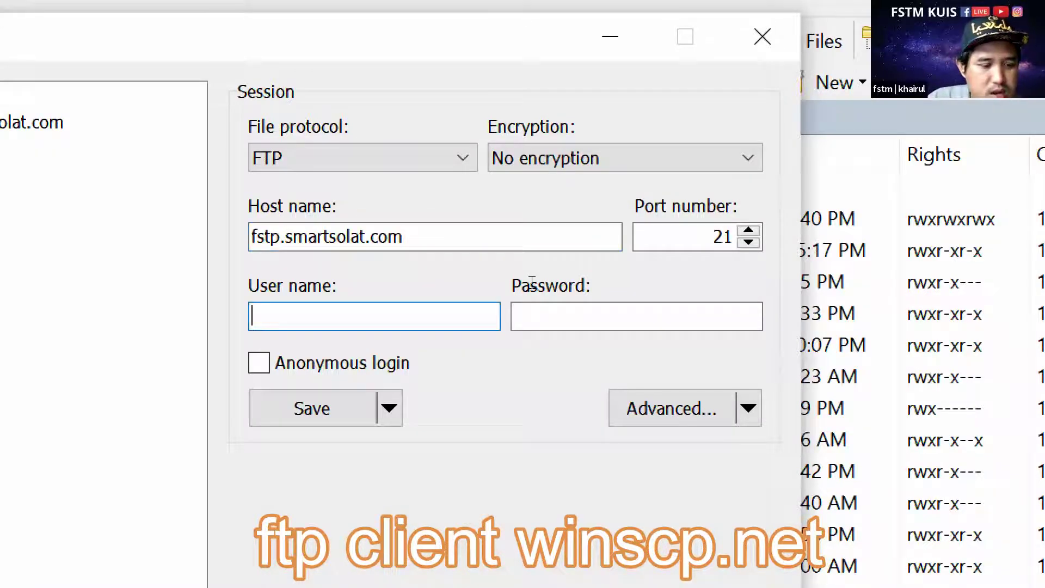
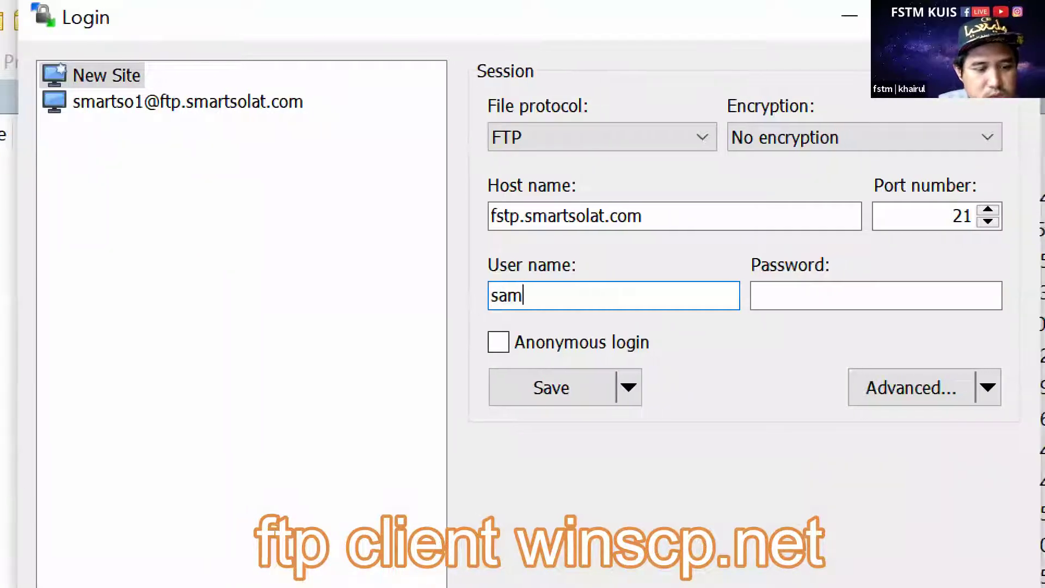
pyautogui.press('BackSpace')
pyautogui.press('BackSpace')
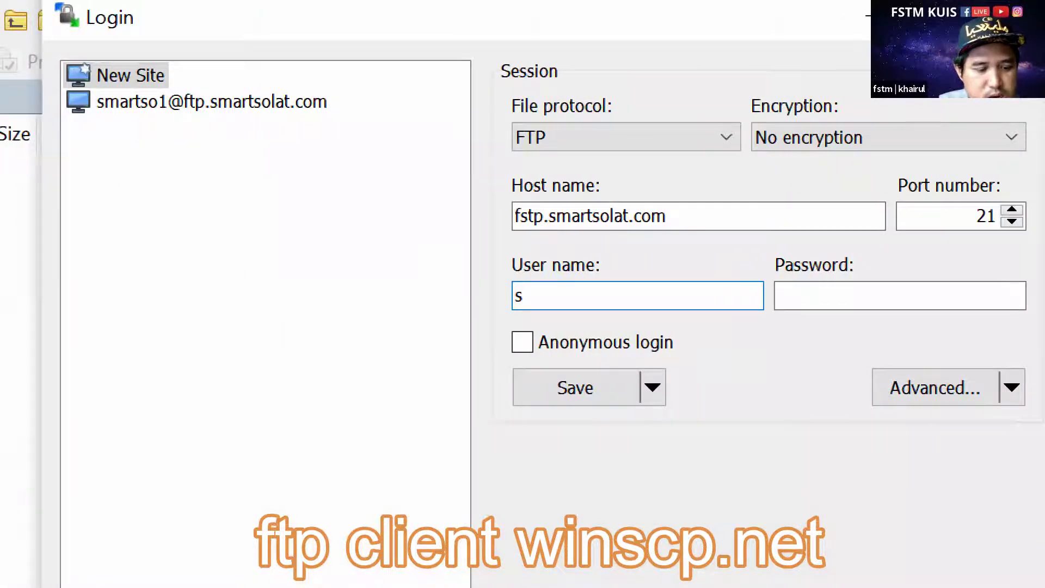
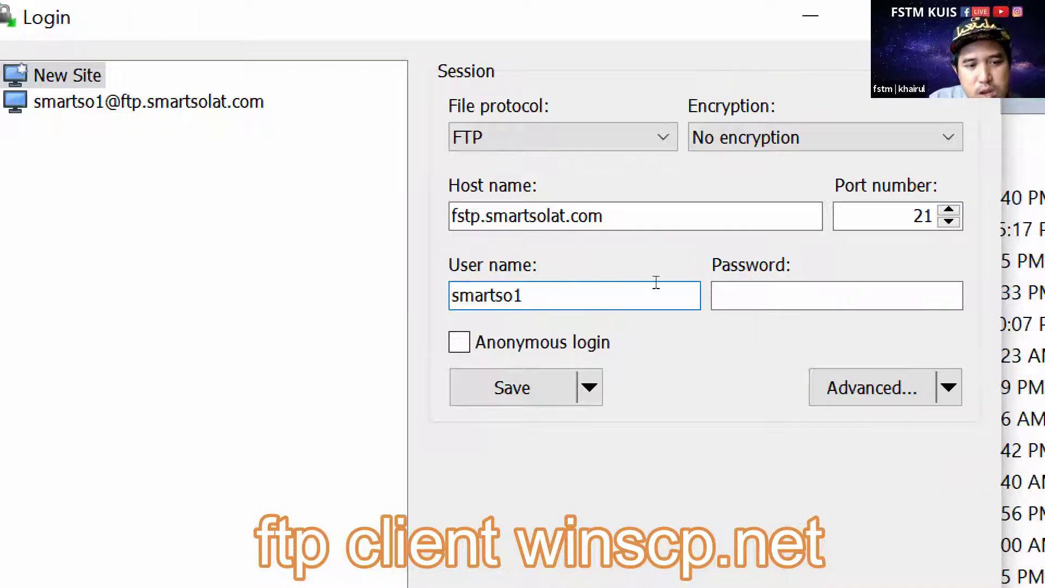
pyautogui.press('Tab')
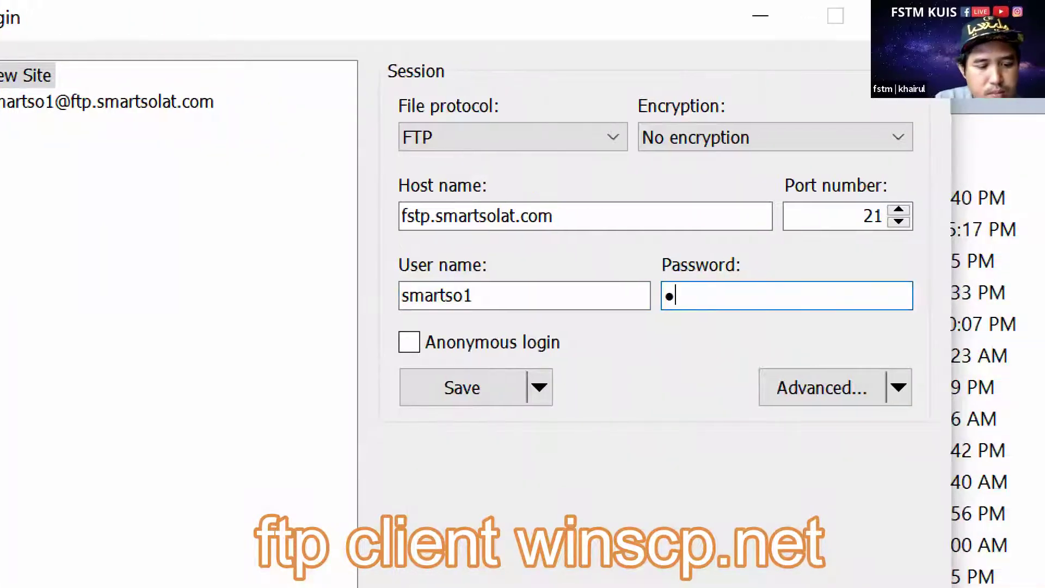
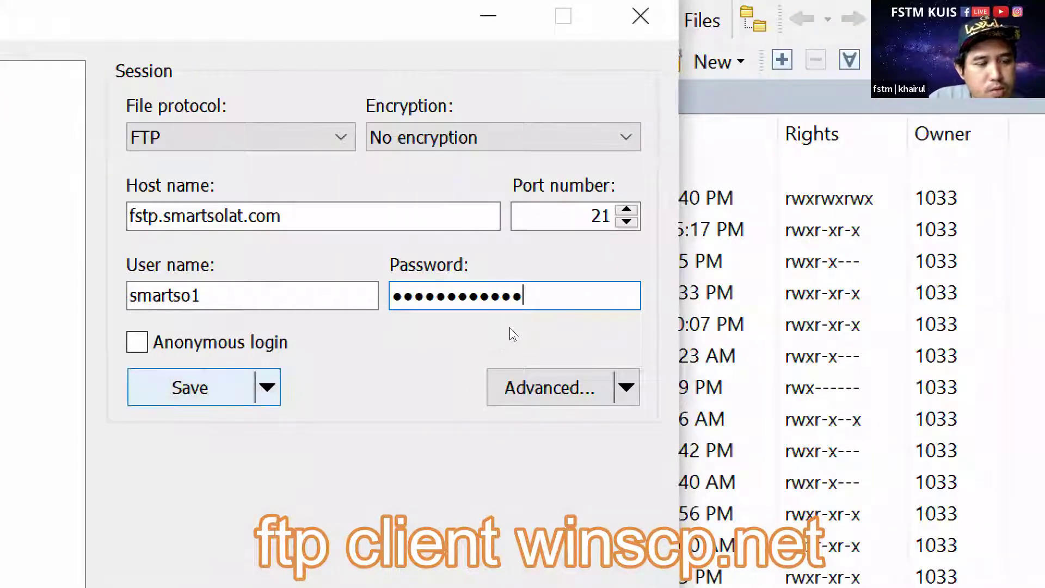
pyautogui.press('Return')
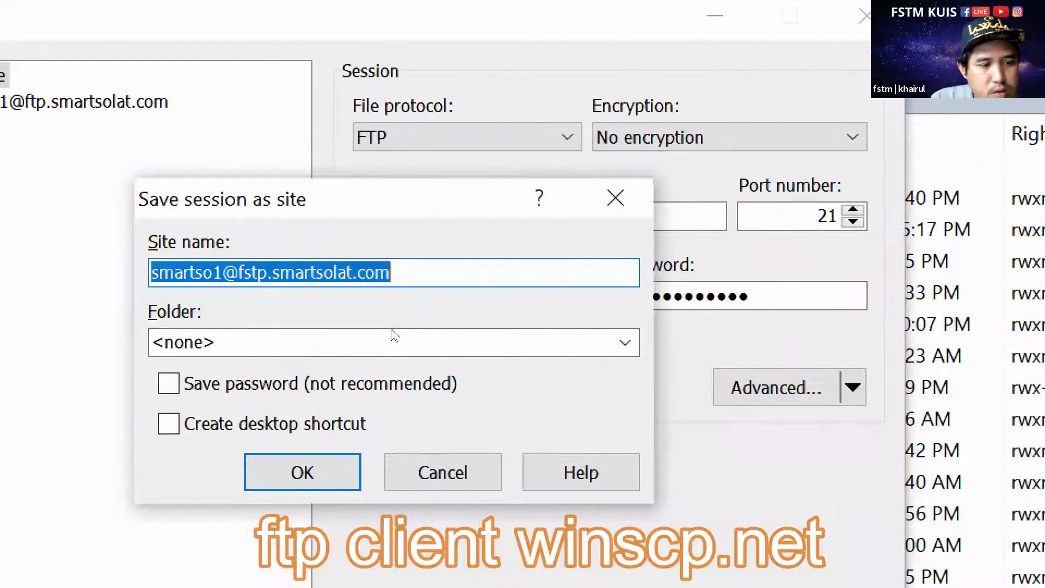
# - Save the fstp.smartsolat.com site with its password and attempt a login, which fails
pyautogui.click(461, 379)
pyautogui.press('Return')
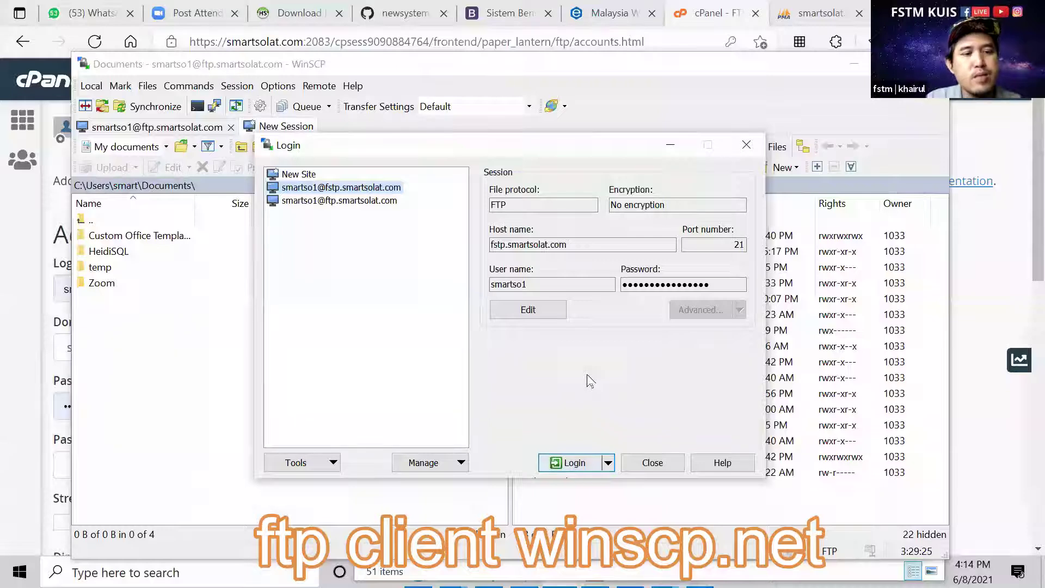
pyautogui.click(438, 582)
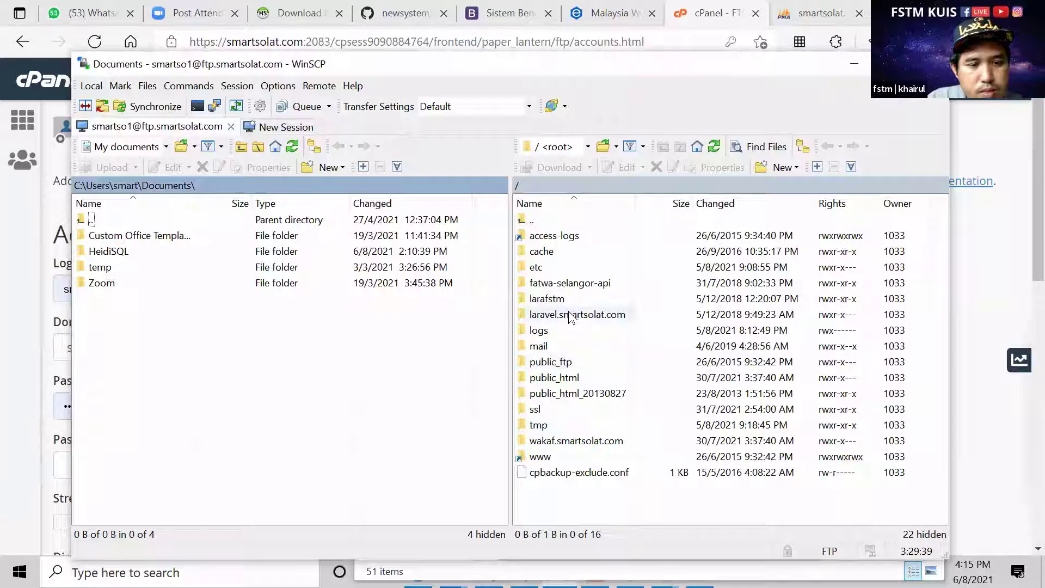
# - Open the server's public_html folder and enlarge the WinSCP window and remote panel
pyautogui.doubleClick(566, 377)
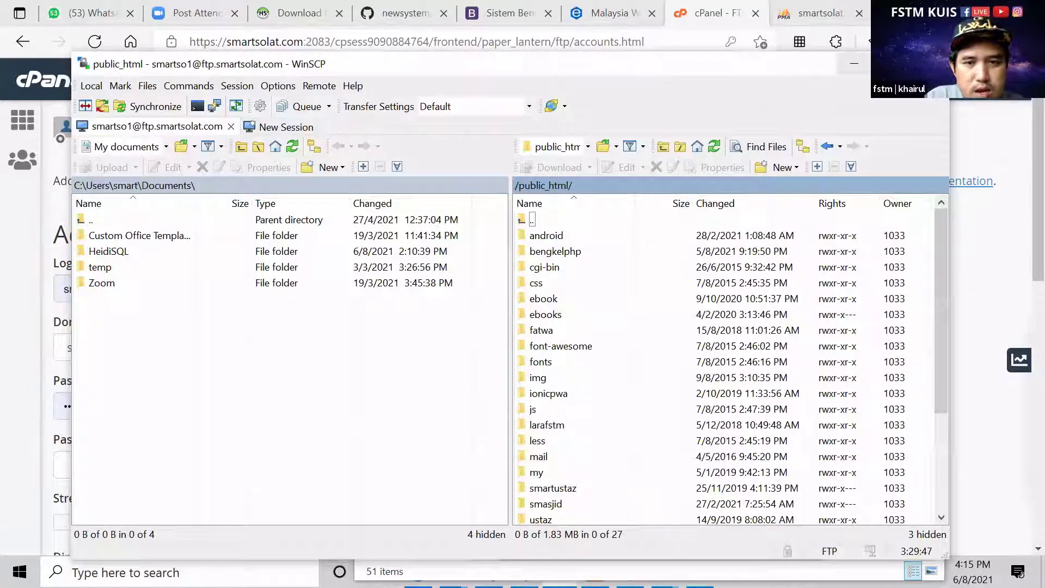
pyautogui.doubleClick(590, 64)
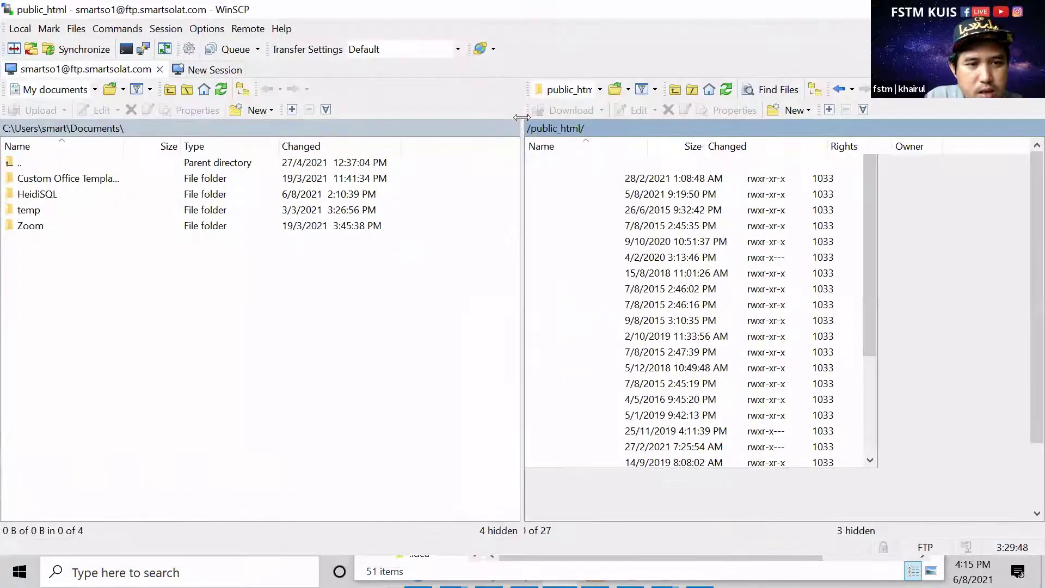
pyautogui.moveTo(460, 127); pyautogui.dragTo(417, 127)
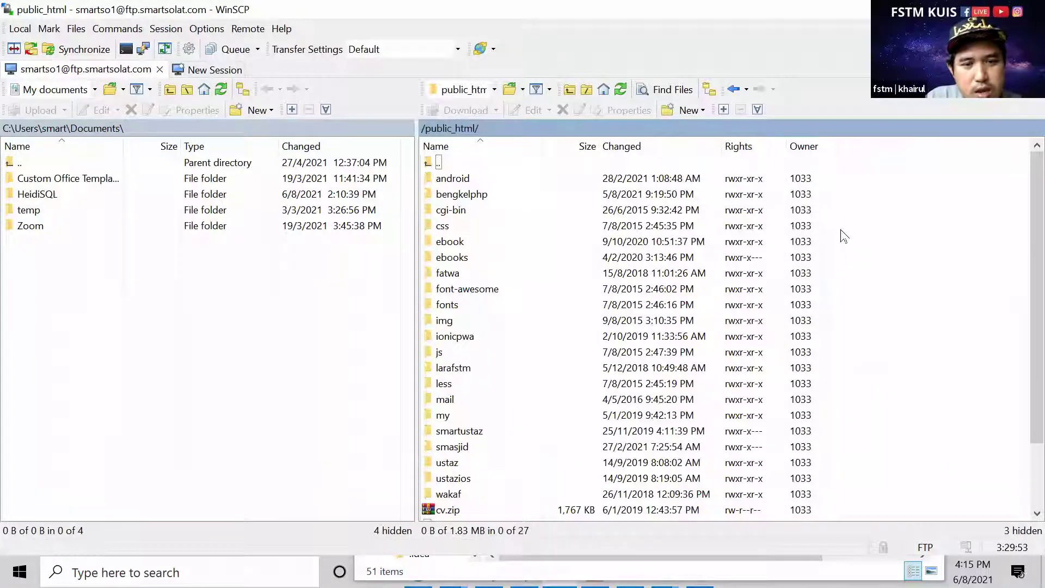
# - Create a new directory named bengkelphpogos inside public_html
pyautogui.rightClick(864, 210)
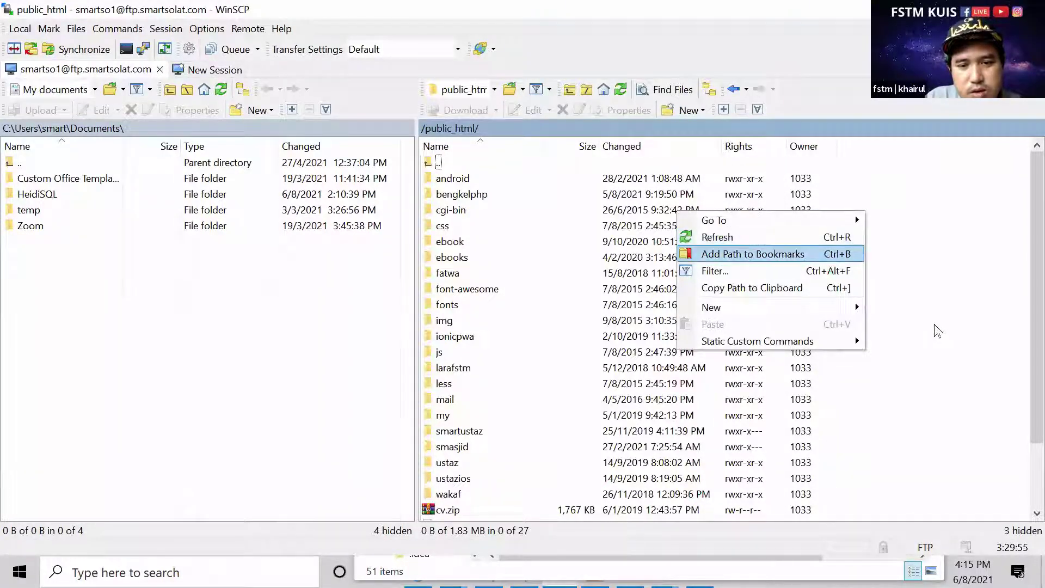
pyautogui.moveTo(822, 309)
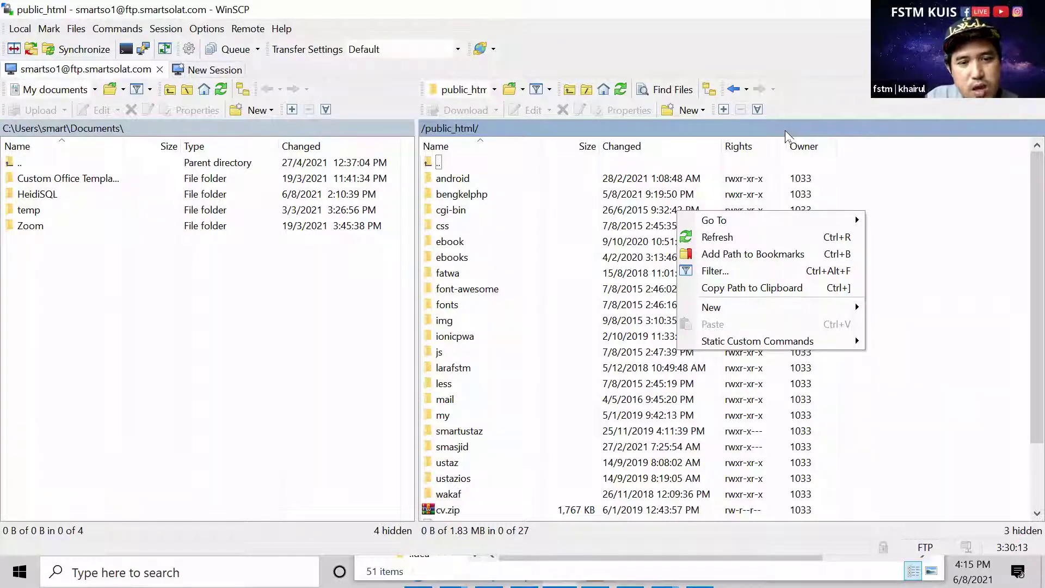
pyautogui.click(965, 254)
pyautogui.rightClick(966, 254)
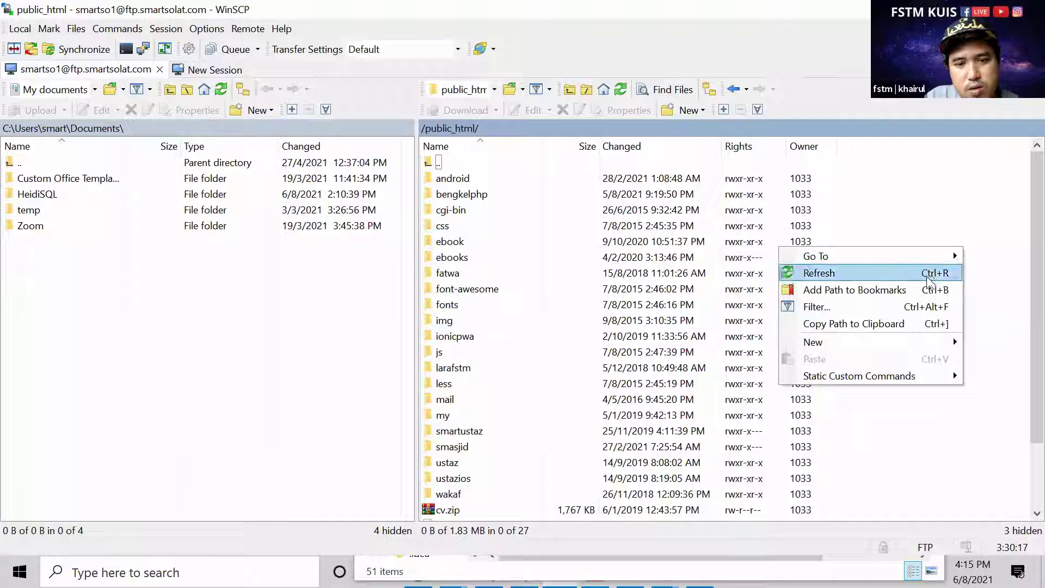
pyautogui.moveTo(911, 338)
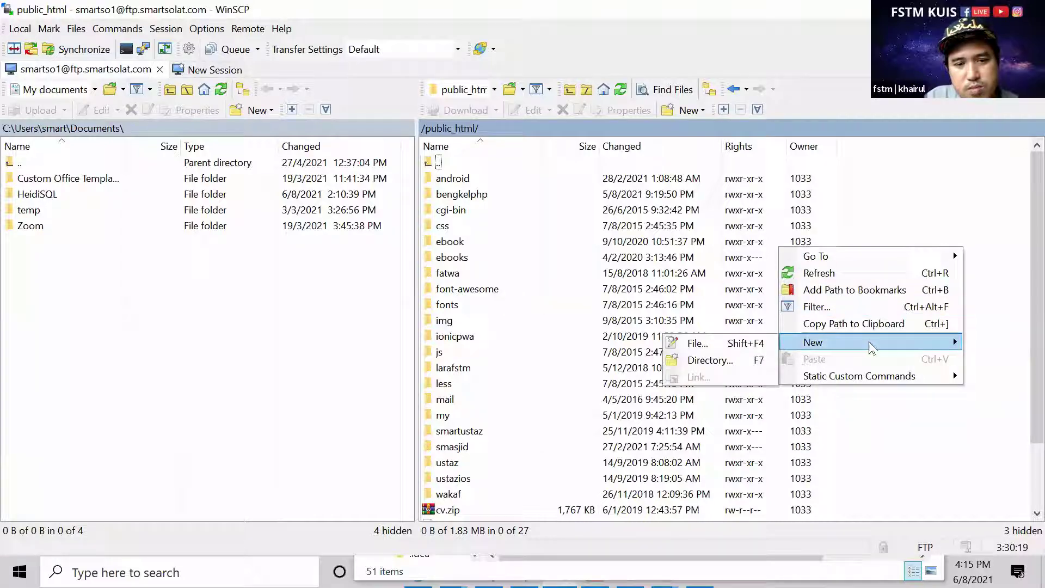
pyautogui.click(772, 359)
pyautogui.write('bengkelphpogos')
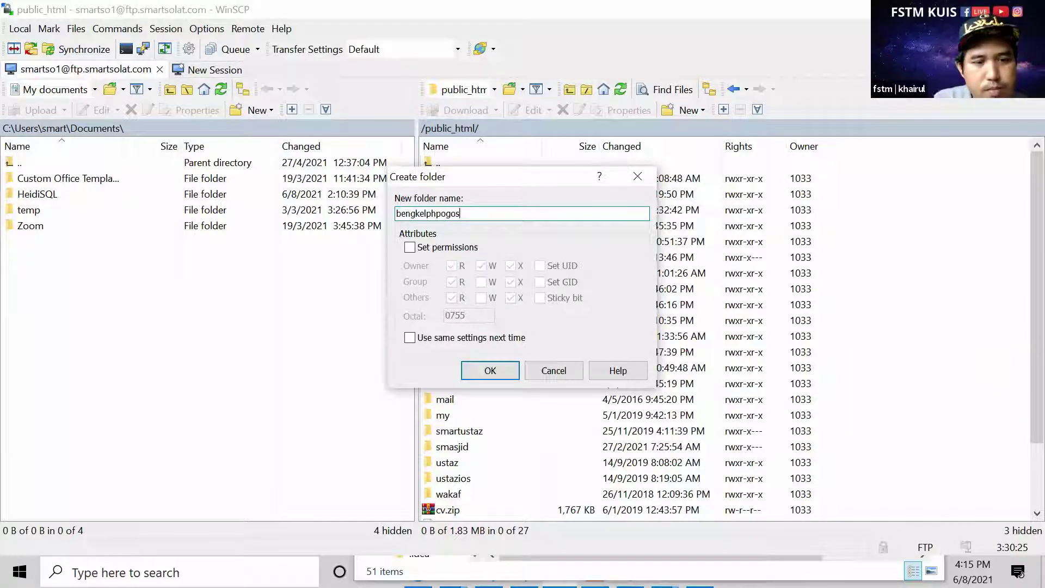
pyautogui.click(500, 374)
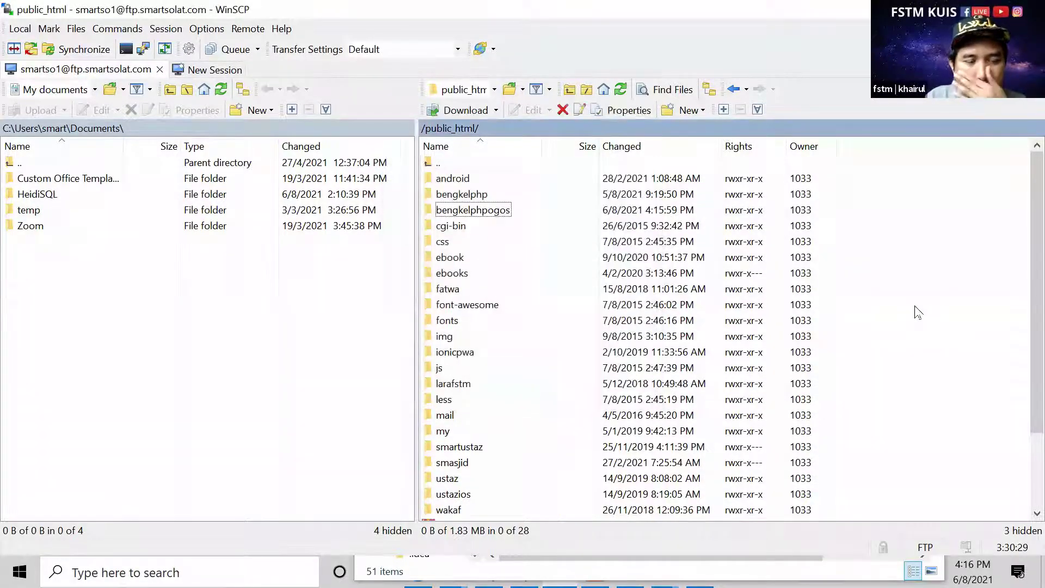
# - Open the remote bengkelphpogos folder and move the local side to the root of C:
pyautogui.doubleClick(489, 217)
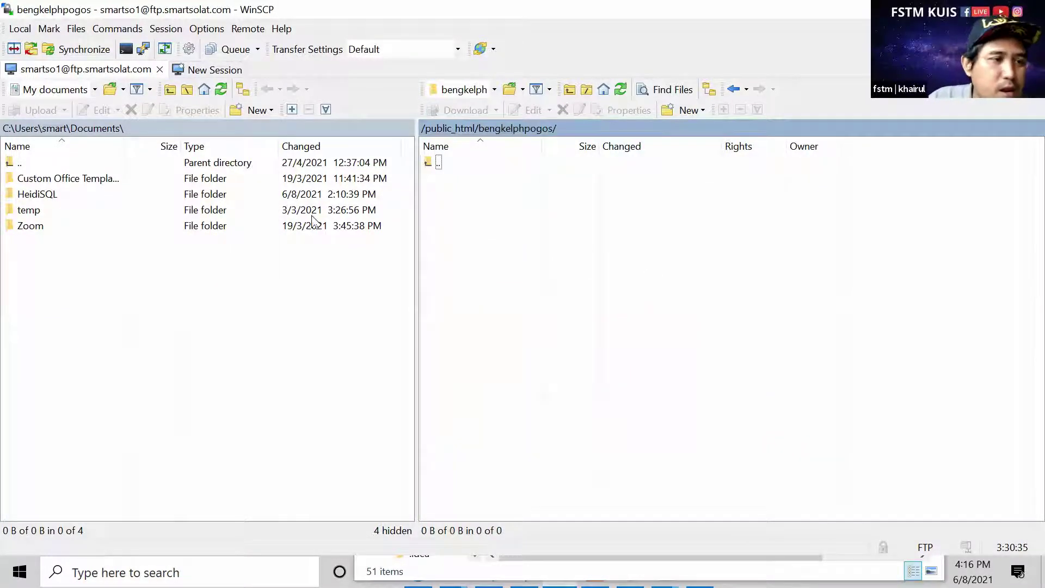
pyautogui.click(96, 90)
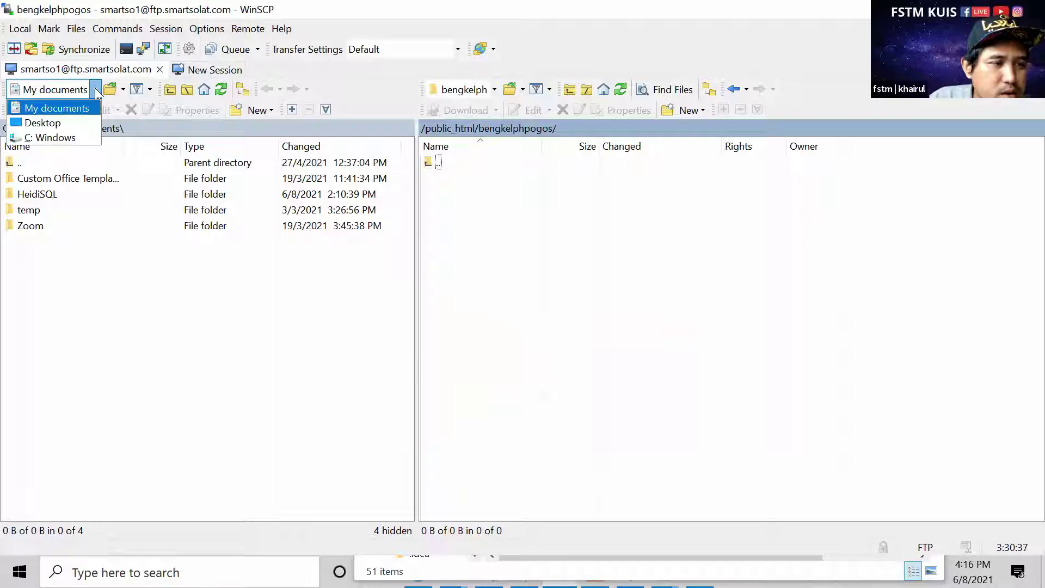
pyautogui.click(71, 134)
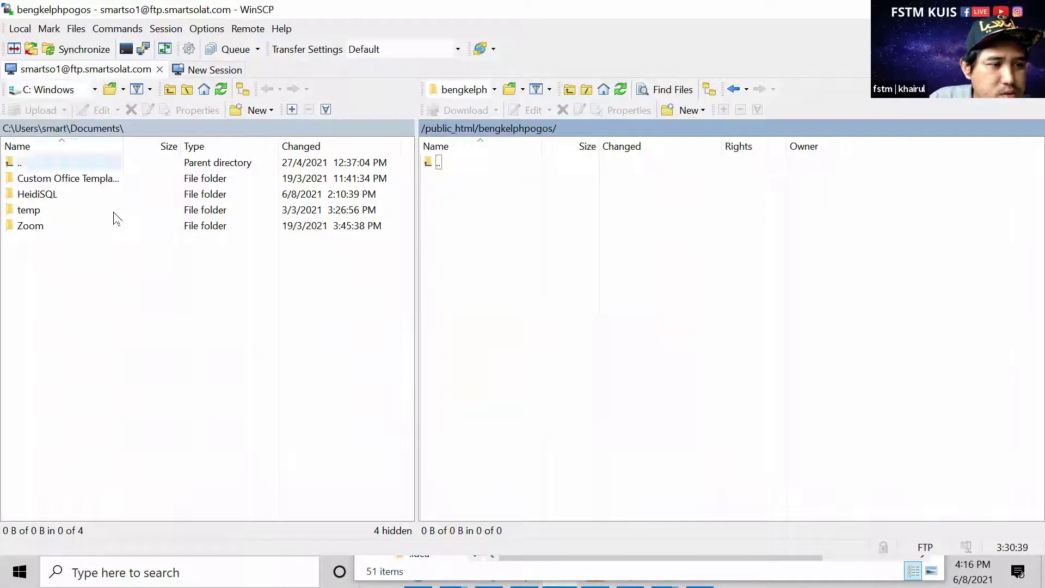
pyautogui.doubleClick(19, 163)
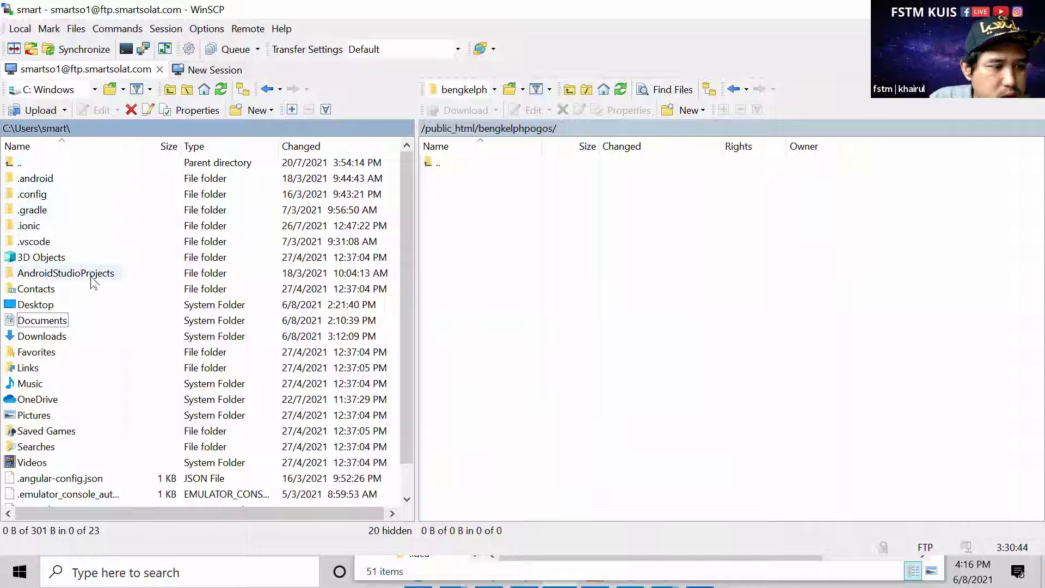
pyautogui.doubleClick(17, 164)
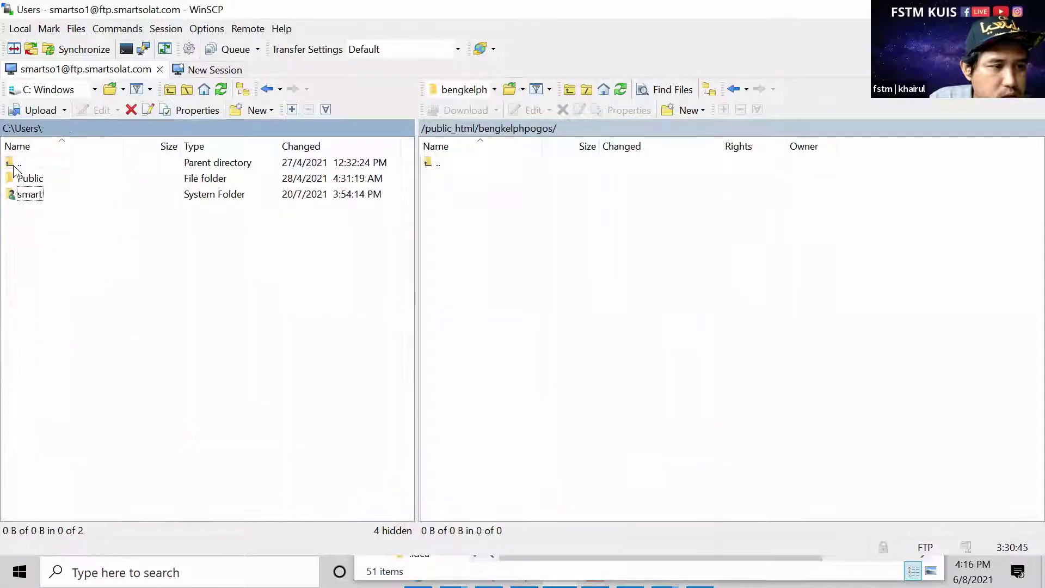
pyautogui.doubleClick(15, 166)
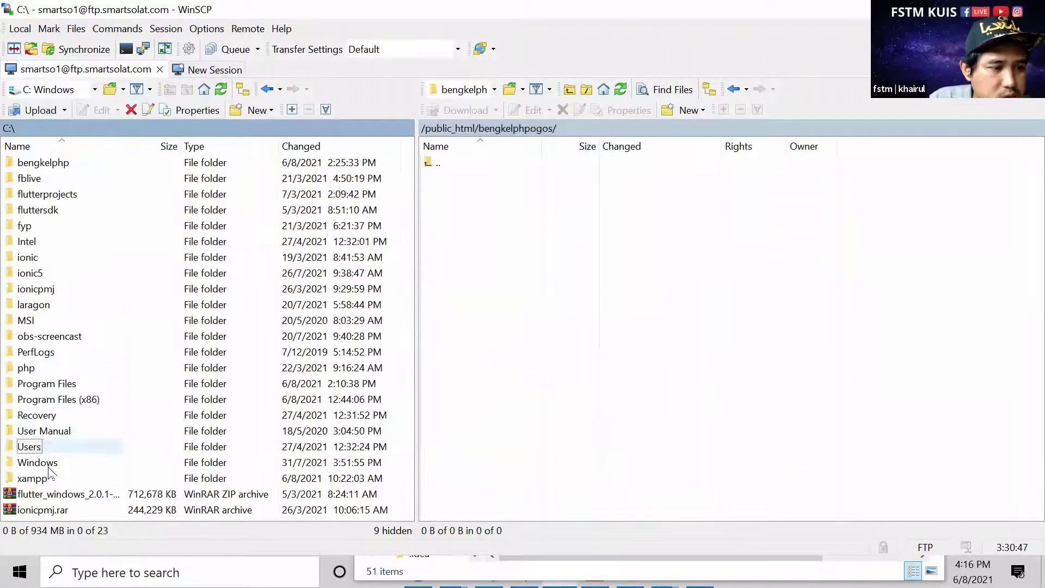
# - Navigate locally to xampp\htdocs\bengkelphp and select all 51 project items
pyautogui.doubleClick(46, 481)
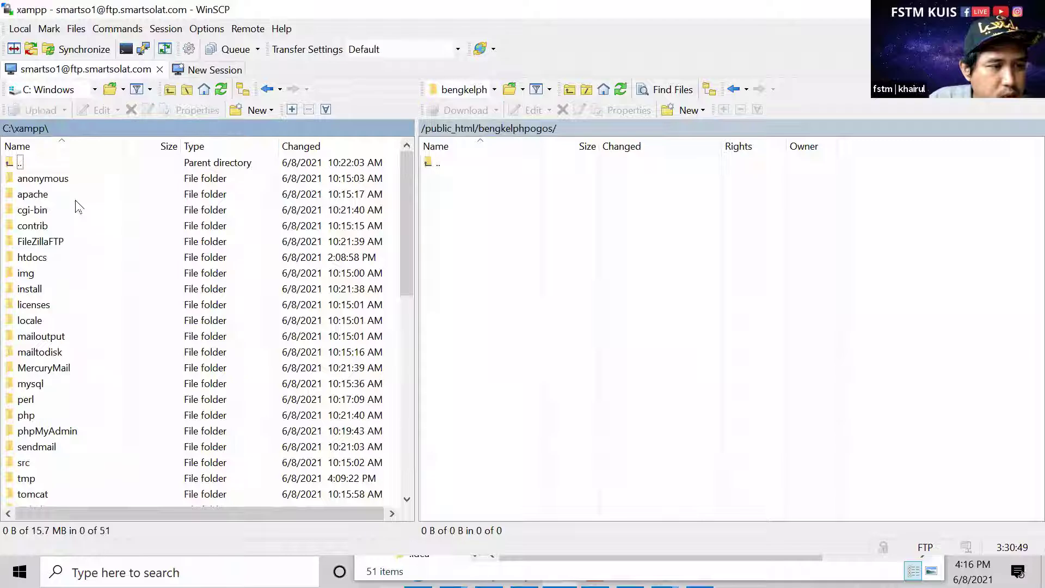
pyautogui.doubleClick(47, 256)
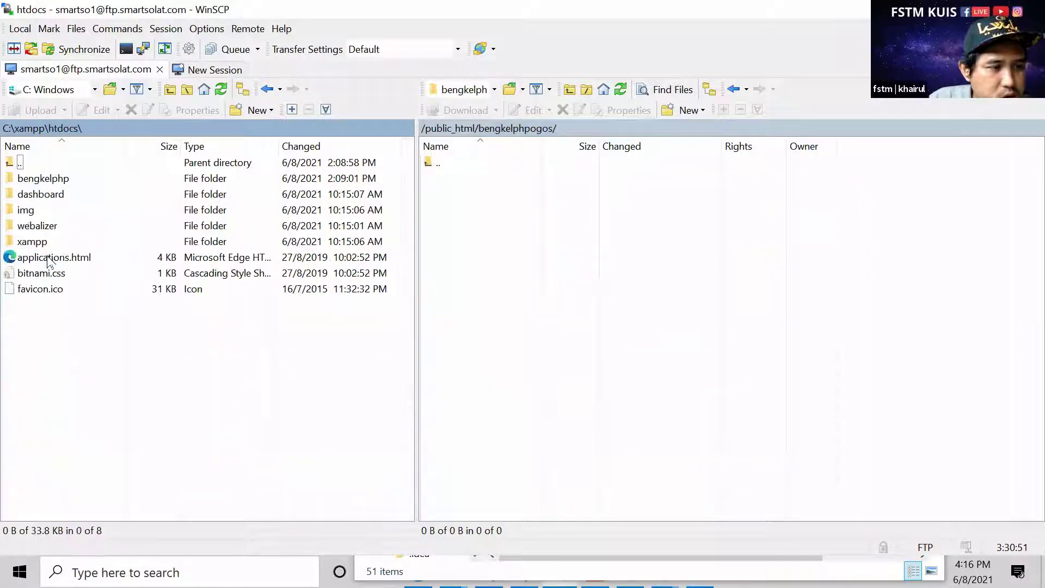
pyautogui.doubleClick(58, 183)
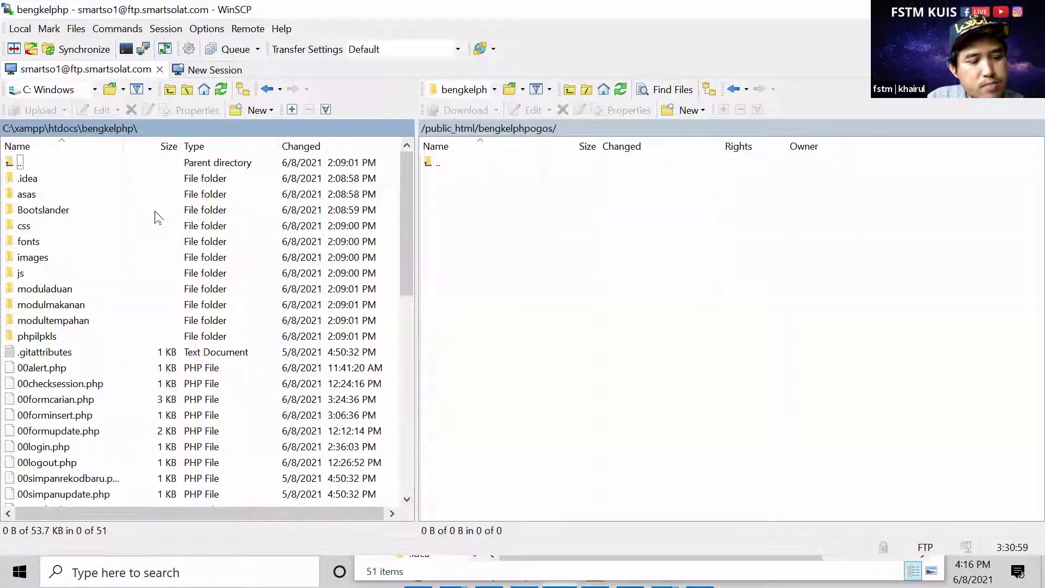
pyautogui.hotkey('ctrl', 'a')
# - Upload the 51 selected bengkelphp items into /public_html/bengkelphpogos/, then return to Visual Studio Code
pyautogui.moveTo(50, 210); pyautogui.dragTo(648, 240)
pyautogui.click(568, 325)
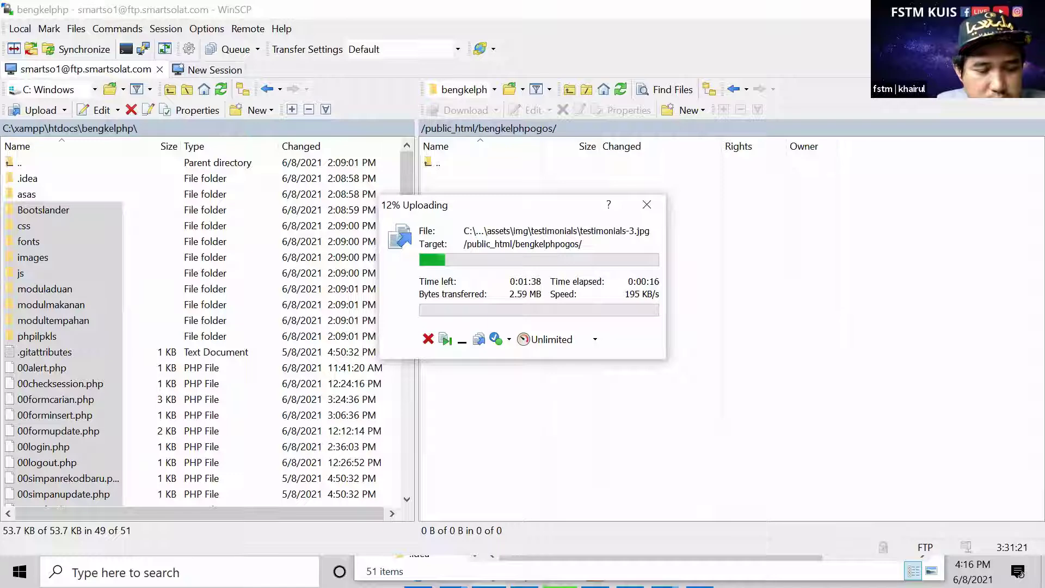
pyautogui.moveTo(488, 572)
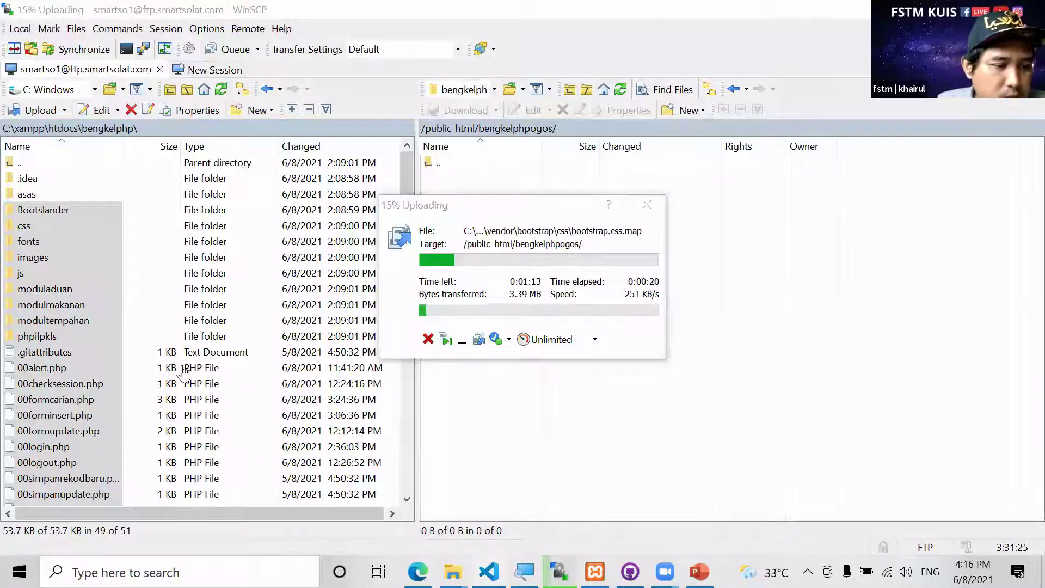
pyautogui.hotkey('alt', 'Tab')
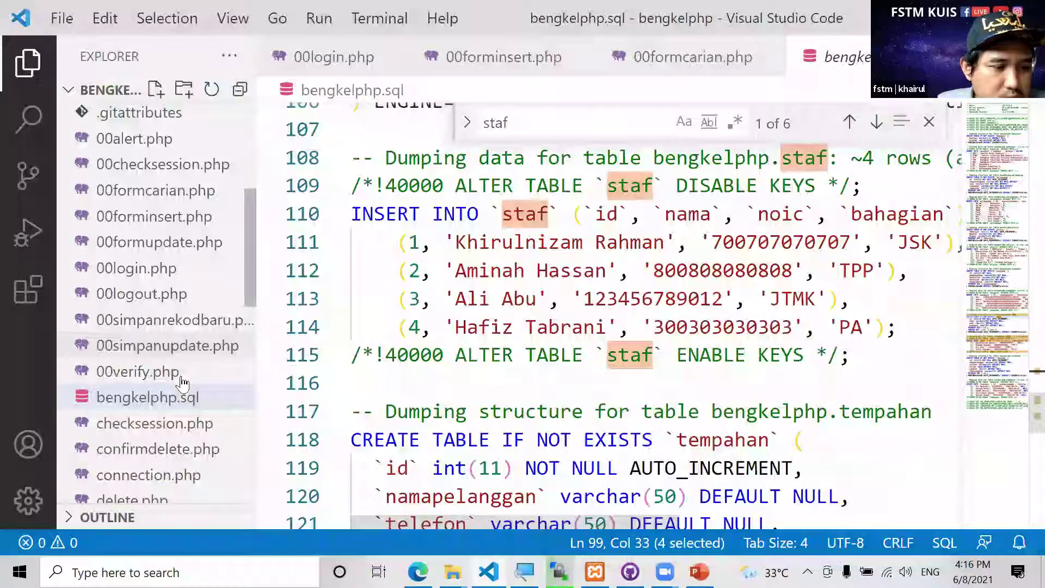
# - Open index-sample.php in the editor and close the 'staf' search
pyautogui.scroll(-5, 181, 381)
pyautogui.click(181, 354)
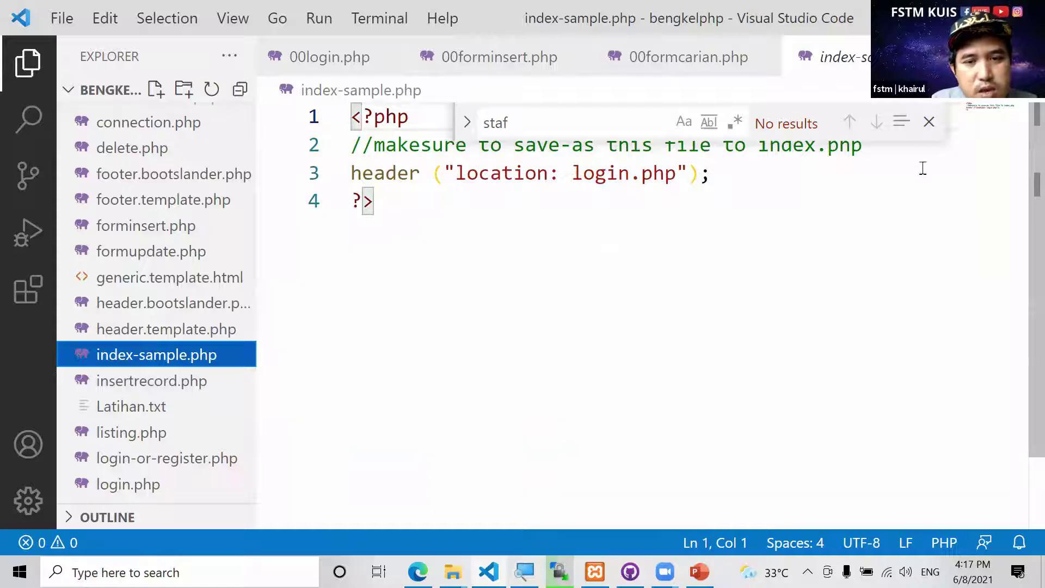
pyautogui.click(930, 122)
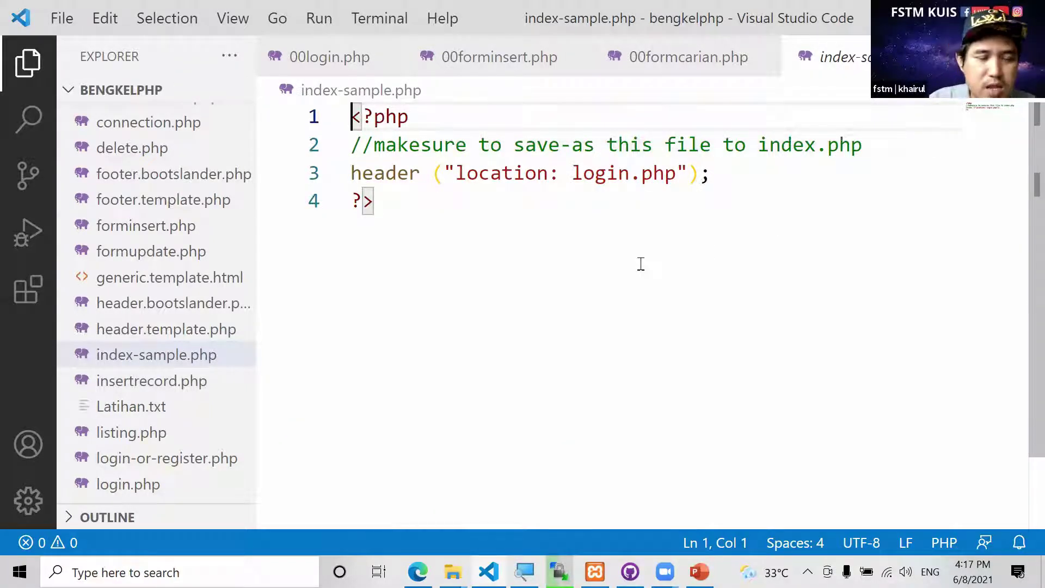
pyautogui.doubleClick(608, 173)
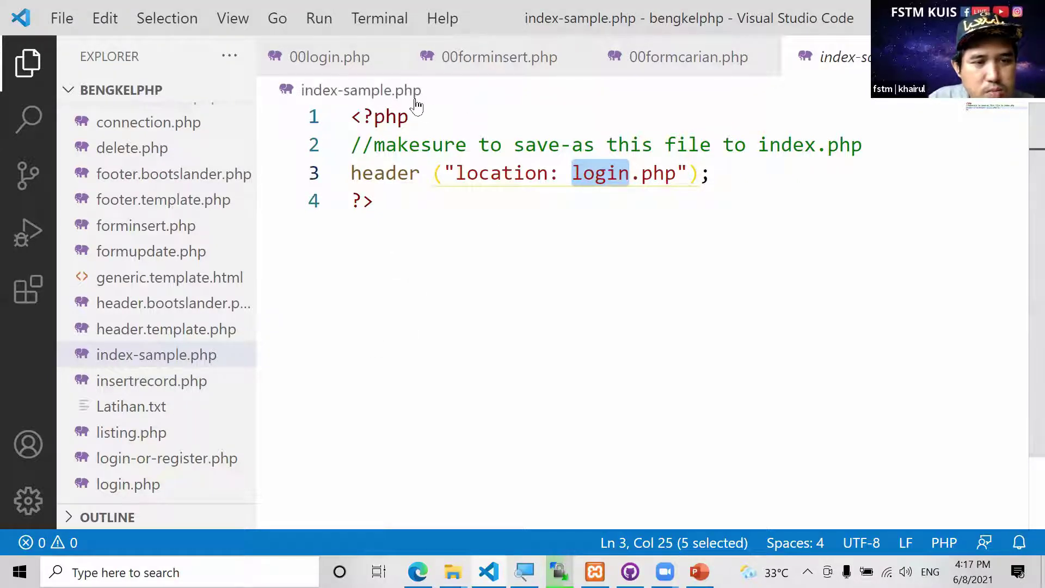
# - Save index-sample.php as a copy named index.php
pyautogui.click(68, 14)
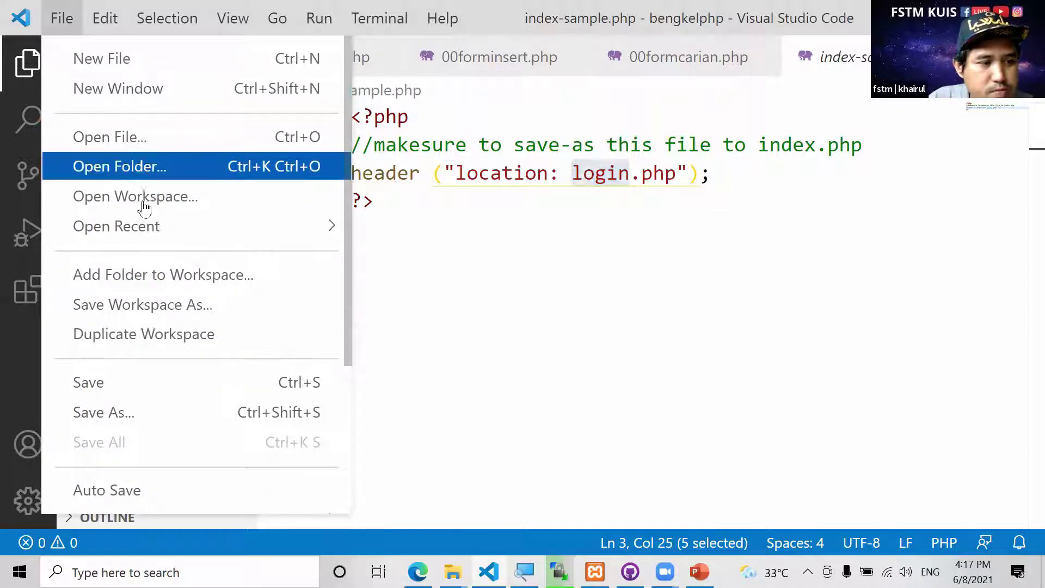
pyautogui.click(156, 415)
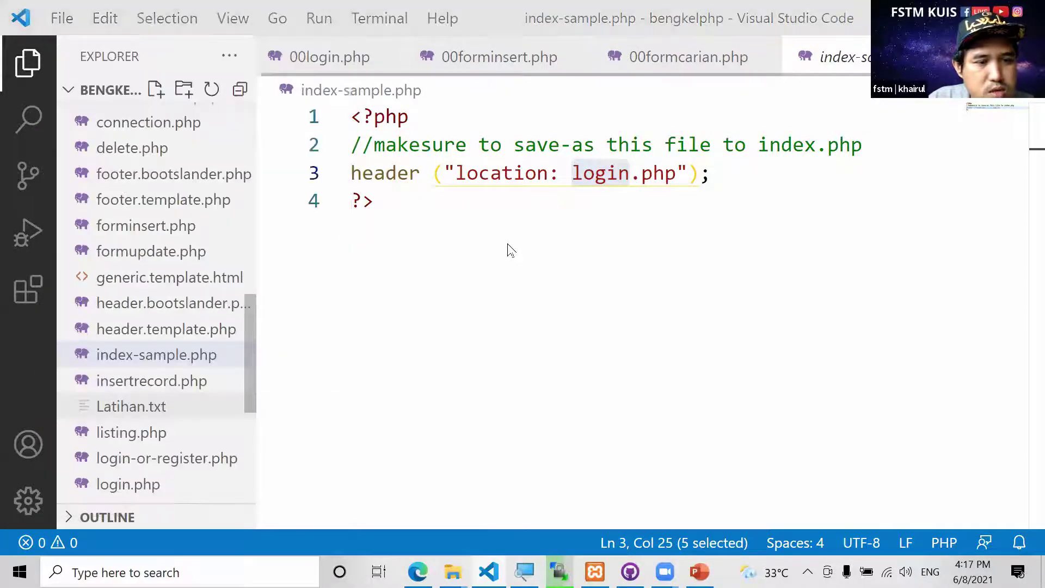
pyautogui.write('ind')
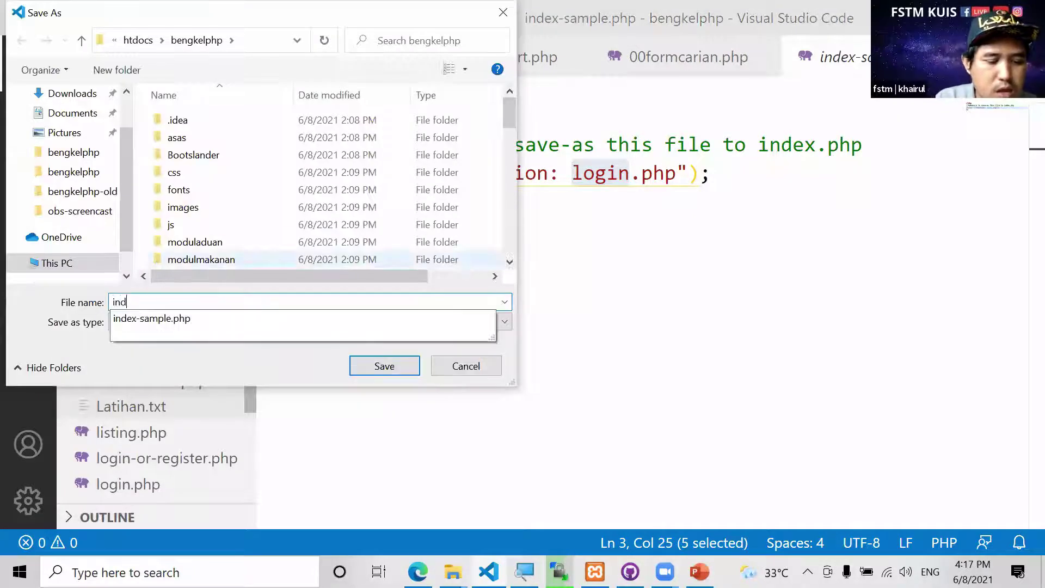
pyautogui.write('ex.php')
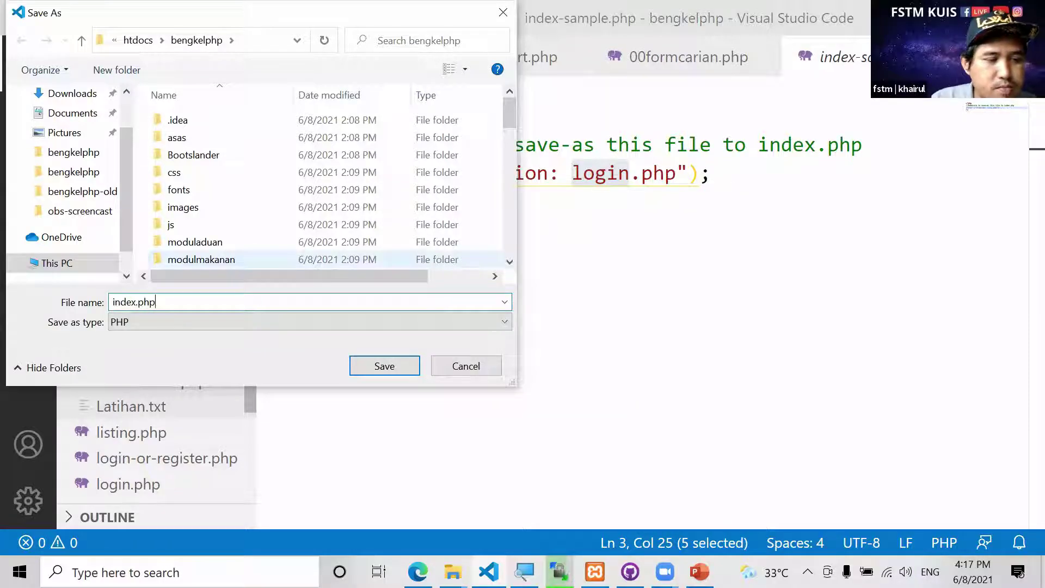
pyautogui.click(386, 367)
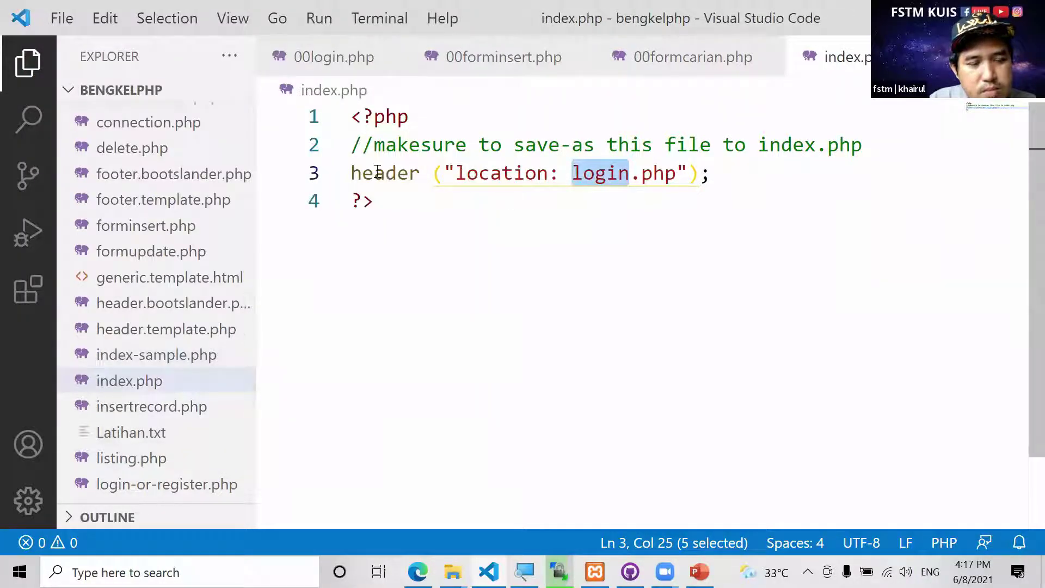
# - Change the line 3 redirect from login.php to 00login.php and save index.php
pyautogui.doubleClick(375, 172)
pyautogui.doubleClick(544, 173)
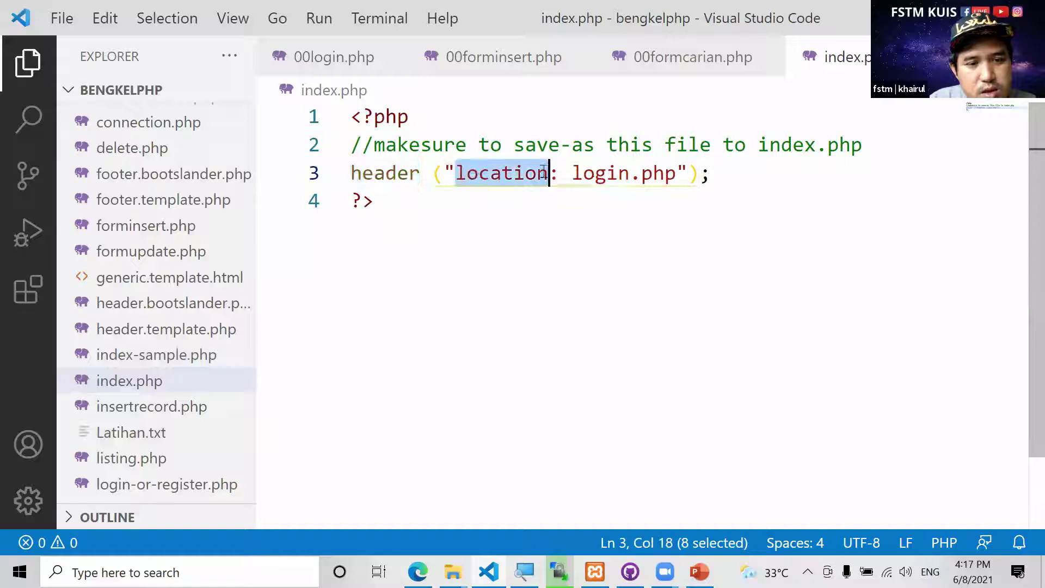
pyautogui.click(574, 173)
pyautogui.write('00')
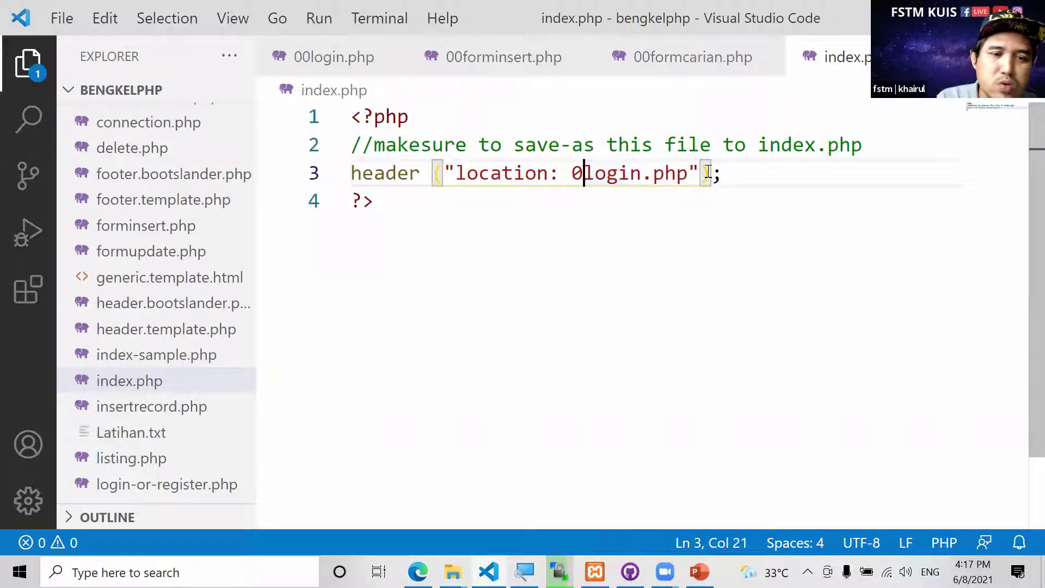
pyautogui.hotkey('ctrl', 's')
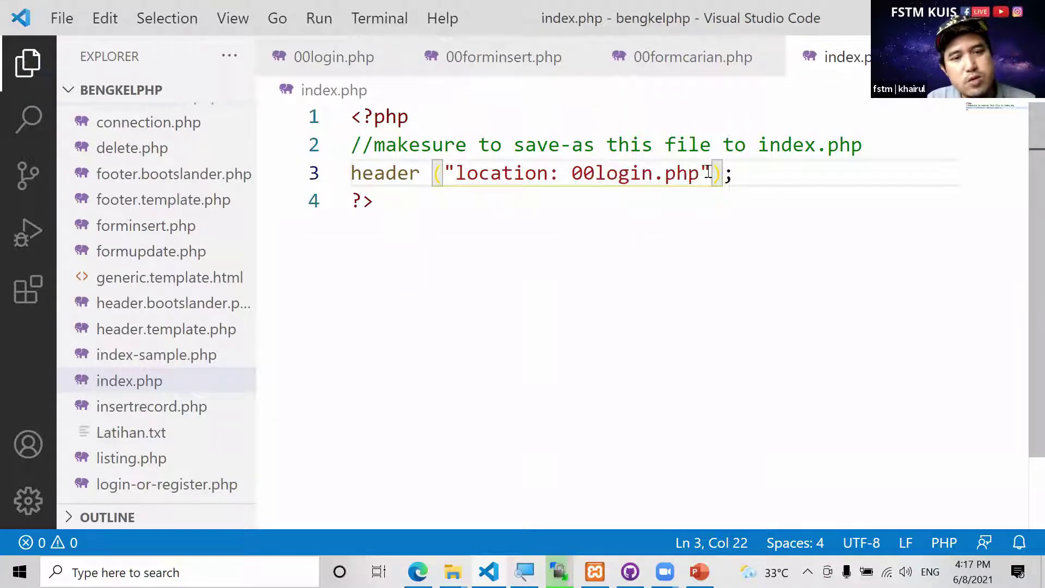
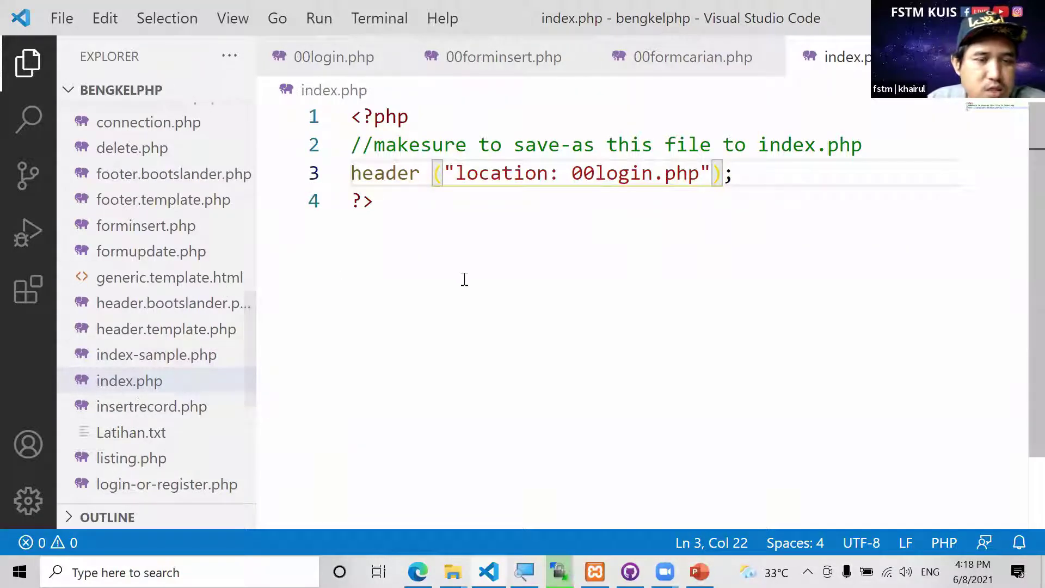
# - Select '00login' in index.php's line 3 redirect while the WinSCP upload reaches 99%
pyautogui.doubleClick(614, 173)
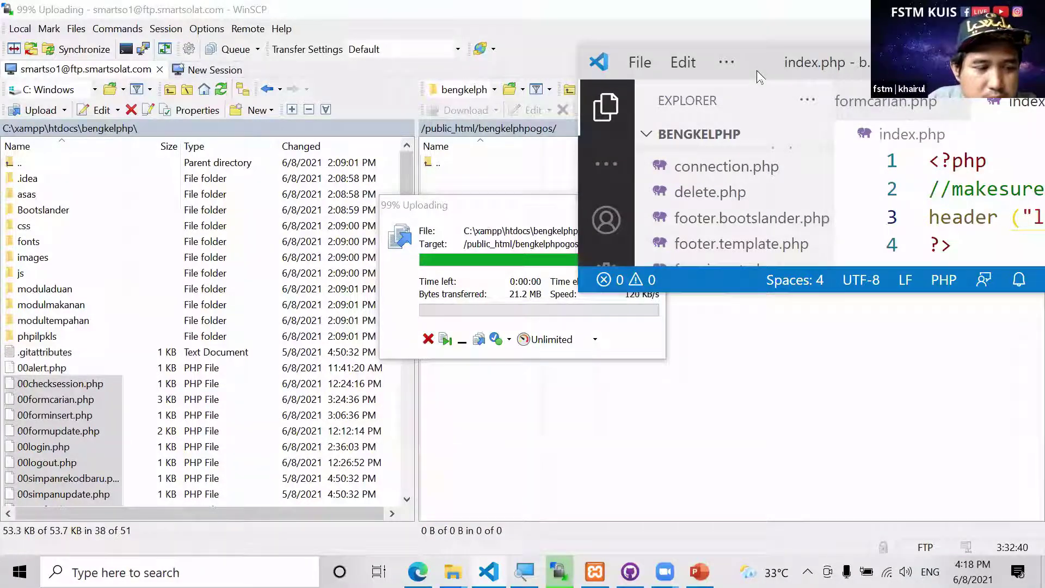
# - Move the code editor aside and let the upload to /public_html/bengkelphpogos finish
pyautogui.moveTo(757, 71); pyautogui.dragTo(680, 408)
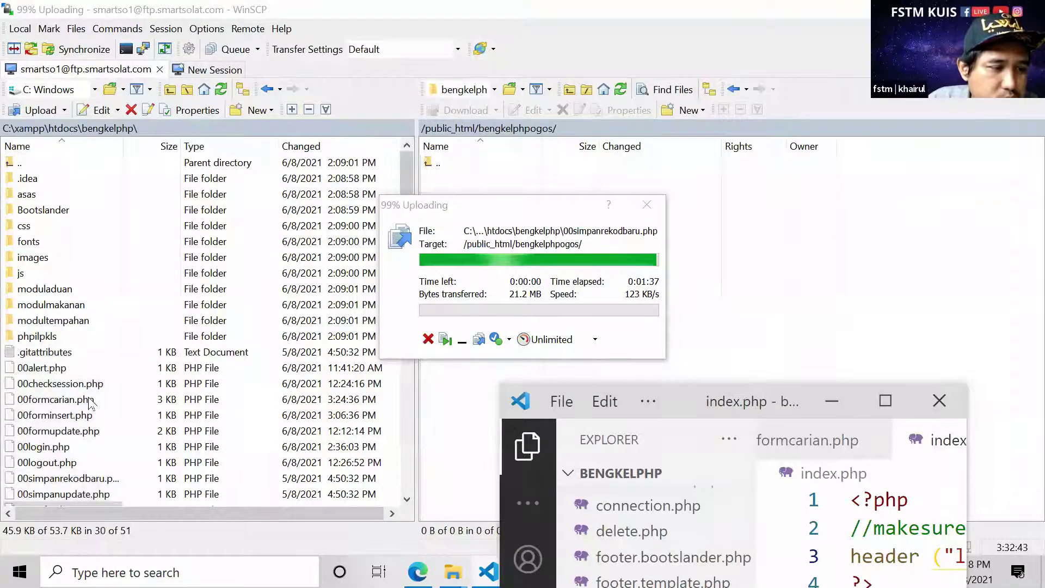
pyautogui.scroll(-8, 90, 402)
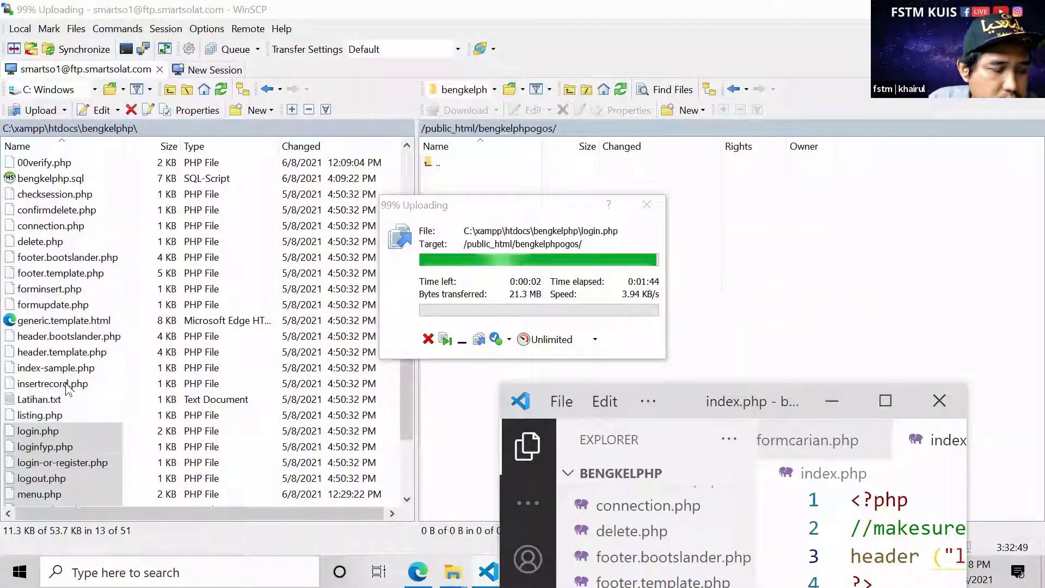
pyautogui.scroll(-3, 65, 388)
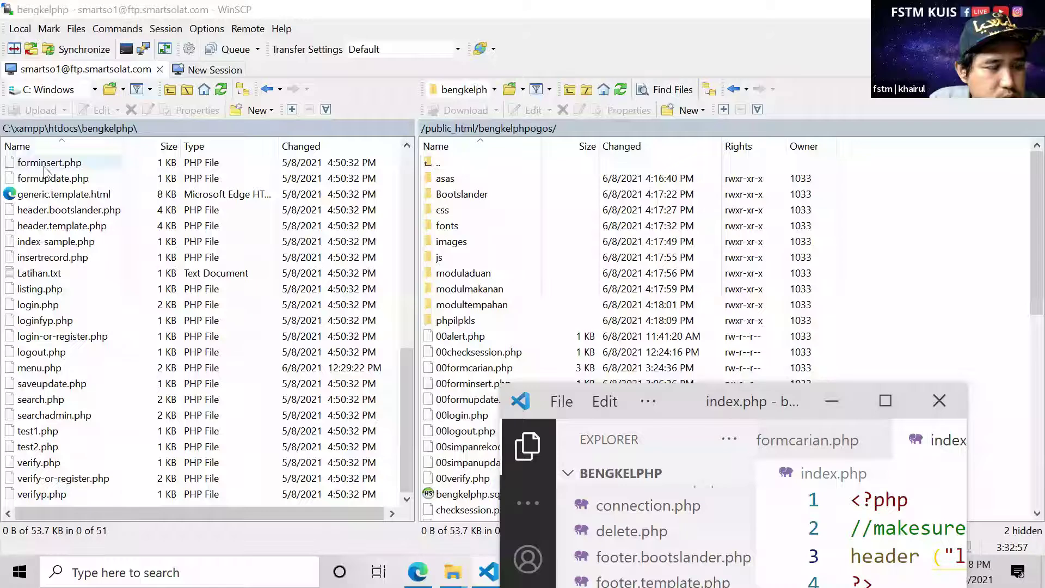
pyautogui.scroll(8, 47, 202)
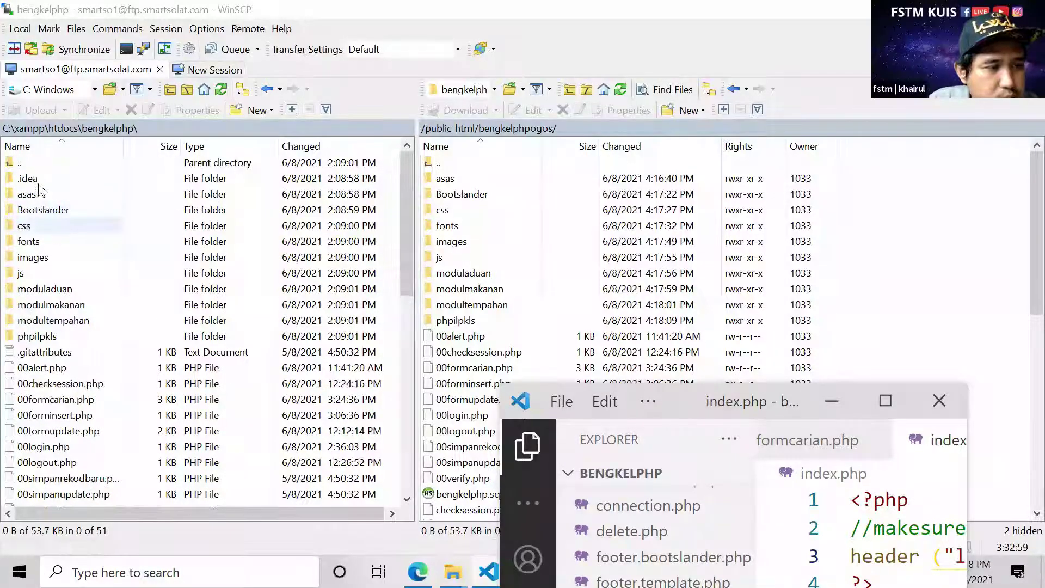
# - Refresh the local bengkelphp folder from htdocs and select its index.php
pyautogui.click(69, 127)
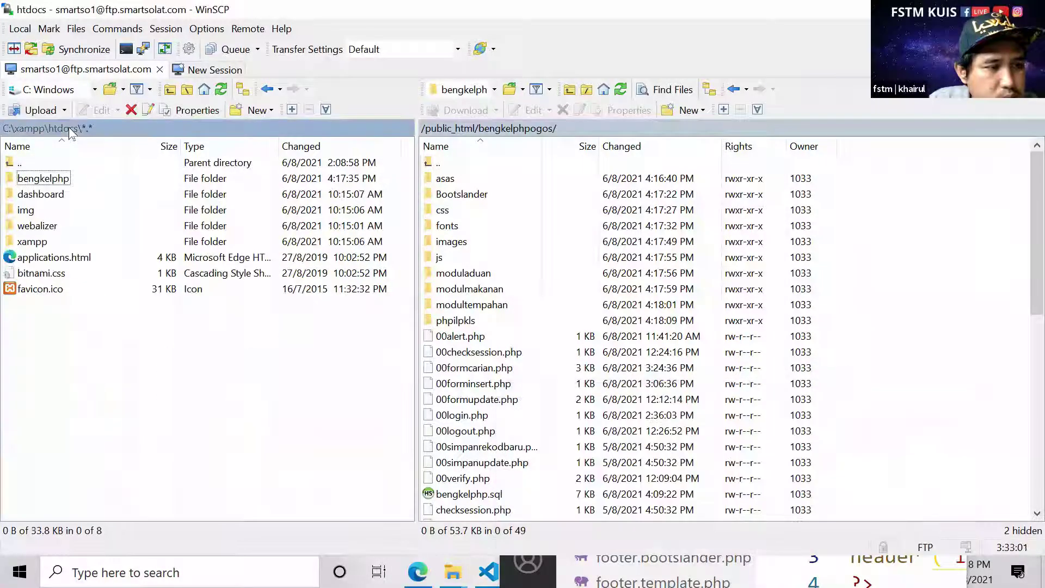
pyautogui.doubleClick(56, 181)
pyautogui.scroll(-4, 80, 309)
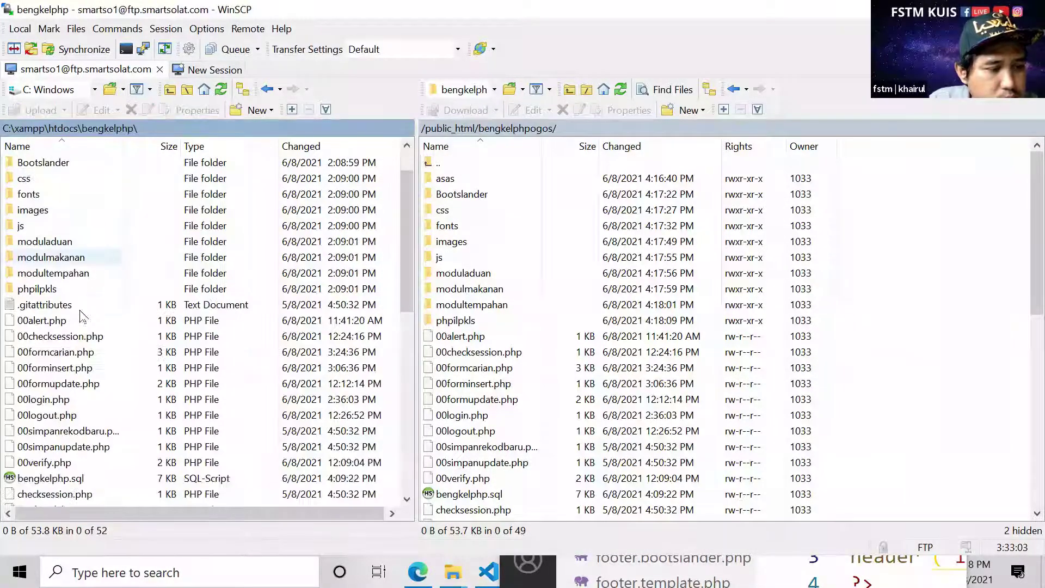
pyautogui.scroll(-3, 80, 309)
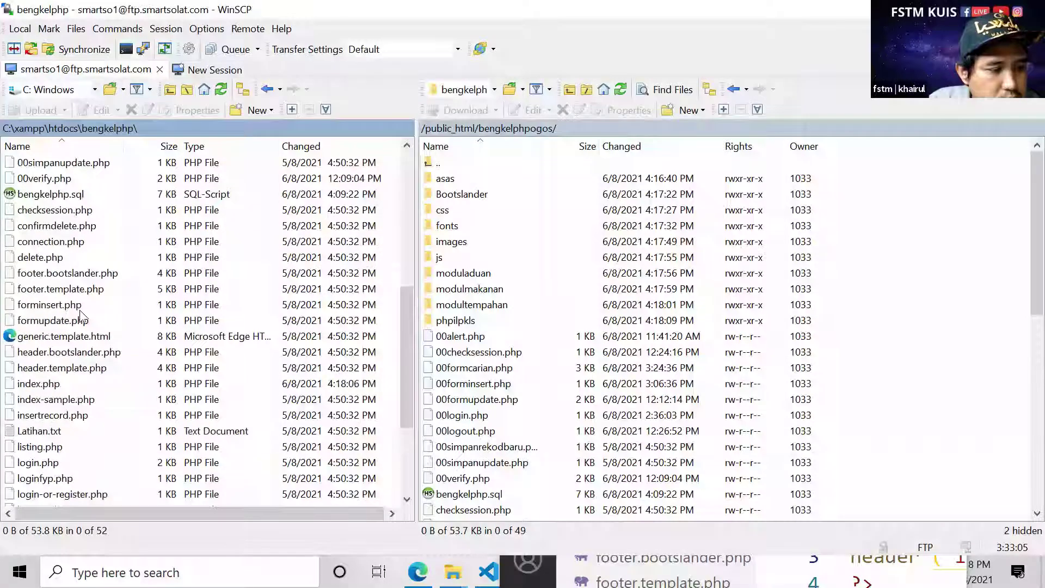
pyautogui.click(48, 384)
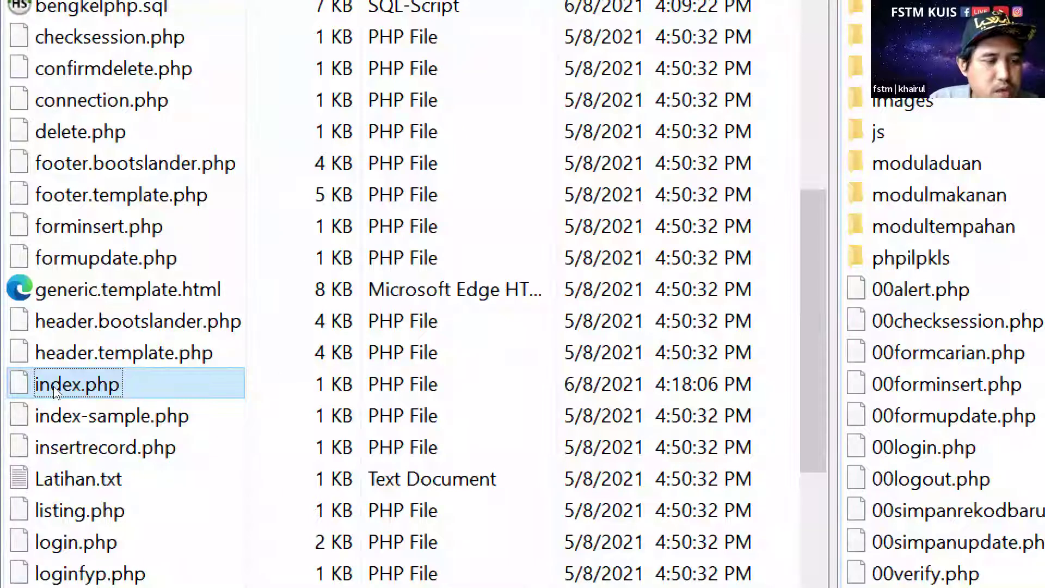
# - Upload the local index.php to /public_html/bengkelphpogos, bringing the folder to 50 items
pyautogui.rightClick(54, 386)
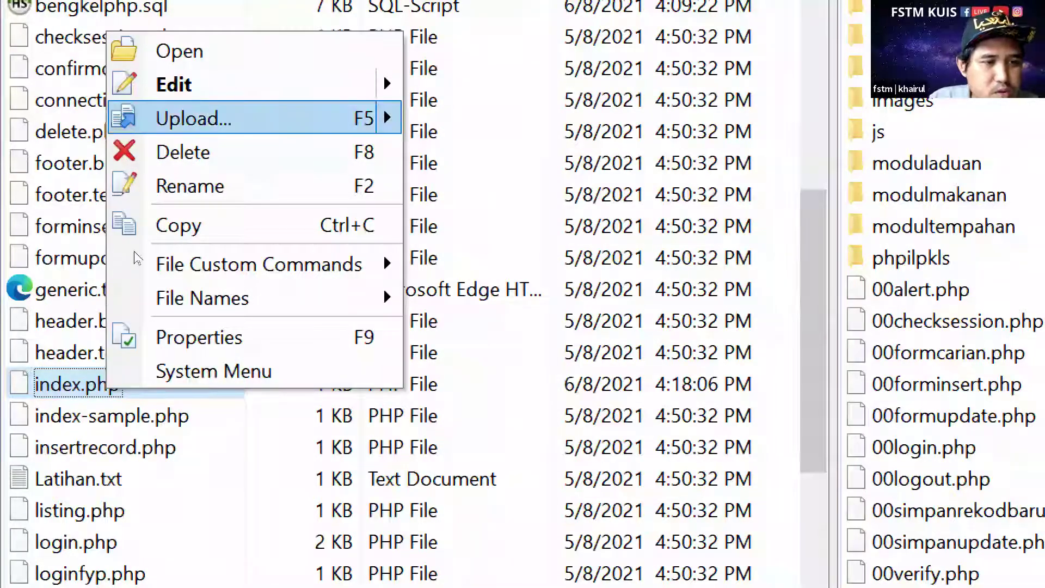
pyautogui.moveTo(217, 119)
pyautogui.click(452, 119)
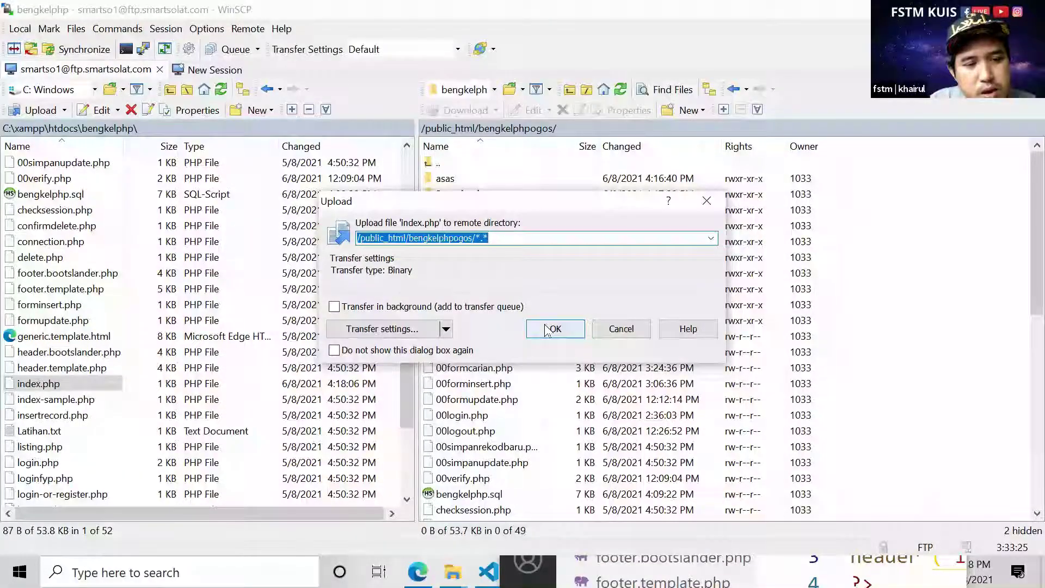
pyautogui.click(547, 330)
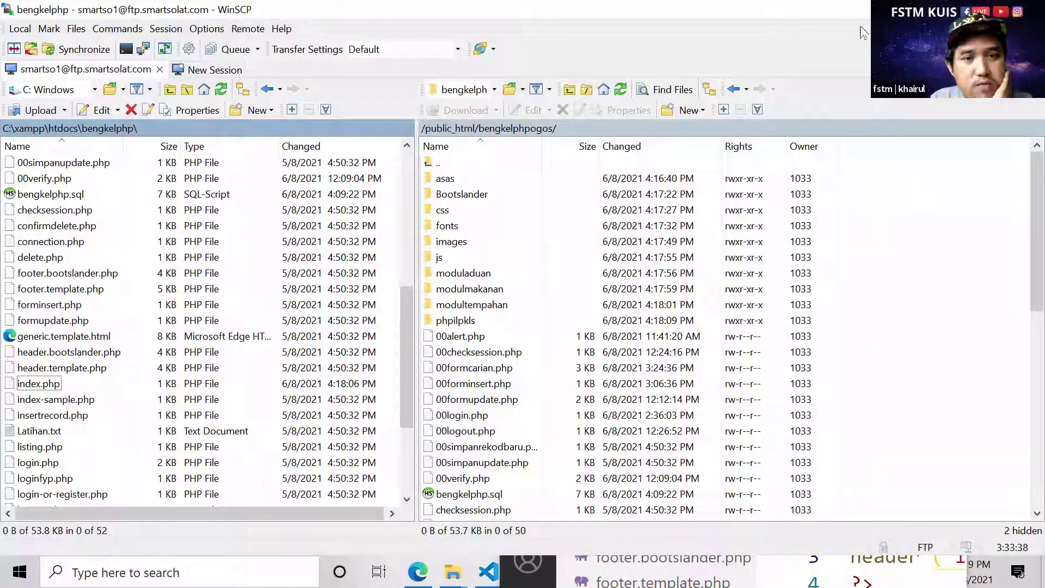
# - Load smartsolat.com/bengkelphpogos in a new Microsoft Edge tab
pyautogui.hotkey('alt', 'Tab')
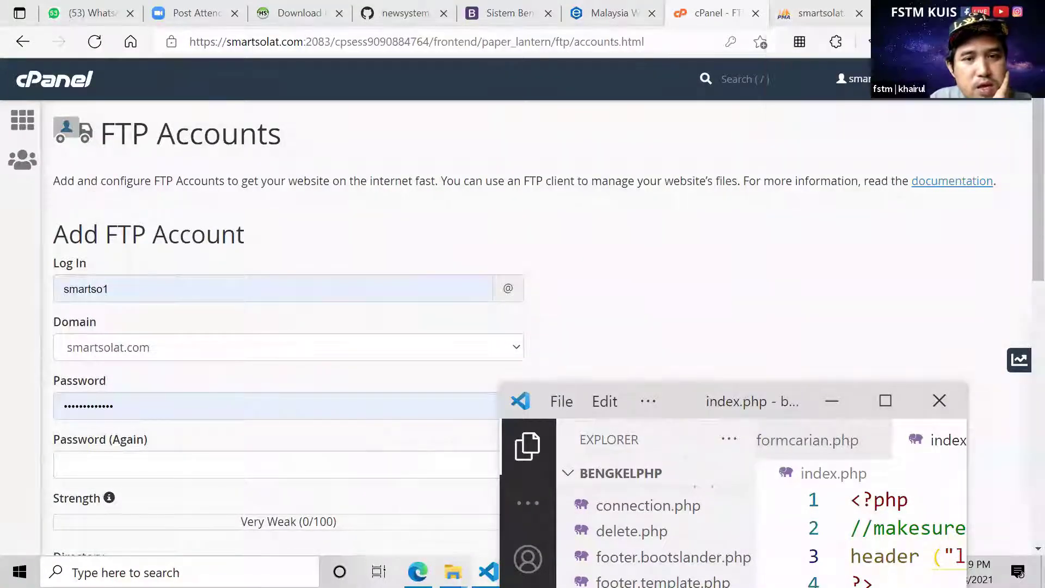
pyautogui.hotkey('ctrl', 't')
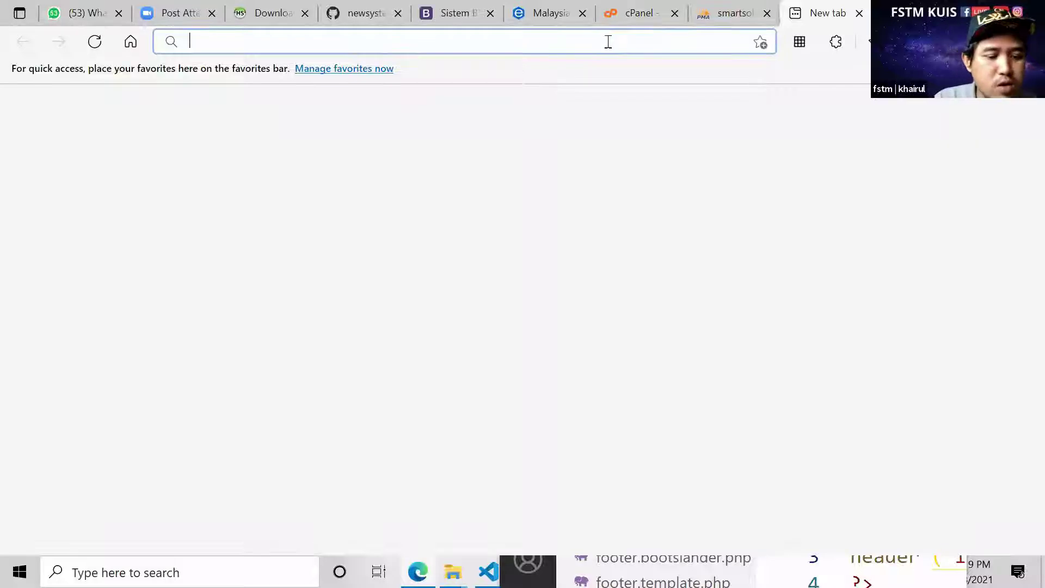
pyautogui.write('sma')
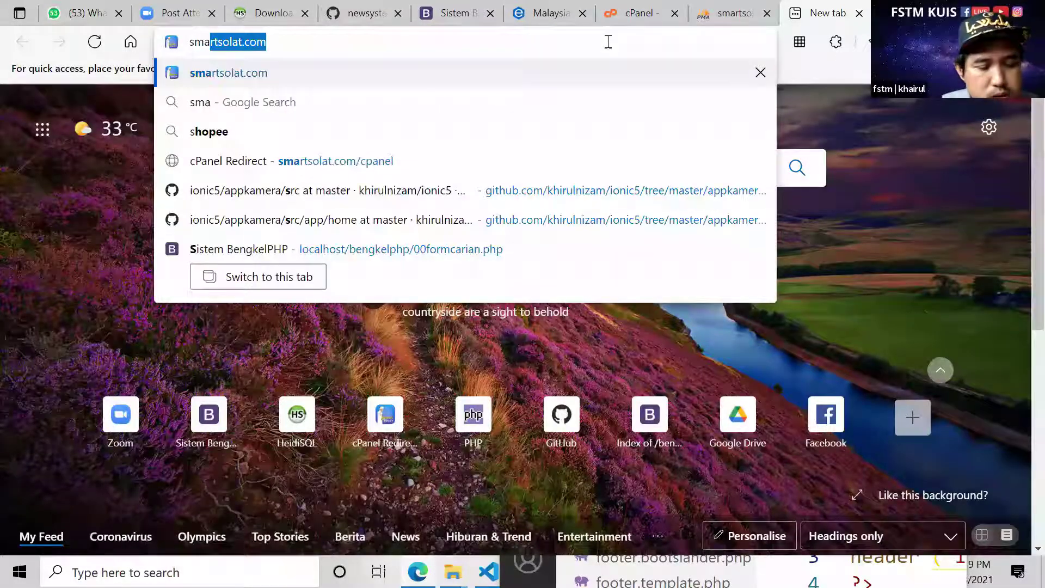
pyautogui.write('rtsolat.')
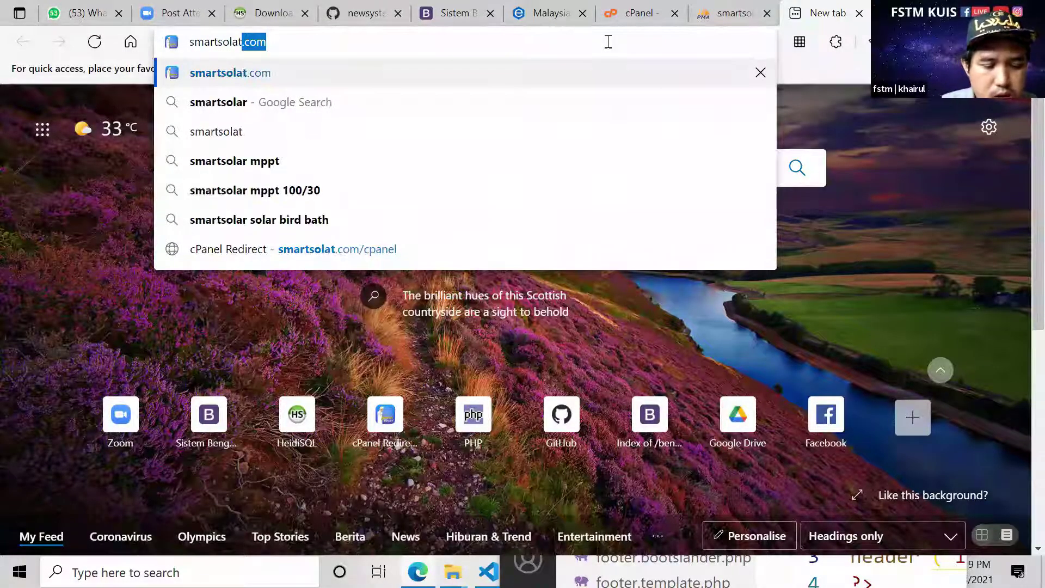
pyautogui.write('p')
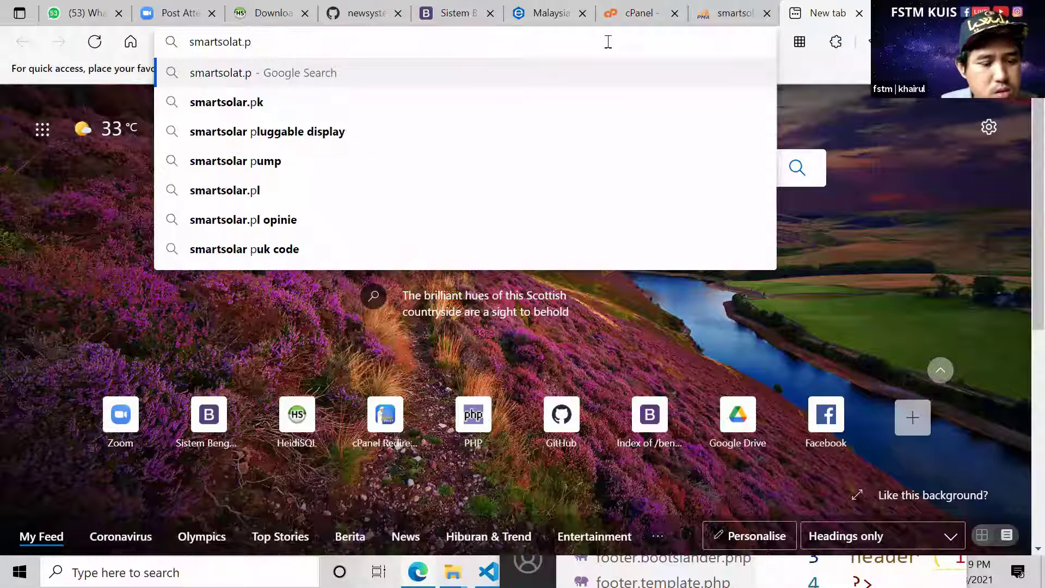
pyautogui.press('BackSpace')
pyautogui.write('com')
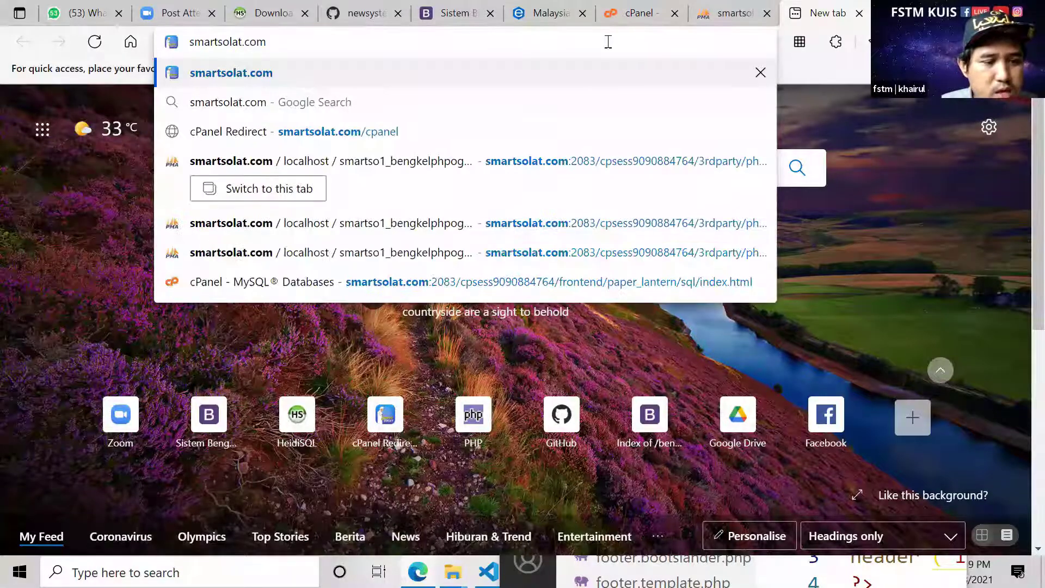
pyautogui.write('/bengkel')
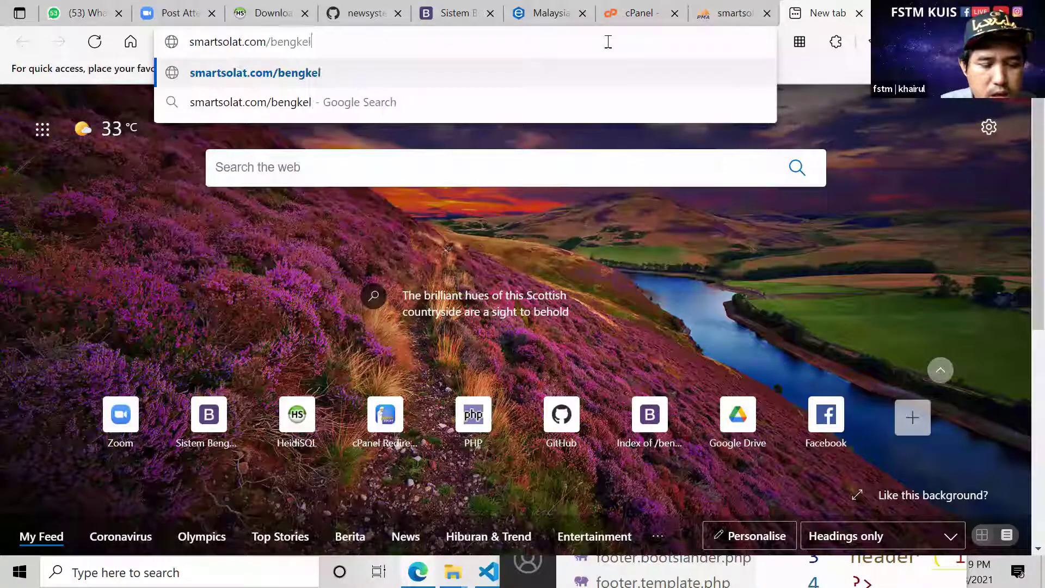
pyautogui.write('phpogos')
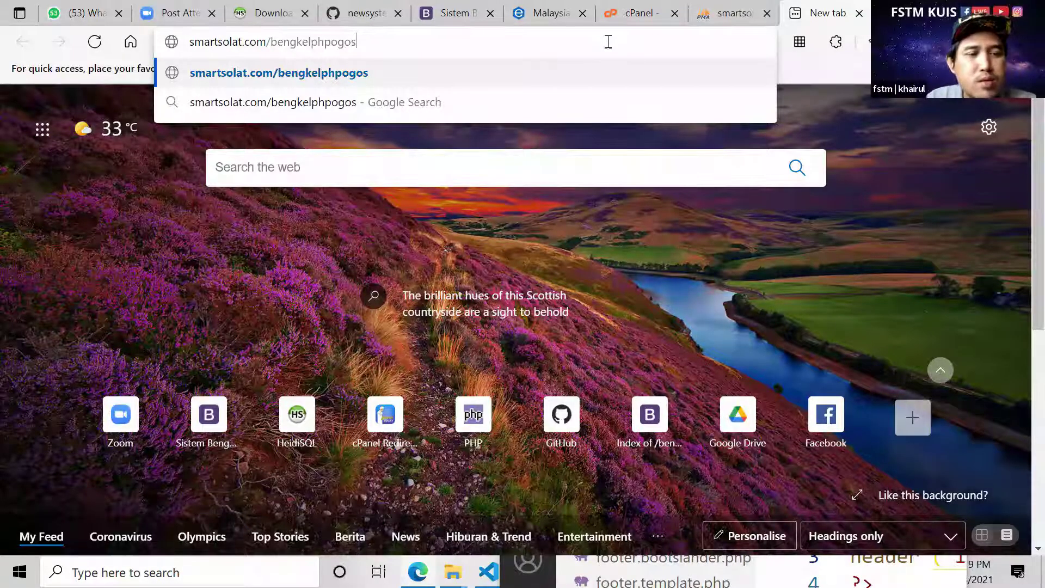
pyautogui.press('Return')
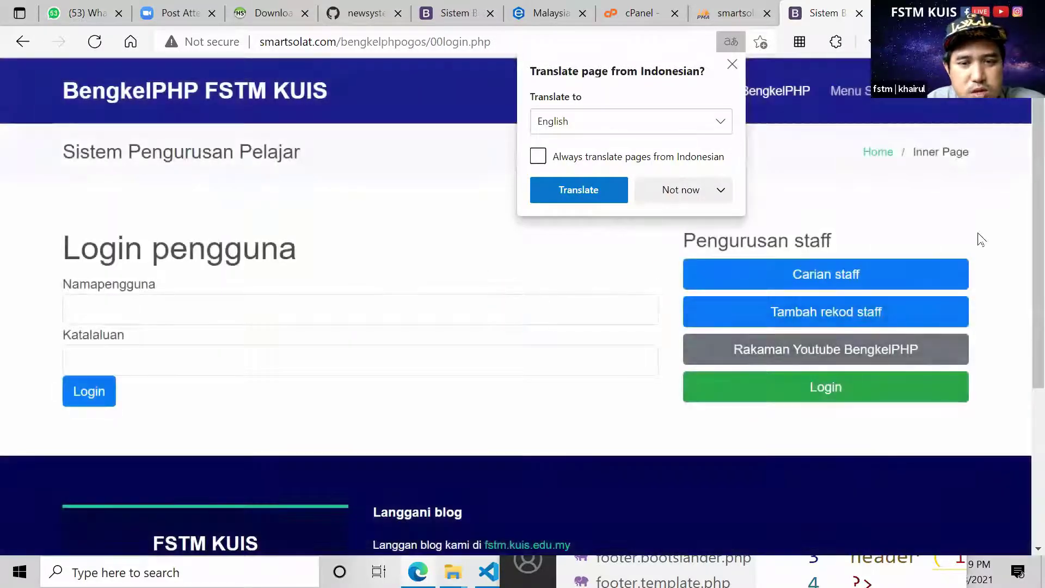
# - Dismiss the translate offer and log in with a saved Namapengguna and the Katalaluan password
pyautogui.click(982, 239)
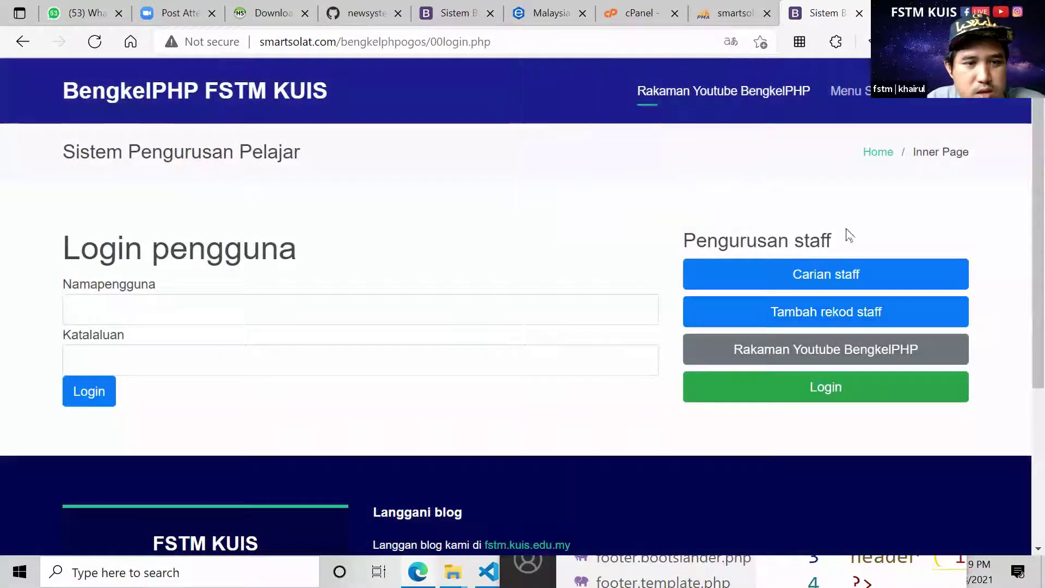
pyautogui.click(365, 307)
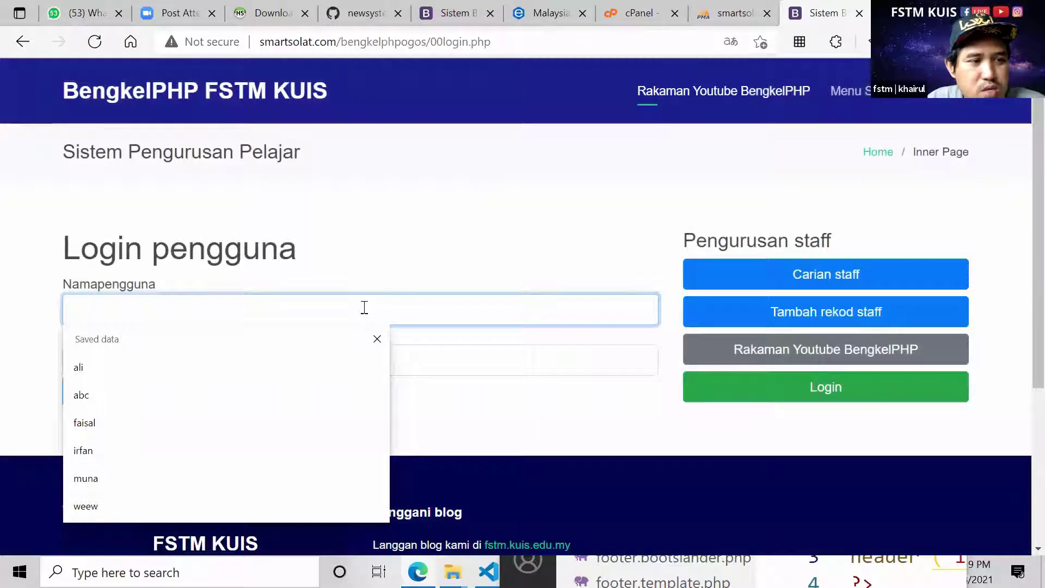
pyautogui.click(241, 367)
pyautogui.click(255, 359)
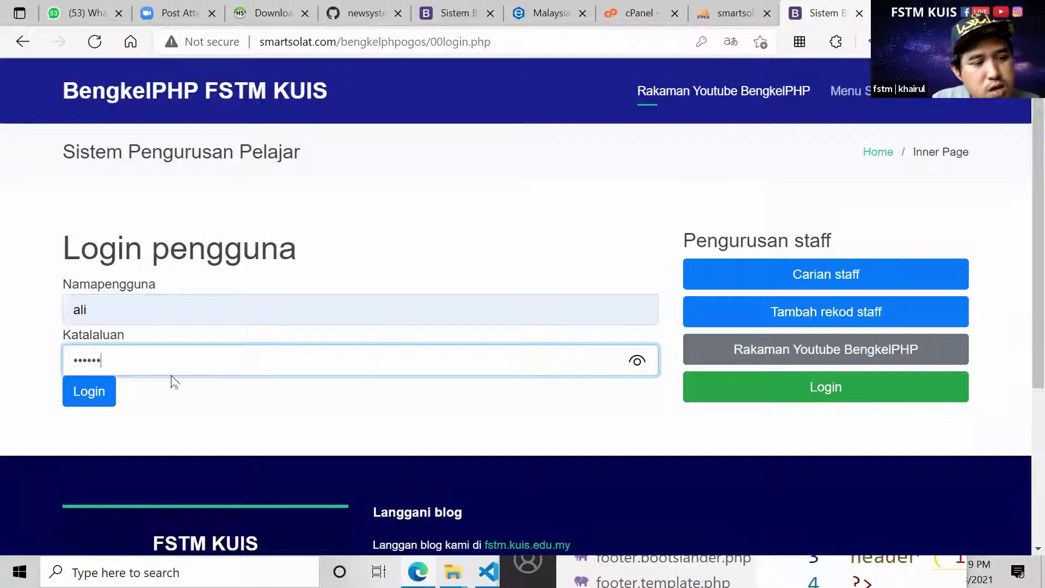
pyautogui.click(101, 397)
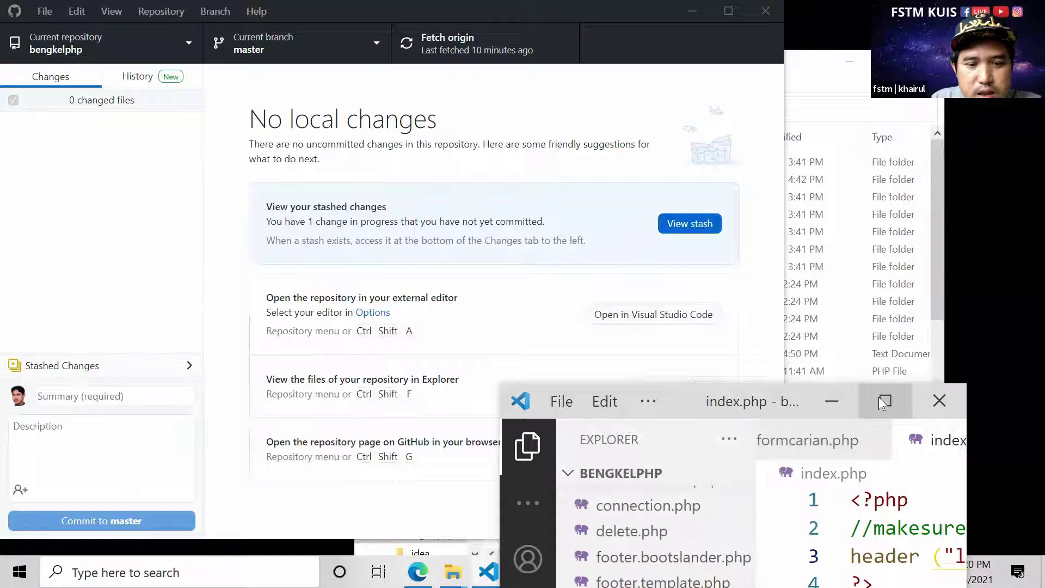
# - Put away VS Code, GitHub Desktop and Explorer, returning to Edge's blank 00verify.php page
pyautogui.click(883, 401)
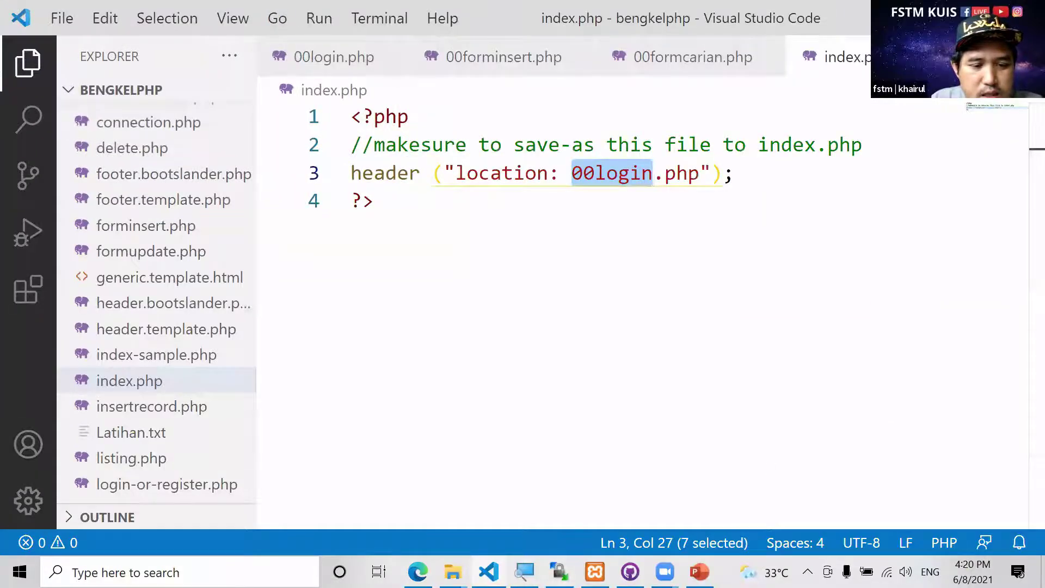
pyautogui.hotkey('alt', 'Tab')
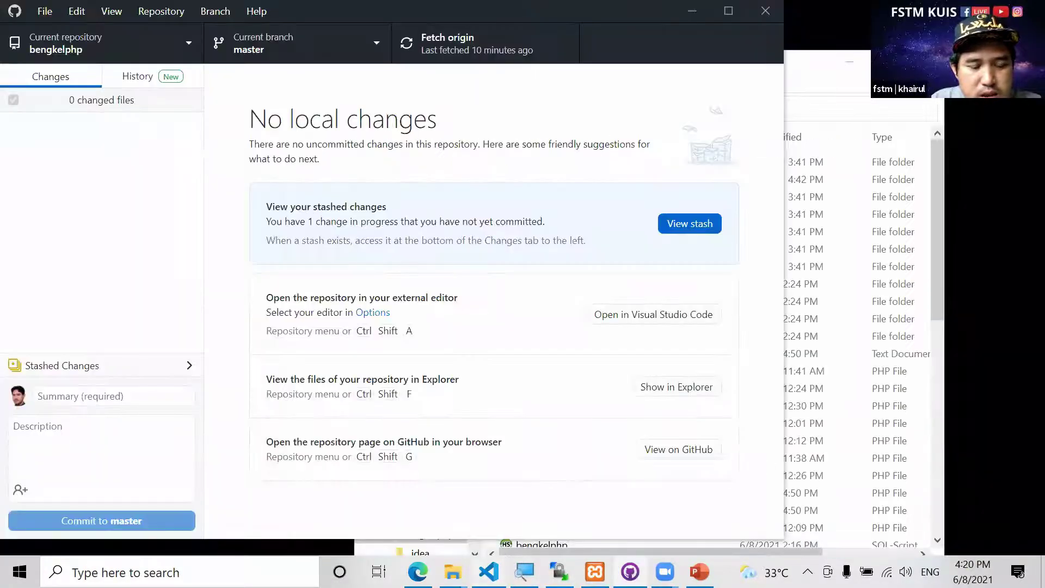
pyautogui.hotkey('alt', 'Tab')
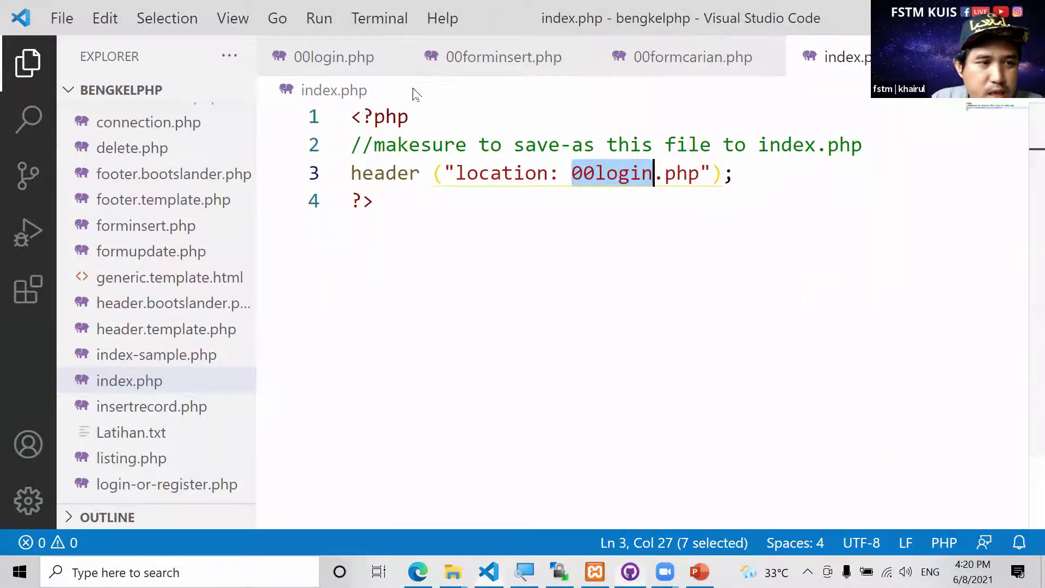
pyautogui.hotkey('alt', 'Tab')
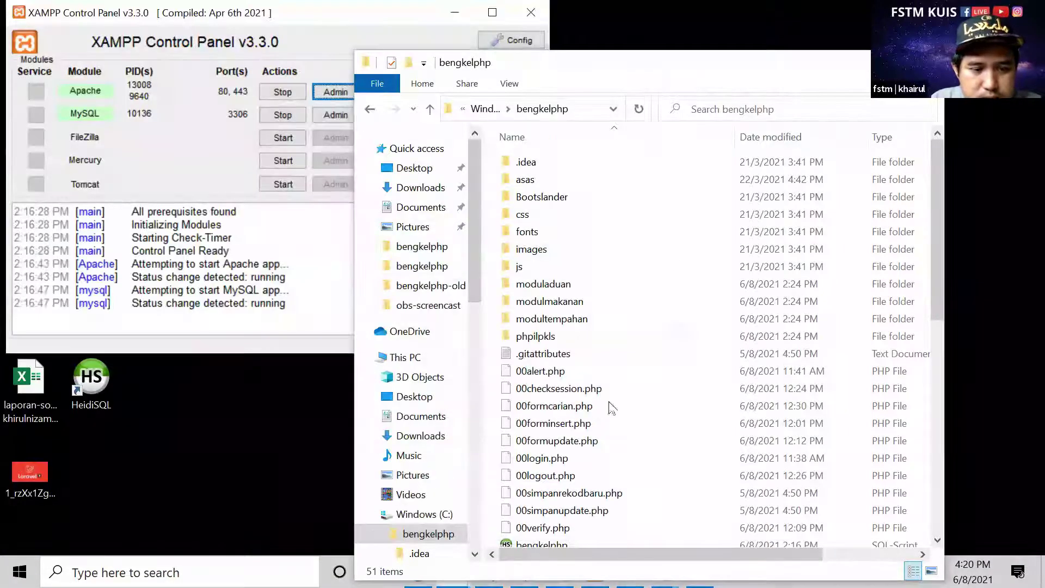
pyautogui.click(851, 61)
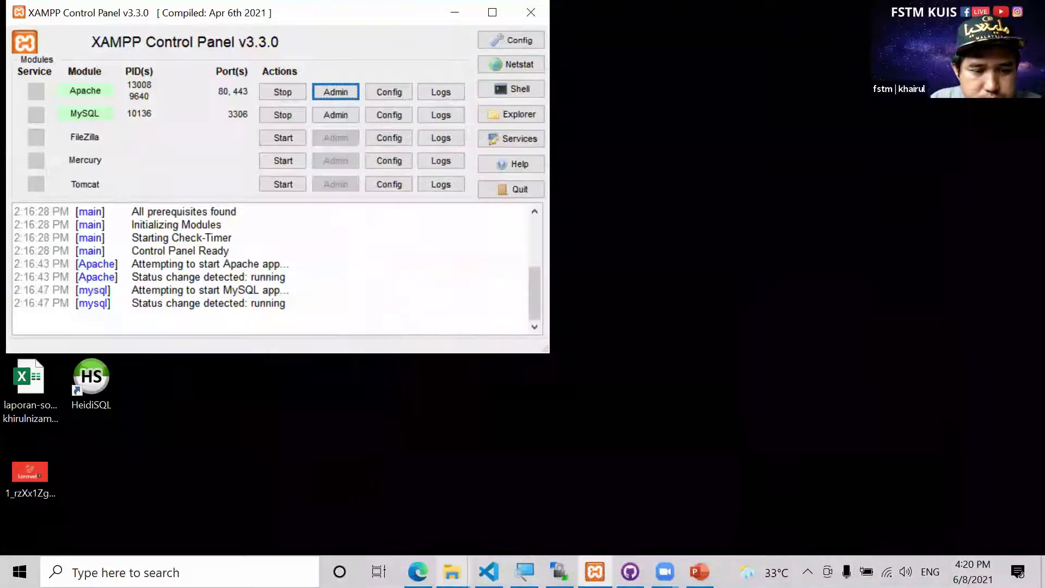
pyautogui.click(418, 571)
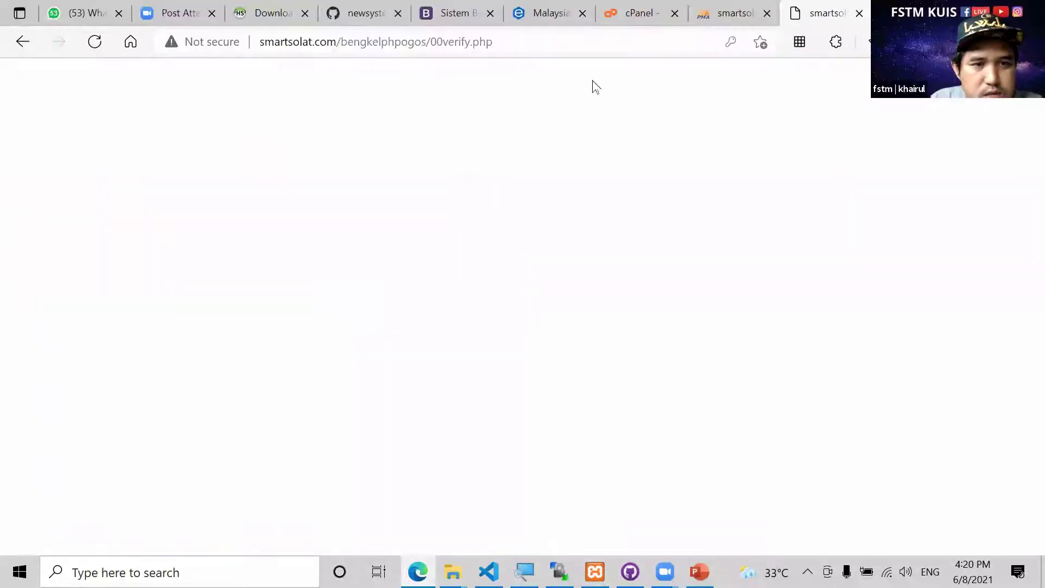
# - Review the pengguna table's 6 user rows in phpMyAdmin, then return to WinSCP
pyautogui.click(628, 15)
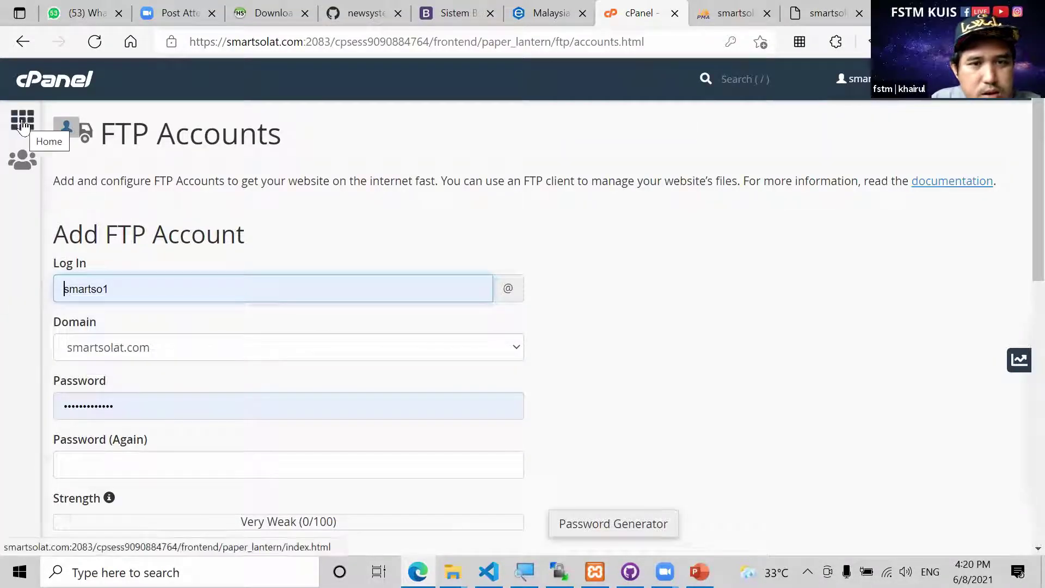
pyautogui.click(745, 13)
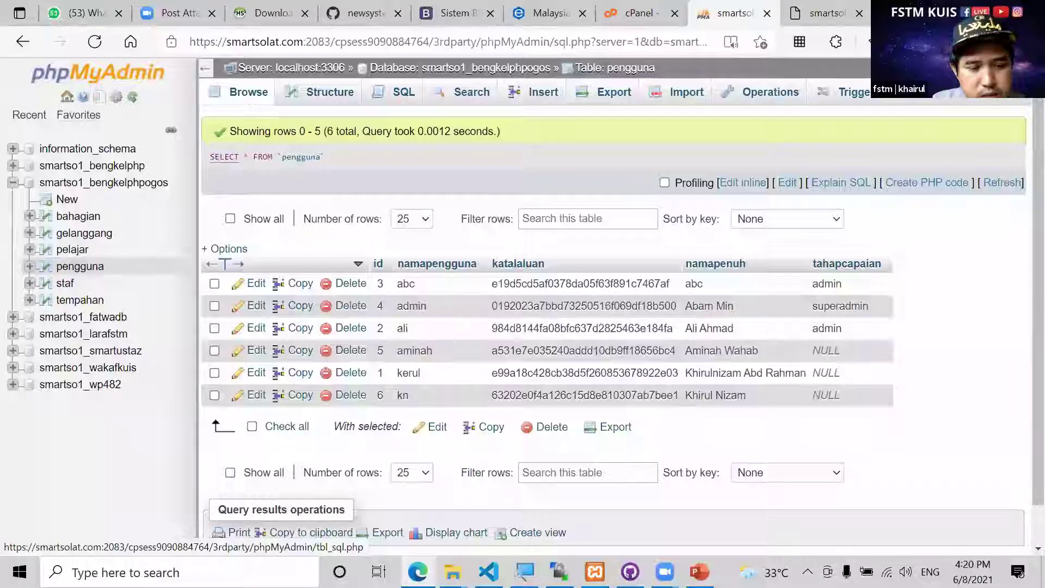
pyautogui.hotkey('alt', 'Tab')
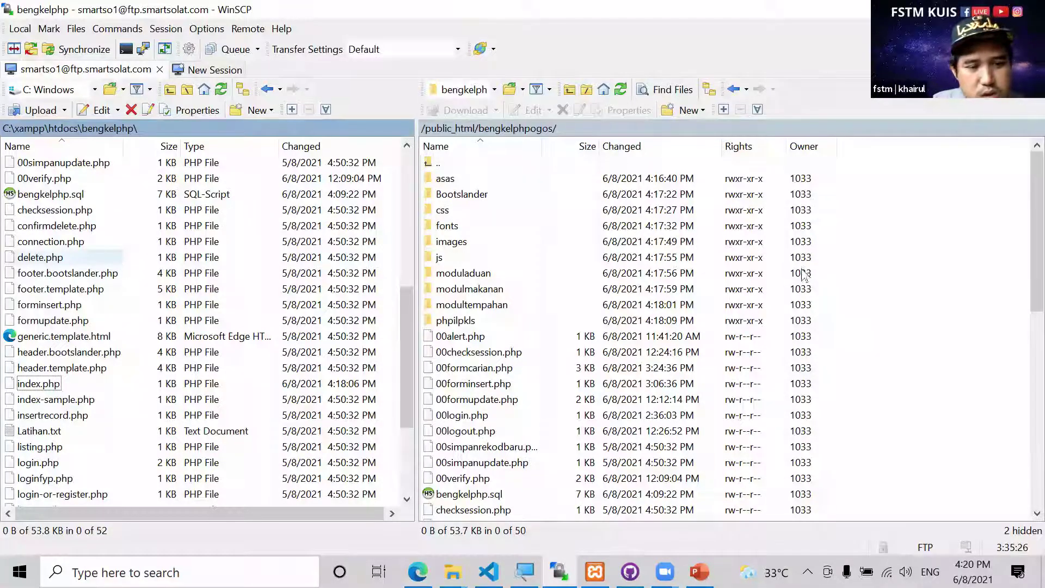
# - Select connection.php in the server's /public_html/bengkelphpogos/ folder
pyautogui.scroll(-2, 808, 306)
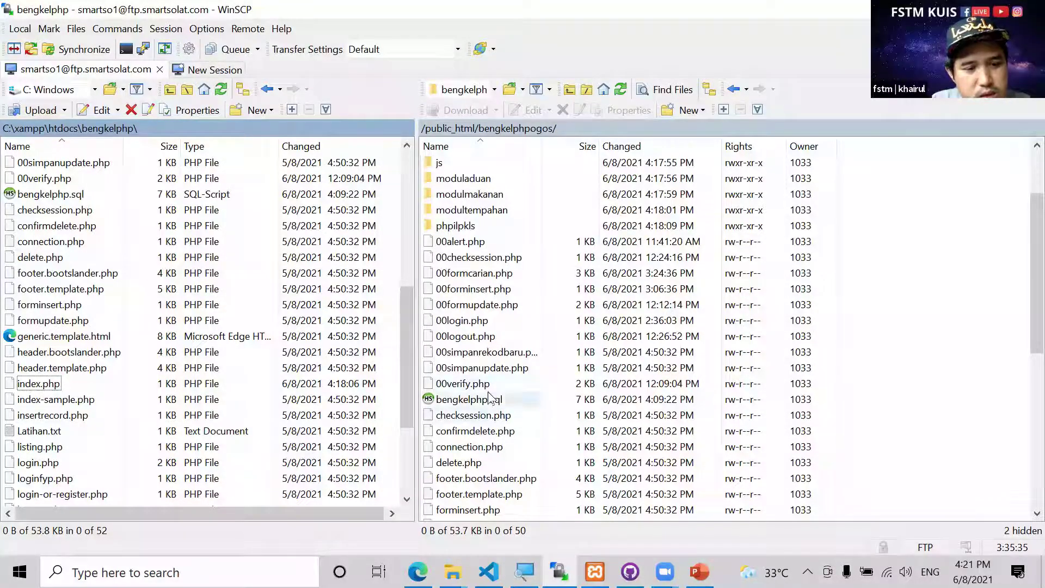
pyautogui.scroll(-1, 494, 353)
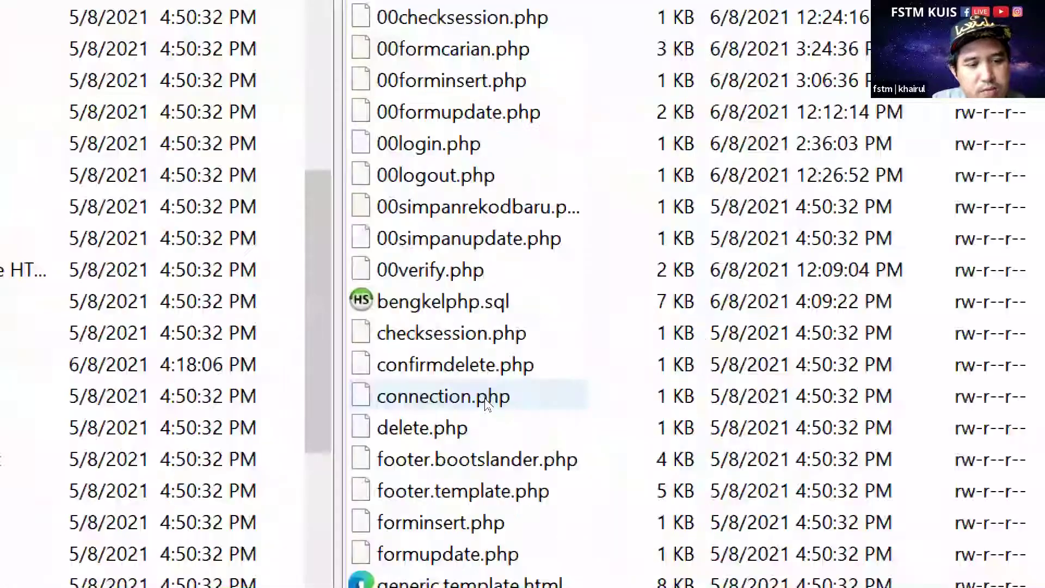
pyautogui.click(488, 401)
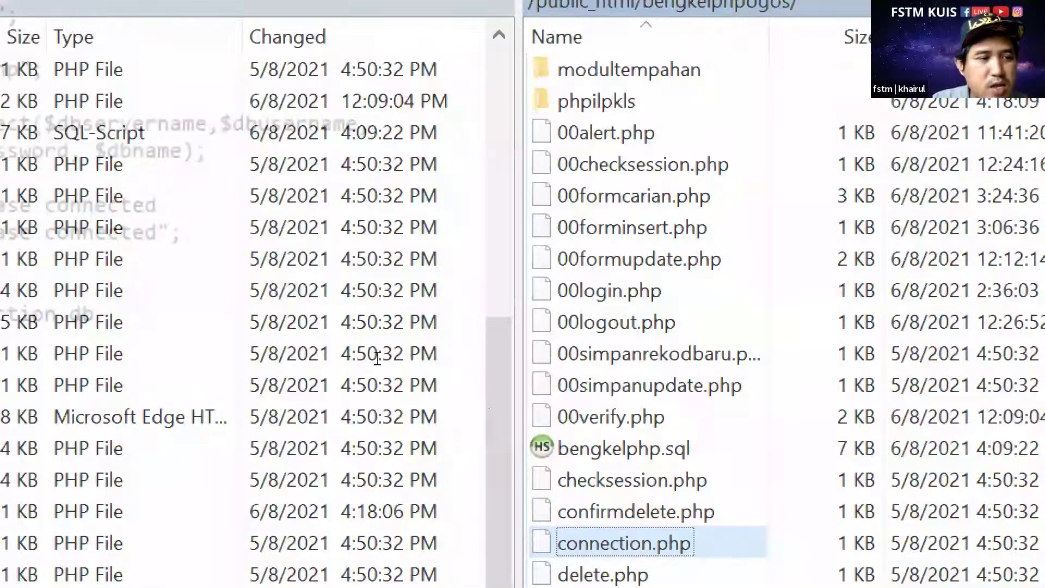
# - Set $dbname and $dbusername in the server's connection.php to smartso1_bengkelphpogos
pyautogui.doubleClick(486, 398)
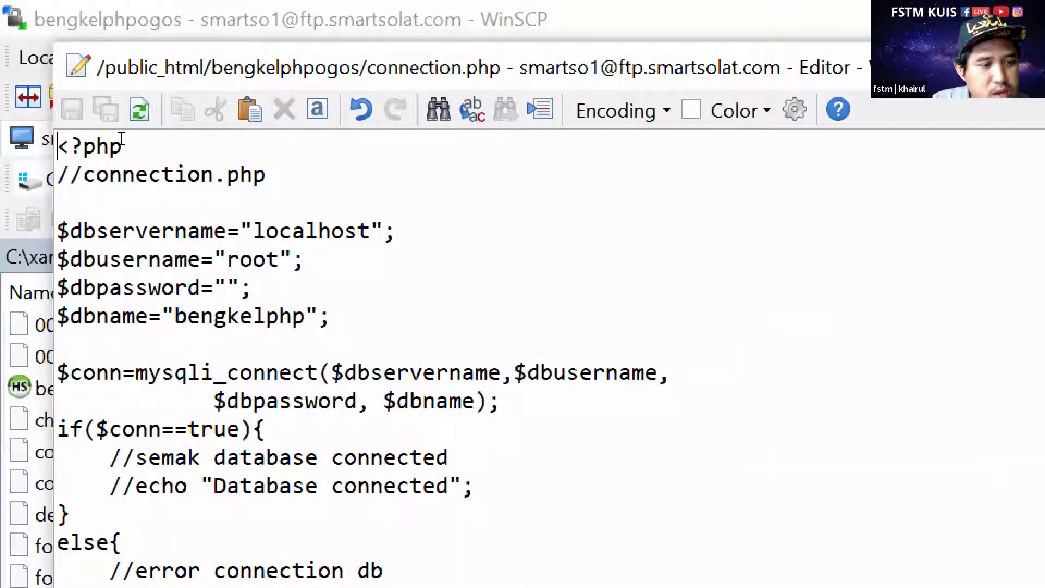
pyautogui.press('Down')
pyautogui.press('Down')
pyautogui.press('Down')
pyautogui.press('Down')
pyautogui.press('Down')
pyautogui.press('Down')
pyautogui.press('Right')
pyautogui.press('Right')
pyautogui.press('Right')
pyautogui.press('Right')
pyautogui.press('Right')
pyautogui.press('Right')
pyautogui.press('Right')
pyautogui.press('Right')
pyautogui.press('Right')
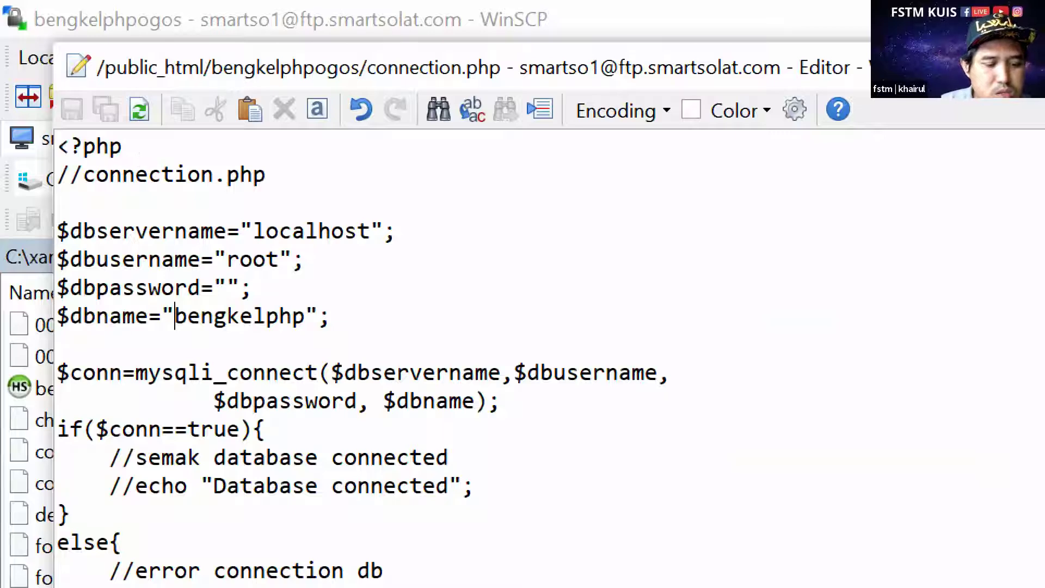
pyautogui.write('smartso1_')
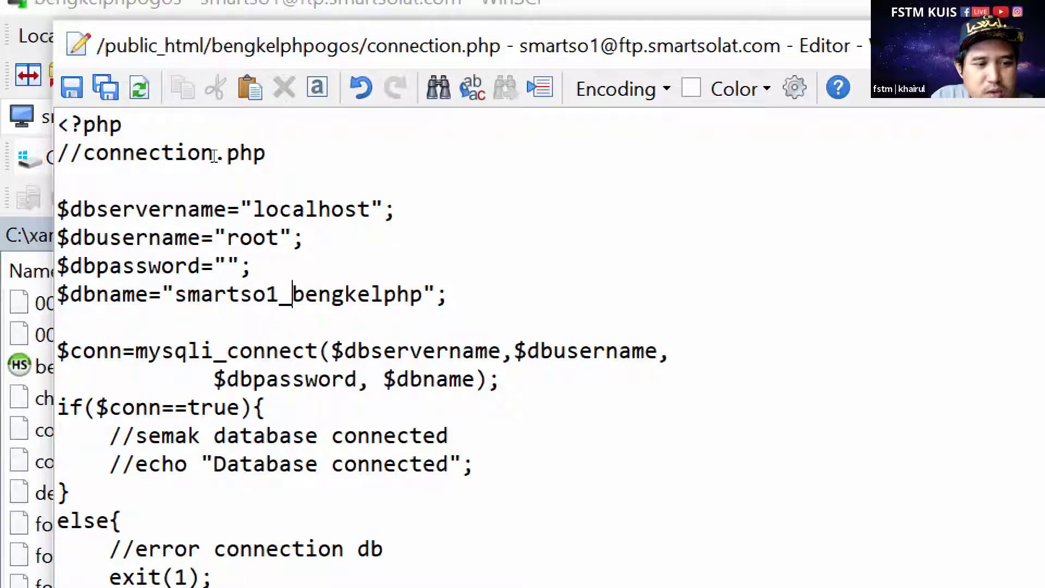
pyautogui.hotkey('ctrl', 'Right')
pyautogui.write('ogos')
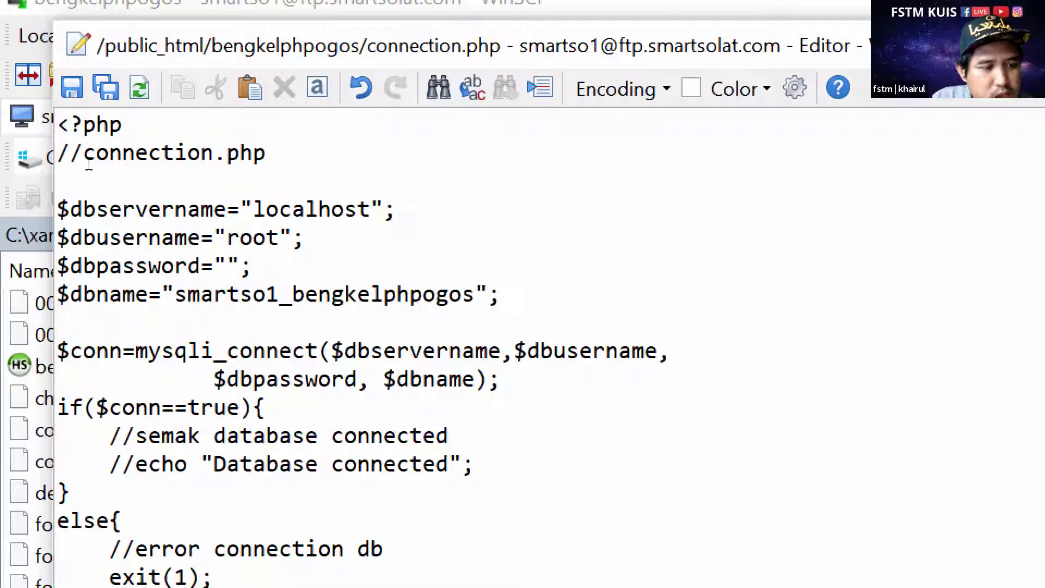
pyautogui.hotkey('ctrl', 'shift', 'Left')
pyautogui.hotkey('ctrl', 'c')
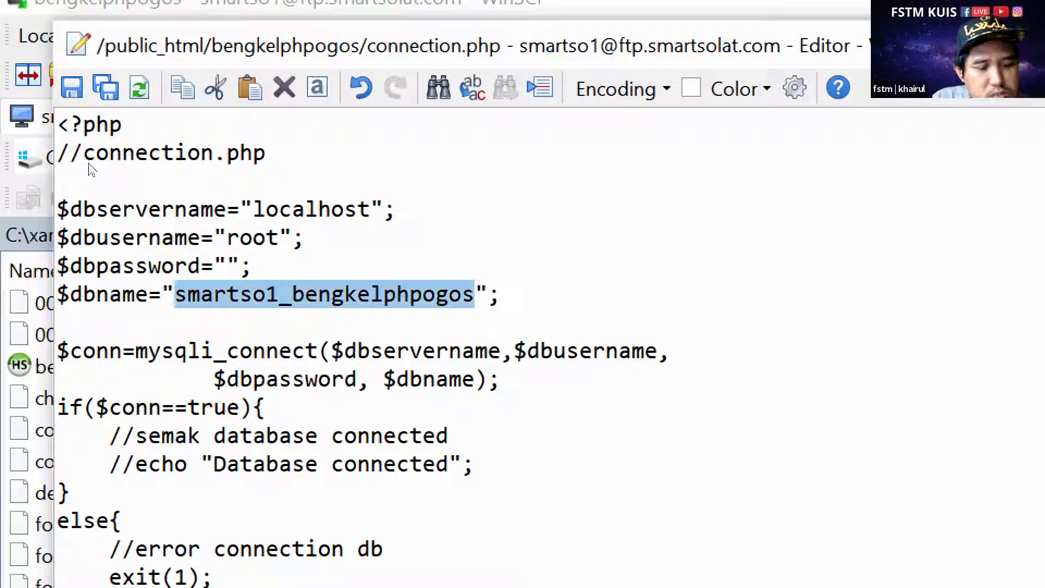
pyautogui.press('Up')
pyautogui.press('Up')
pyautogui.hotkey('ctrl', 'shift', 'Right')
pyautogui.hotkey('ctrl', 'v')
# - Enter the hosting database password as $dbpassword, save connection.php to the server and close the editor
pyautogui.press('Down')
pyautogui.press('Left')
pyautogui.press('Left')
pyautogui.press('Left')
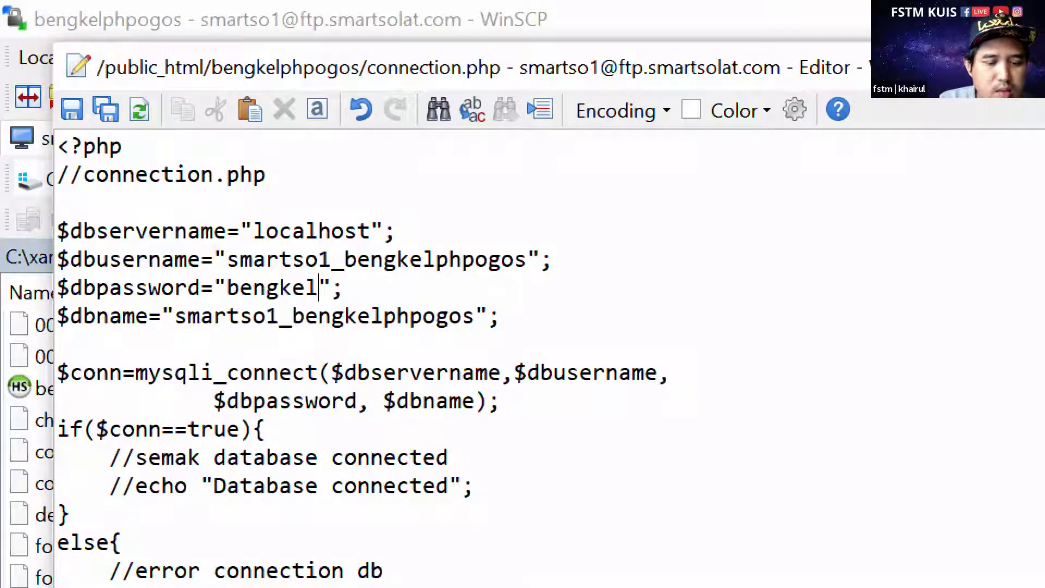
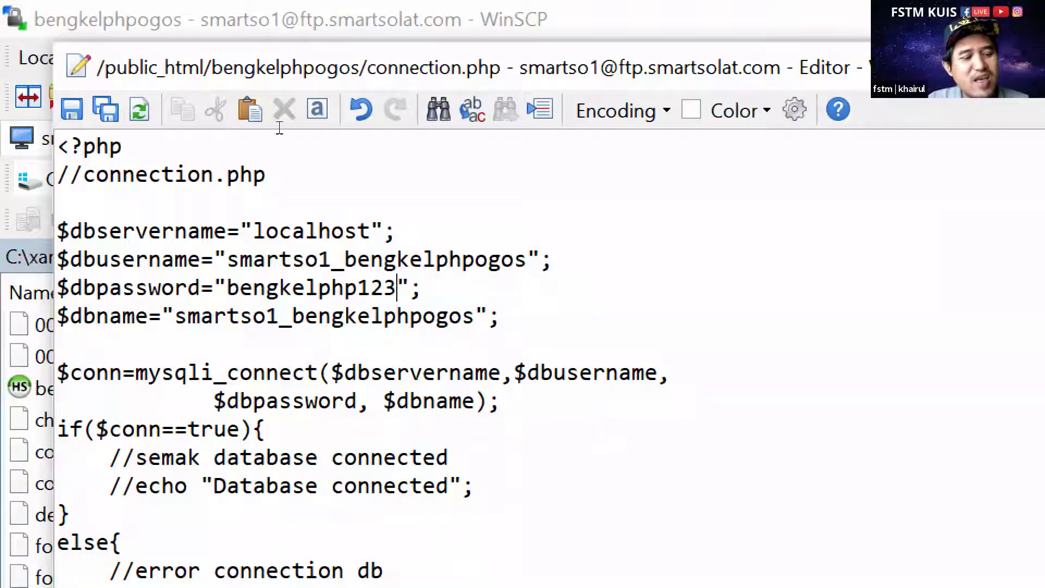
pyautogui.hotkey('ctrl', 's')
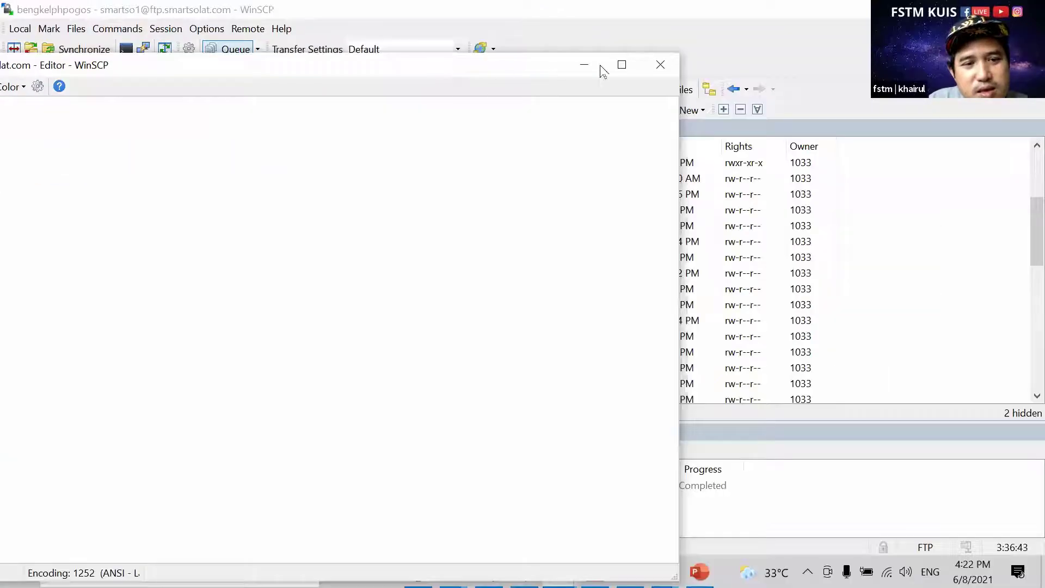
pyautogui.click(658, 66)
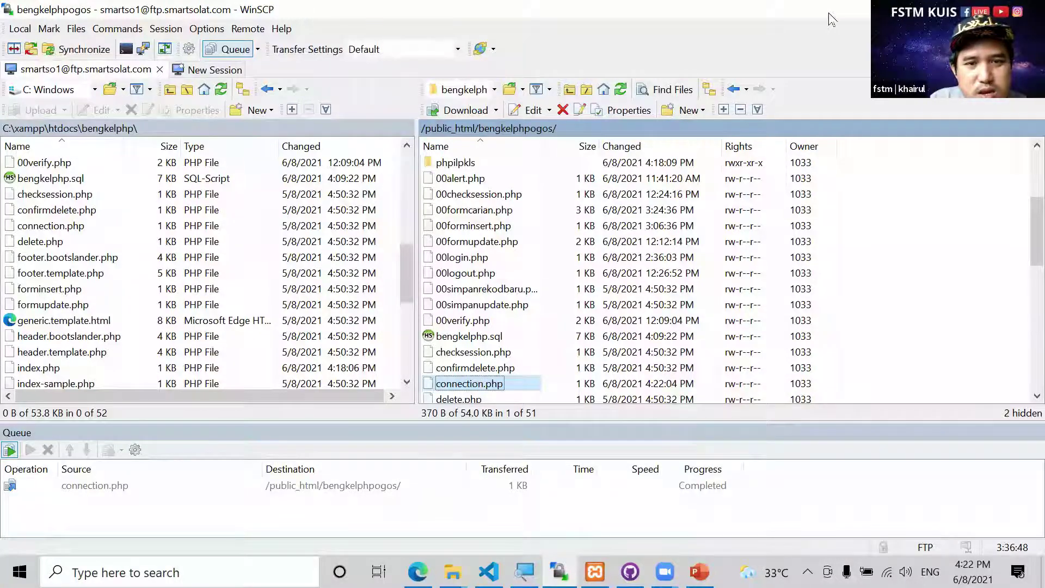
pyautogui.doubleClick(781, 11)
pyautogui.click(811, 12)
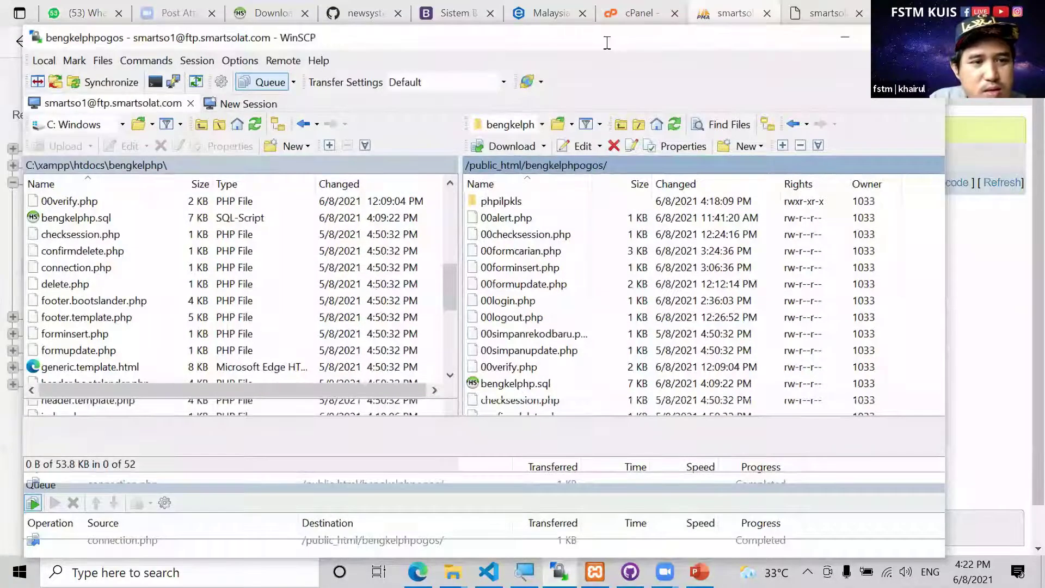
# - Go back to 00login.php and resubmit the login with a Katalaluan password
pyautogui.click(554, 44)
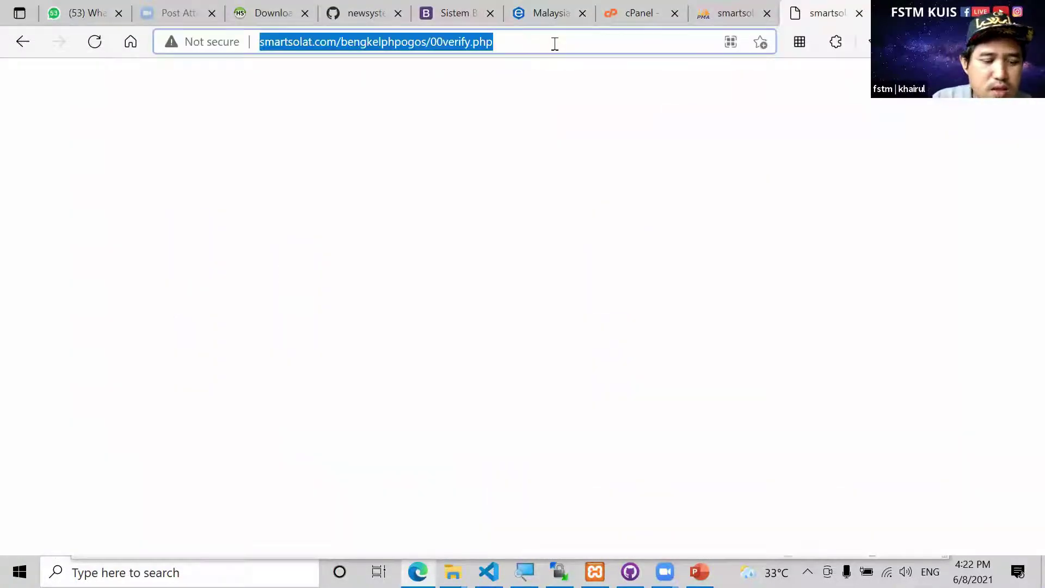
pyautogui.hotkey('alt', 'Left')
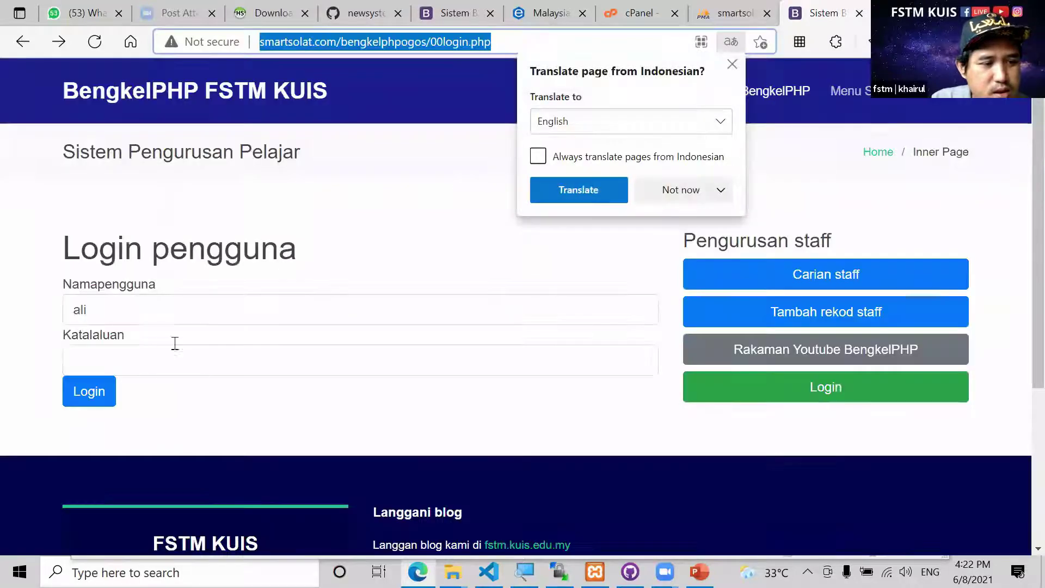
pyautogui.click(164, 355)
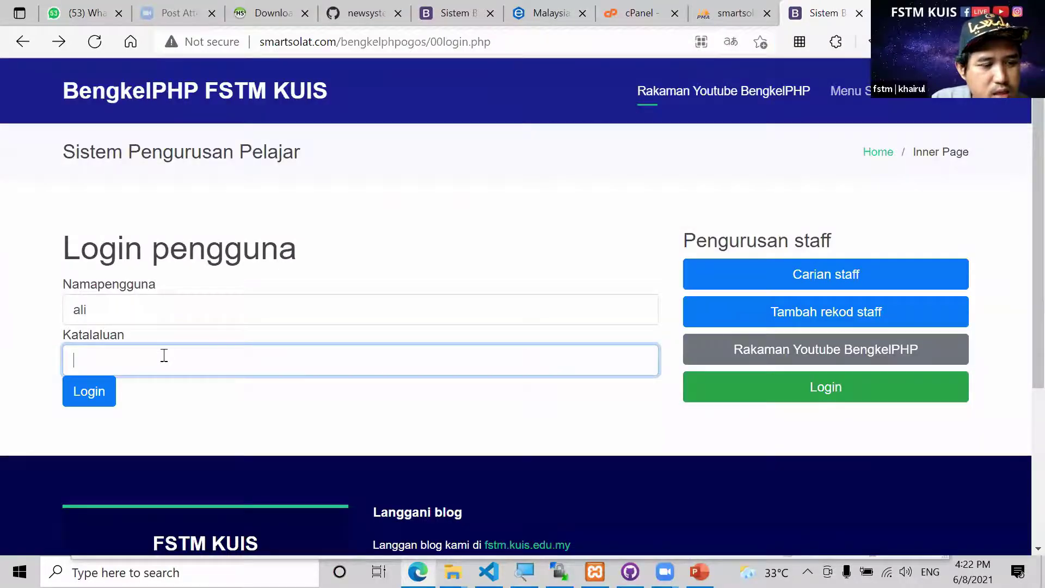
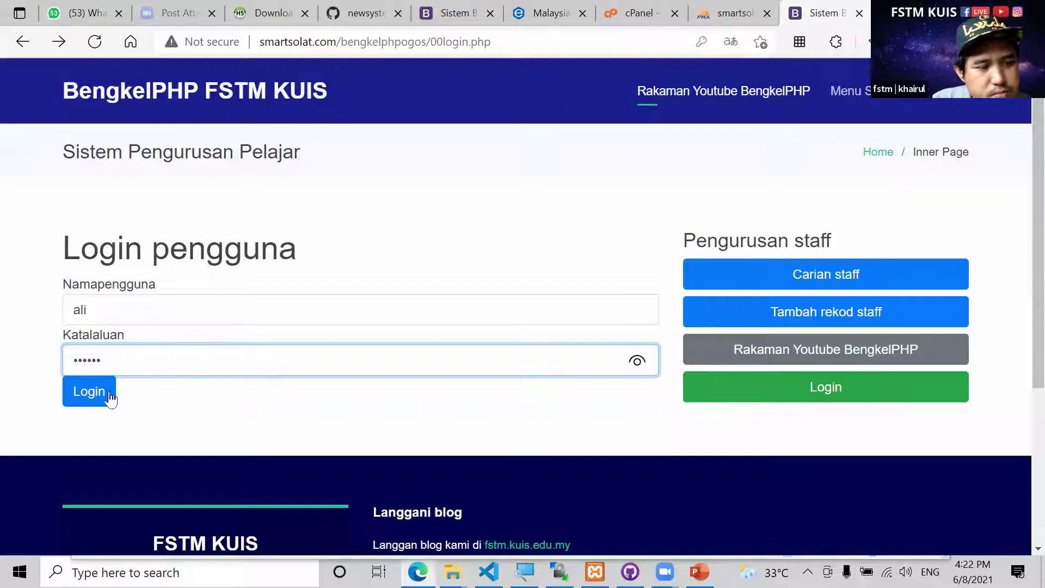
pyautogui.click(108, 398)
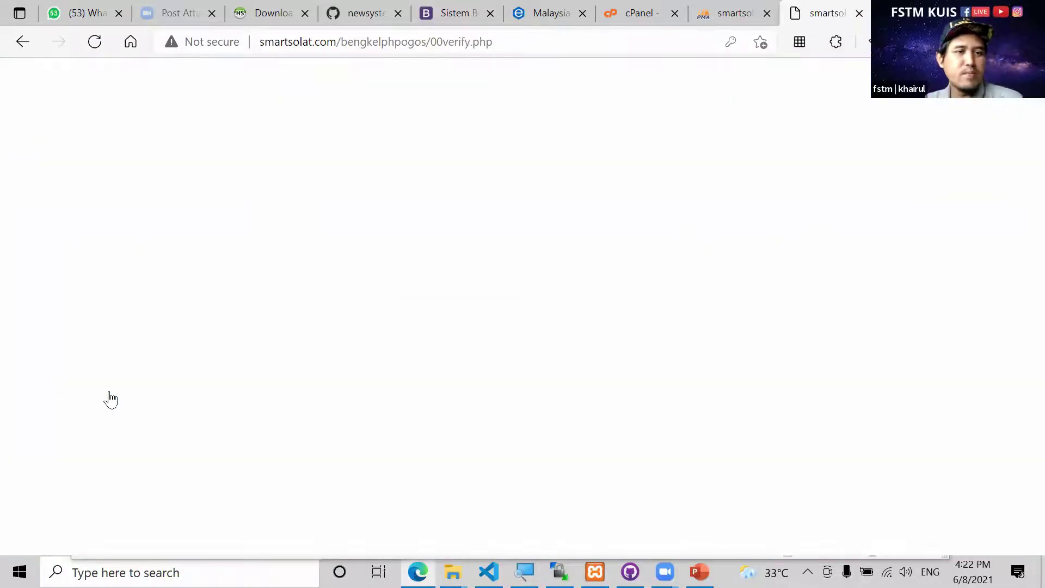
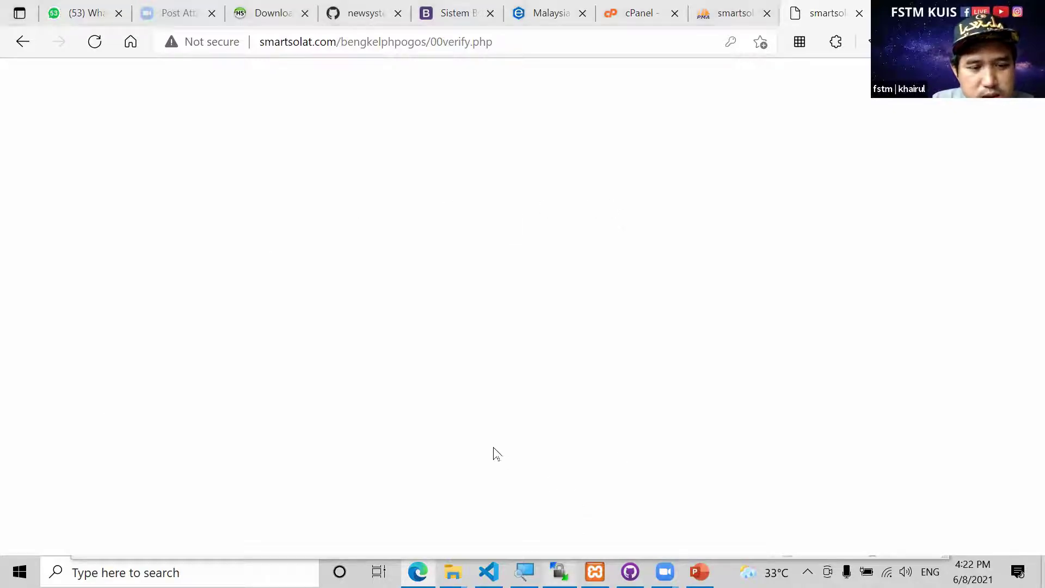
# - Review the exit(1) line in the server's connection.php, then close it and return to the browser
pyautogui.hotkey('alt', 'Tab')
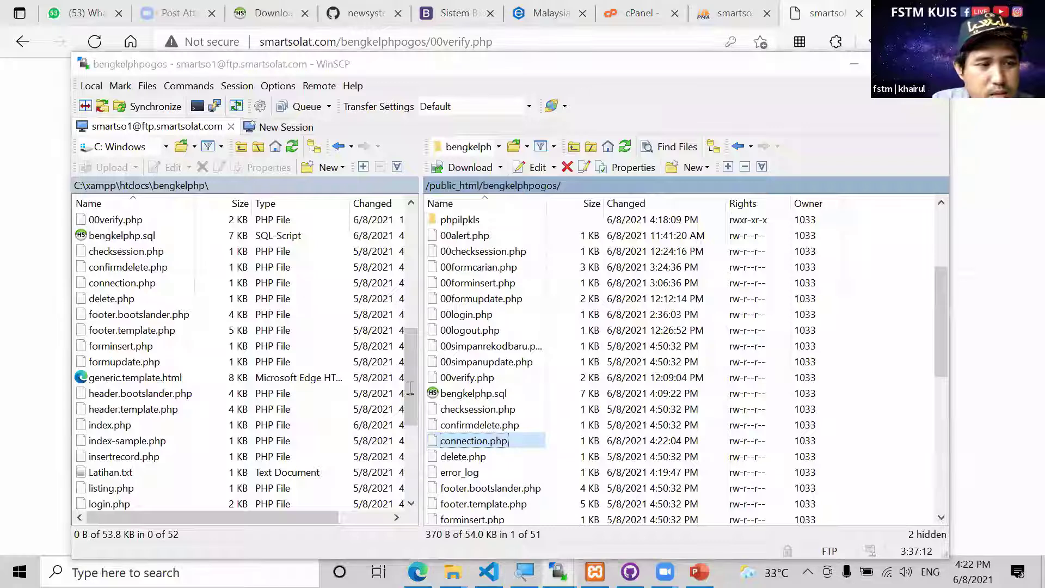
pyautogui.press('F4')
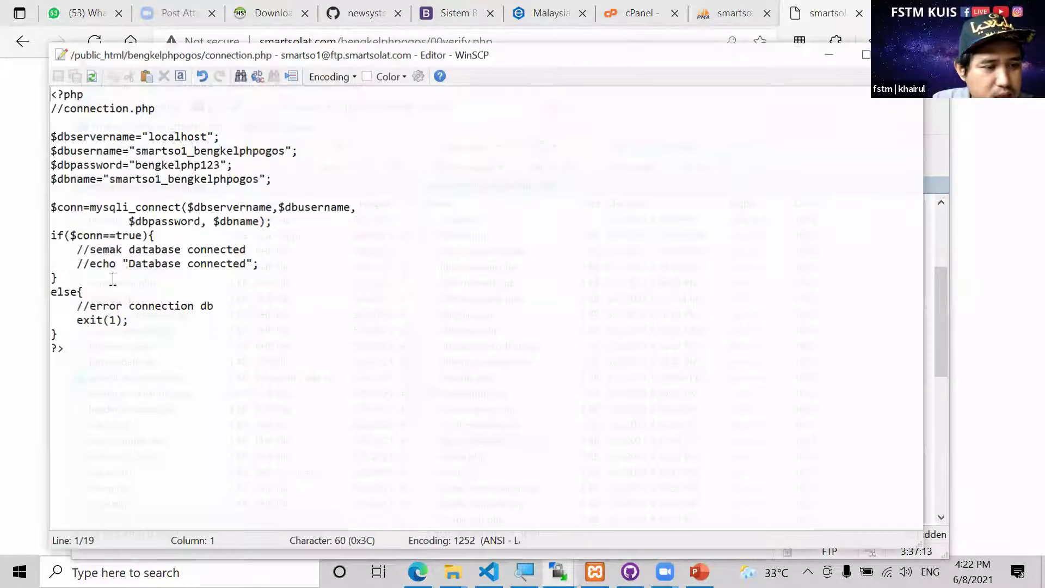
pyautogui.doubleClick(103, 320)
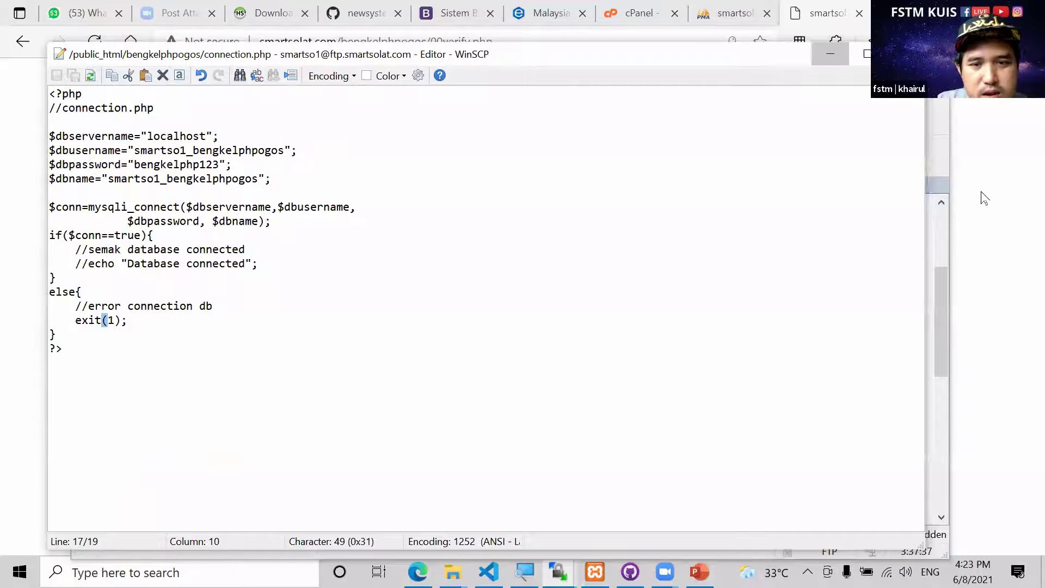
pyautogui.press('Escape')
pyautogui.hotkey('alt', 'Tab')
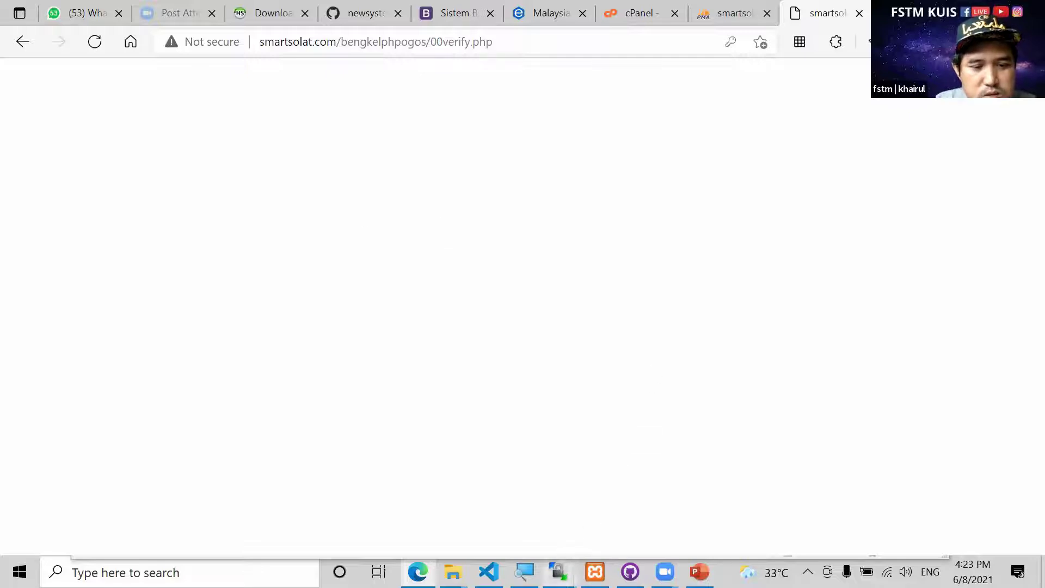
# - Open the server's error_log to read the mysqli_connect access-denied warnings, then minimize it
pyautogui.moveTo(558, 571)
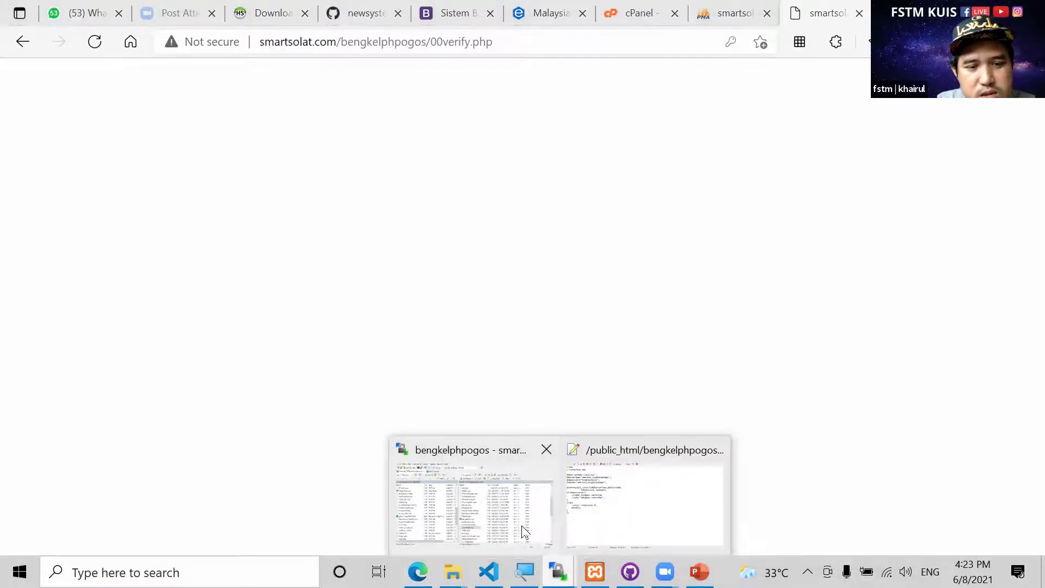
pyautogui.click(522, 527)
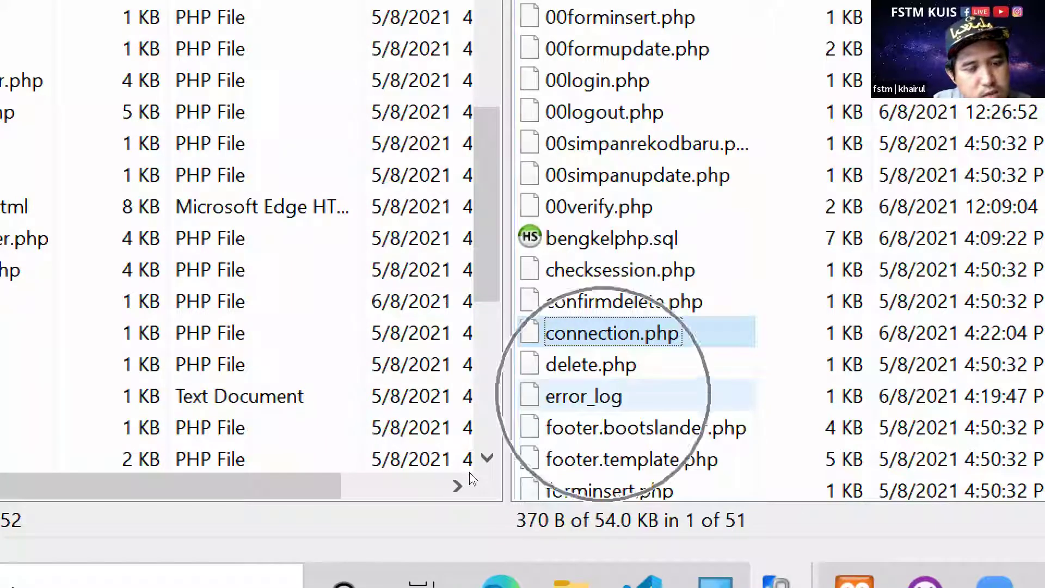
pyautogui.press('Down')
pyautogui.press('Down')
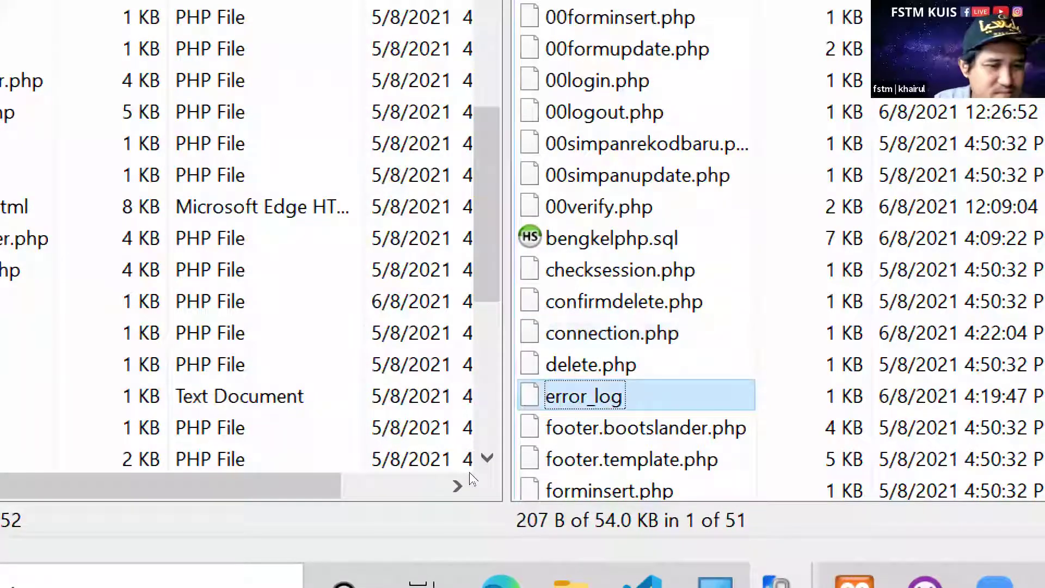
pyautogui.press('Return')
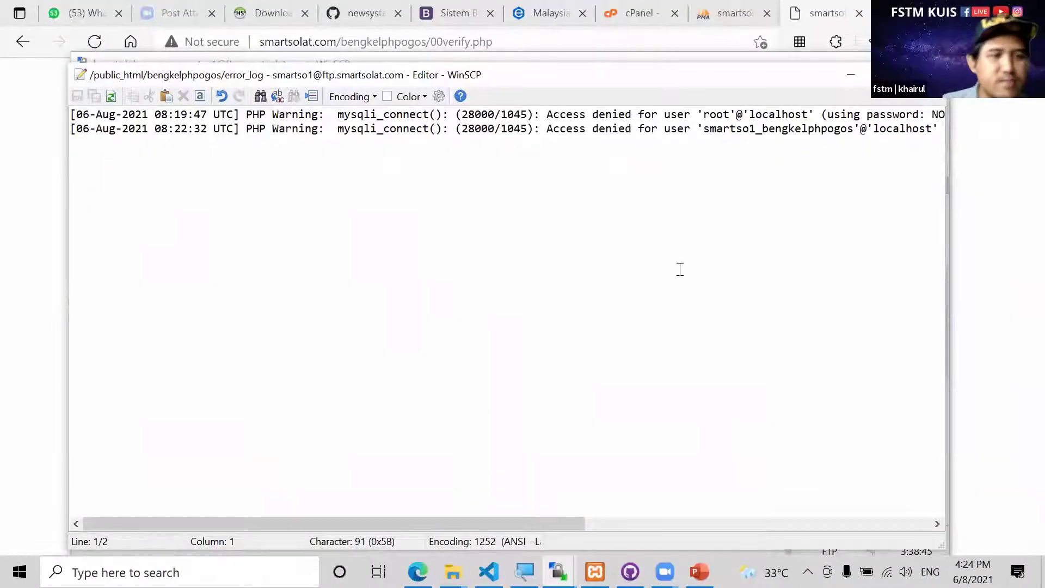
pyautogui.moveTo(541, 527); pyautogui.dragTo(725, 524)
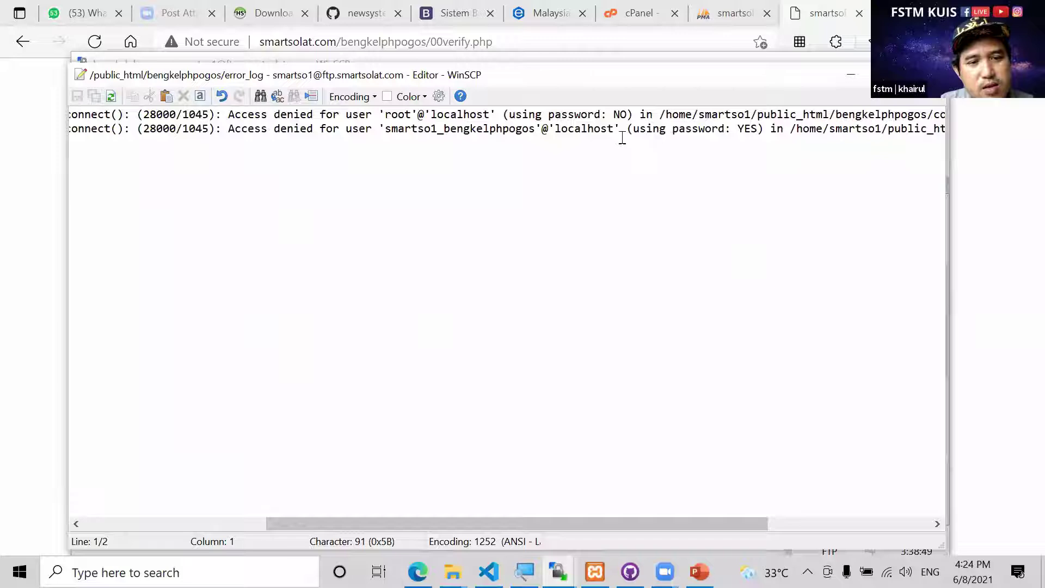
pyautogui.moveTo(668, 522); pyautogui.dragTo(438, 517)
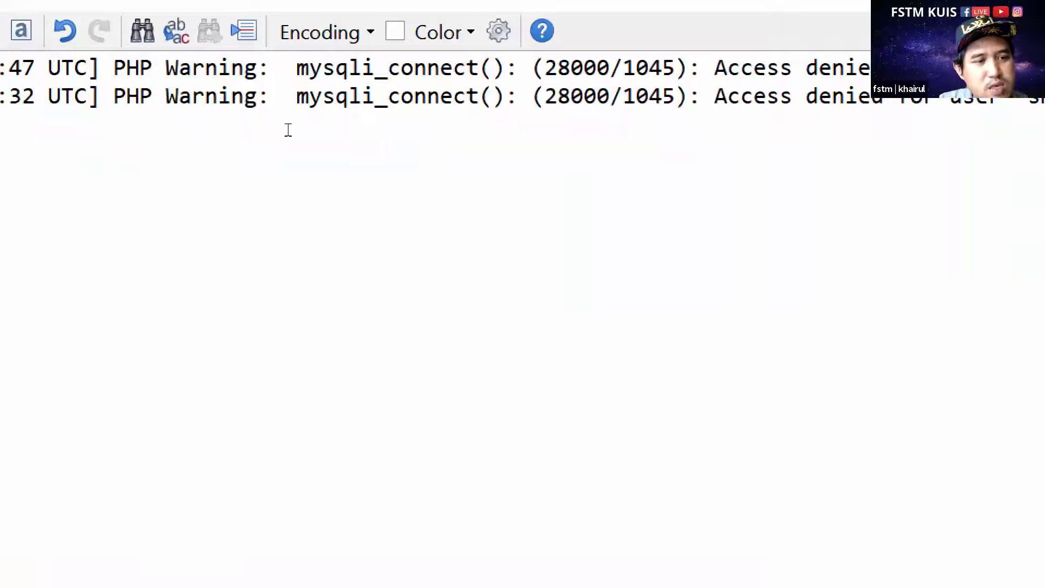
pyautogui.press('F3')
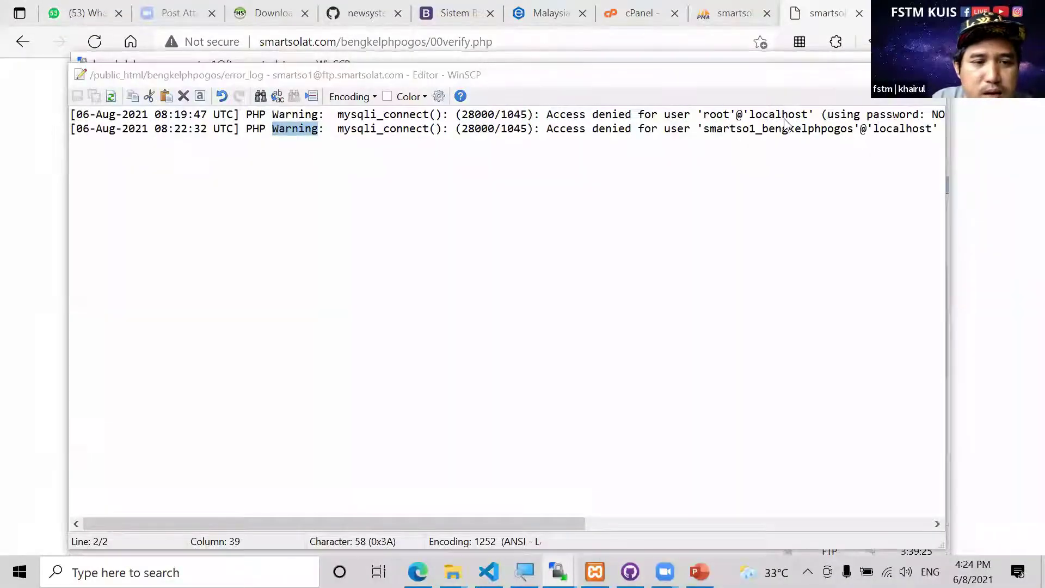
pyautogui.click(851, 77)
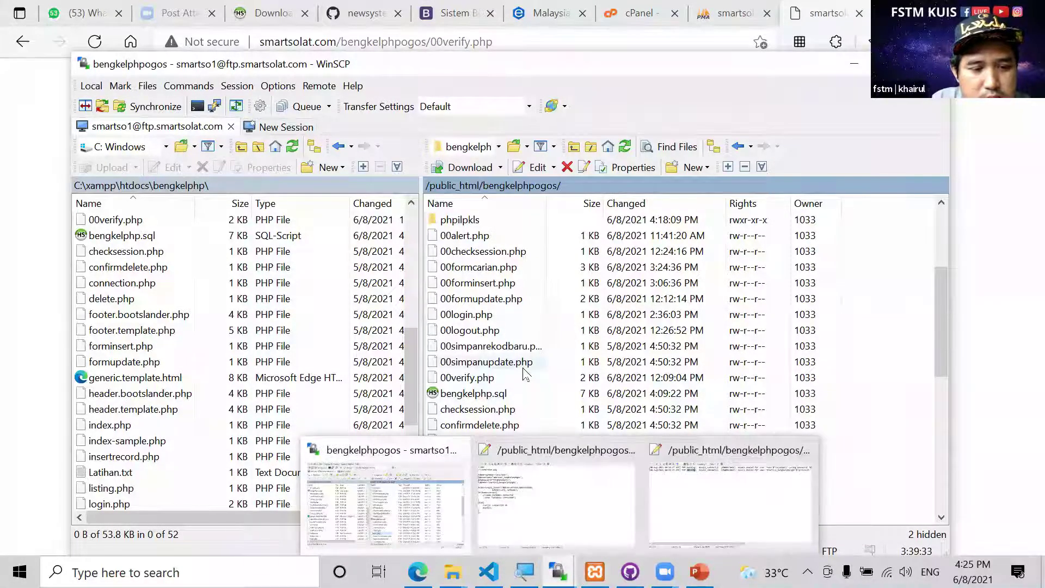
# - Remove the trailing digits from $dbpassword in connection.php and save it back to the server
pyautogui.doubleClick(486, 442)
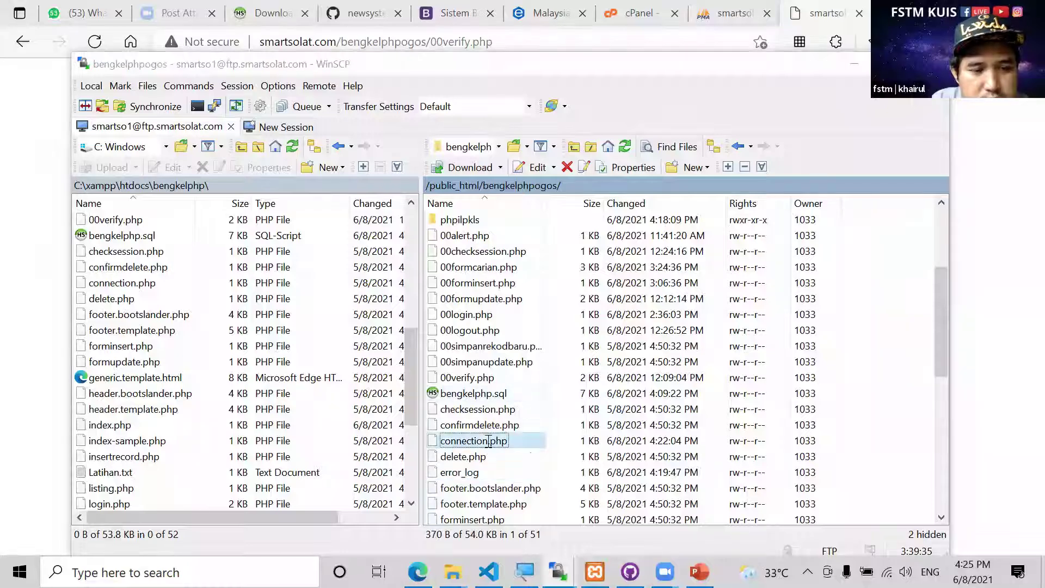
pyautogui.click(219, 165)
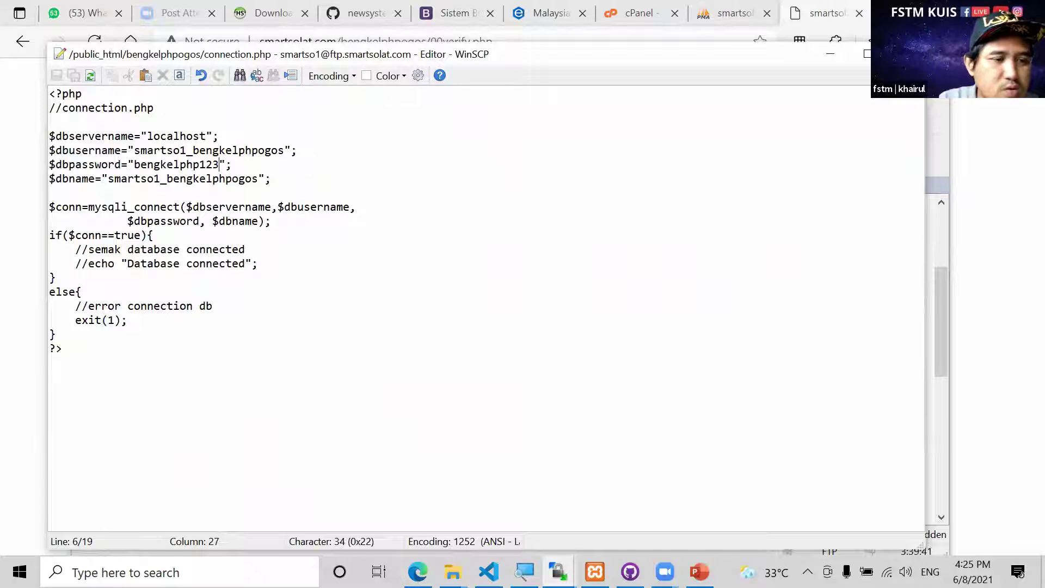
pyautogui.press('BackSpace')
pyautogui.press('BackSpace')
pyautogui.press('BackSpace')
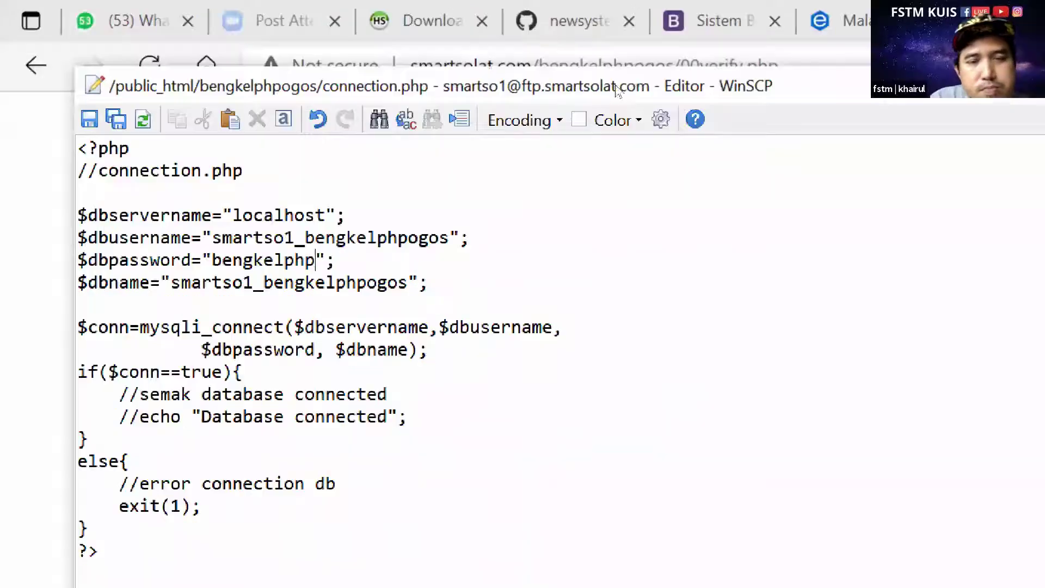
pyautogui.click(903, 54)
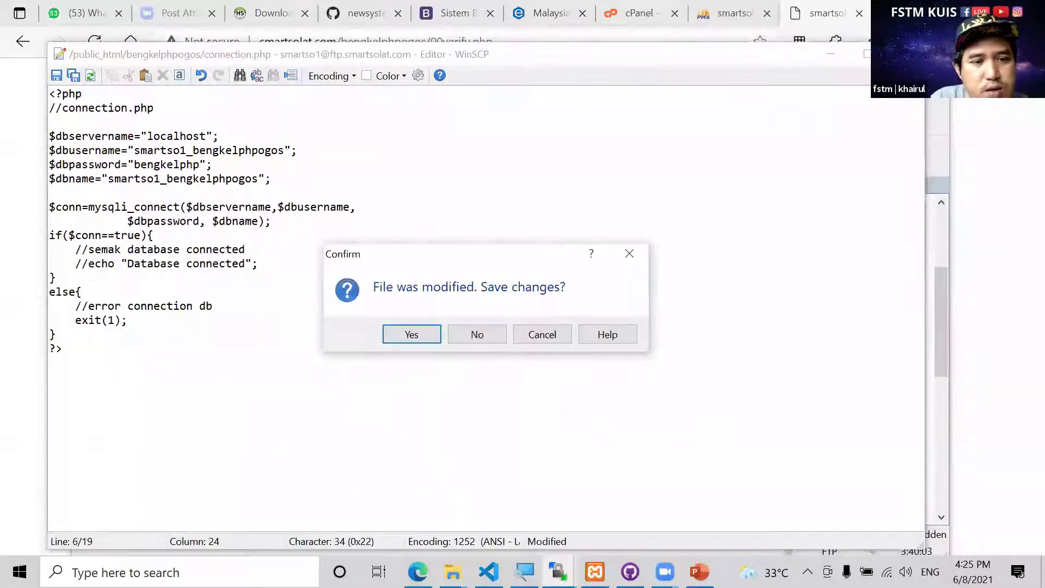
pyautogui.click(425, 336)
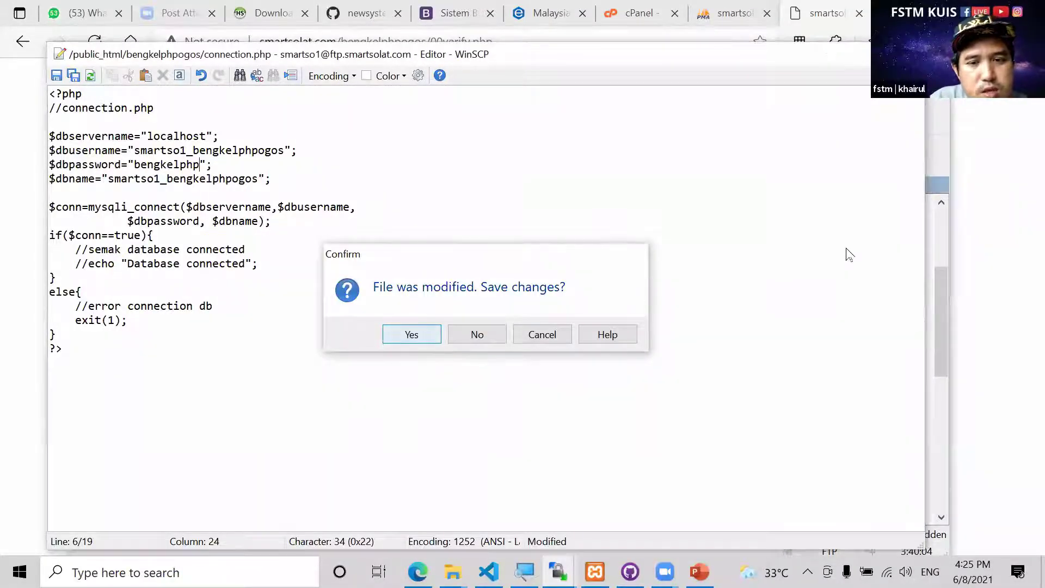
pyautogui.click(951, 235)
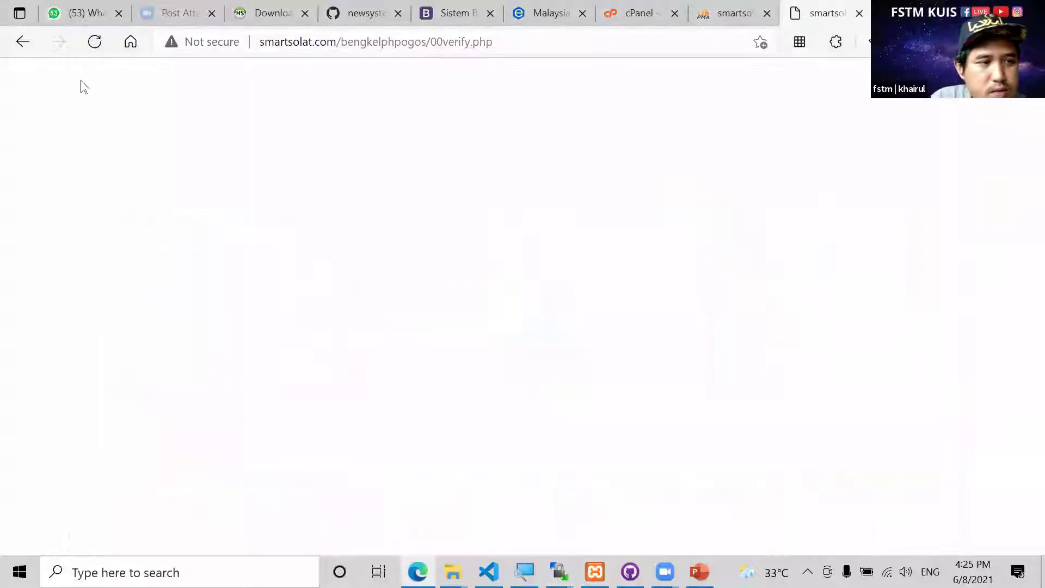
# - Log in again from the login page with the Katalaluan password, declining to save it
pyautogui.click(22, 42)
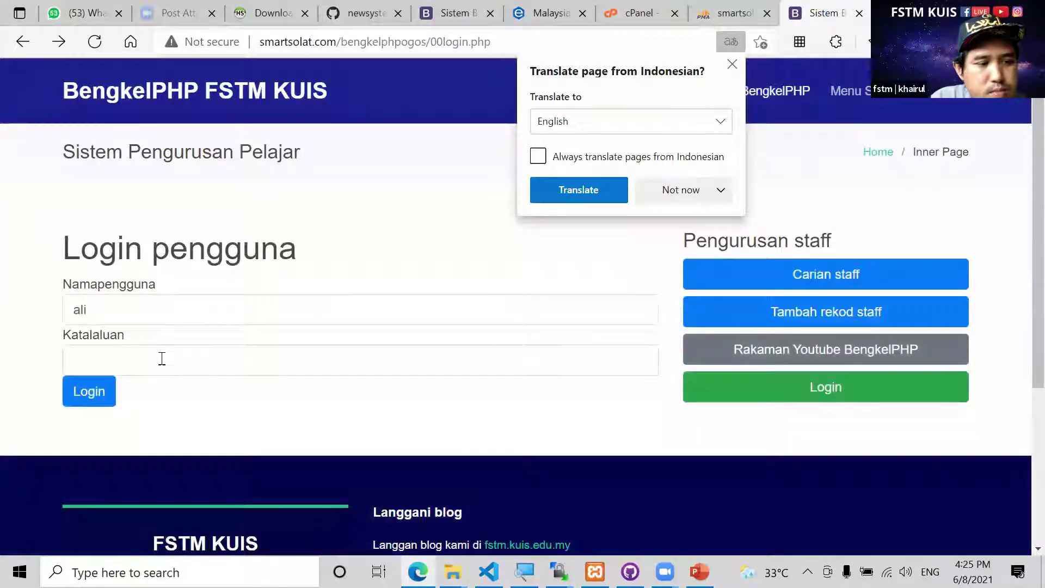
pyautogui.click(161, 357)
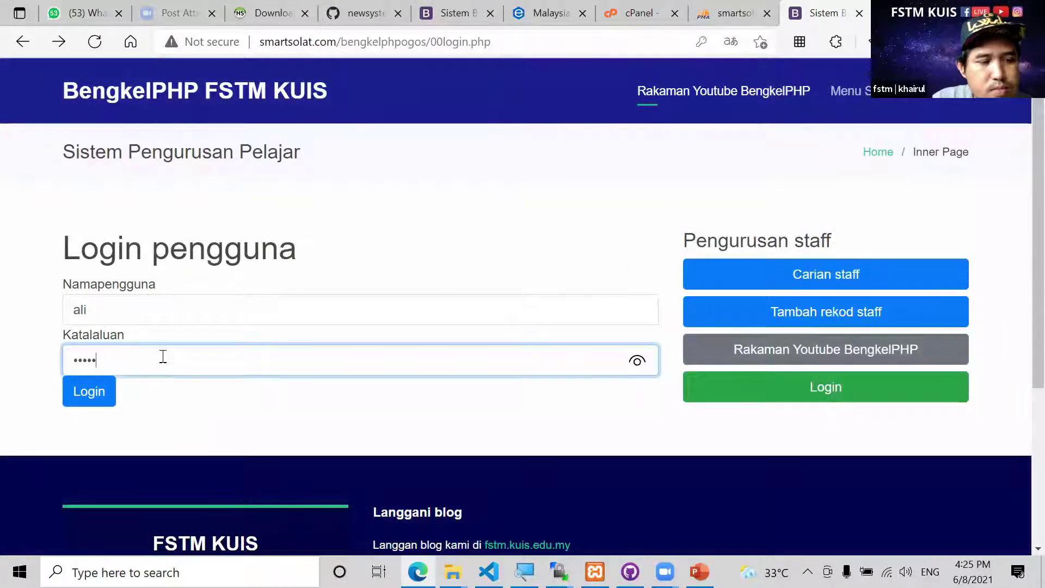
pyautogui.click(94, 400)
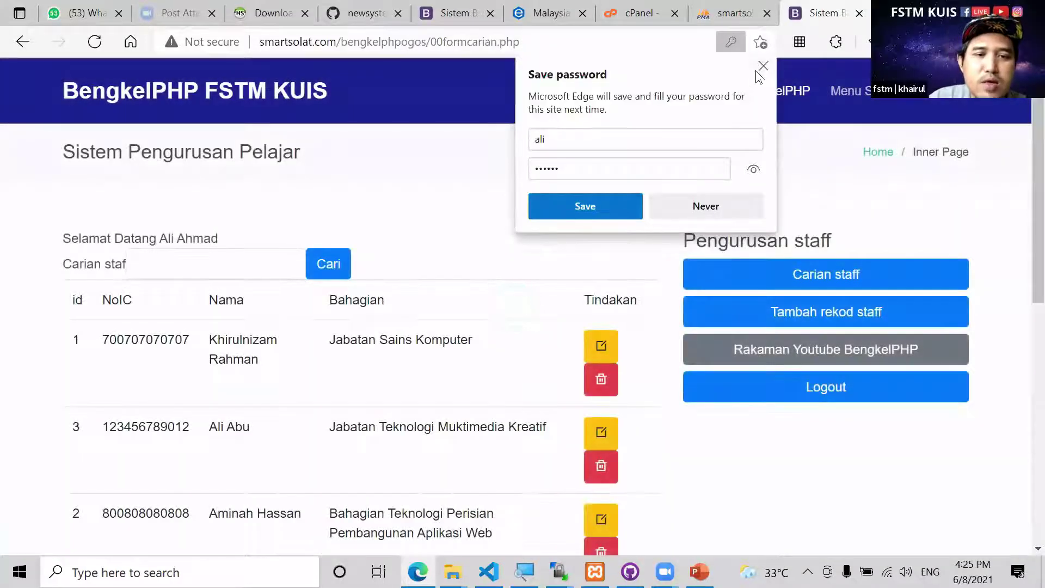
pyautogui.click(763, 67)
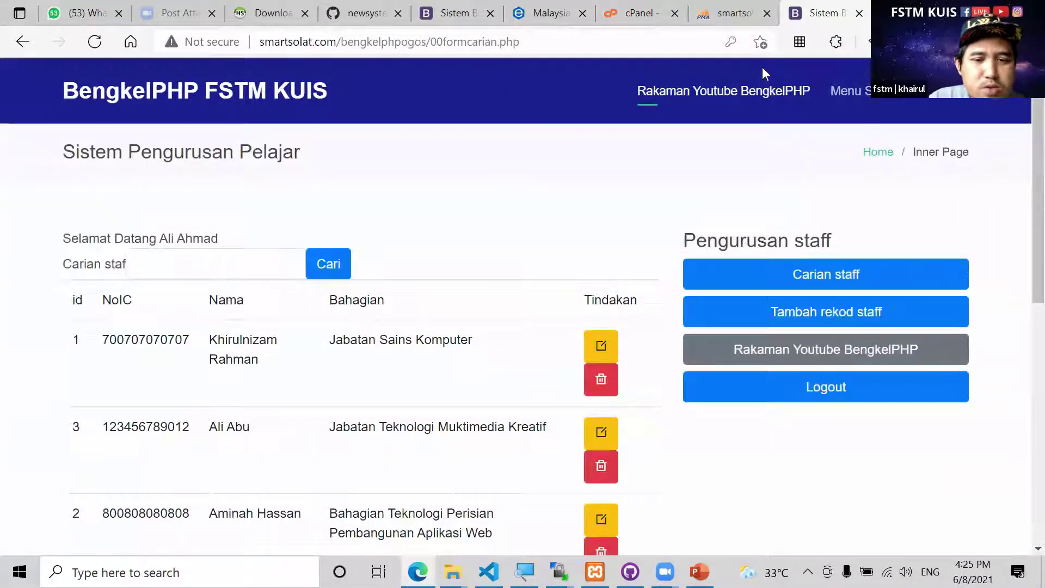
# - Search the staff records for the name 'ali' with Cari
pyautogui.click(275, 253)
pyautogui.click(224, 321)
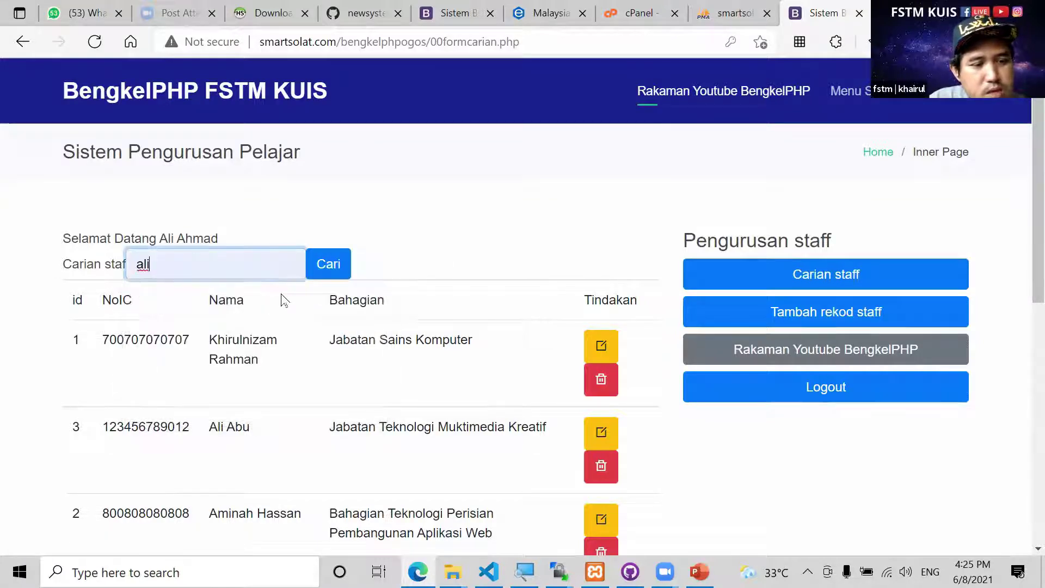
pyautogui.click(328, 264)
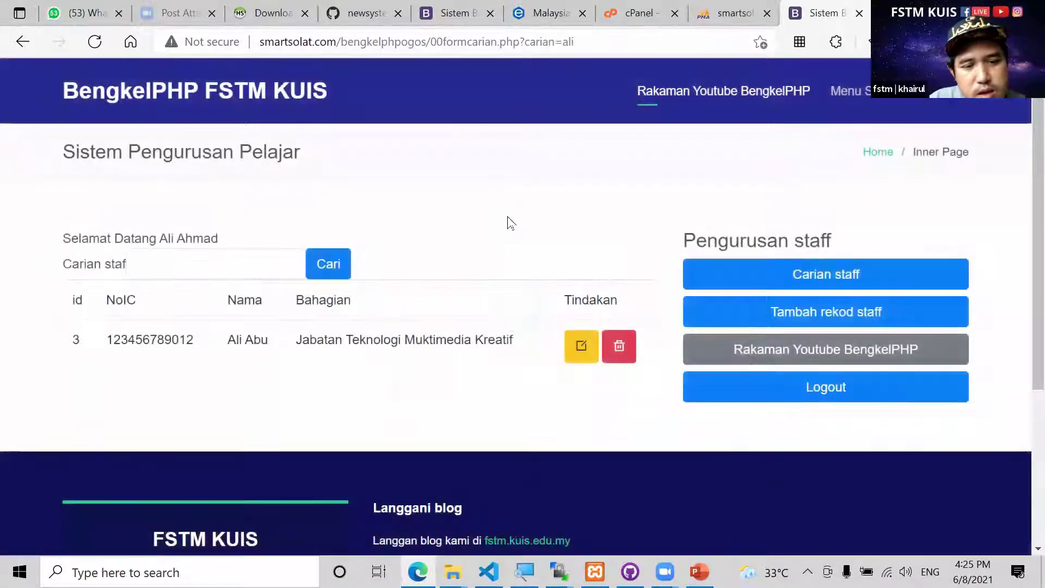
# - Open and reload the Tambah rekod staff form, then return to the Carian staff listing
pyautogui.click(848, 315)
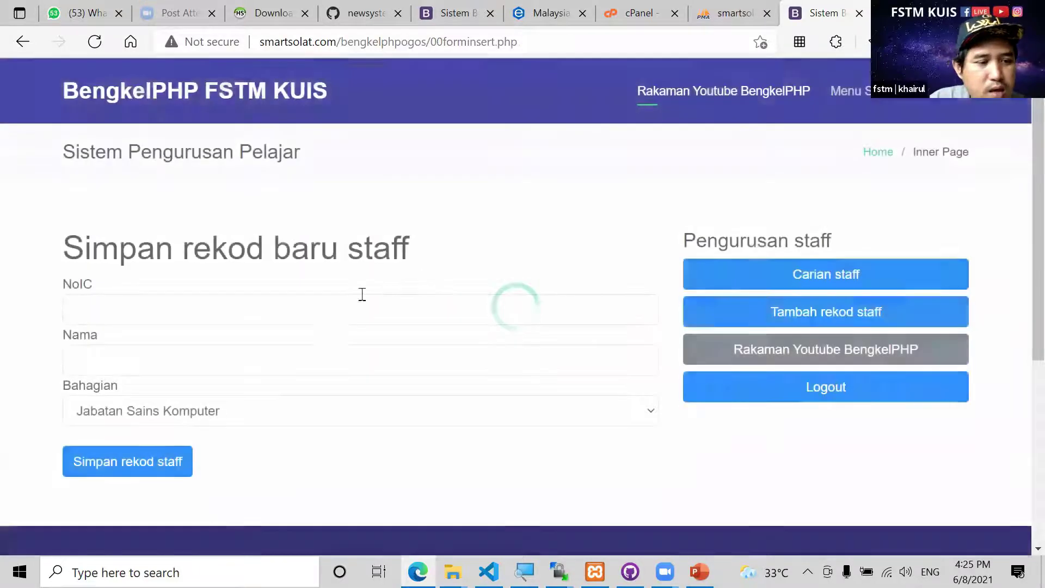
pyautogui.scroll(-2, 334, 323)
pyautogui.scroll(2, 334, 324)
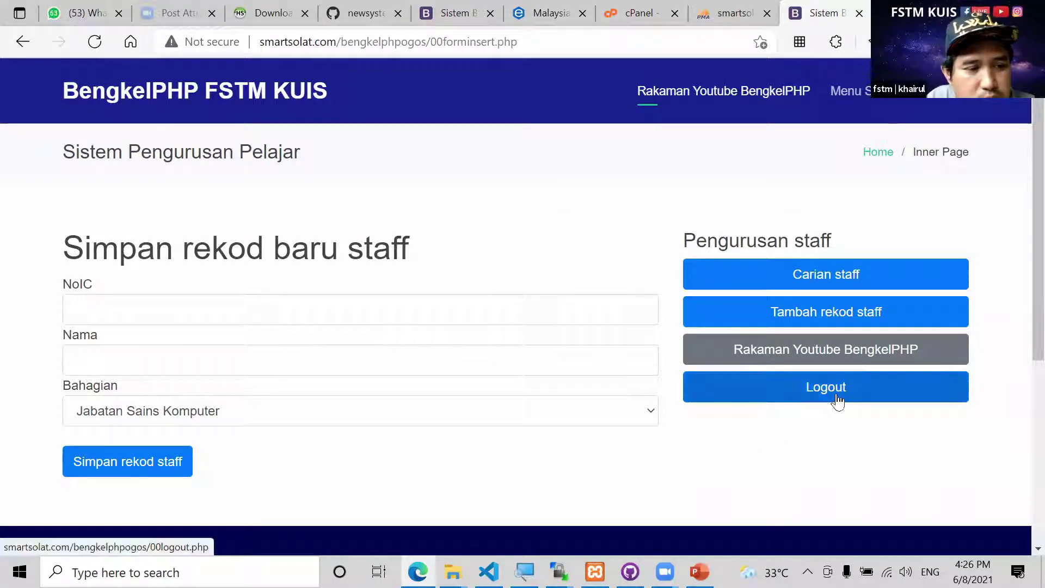
pyautogui.click(822, 322)
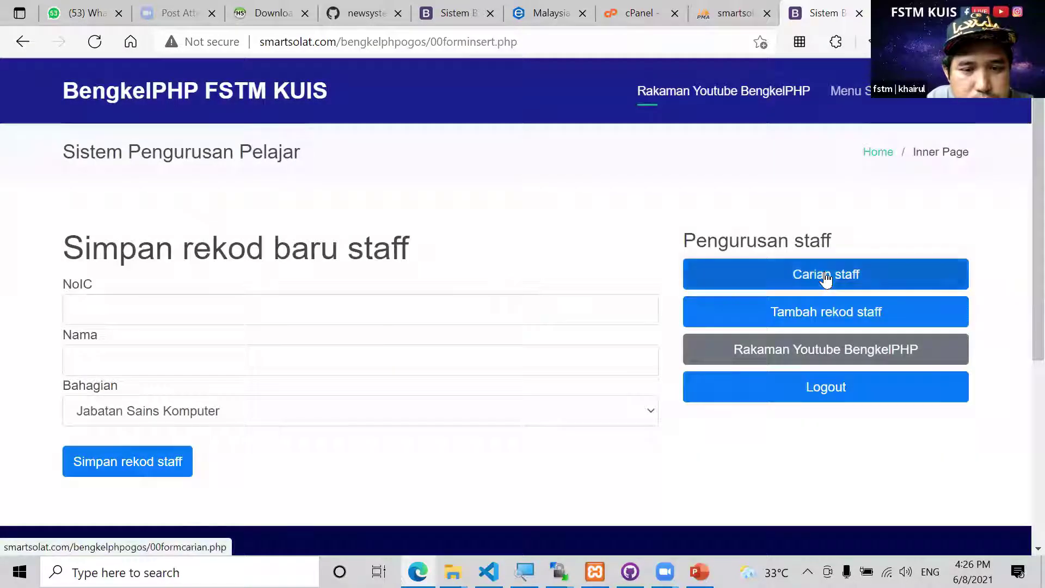
pyautogui.click(825, 278)
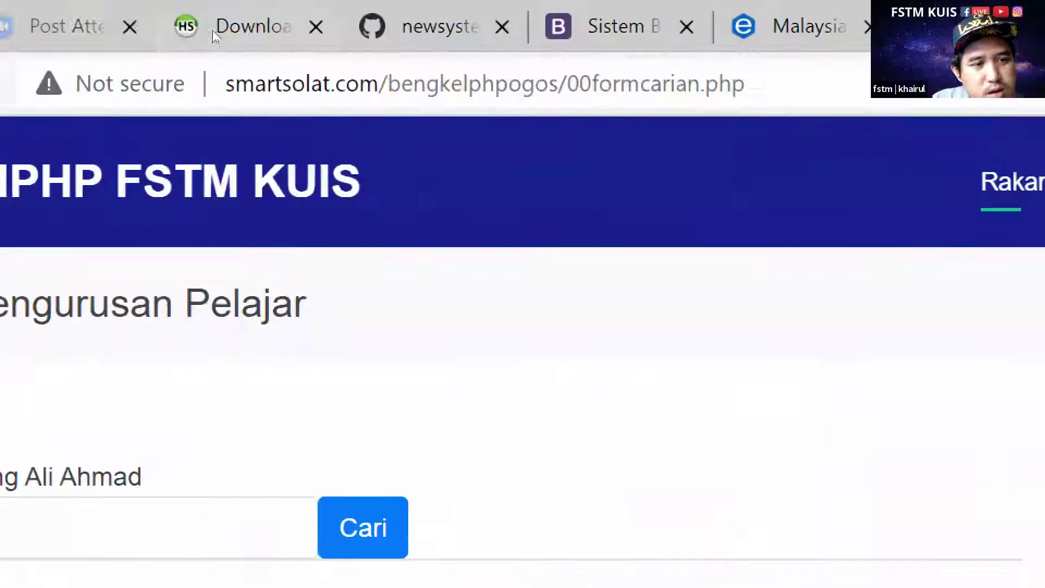
pyautogui.moveTo(232, 83); pyautogui.dragTo(575, 84)
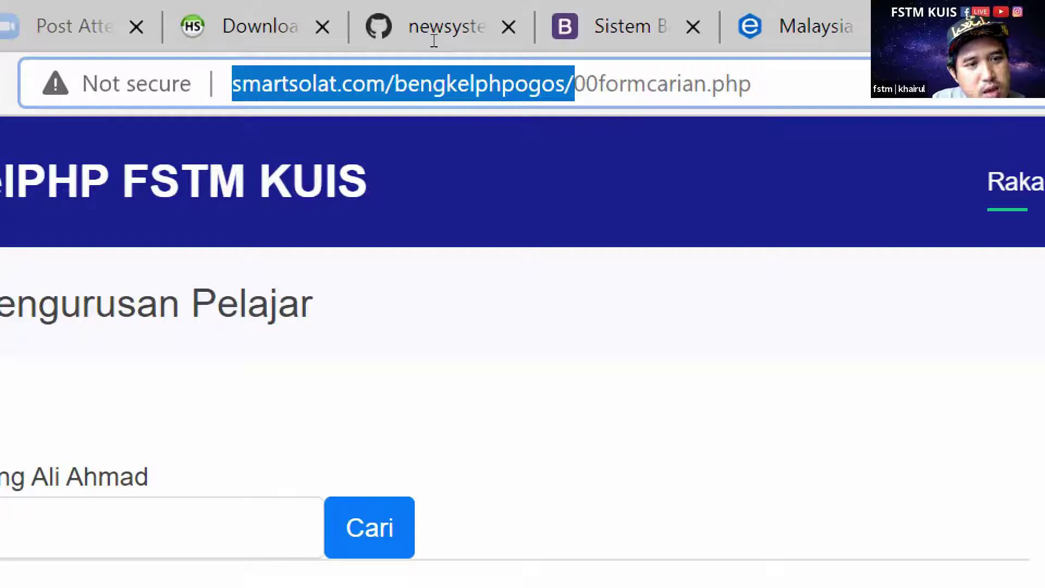
pyautogui.write('_')
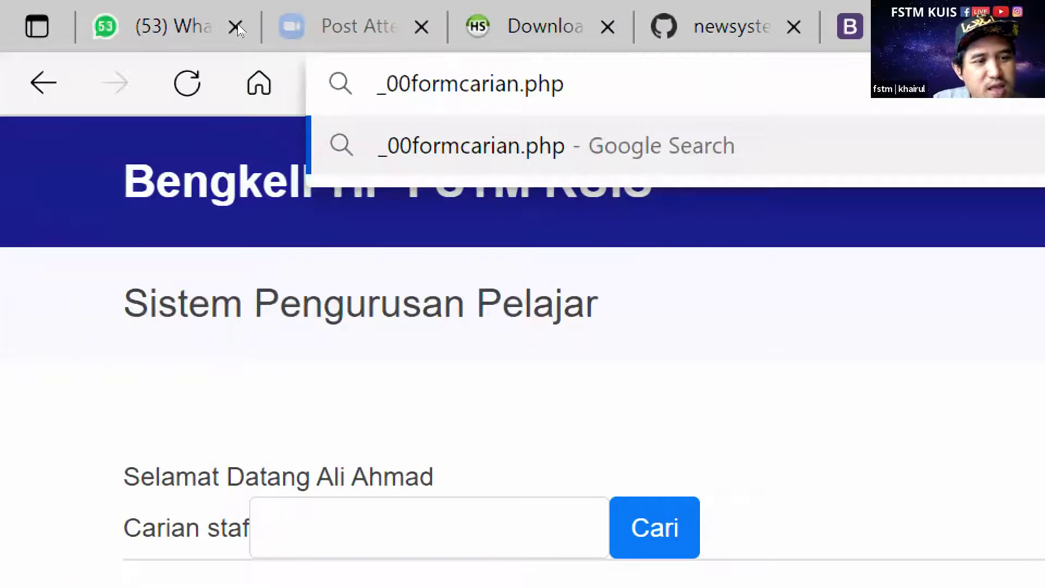
pyautogui.press('Return')
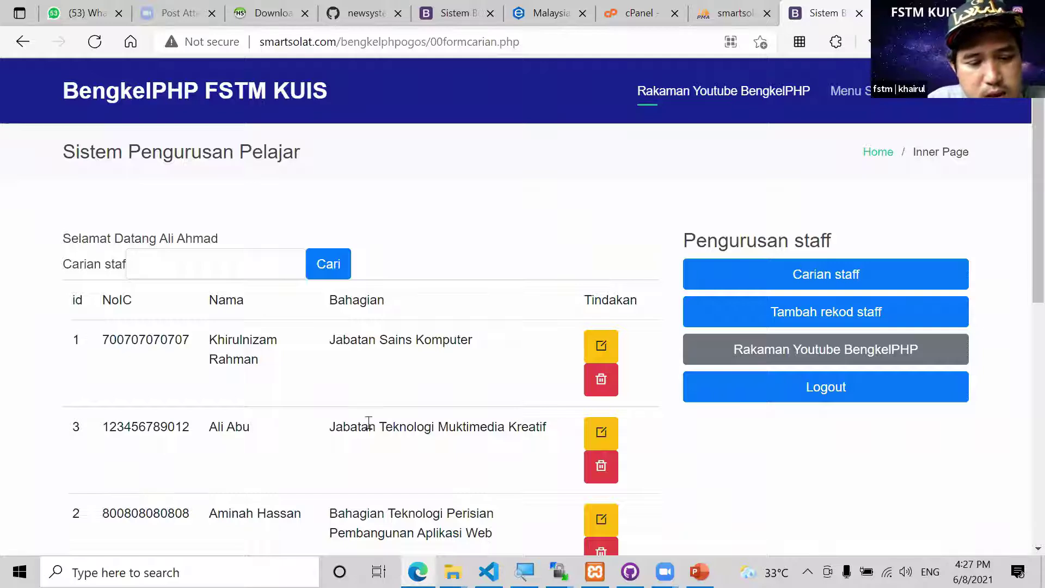
# - Reread the access-denied warnings in the error_log viewer and close it
pyautogui.moveTo(558, 572)
pyautogui.hotkey('alt', 'Tab')
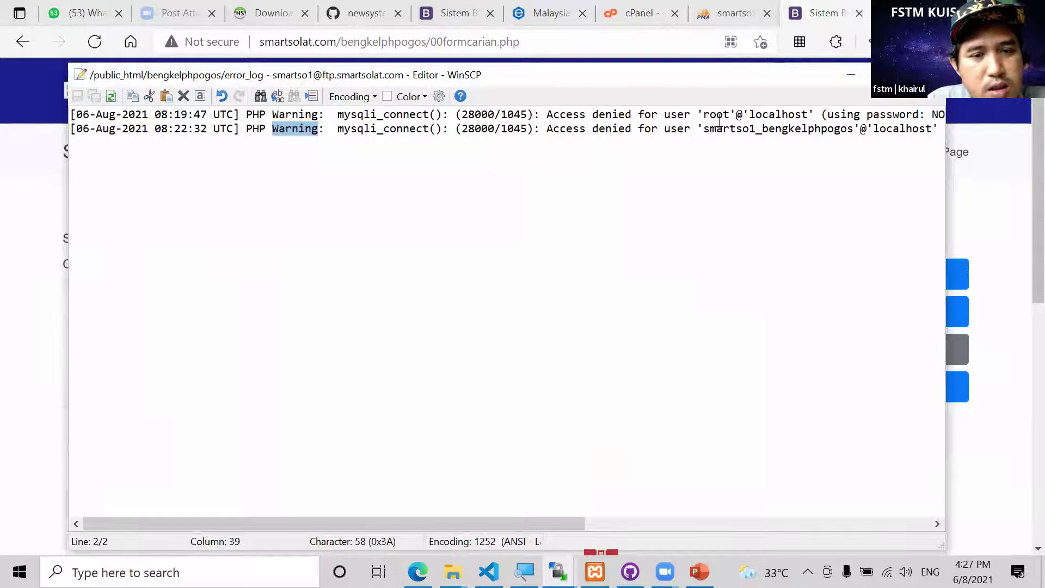
pyautogui.moveTo(566, 529); pyautogui.dragTo(501, 521)
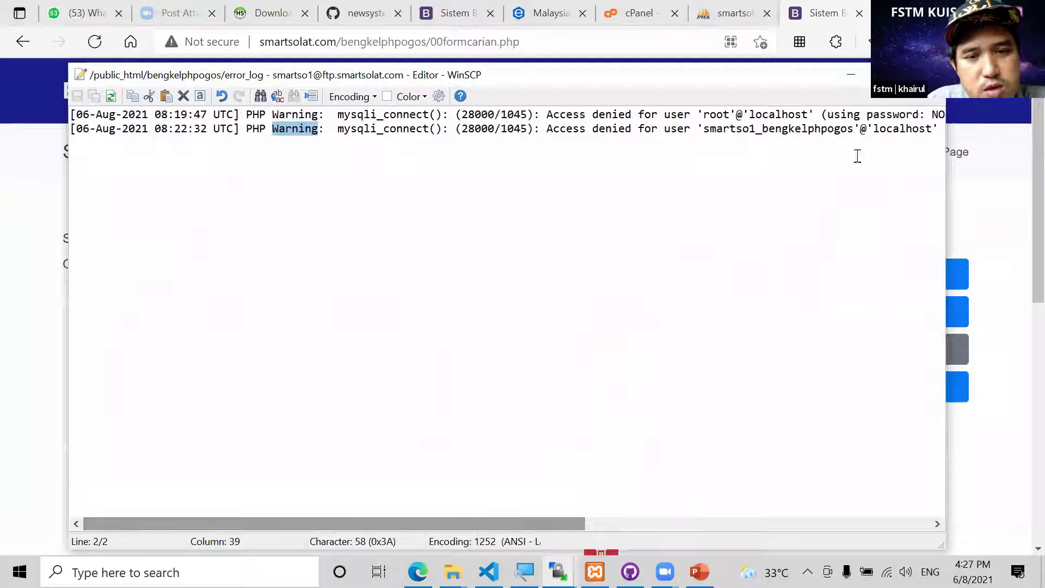
pyautogui.press('Escape')
# - Open the Upload submenu for local confirmdelete.php twice, cancelling without uploading
pyautogui.hotkey('alt', 'Tab')
pyautogui.hotkey('alt', 'Tab')
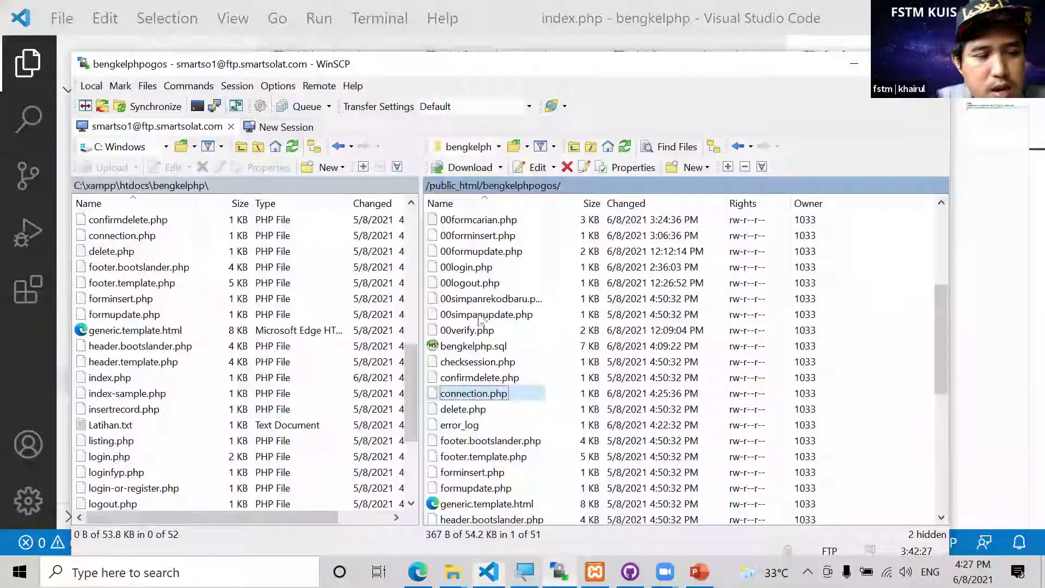
pyautogui.rightClick(142, 221)
pyautogui.moveTo(216, 265)
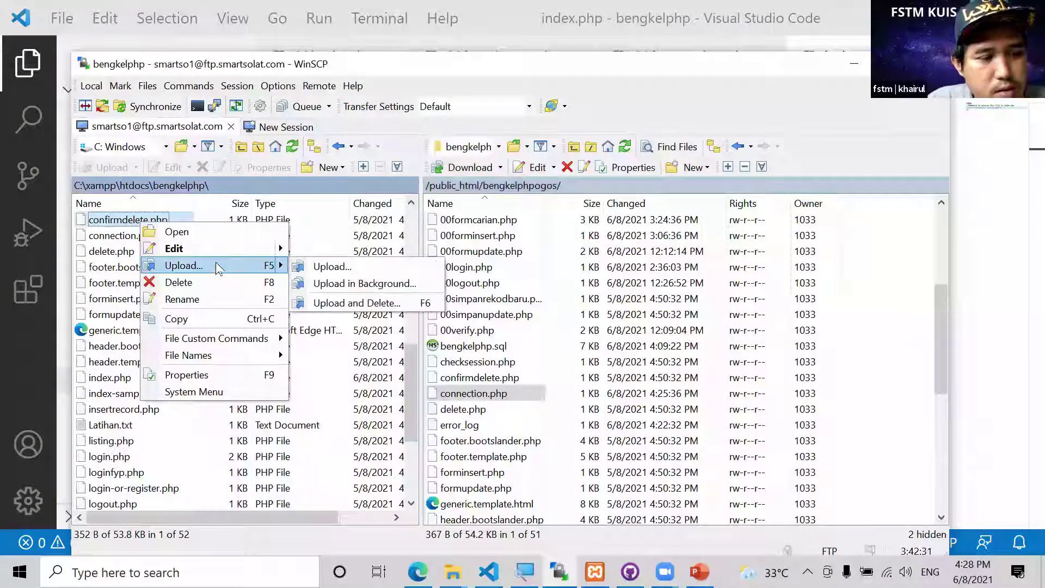
pyautogui.click(333, 266)
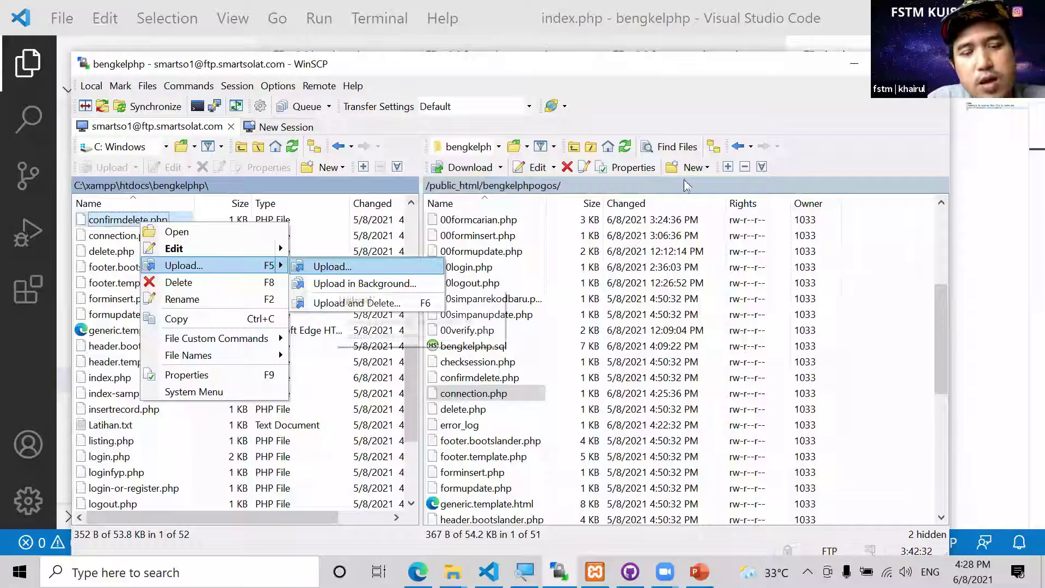
pyautogui.click(836, 93)
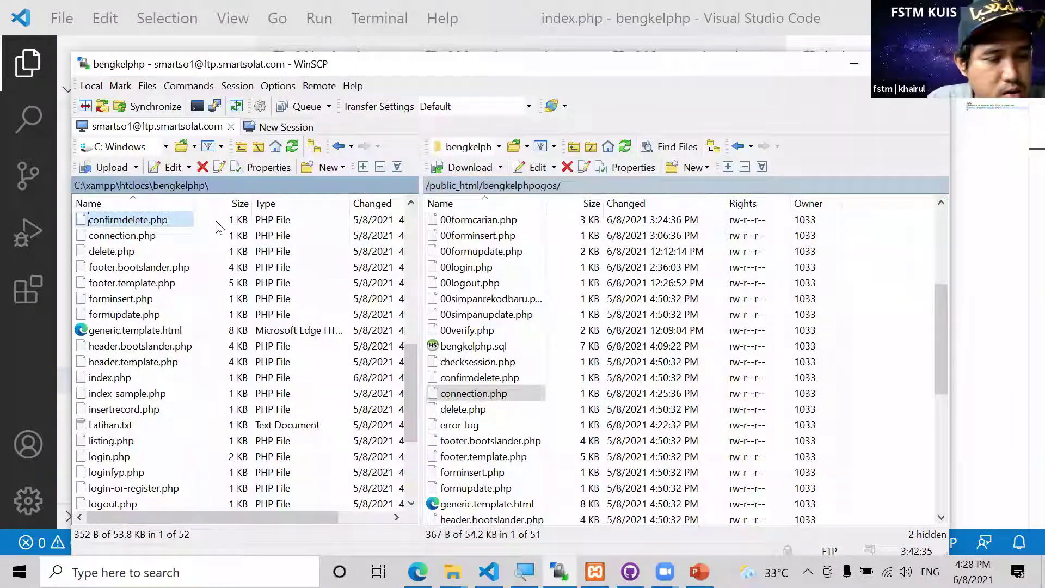
pyautogui.rightClick(162, 222)
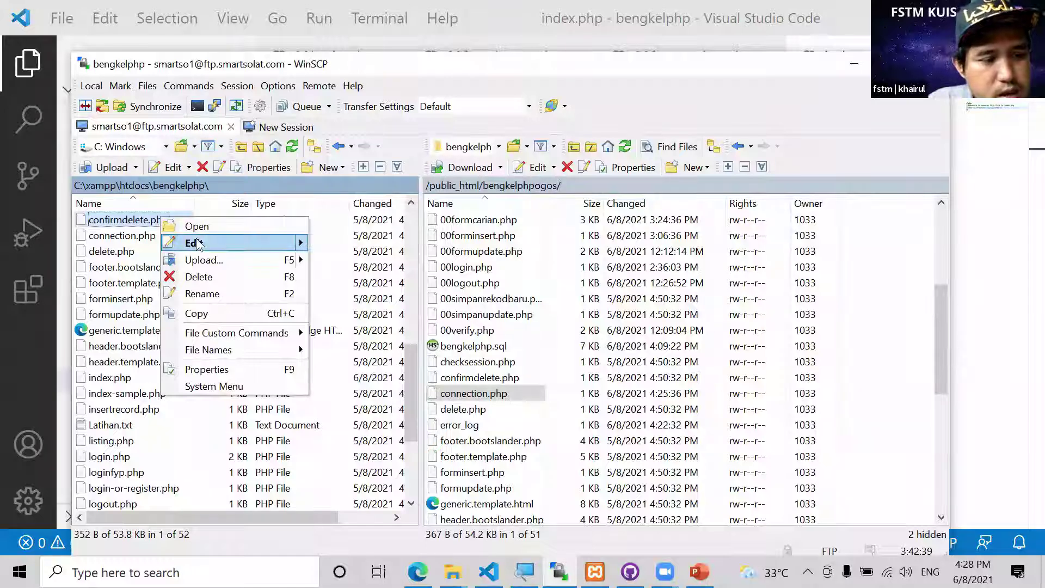
pyautogui.moveTo(198, 243)
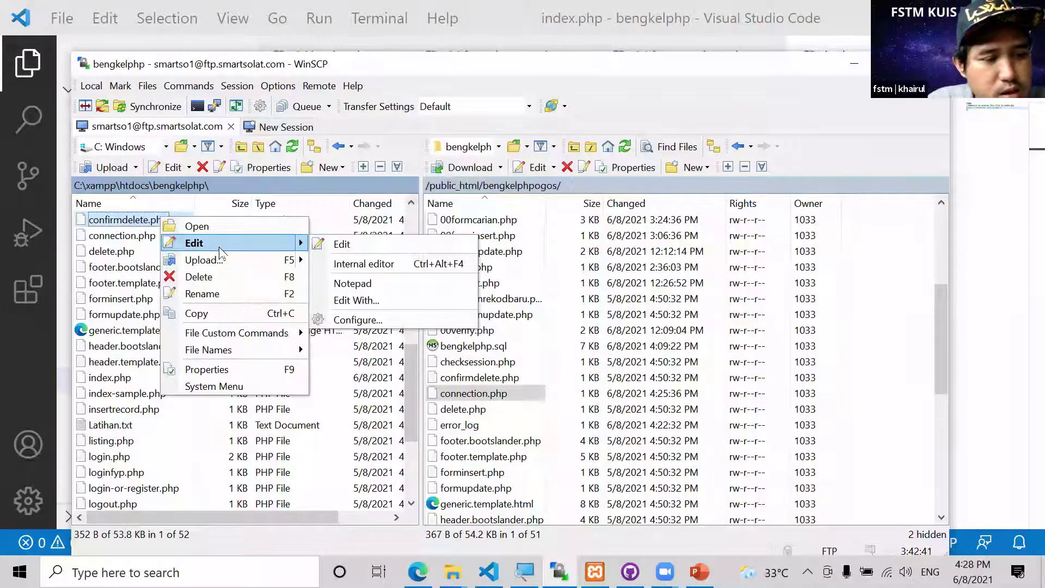
pyautogui.moveTo(289, 263)
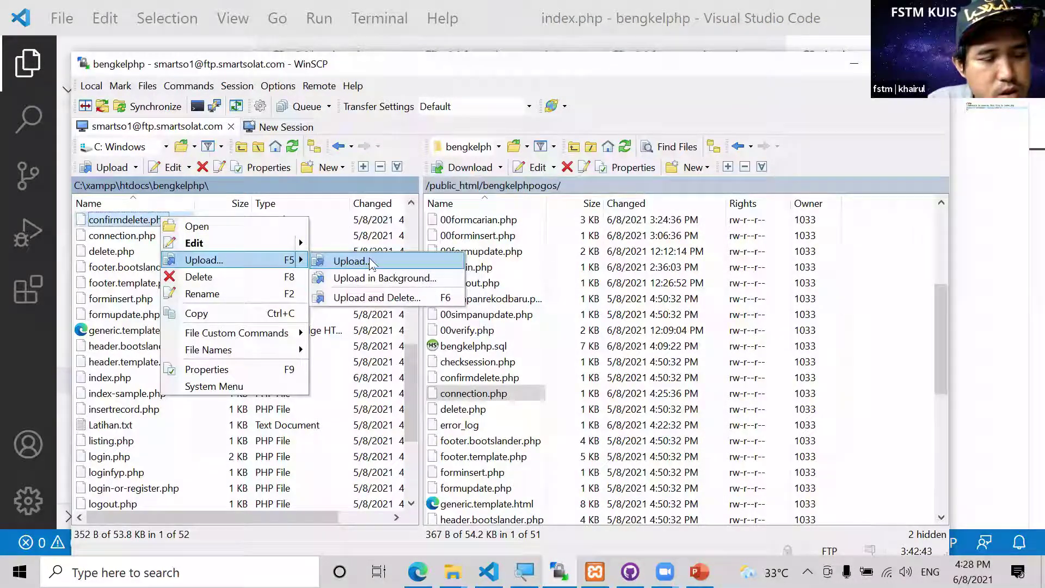
pyautogui.click(676, 67)
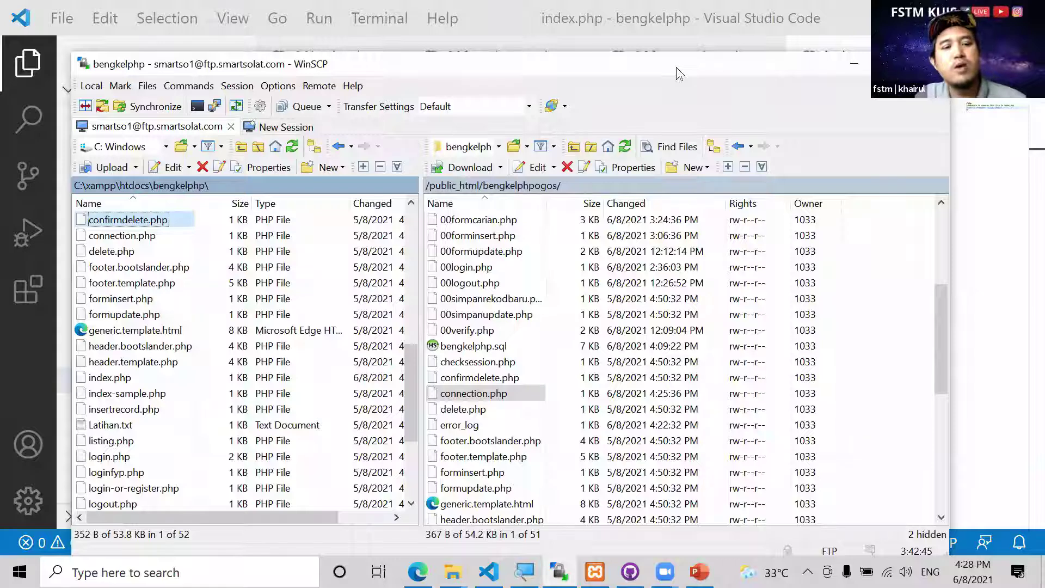